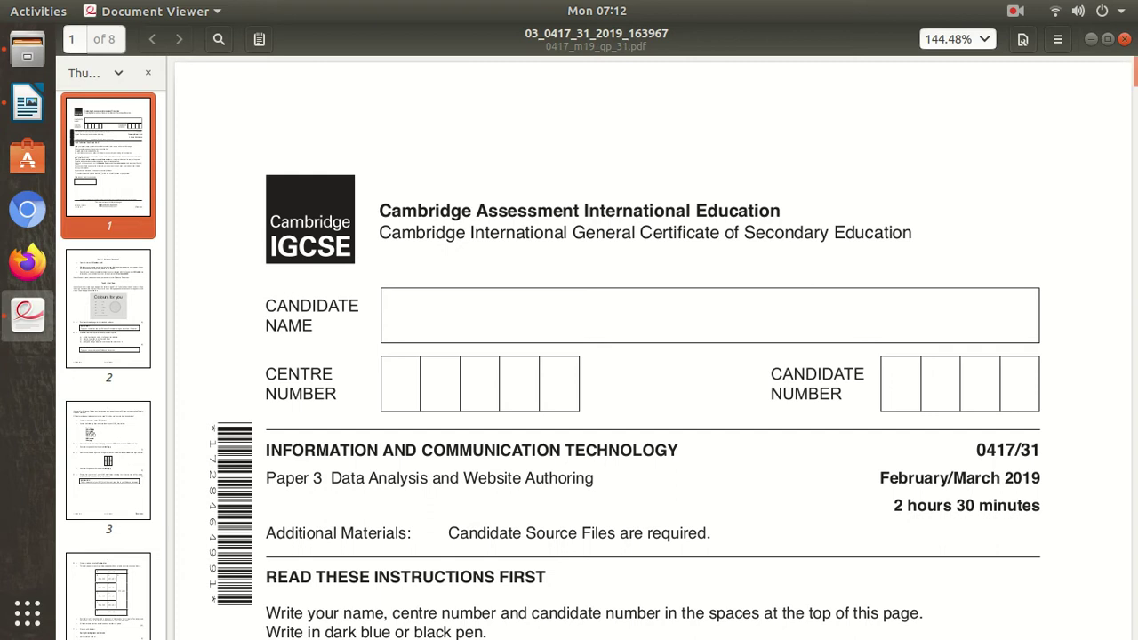
Highlight the exam board header, the subject title, and the words Data Analysis and Website Authoring.
drag(788, 233, 437, 211)
click(437, 211)
drag(267, 450, 941, 478)
click(941, 478)
drag(430, 478, 330, 478)
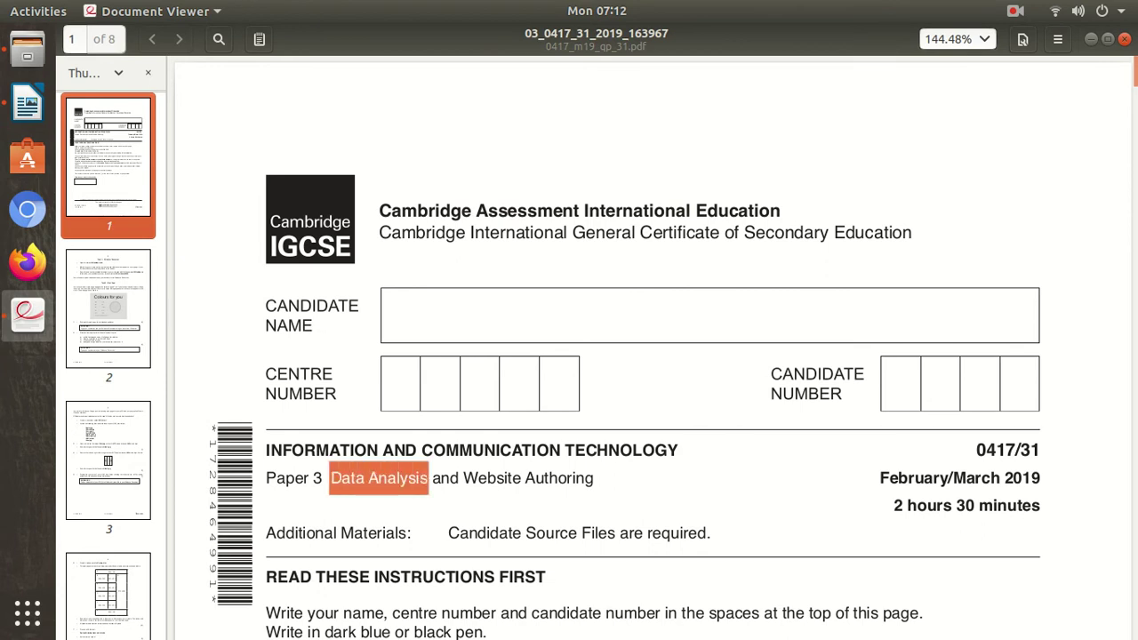
drag(594, 478, 477, 478)
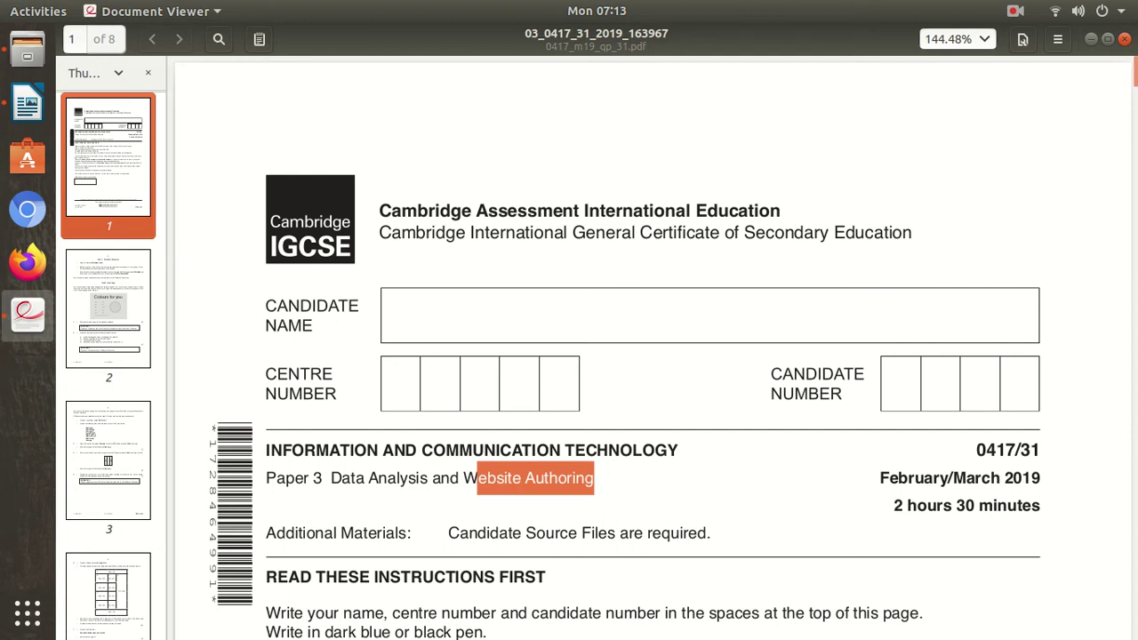
Scroll past the page 1 instructions to Task 1 – Evidence Document on page 2.
scroll(652, 355, down, 2)
scroll(652, 356, down, 3)
scroll(652, 355, up, 5)
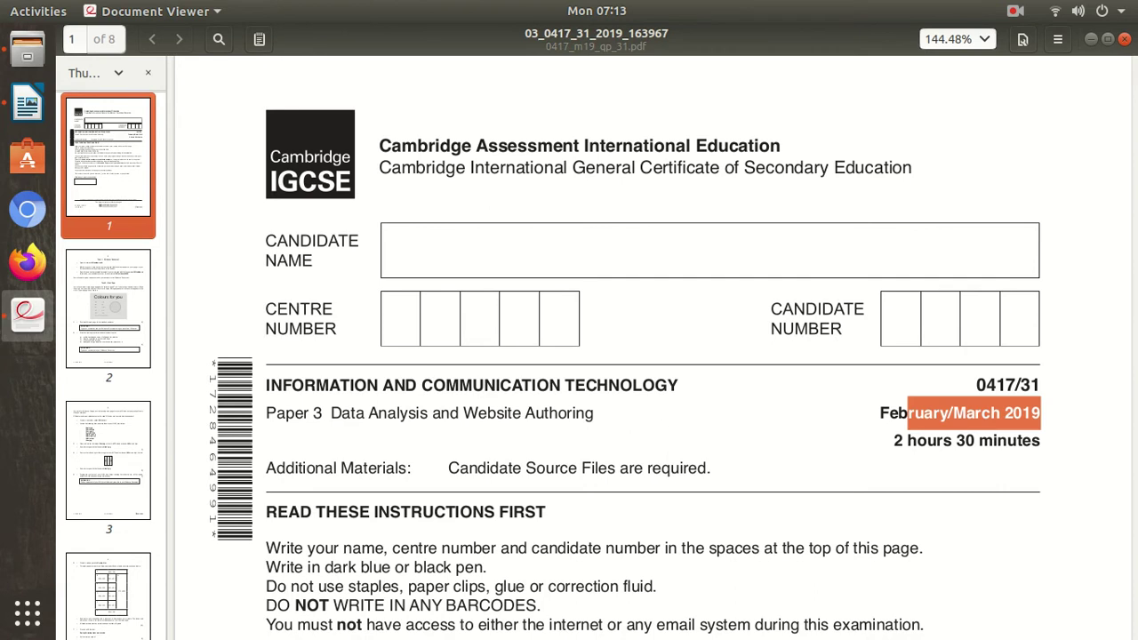
scroll(652, 356, down, 10)
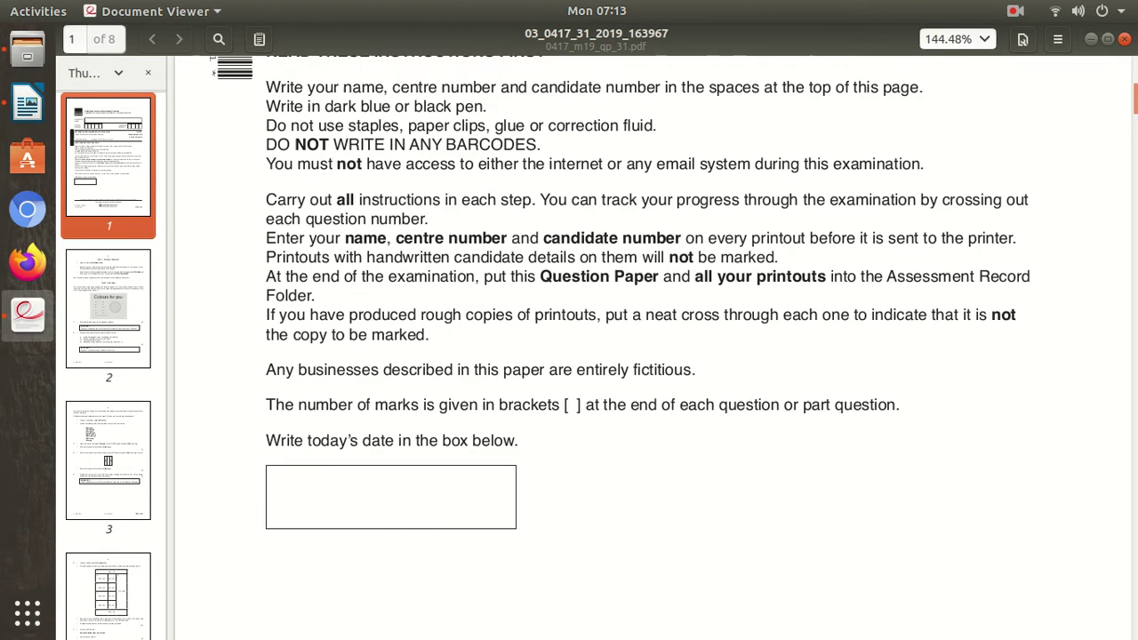
scroll(653, 356, down, 3)
scroll(652, 355, down, 3)
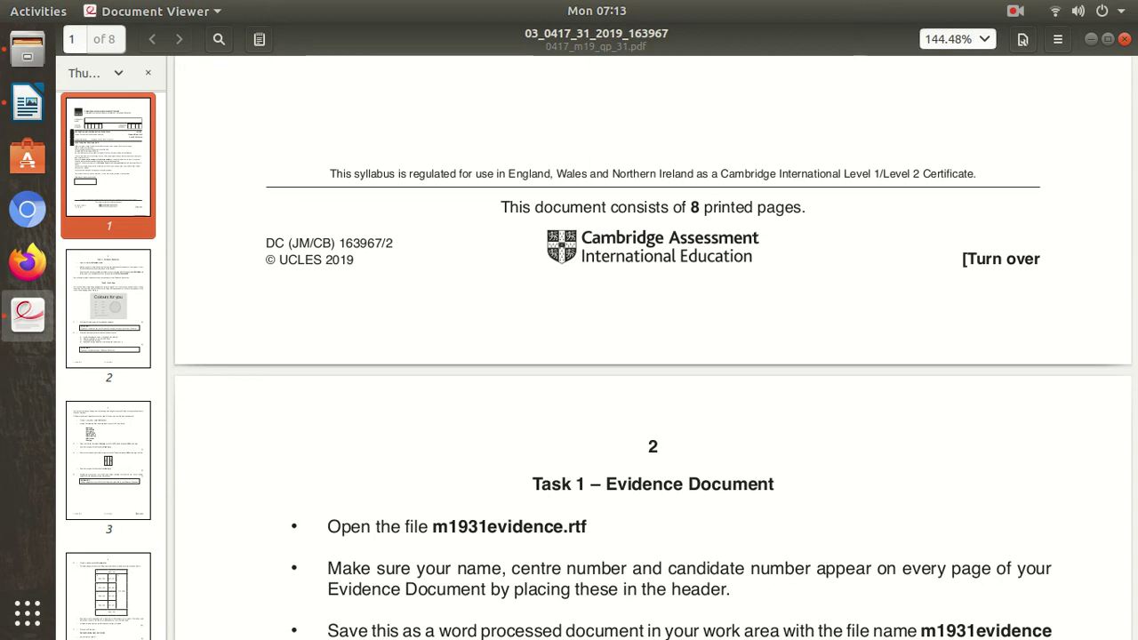
Scroll through pages 2 to 5 until Task 3 – Spreadsheet on page 6 is in view.
scroll(653, 356, down, 3)
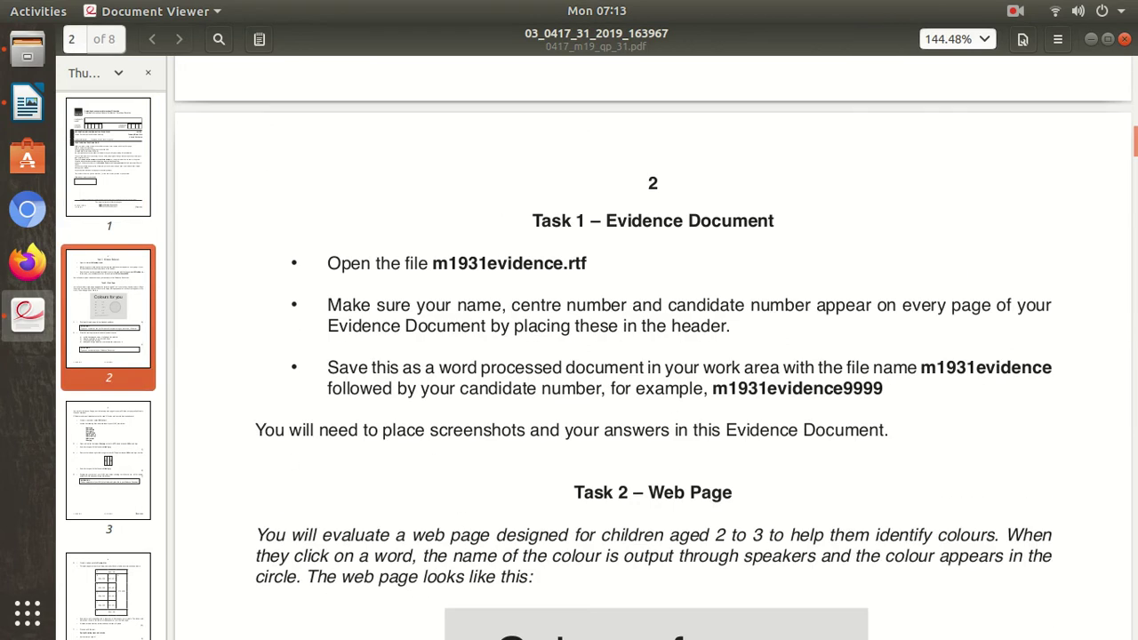
scroll(652, 355, down, 5)
scroll(653, 356, down, 4)
scroll(652, 356, up, 4)
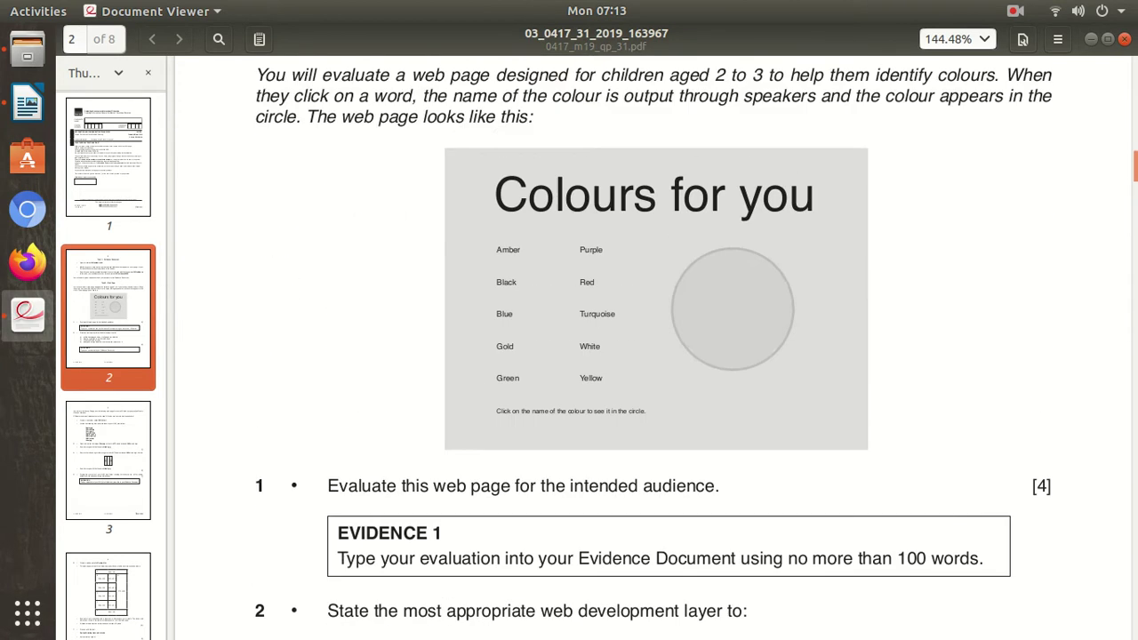
scroll(653, 356, up, 2)
scroll(652, 356, up, 2)
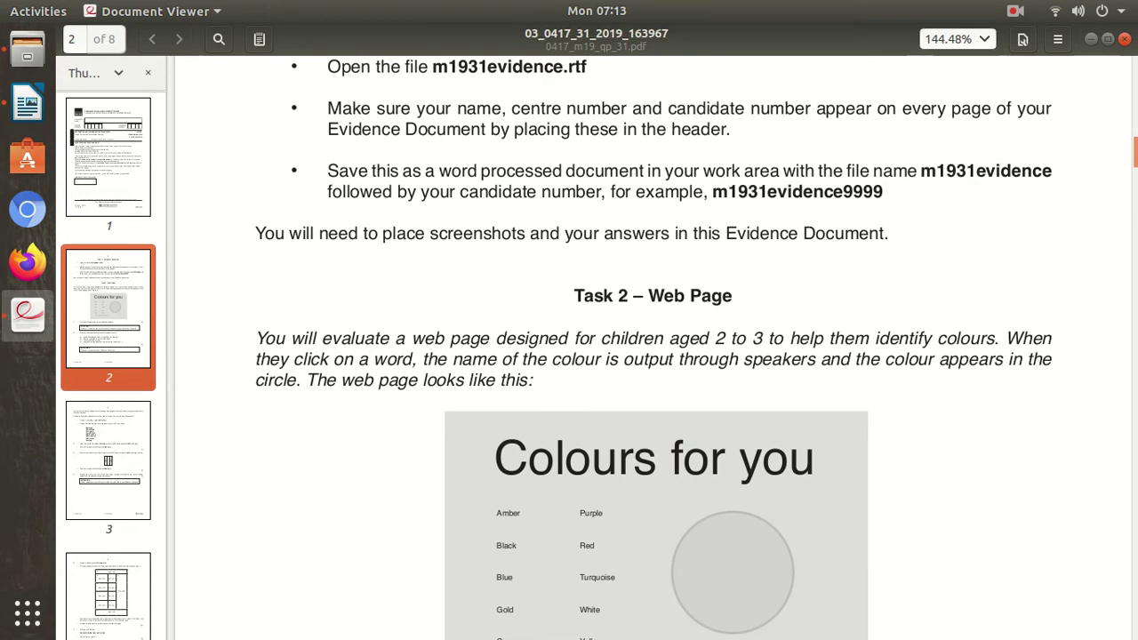
scroll(652, 355, up, 1)
scroll(652, 356, down, 6)
scroll(652, 355, down, 9)
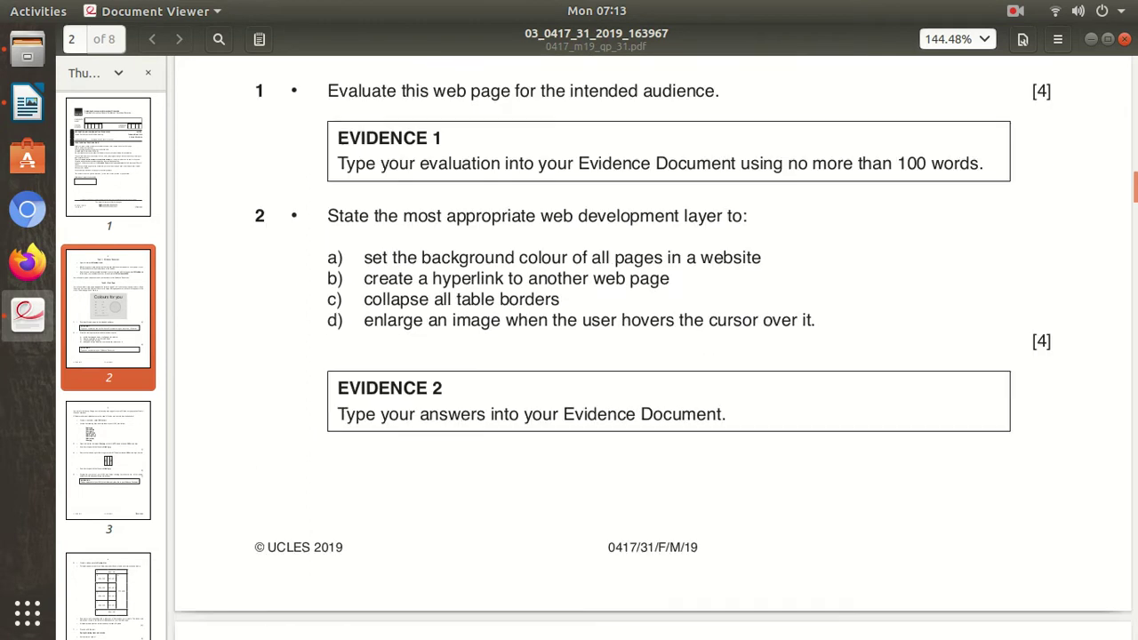
scroll(652, 355, down, 11)
scroll(652, 355, down, 7)
scroll(652, 355, down, 9)
scroll(653, 356, down, 8)
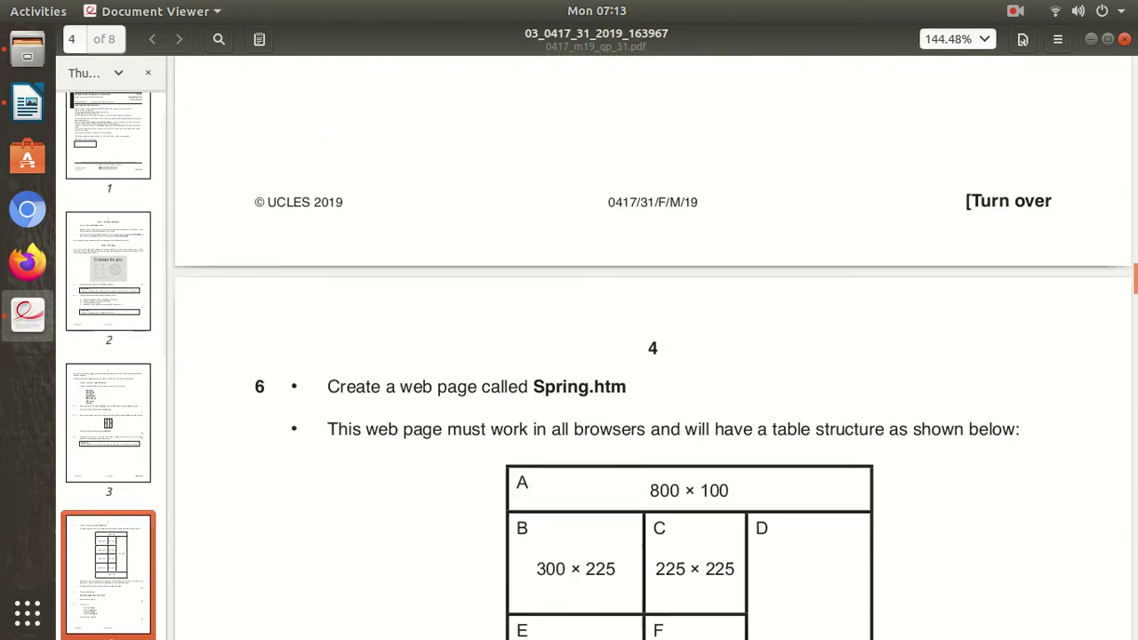
scroll(652, 355, down, 7)
scroll(652, 356, down, 8)
scroll(652, 356, down, 7)
scroll(653, 356, down, 8)
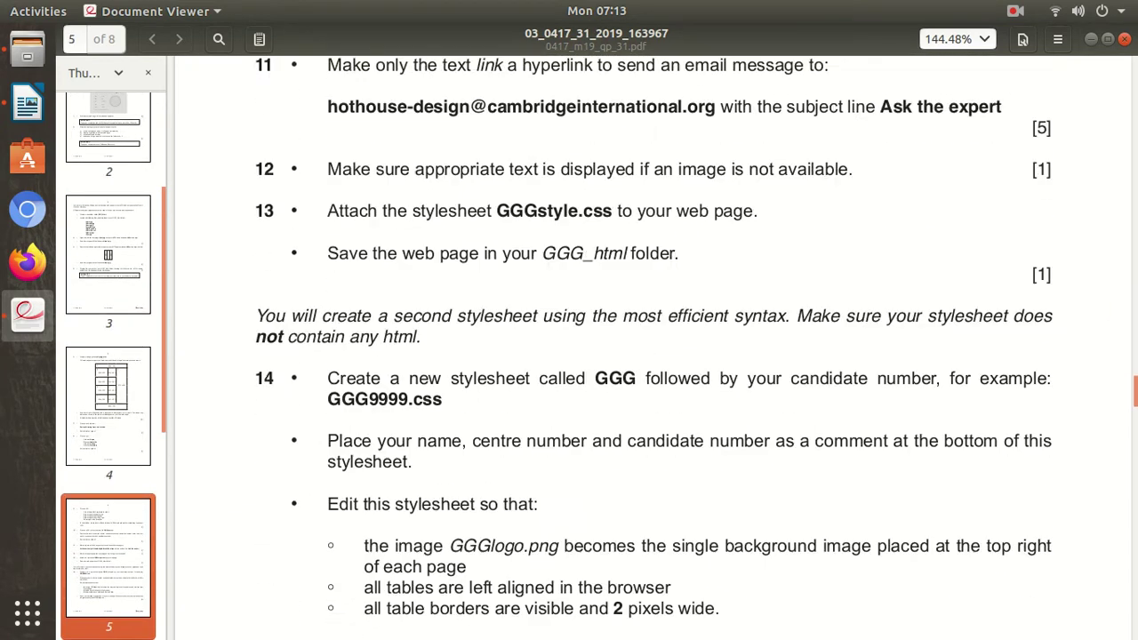
scroll(653, 355, down, 7)
scroll(652, 356, down, 5)
scroll(653, 356, down, 3)
scroll(652, 356, down, 2)
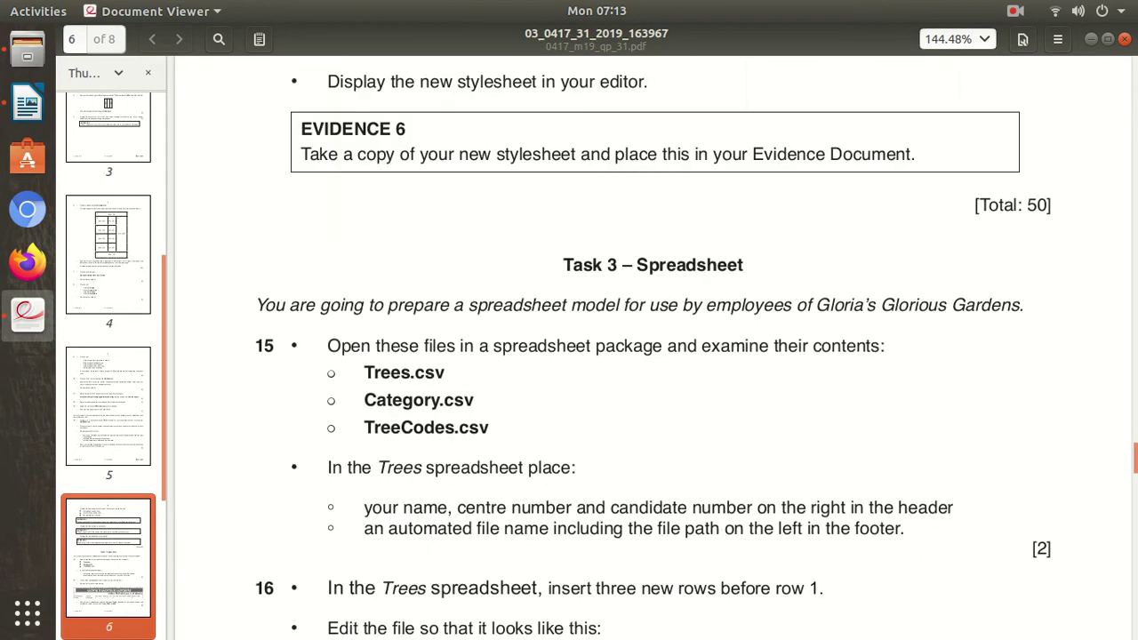
scroll(652, 355, down, 3)
scroll(653, 356, down, 1)
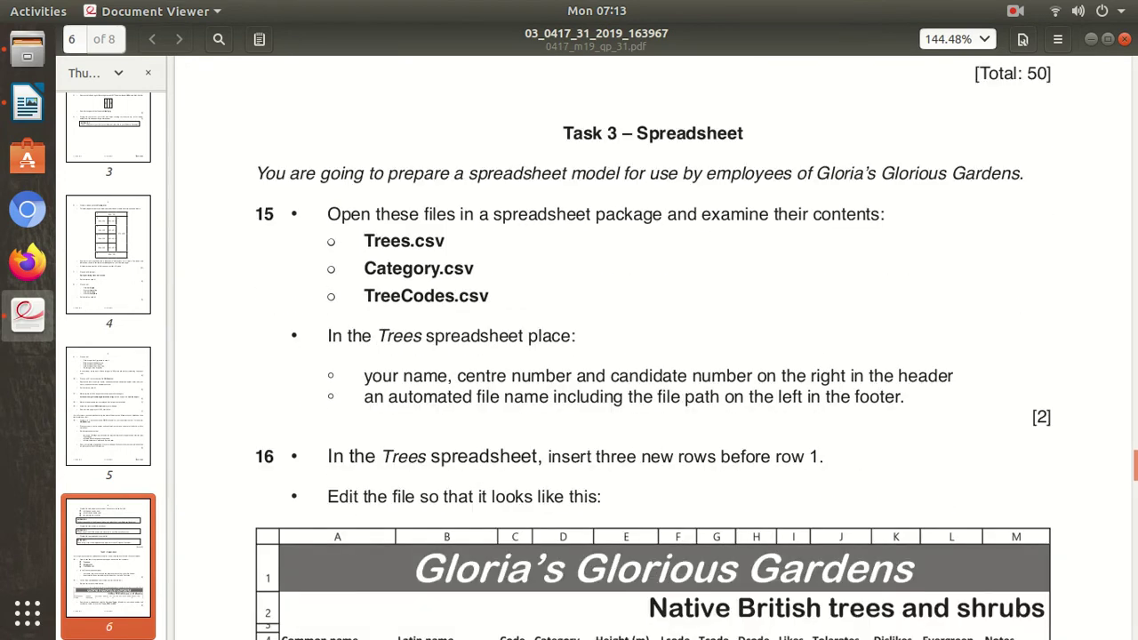
scroll(653, 356, up, 2)
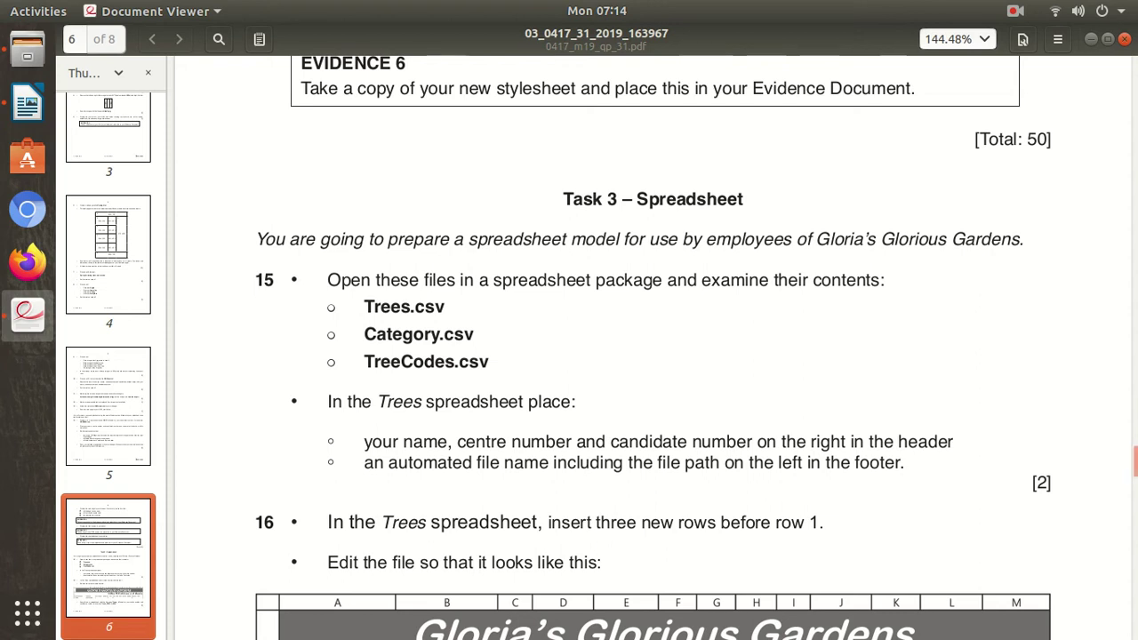
Highlight the company name and the open-and-examine-files instruction in Task 3, then go to Files.
drag(739, 240, 975, 239)
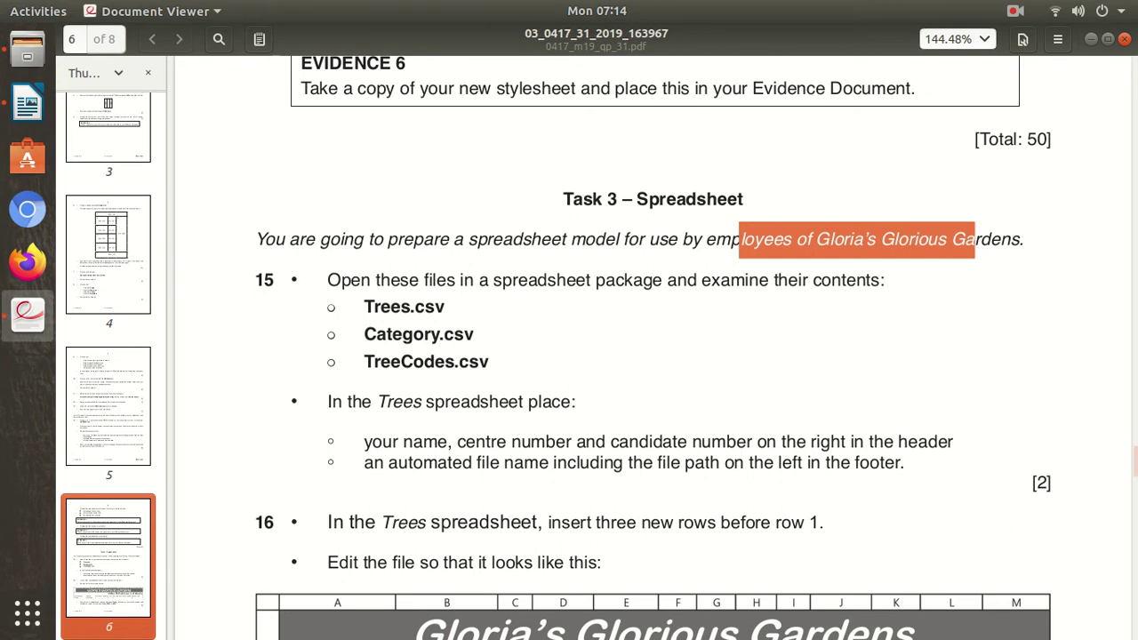
click(975, 240)
drag(885, 280, 327, 280)
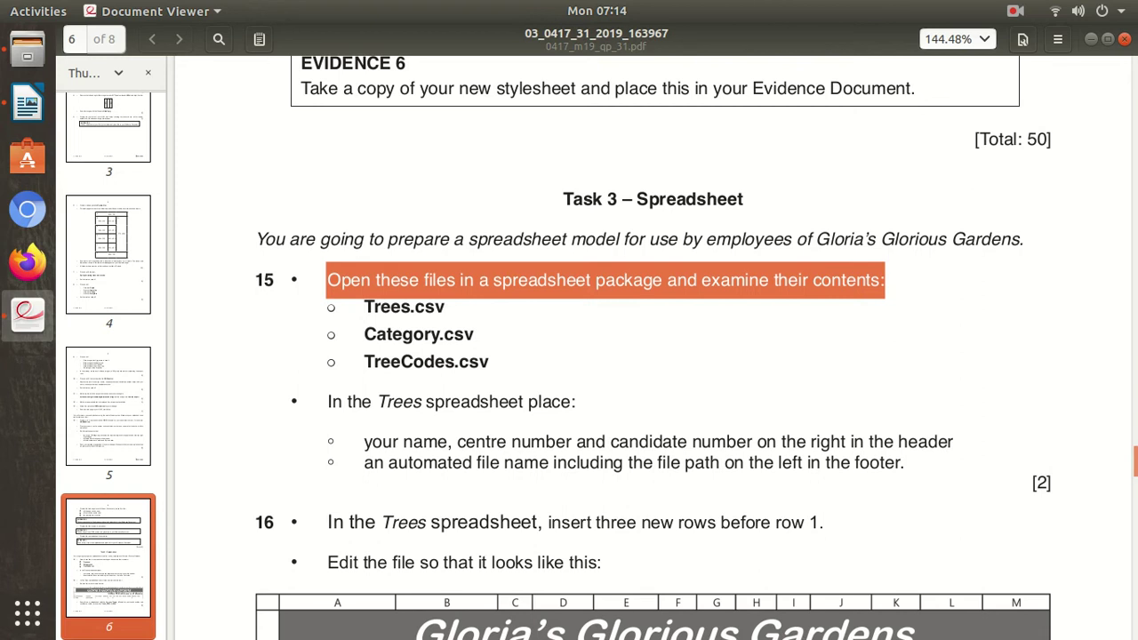
click(27, 52)
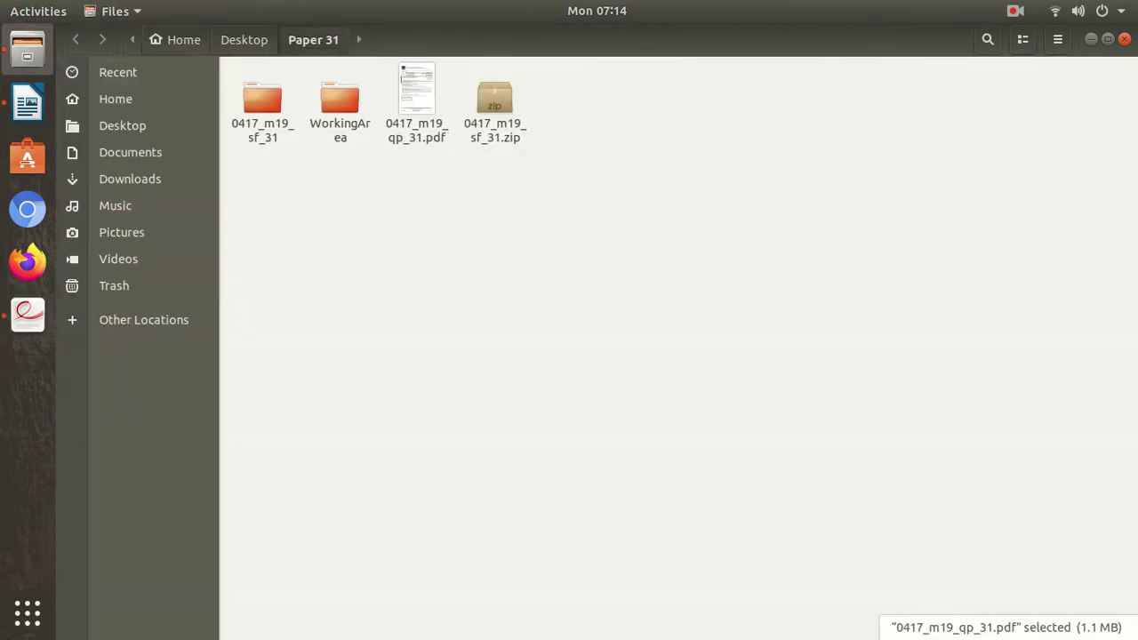
Open 0417_m19_sf_31, then the Confidential Source Files 2019 folder, and open Category.csv.
double_click(262, 103)
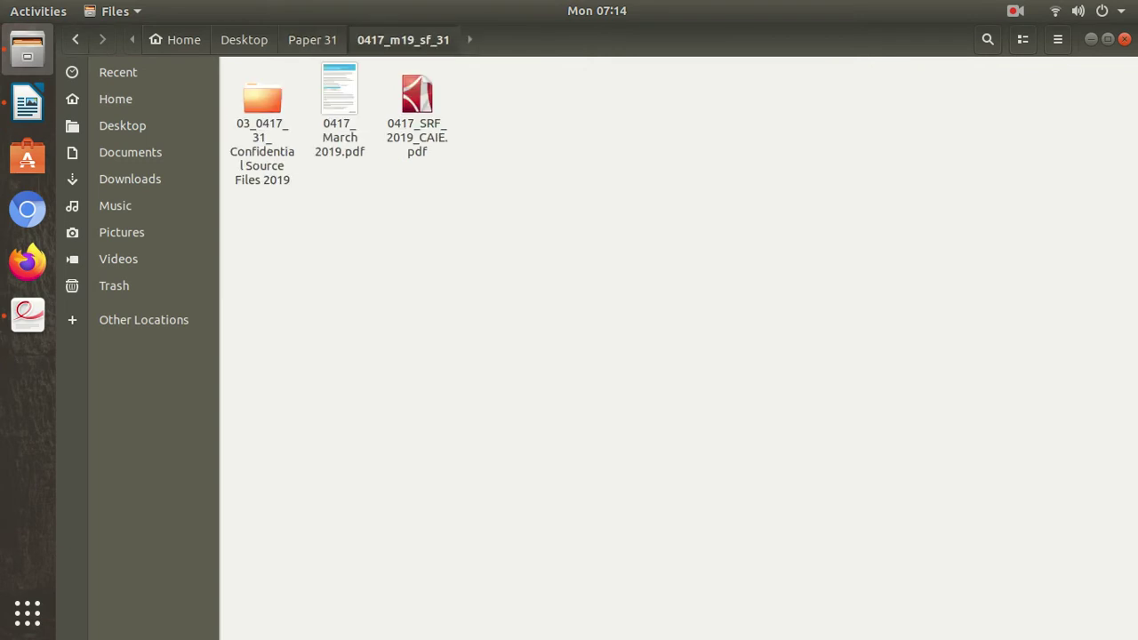
double_click(262, 102)
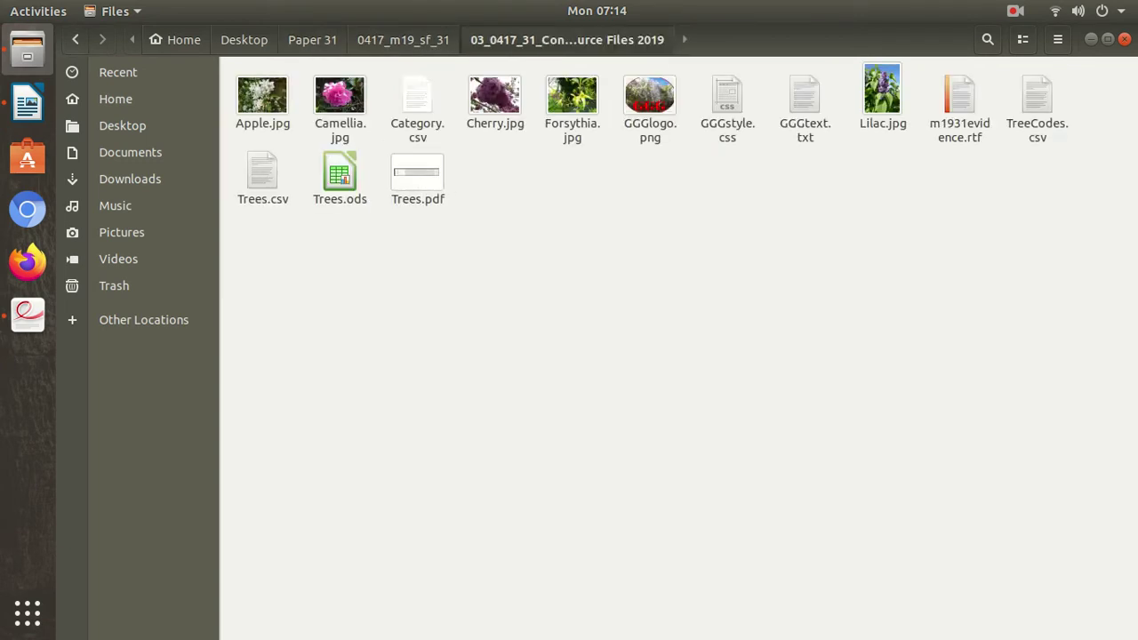
double_click(417, 98)
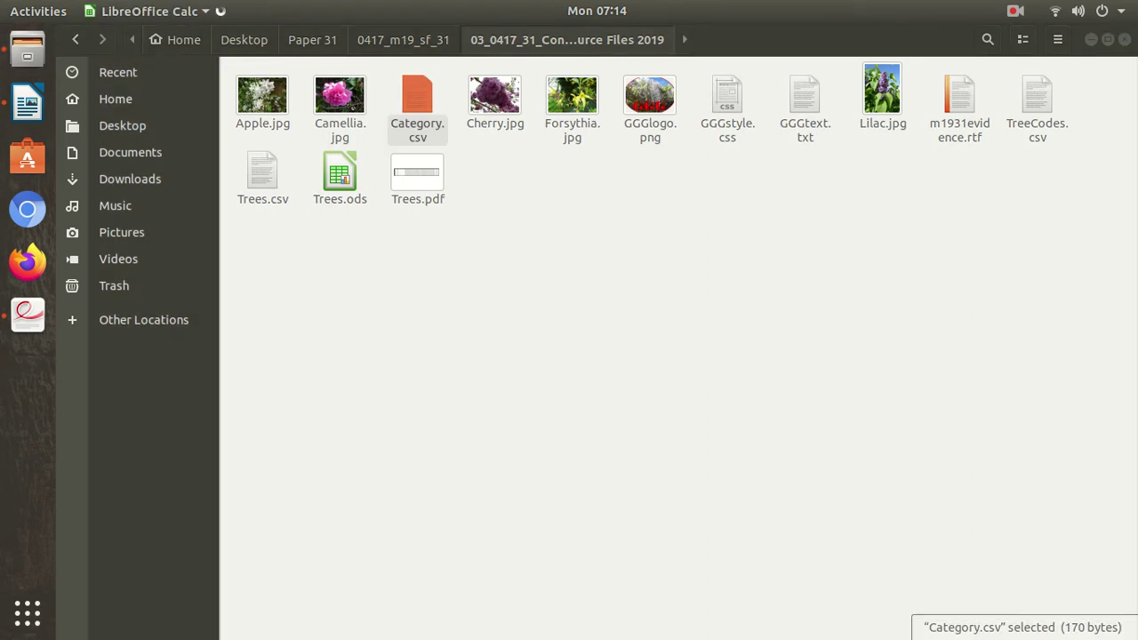
Import Category.csv, Trees.csv and TreeCodes.csv into Calc with the default text import settings.
key(Return)
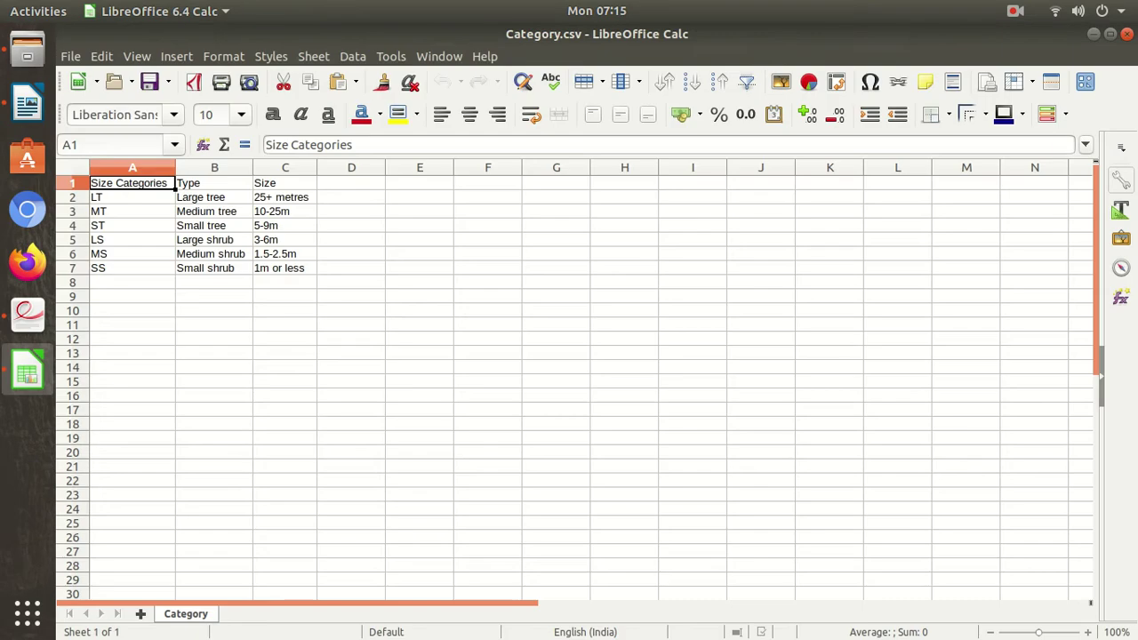
click(1094, 34)
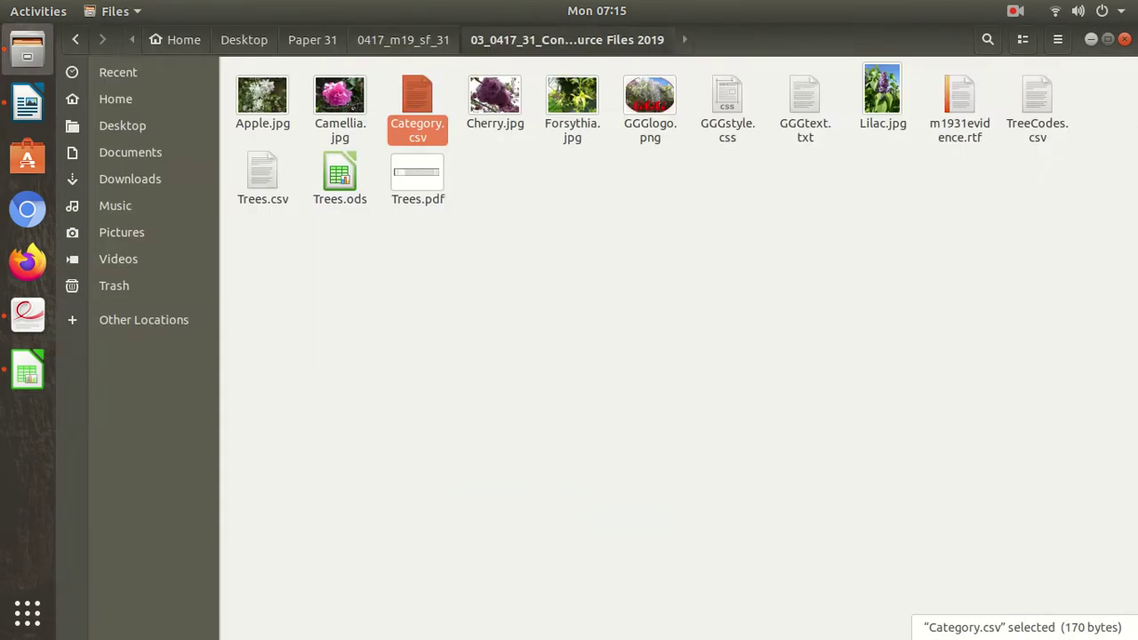
click(1036, 98)
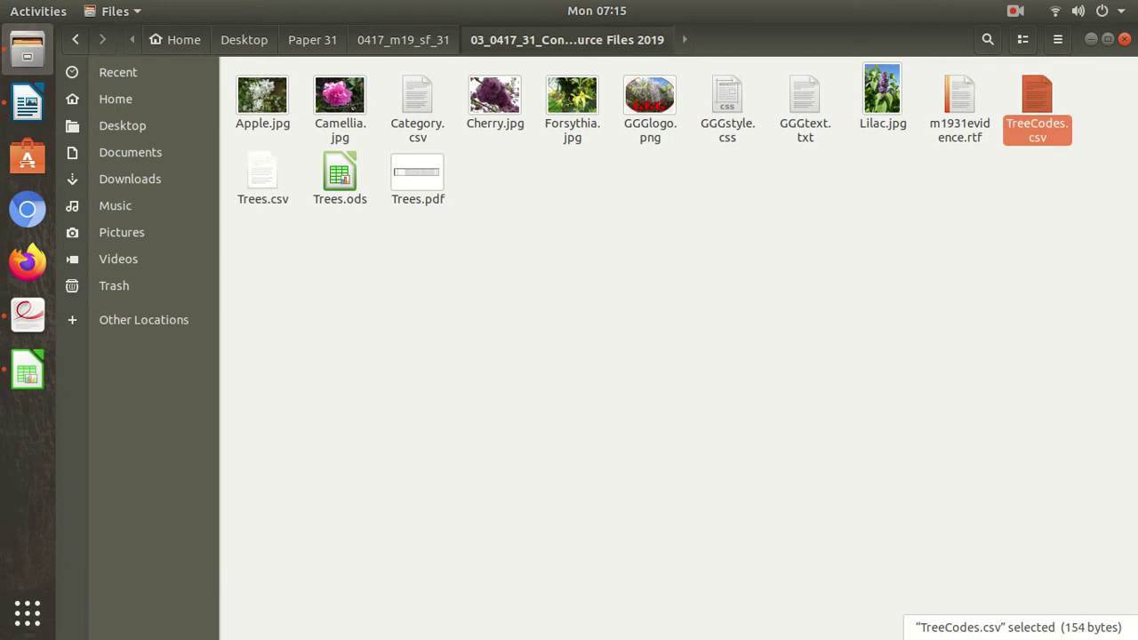
double_click(263, 173)
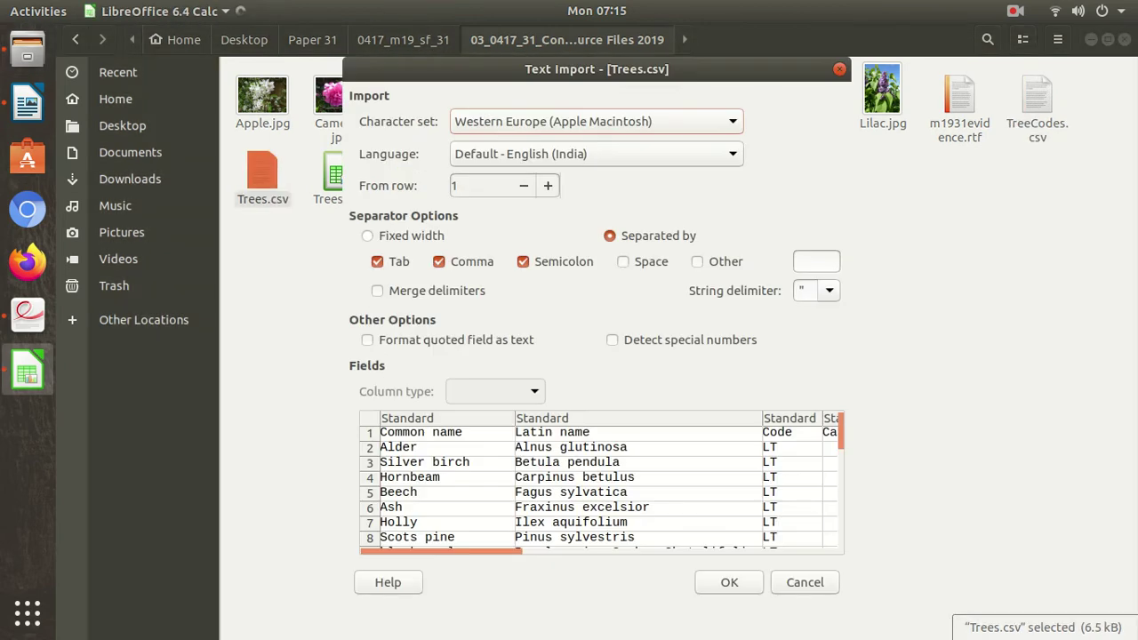
key(Return)
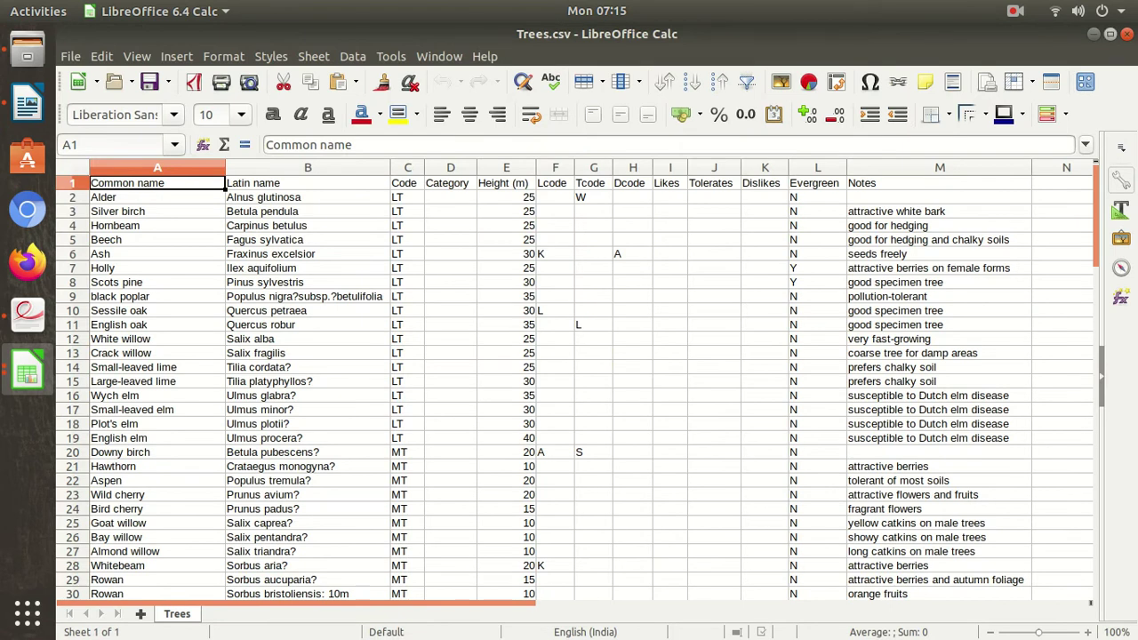
click(1093, 33)
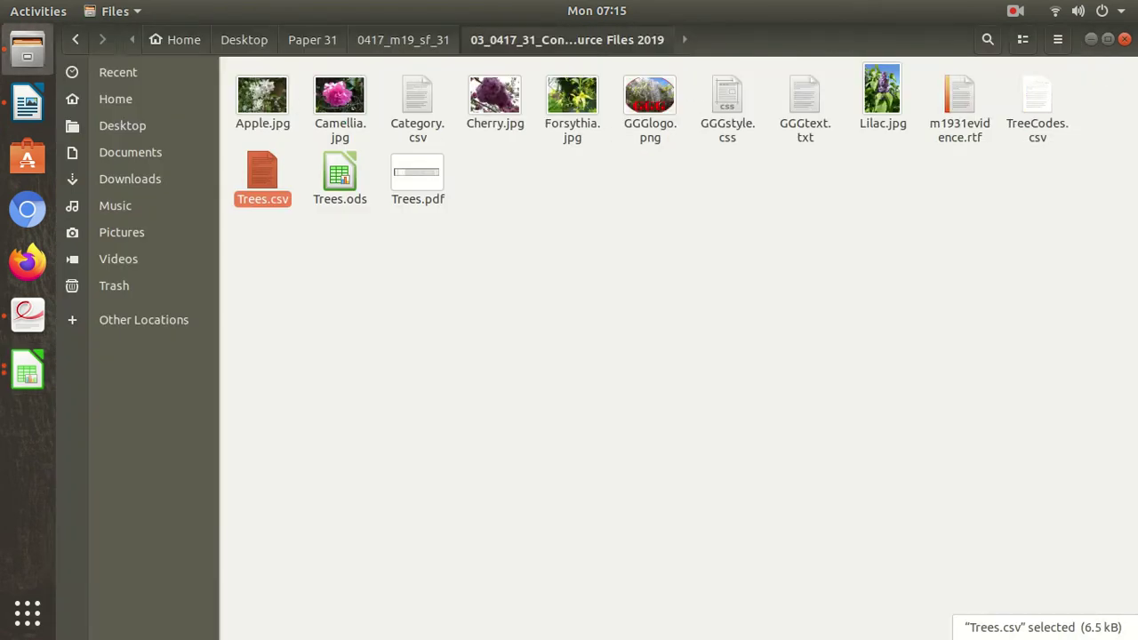
double_click(1037, 98)
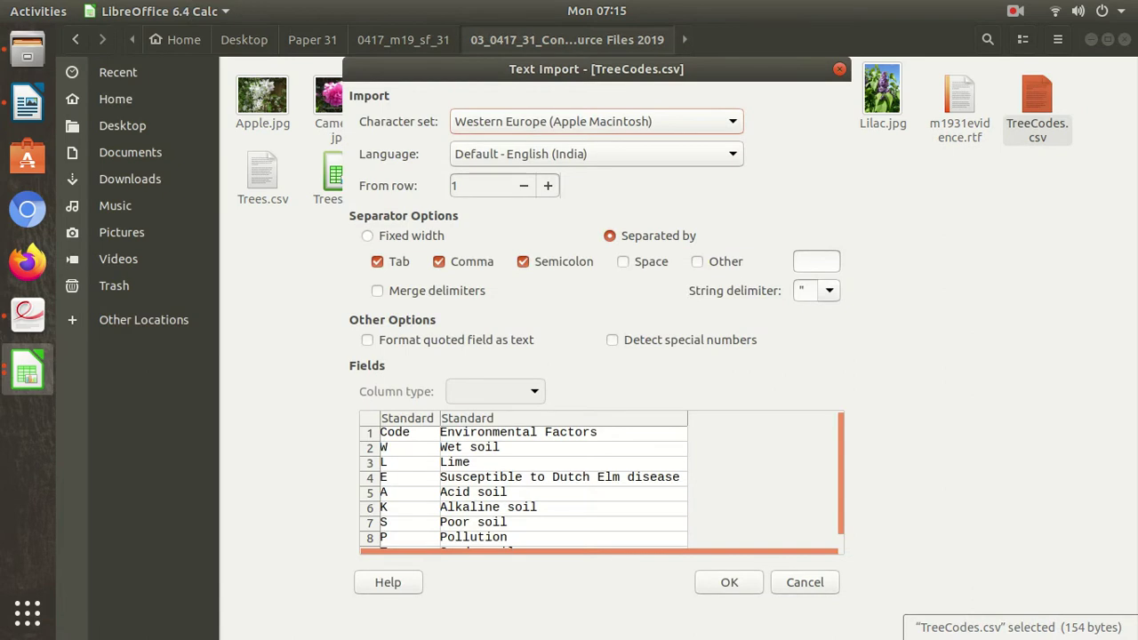
key(Return)
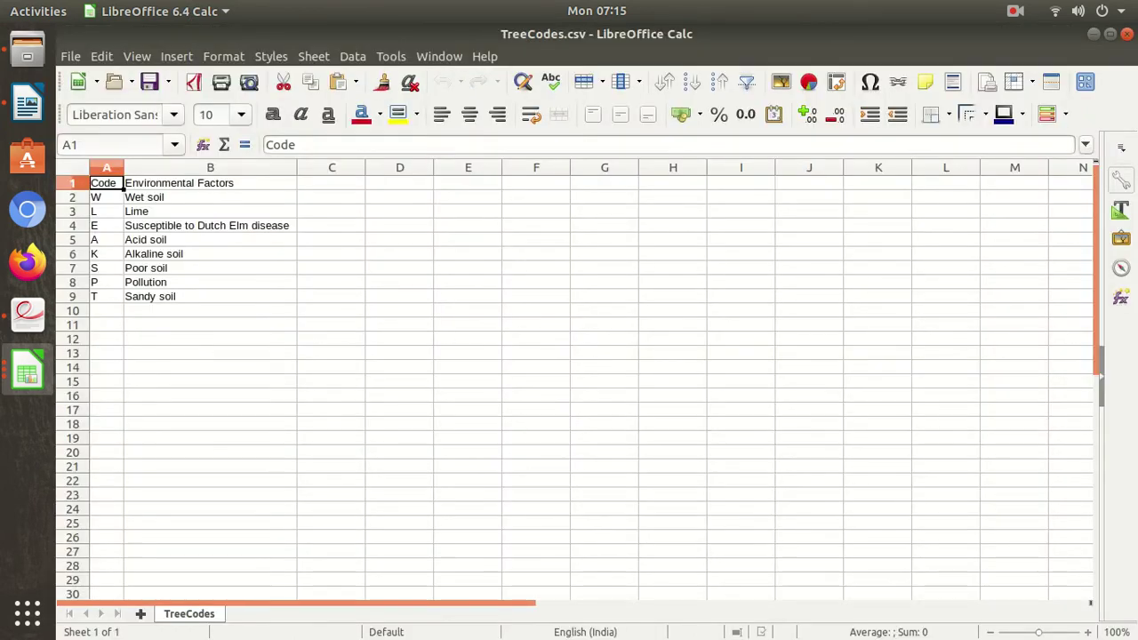
click(27, 371)
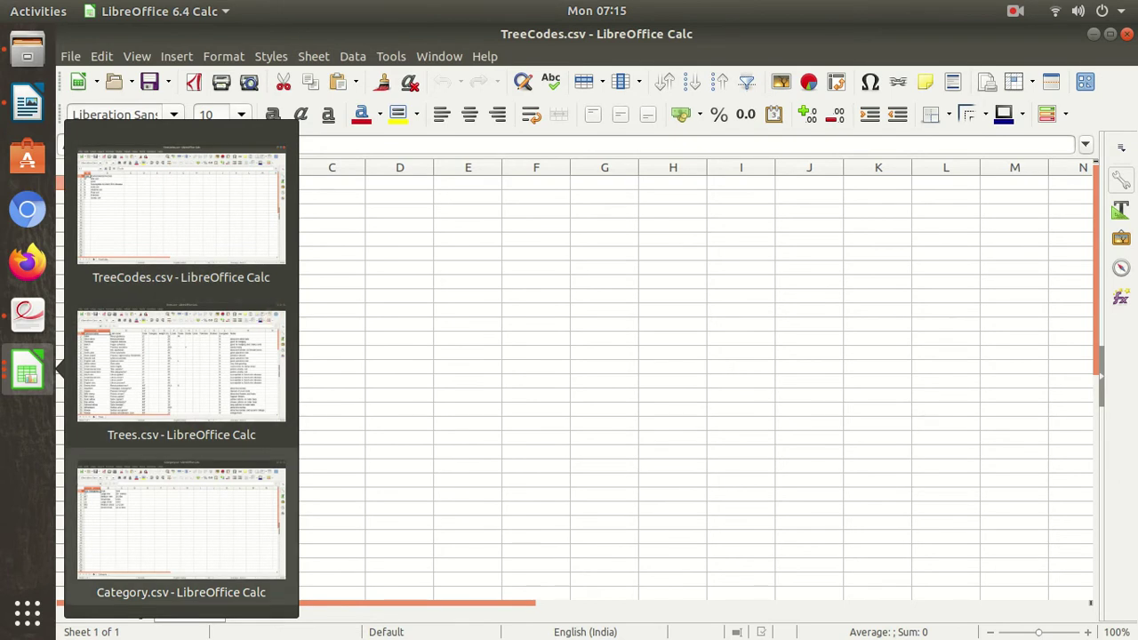
Bring TreeCodes.csv forward and review the codes W, L and E with their meanings.
click(181, 209)
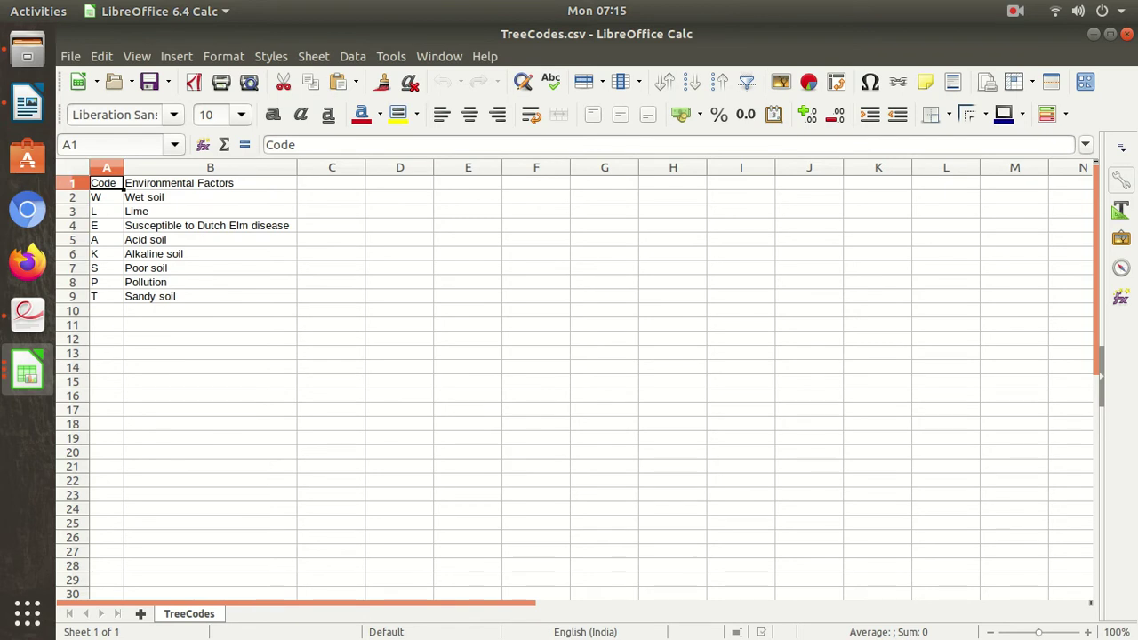
click(105, 211)
click(106, 224)
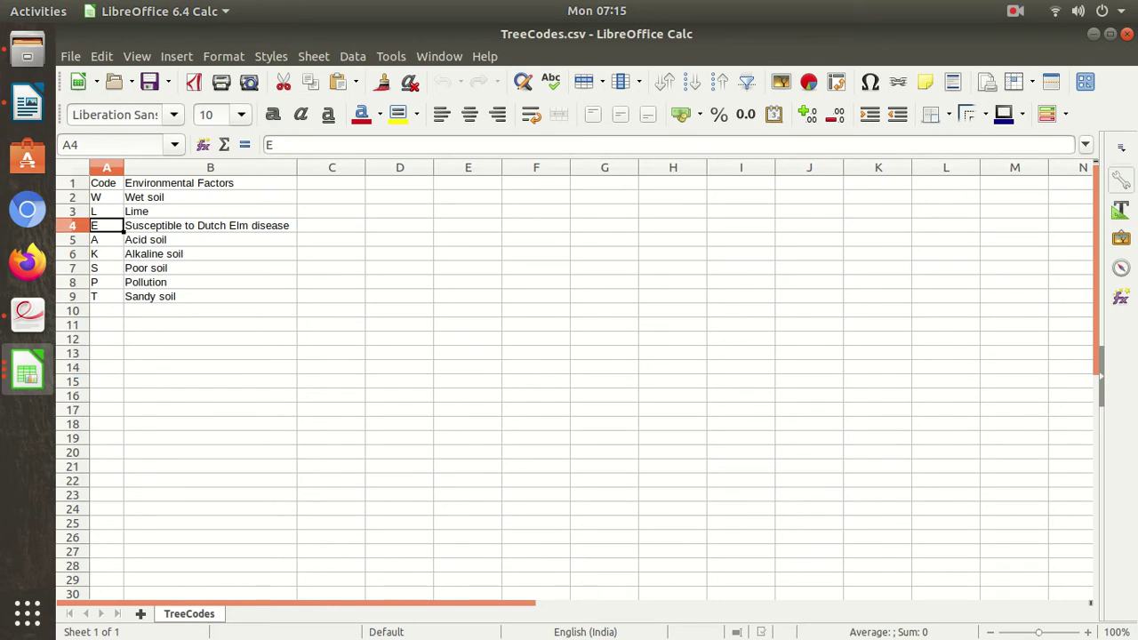
click(106, 197)
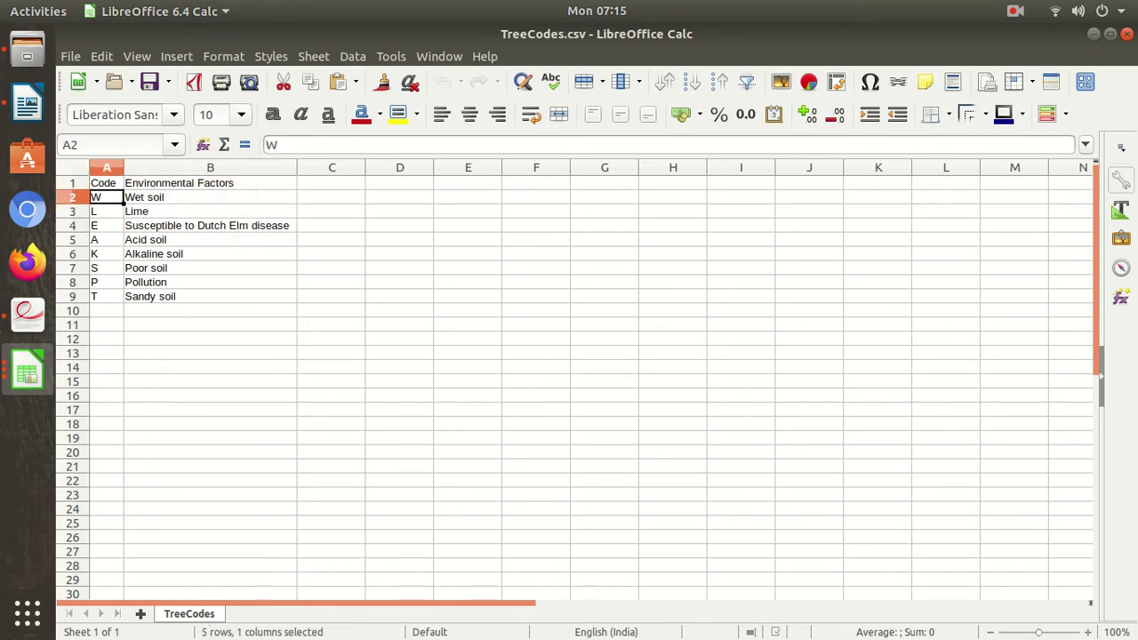
key(Tab)
key(Return)
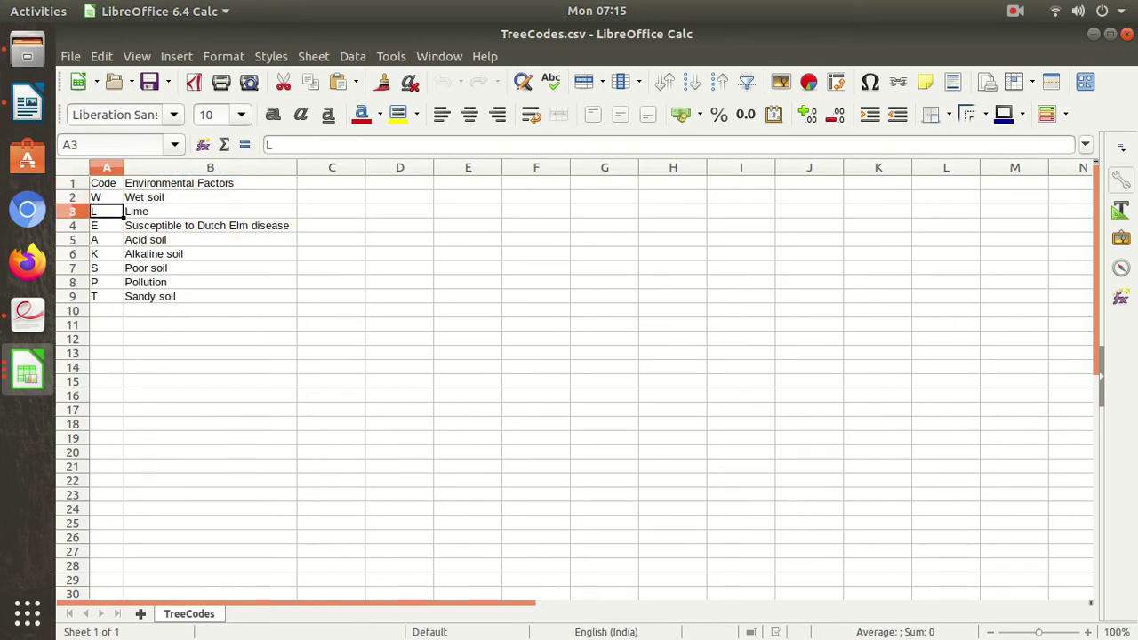
key(Tab)
click(27, 371)
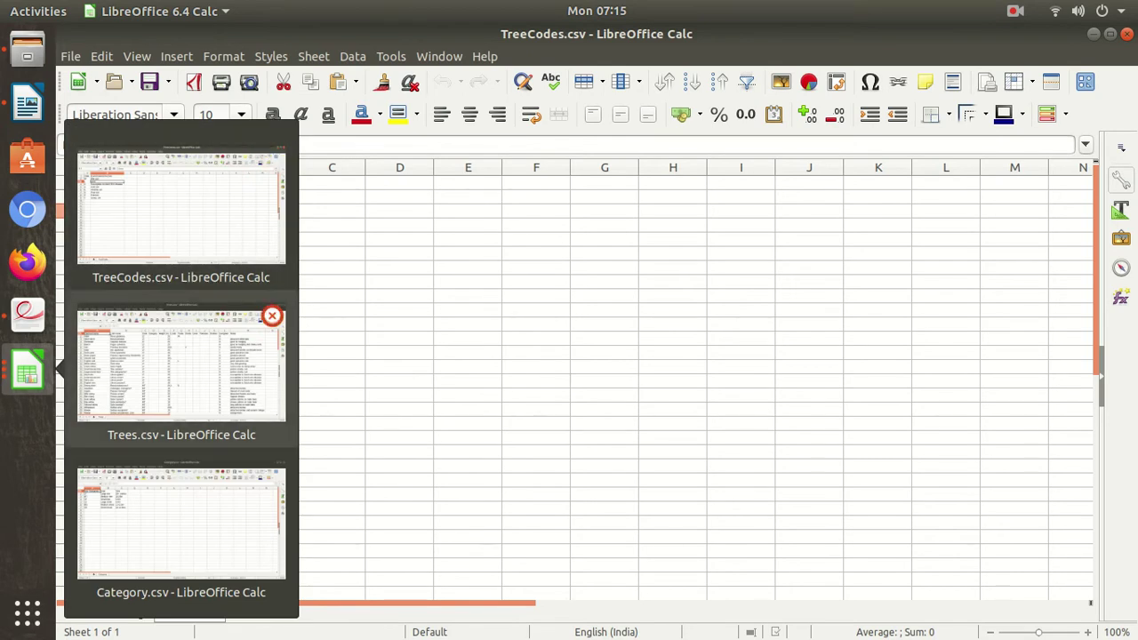
In Trees.csv, check the headings Latin name, Code, Category, Height (m), Lcode and Tolerates.
click(182, 364)
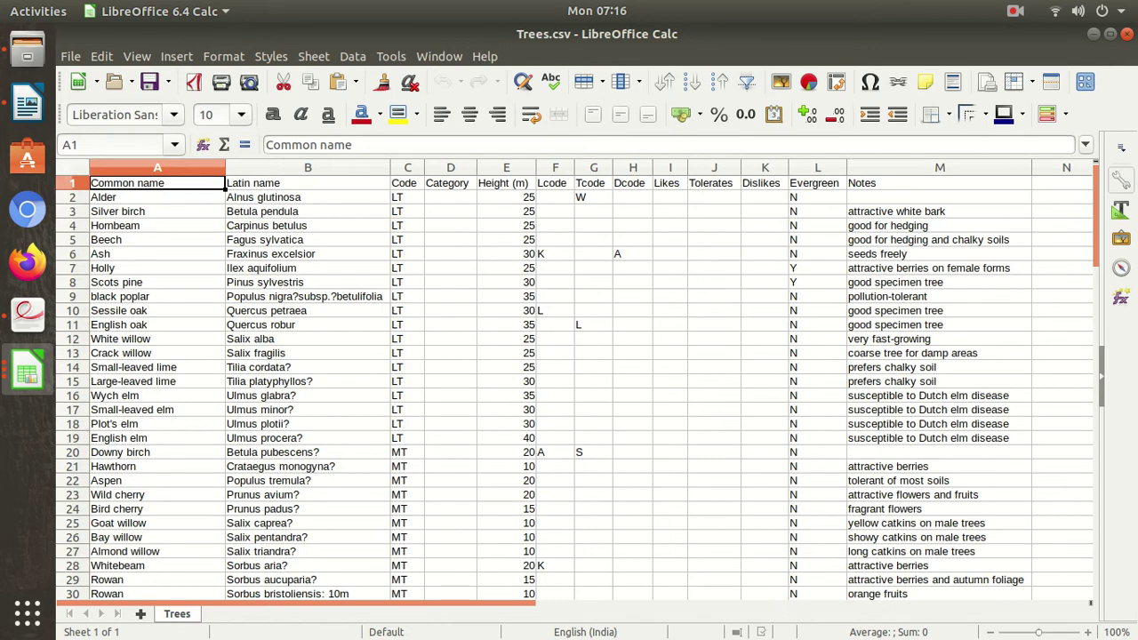
click(308, 183)
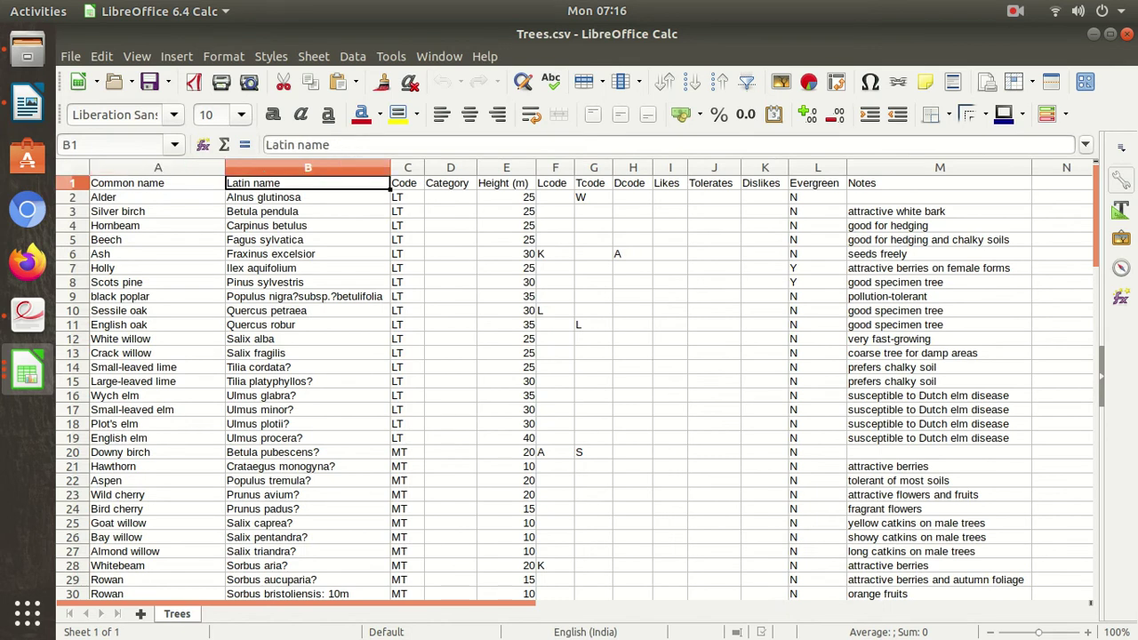
click(407, 182)
click(450, 182)
click(506, 182)
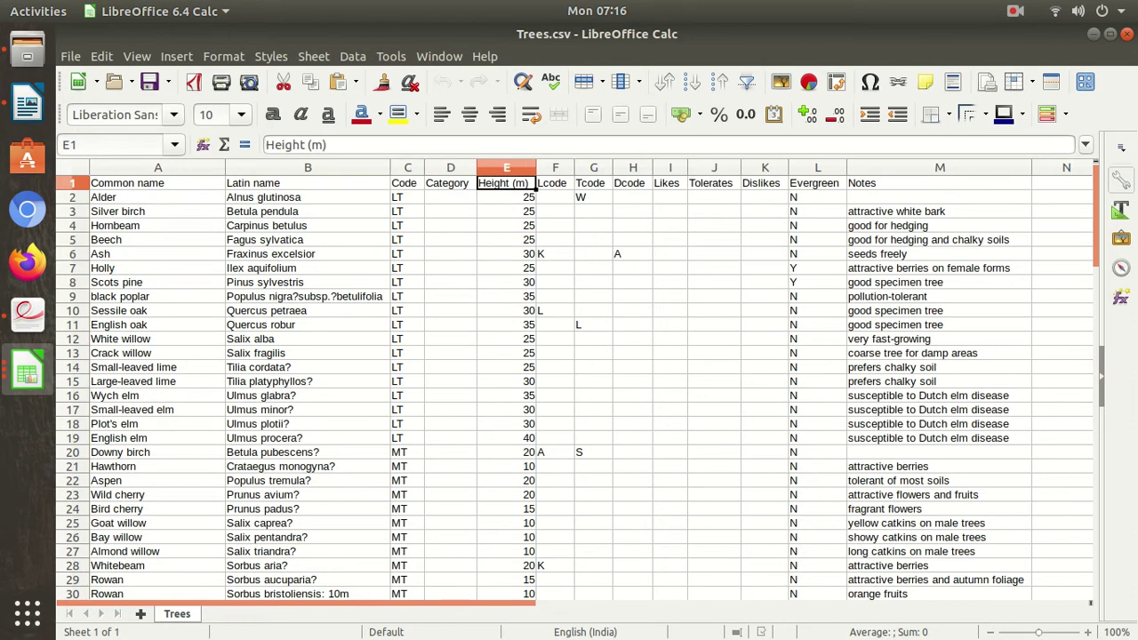
click(555, 183)
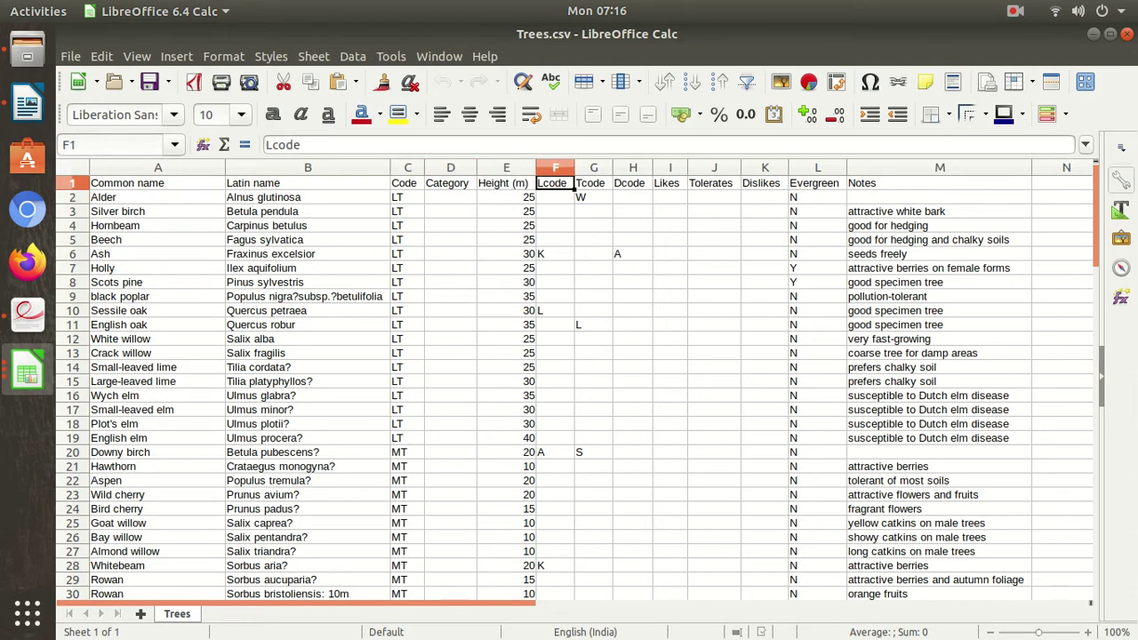
key(Right)
key(Right)
key(Right)
key(Right)
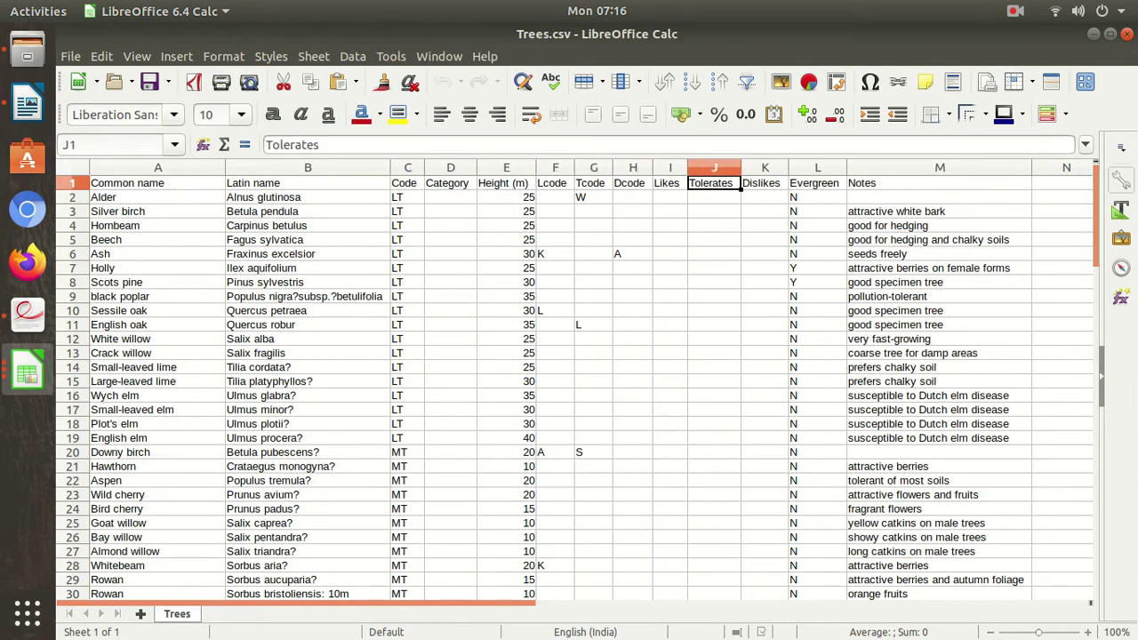
Close the duplicate TreeCodes.csv window and return to the exam paper's Task 3 page.
click(28, 371)
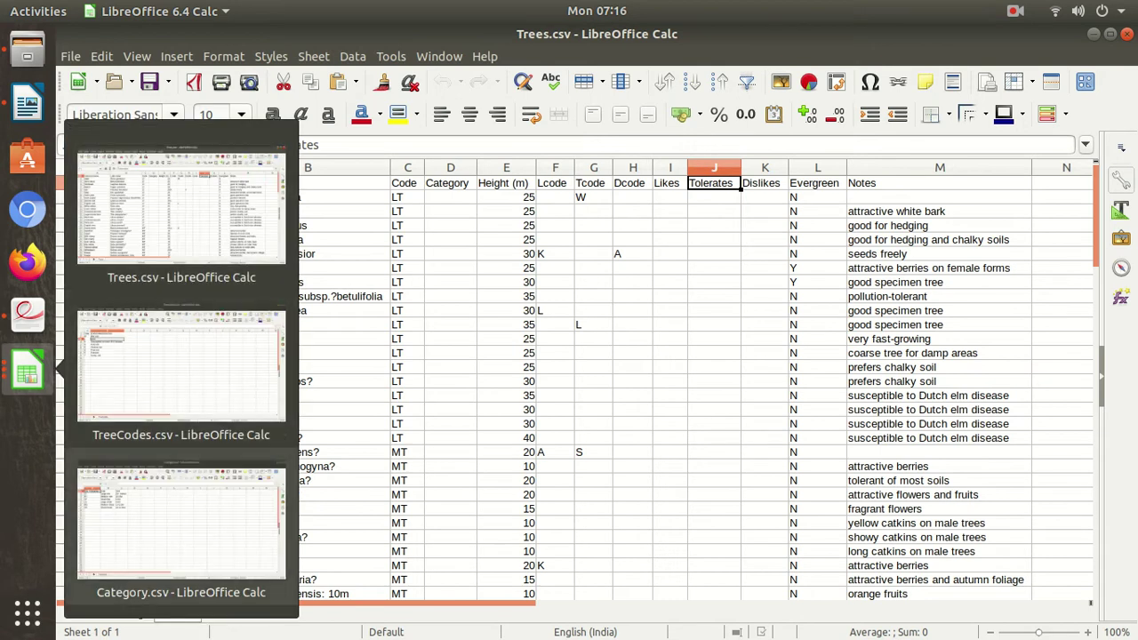
click(181, 525)
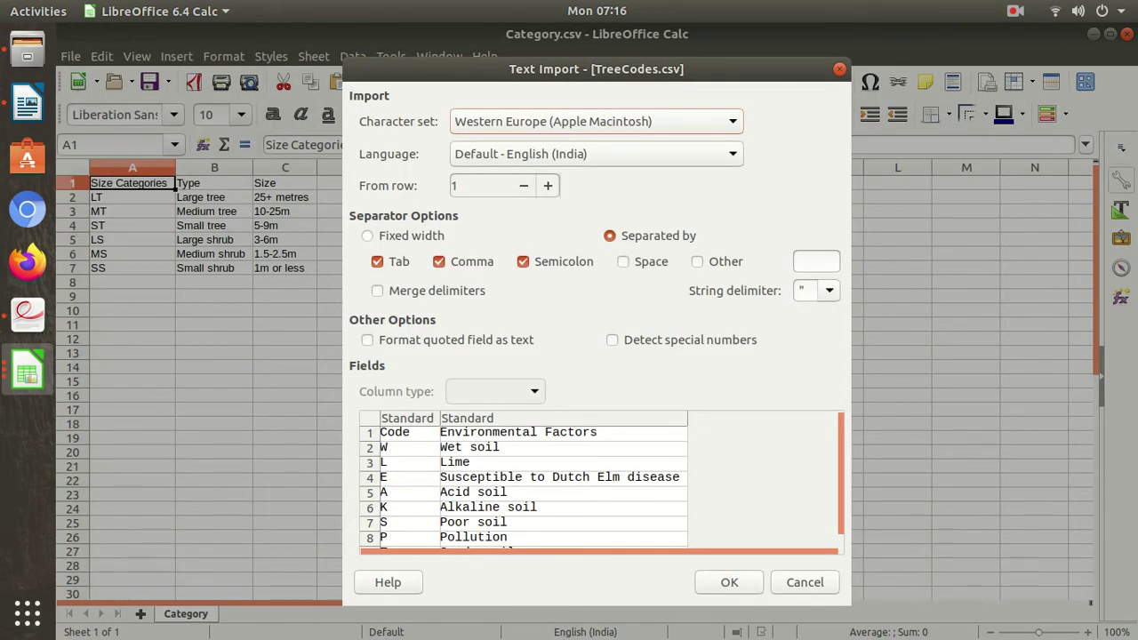
key(Return)
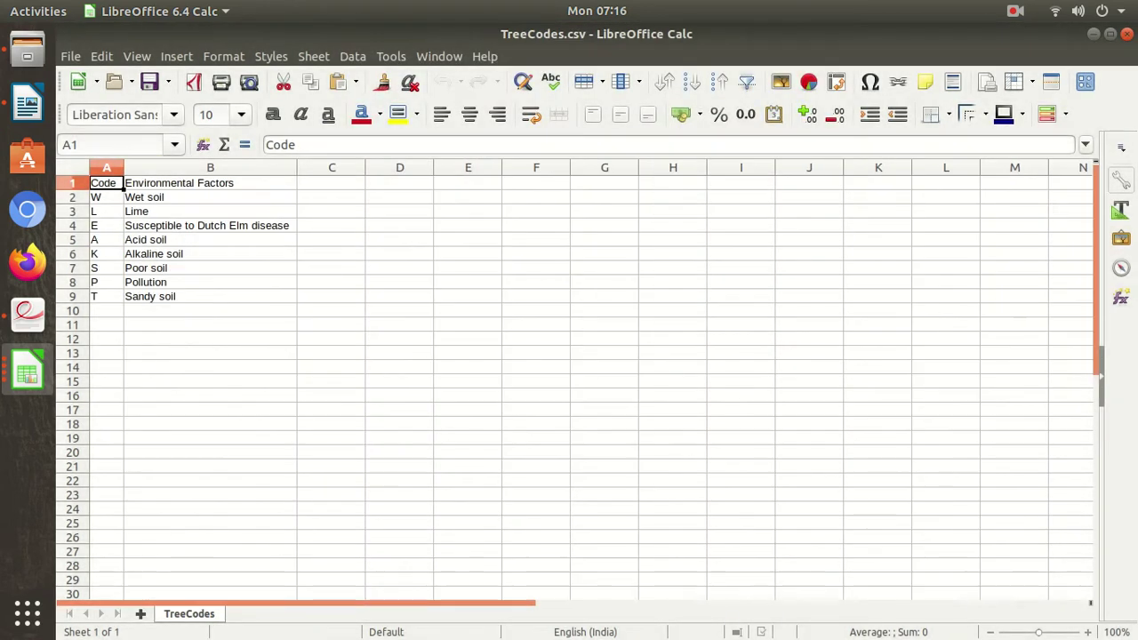
click(27, 372)
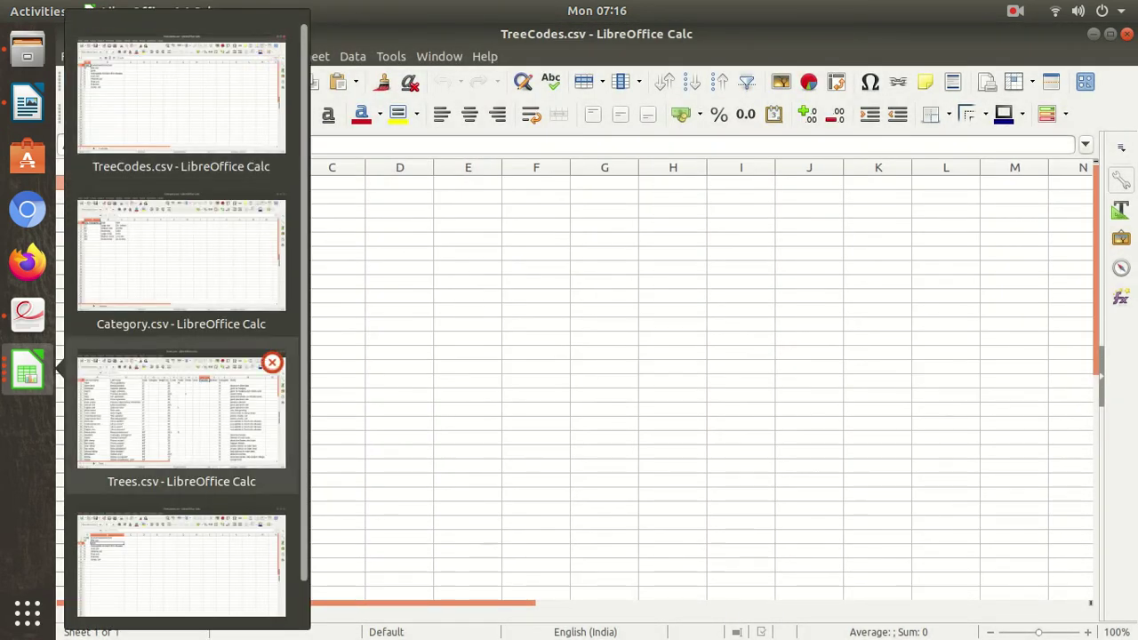
scroll(181, 551, down, 1)
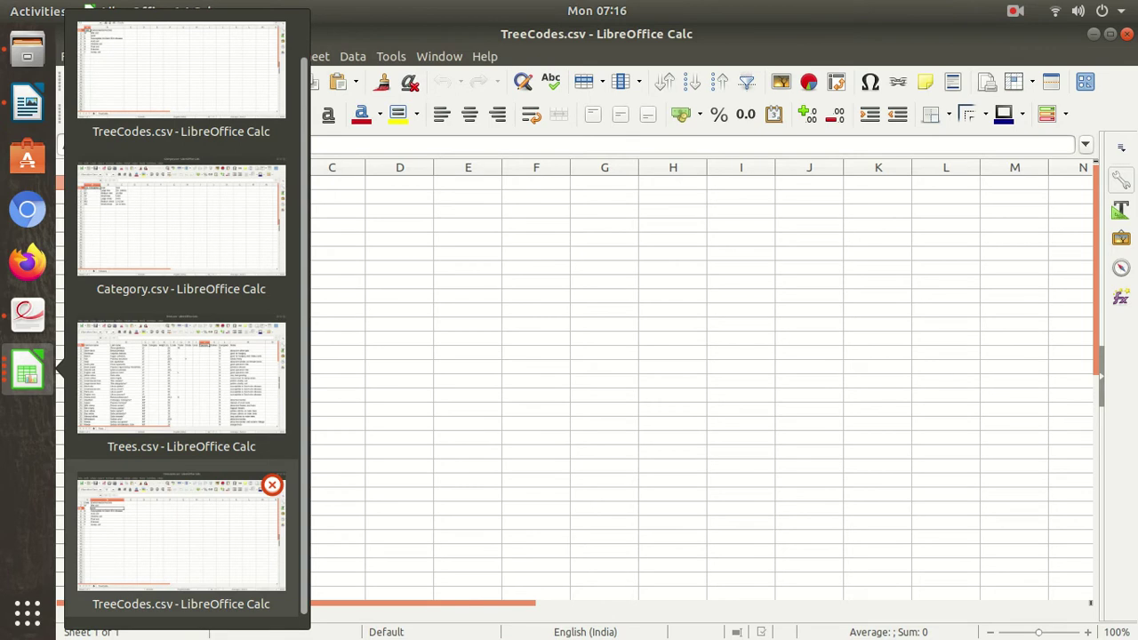
scroll(182, 551, up, 1)
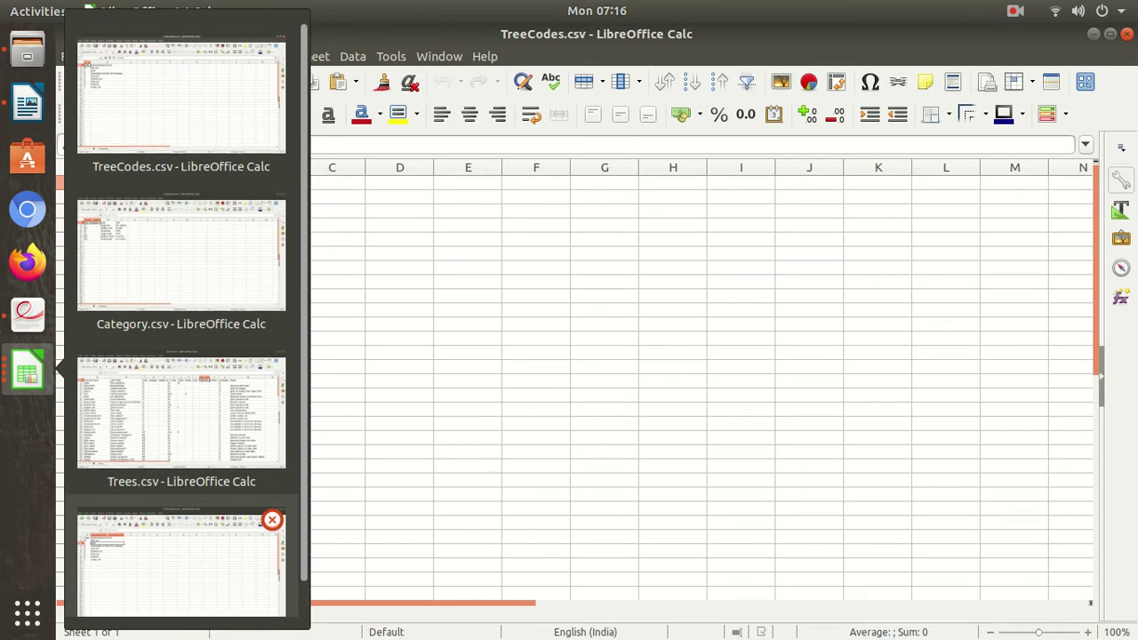
scroll(182, 427, down, 1)
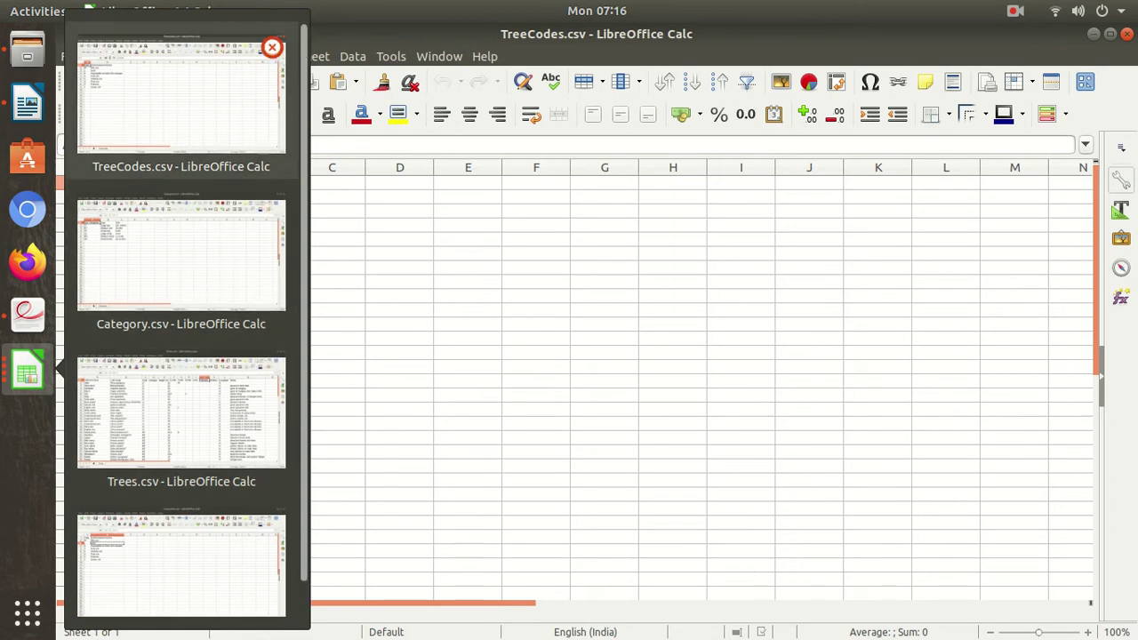
click(272, 45)
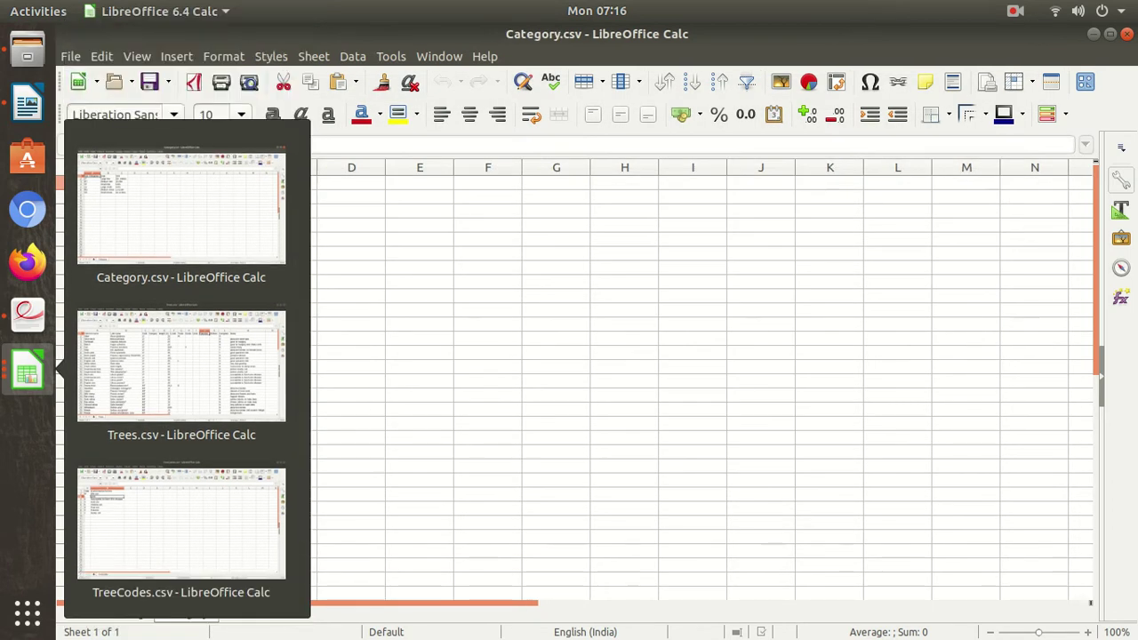
key(Escape)
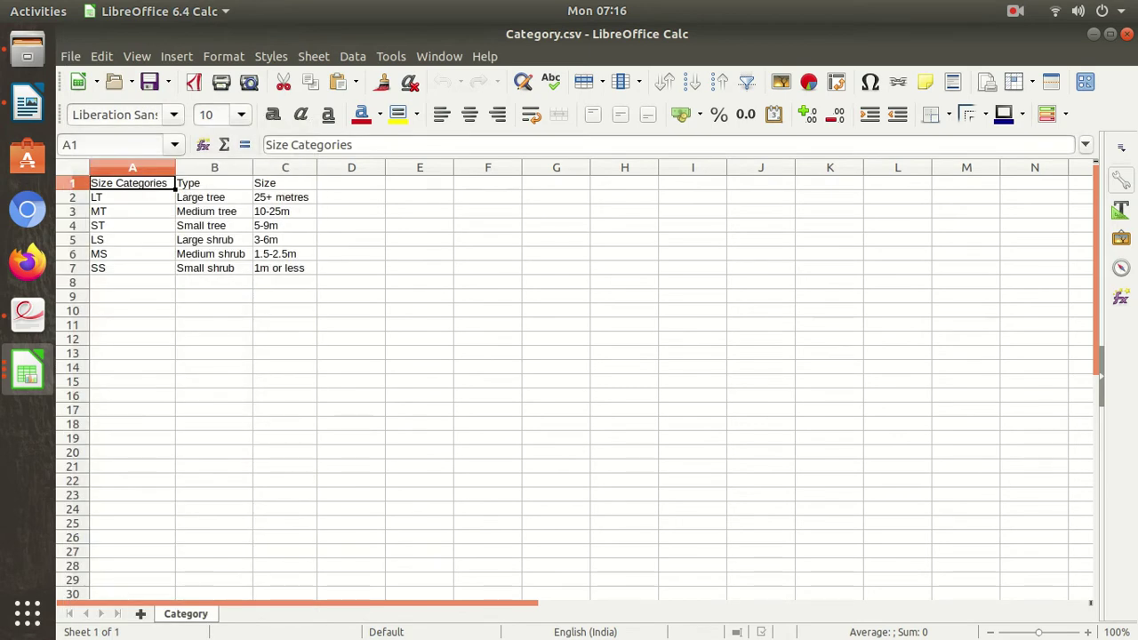
click(27, 312)
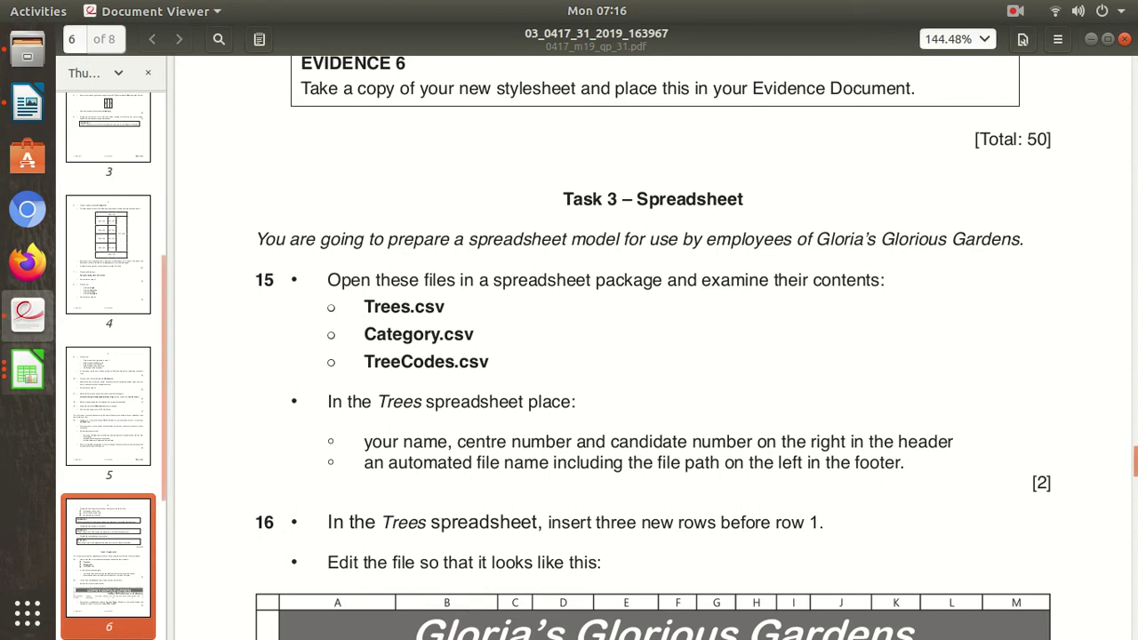
Open the Trees sheet's page style Header settings and check the task's header requirements.
click(27, 372)
click(181, 373)
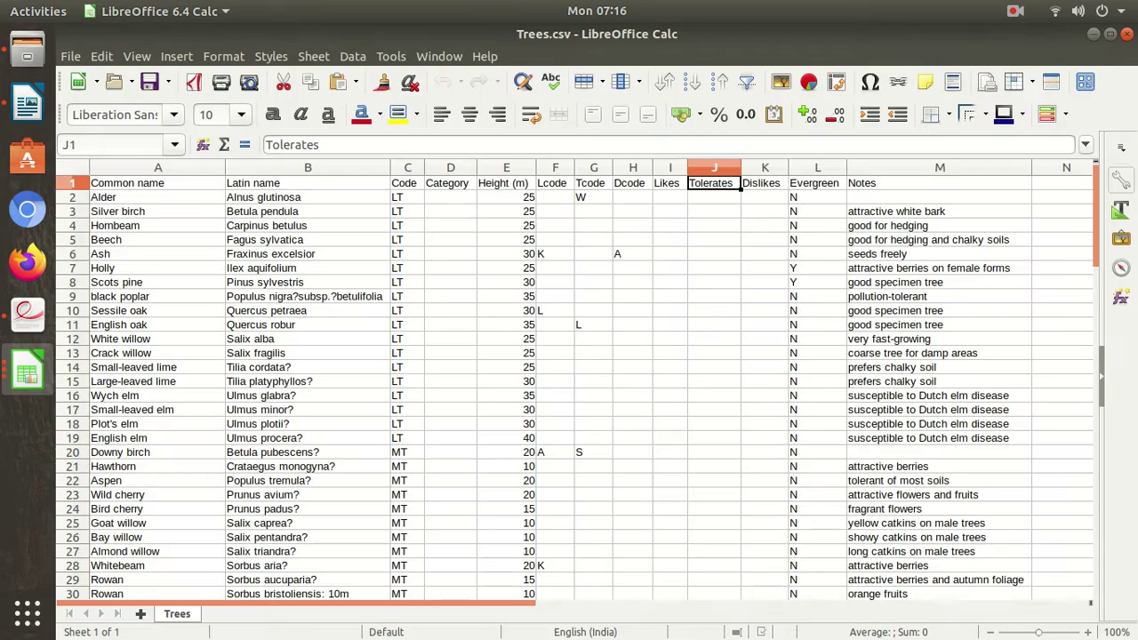
click(223, 56)
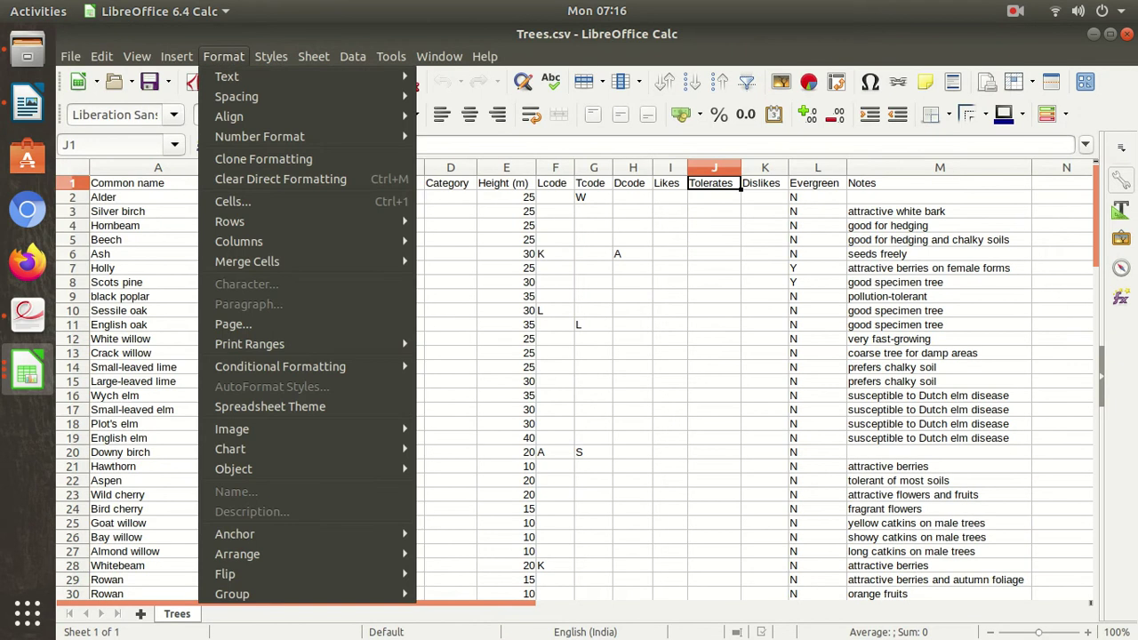
click(233, 324)
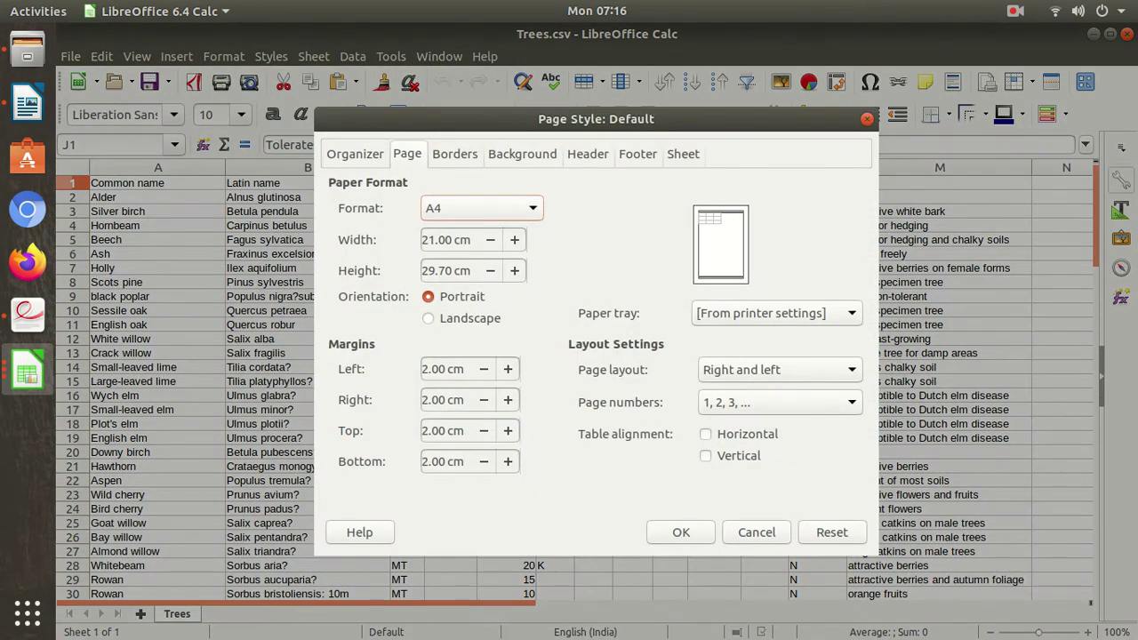
click(866, 119)
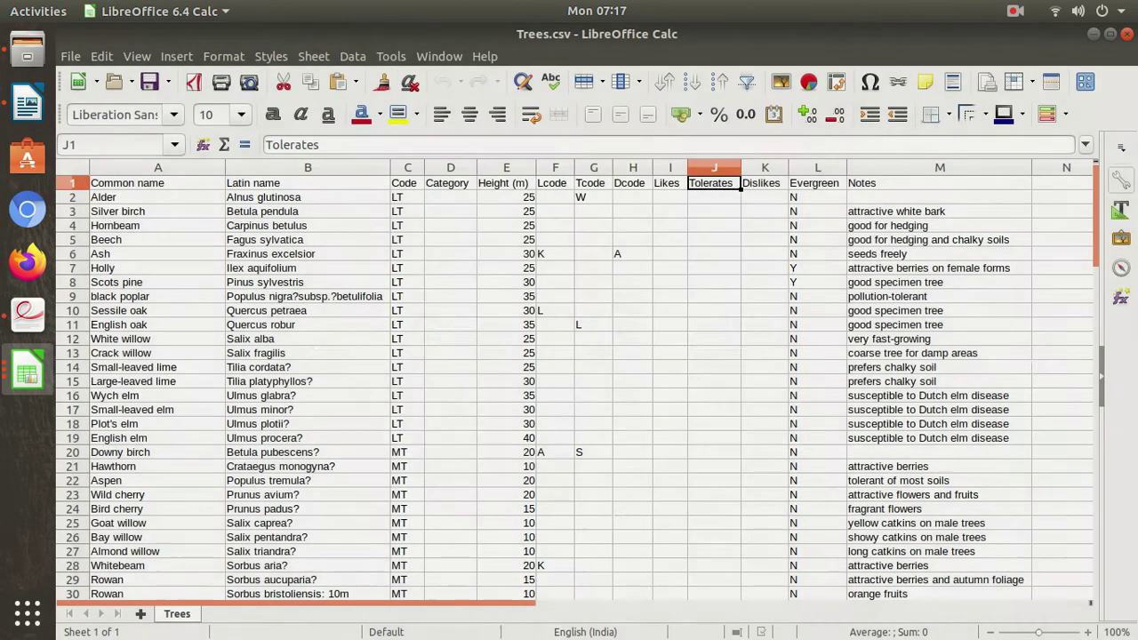
click(176, 56)
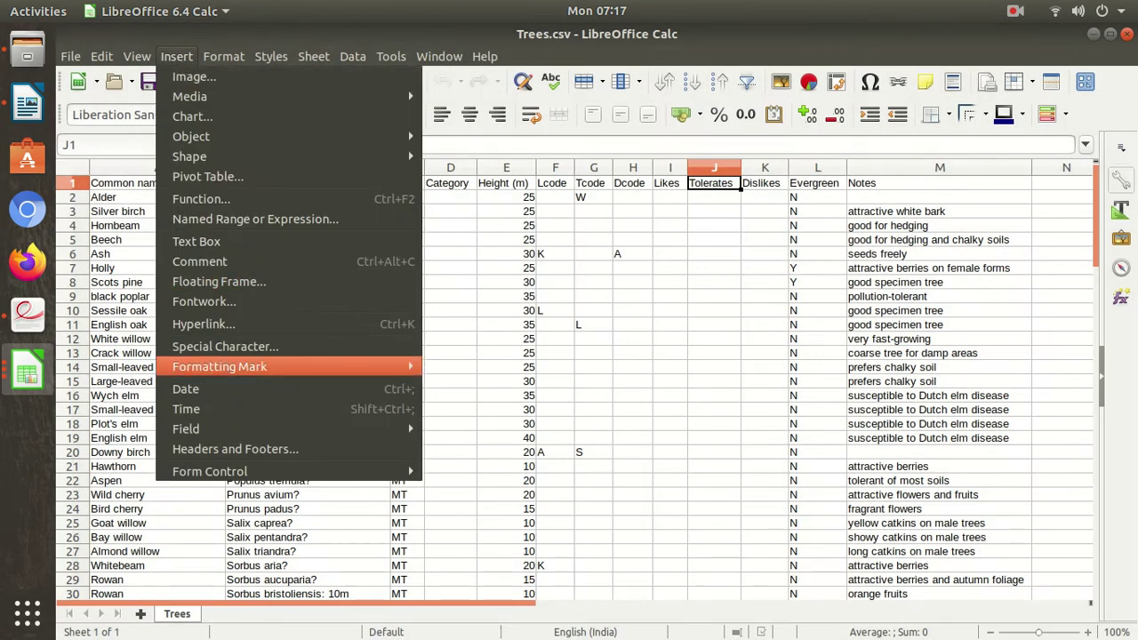
click(234, 449)
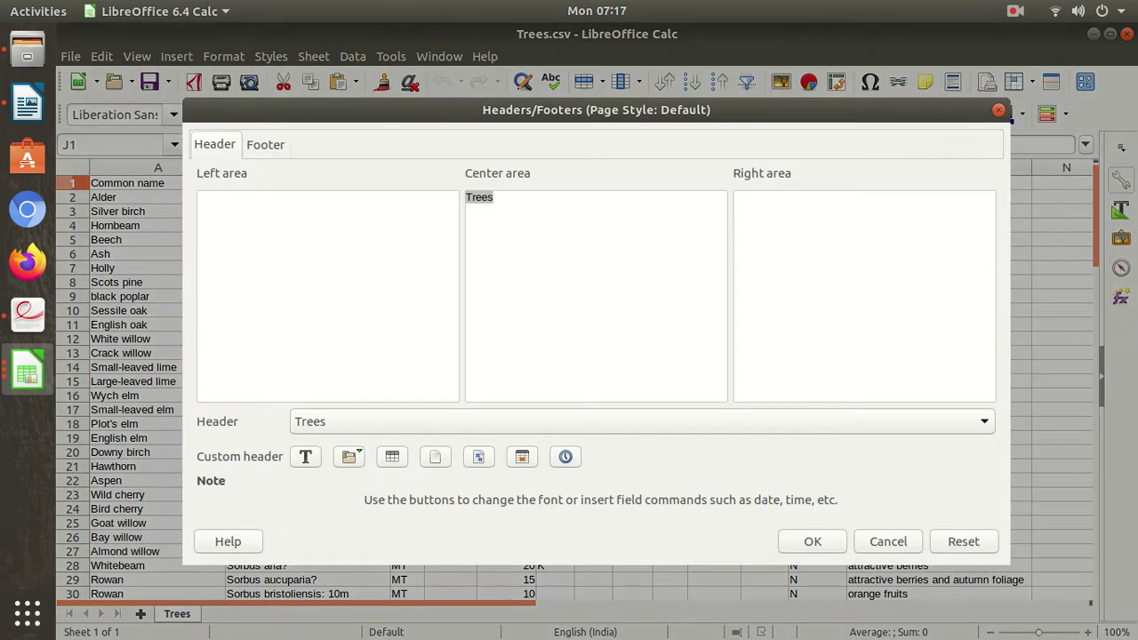
click(265, 144)
click(214, 144)
click(27, 311)
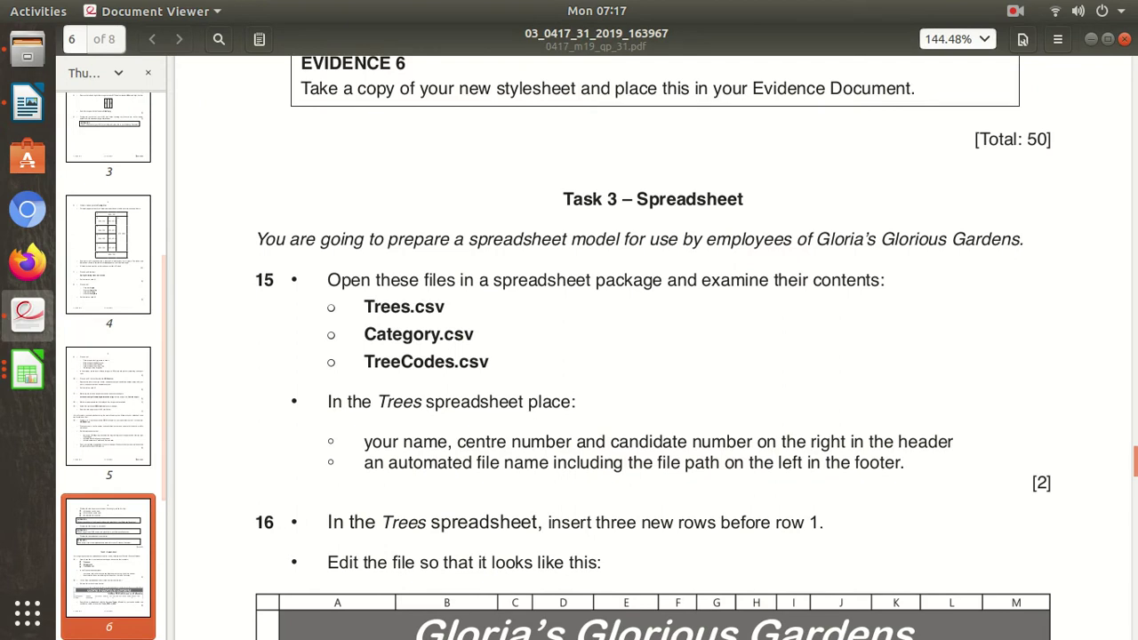
click(26, 373)
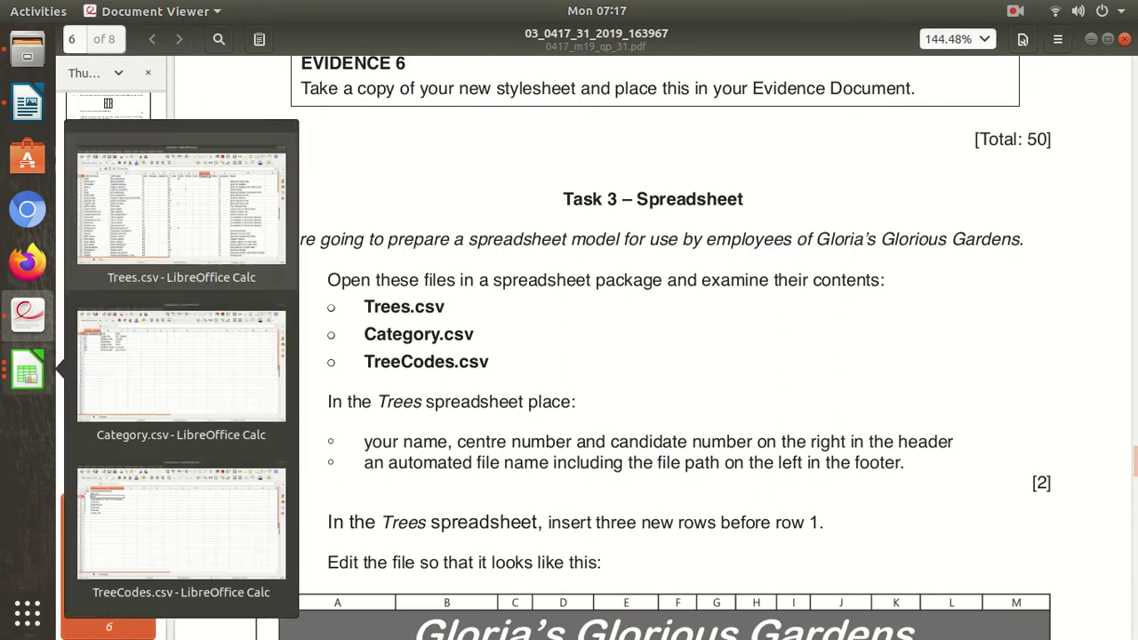
click(181, 214)
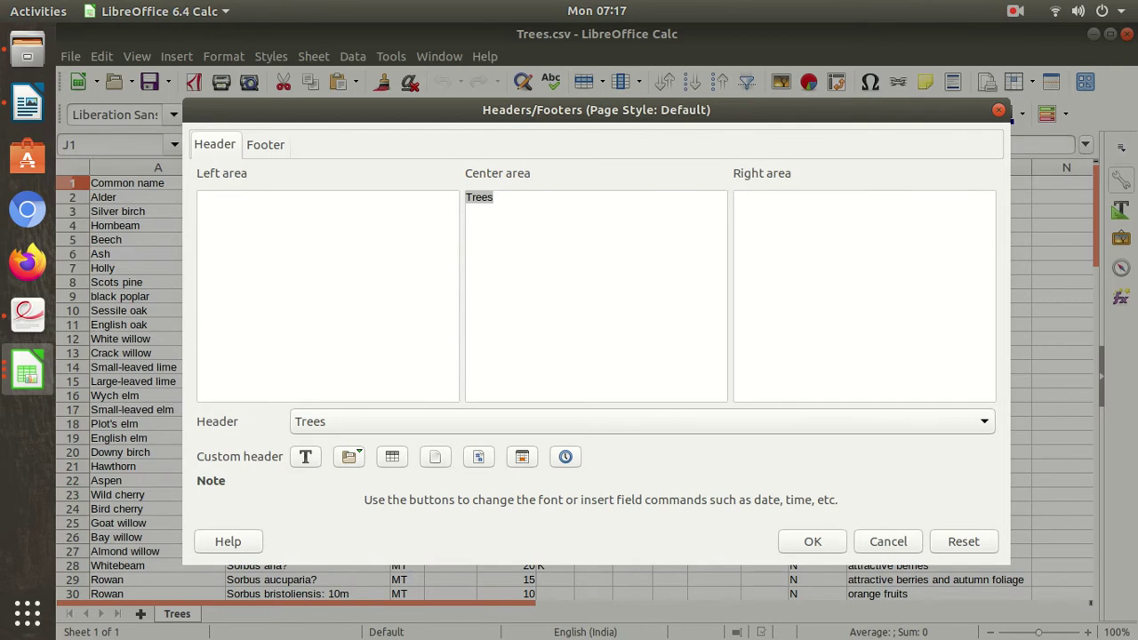
Enter the candidate's name, centre number and candidate number in the header's Right area.
text(hARDE)
key(BackSpace)
key(BackSpace)
key(BackSpace)
key(BackSpace)
text(Hardevinder Singh,)
click(26, 311)
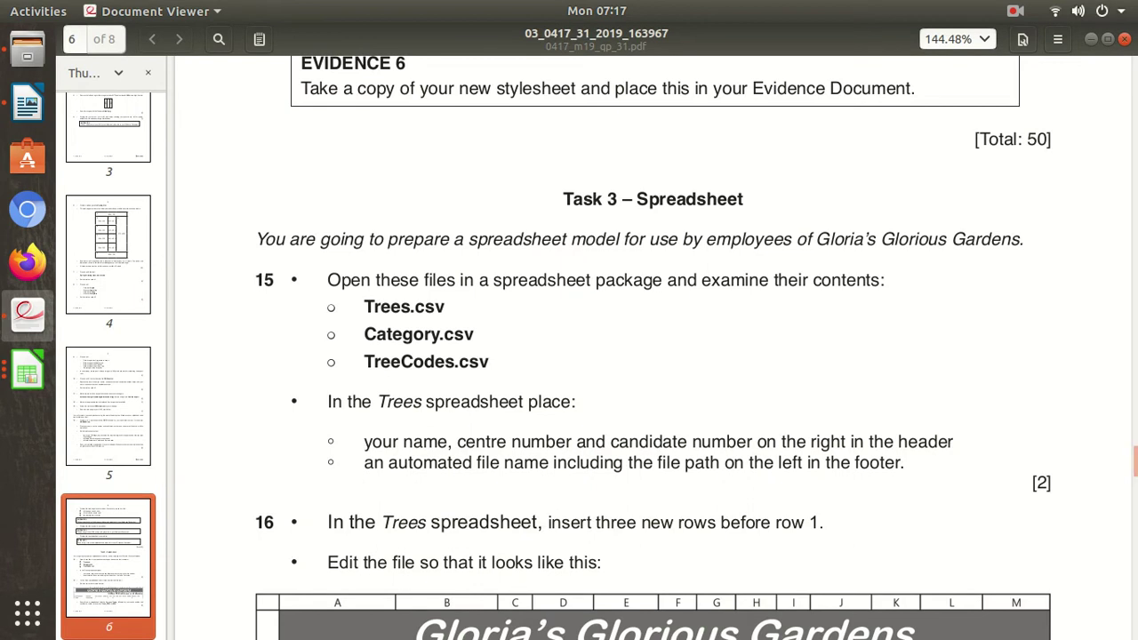
click(1092, 39)
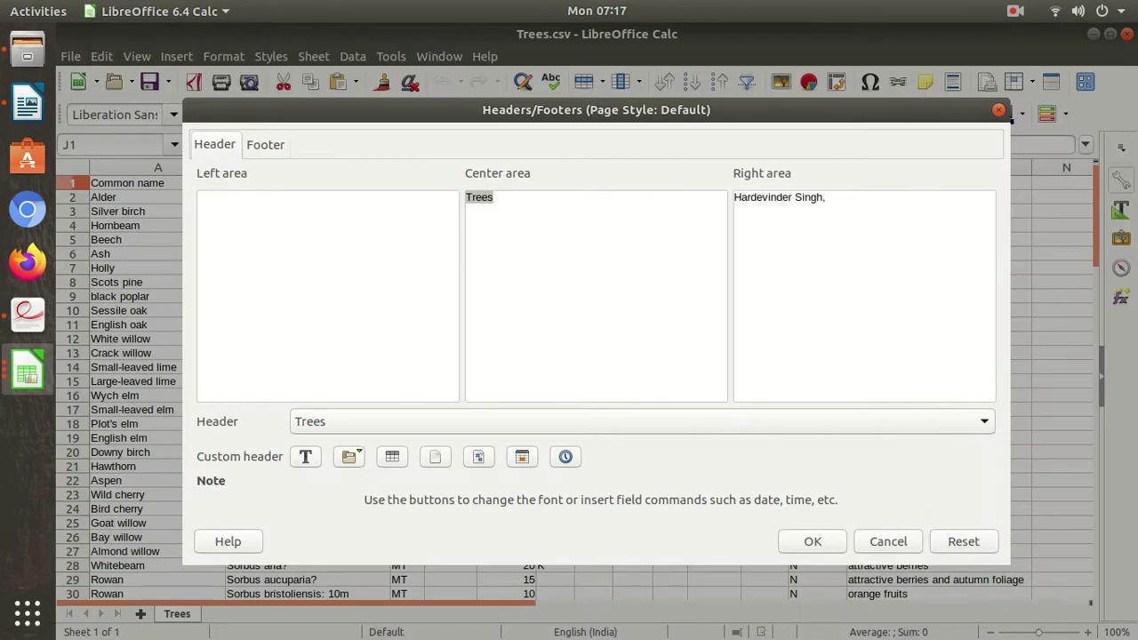
text(N)
text(001)
key(BackSpace)
text(01)
key(BackSpace)
text(,)
text( 0001)
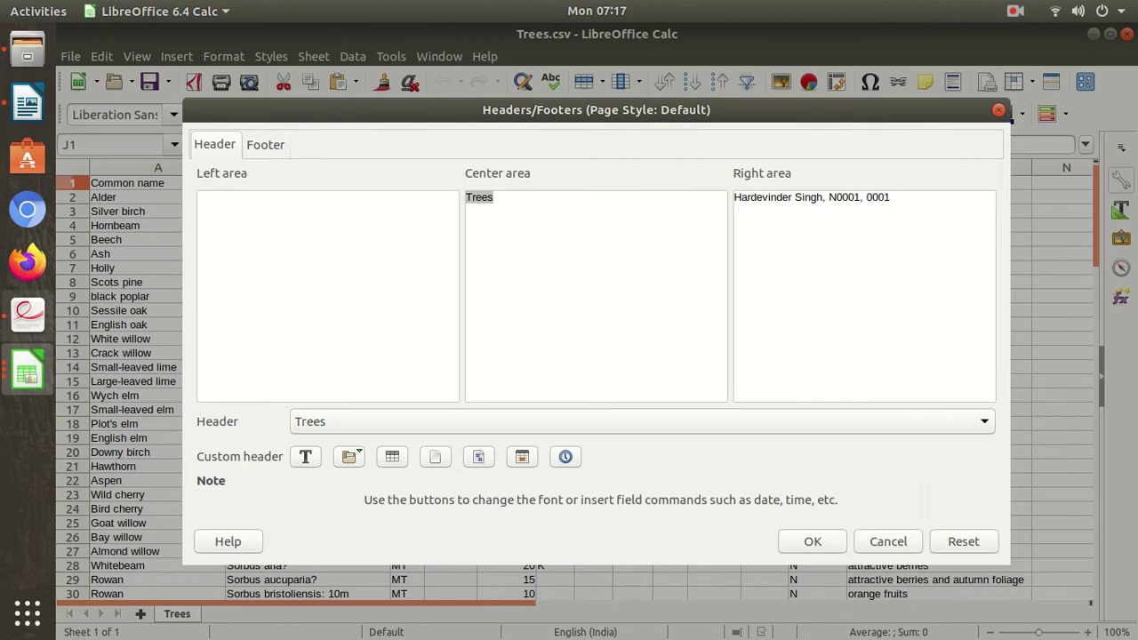
click(26, 311)
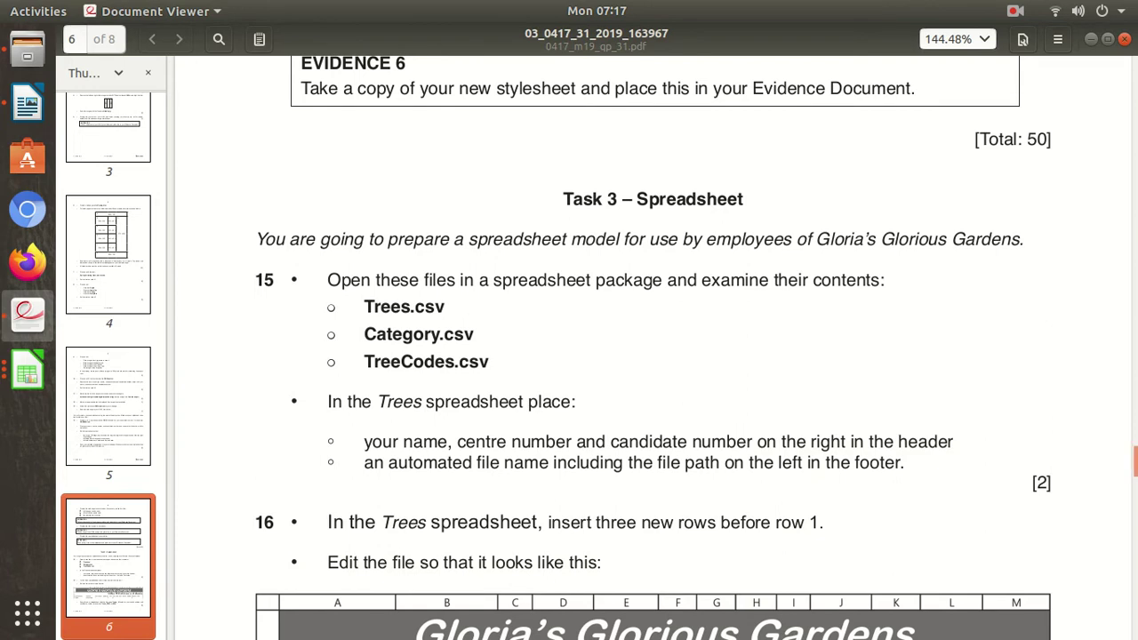
key(alt+Tab)
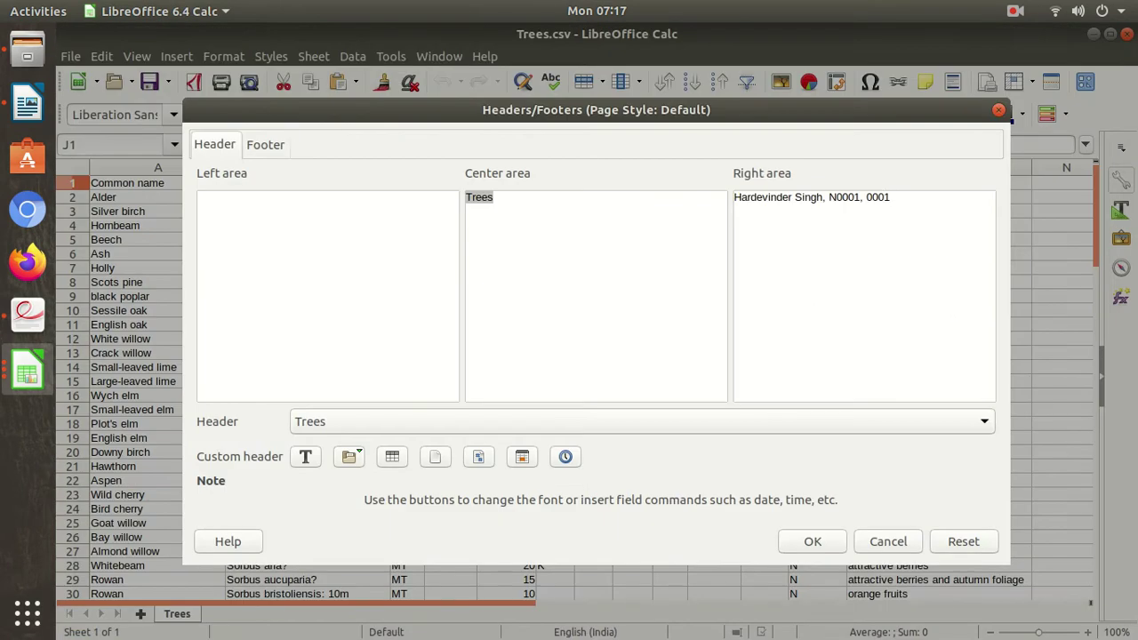
click(265, 144)
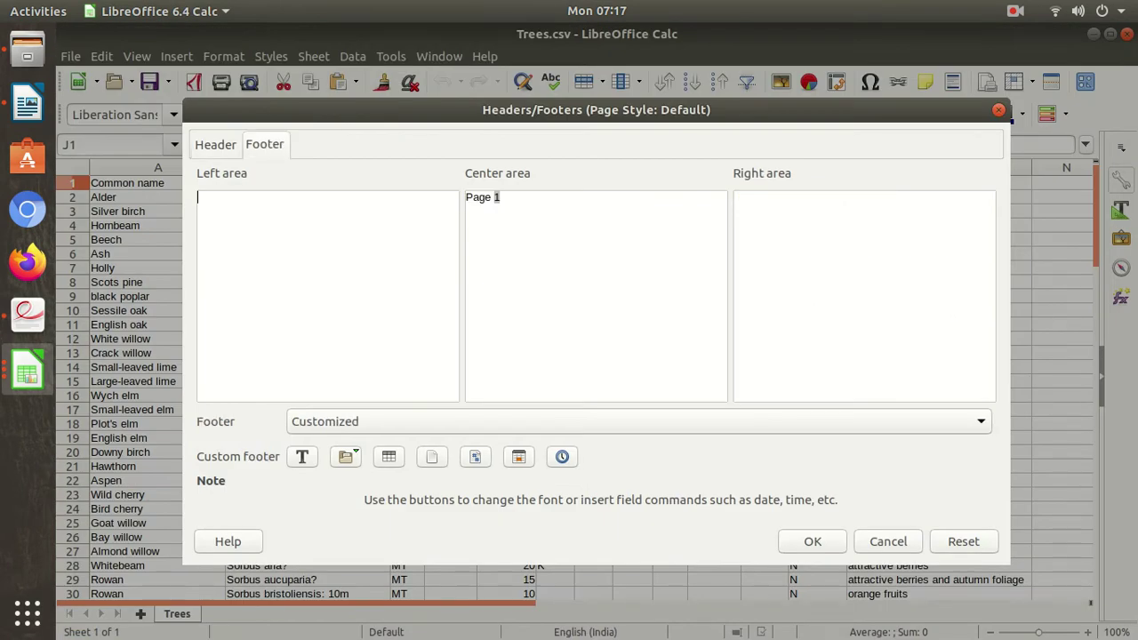
Put the Path/File Name field in the footer's Left area, confirm, and view question 16's layout.
click(346, 456)
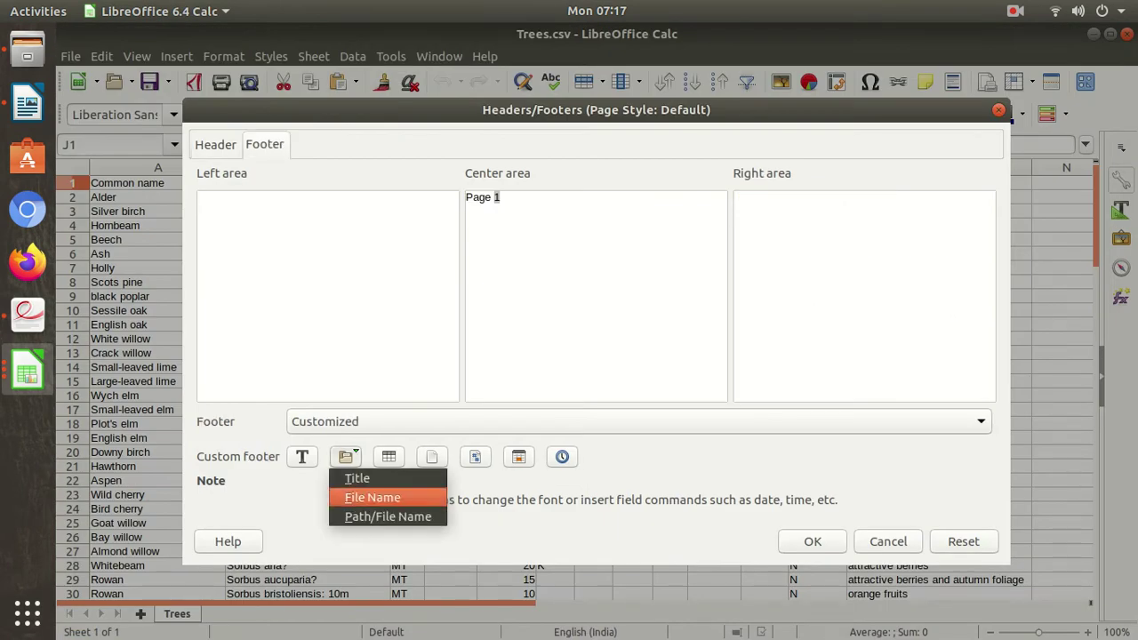
click(387, 518)
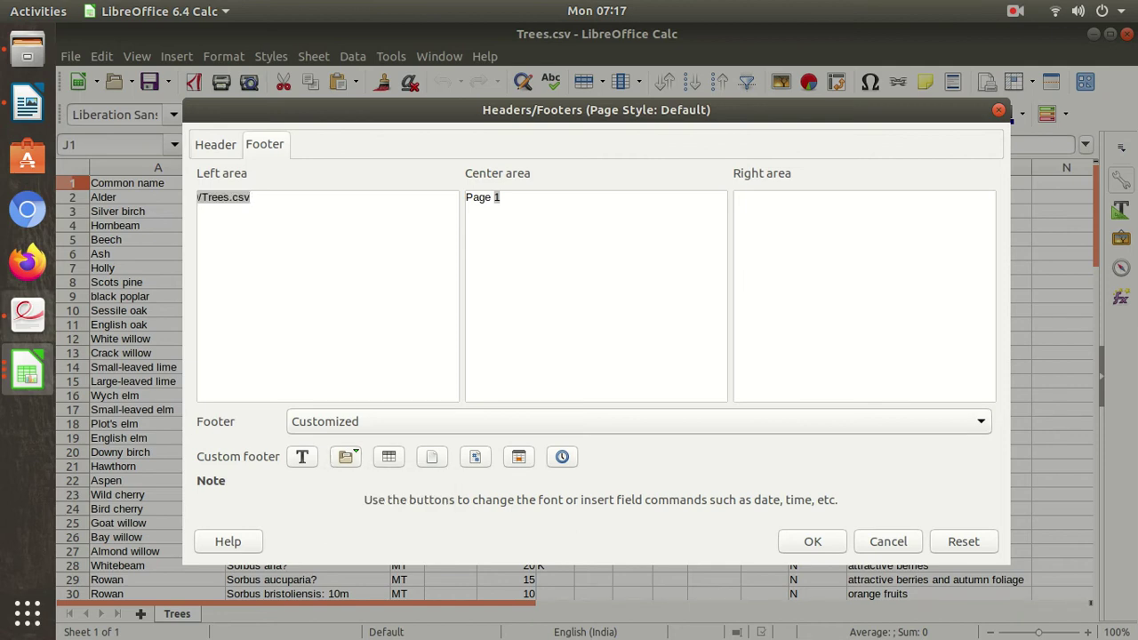
click(27, 311)
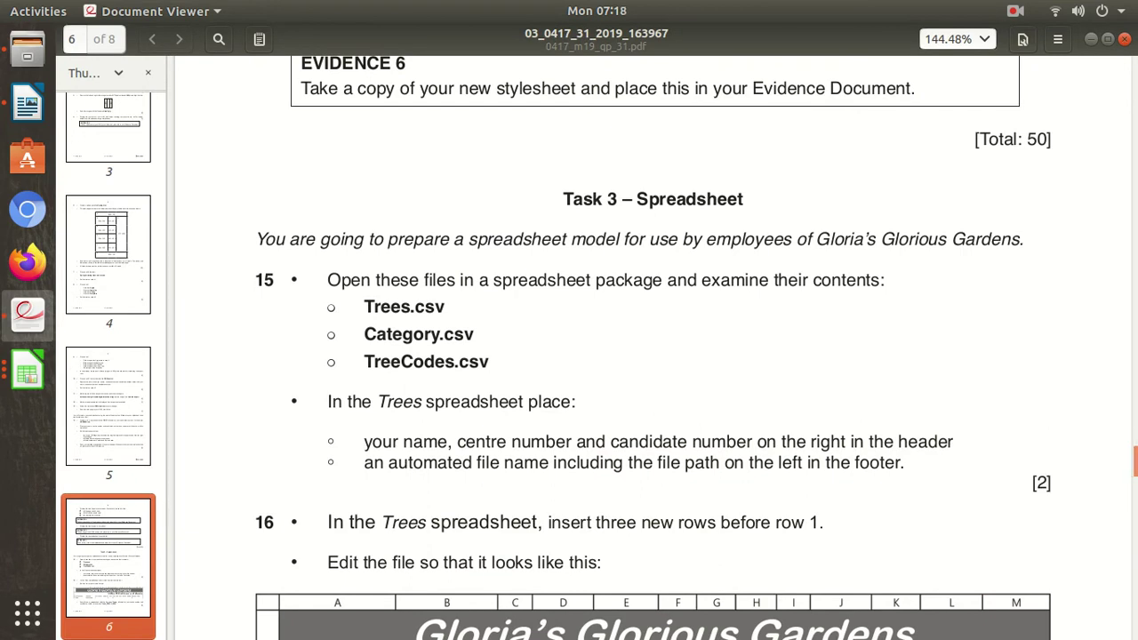
click(1091, 39)
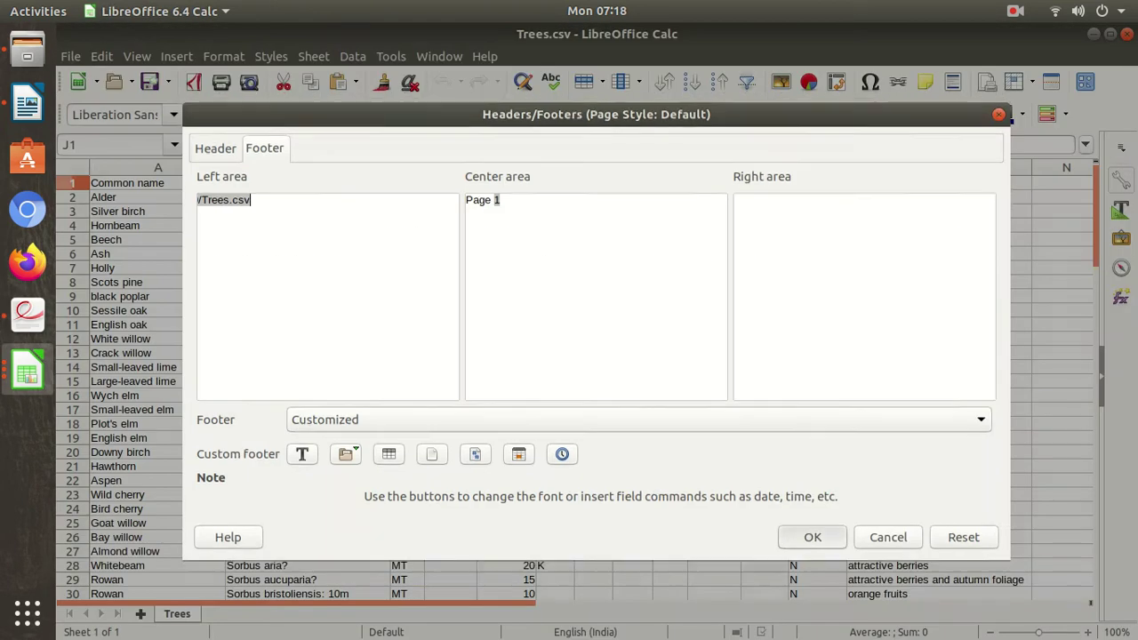
click(811, 542)
click(28, 313)
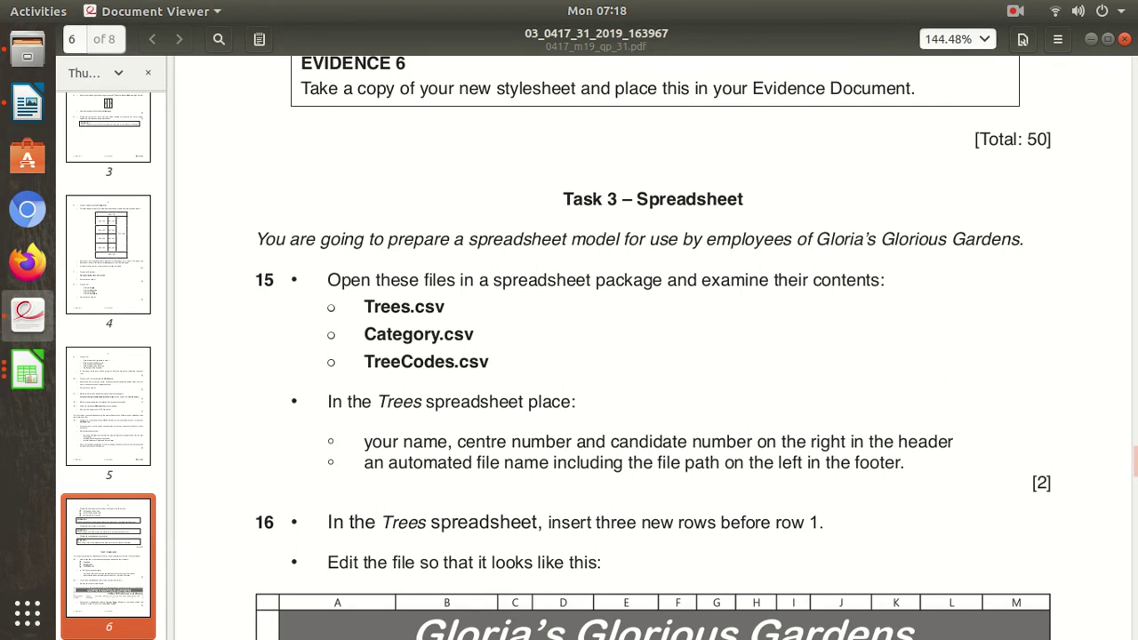
scroll(652, 356, down, 4)
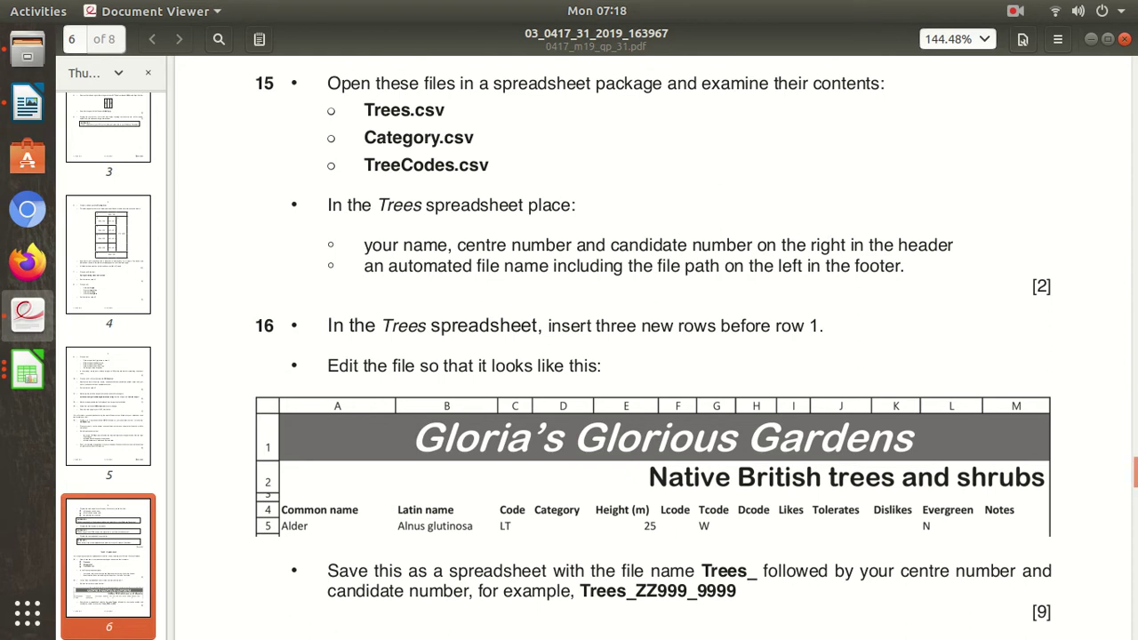
Insert three blank rows above the Trees column headings.
click(27, 373)
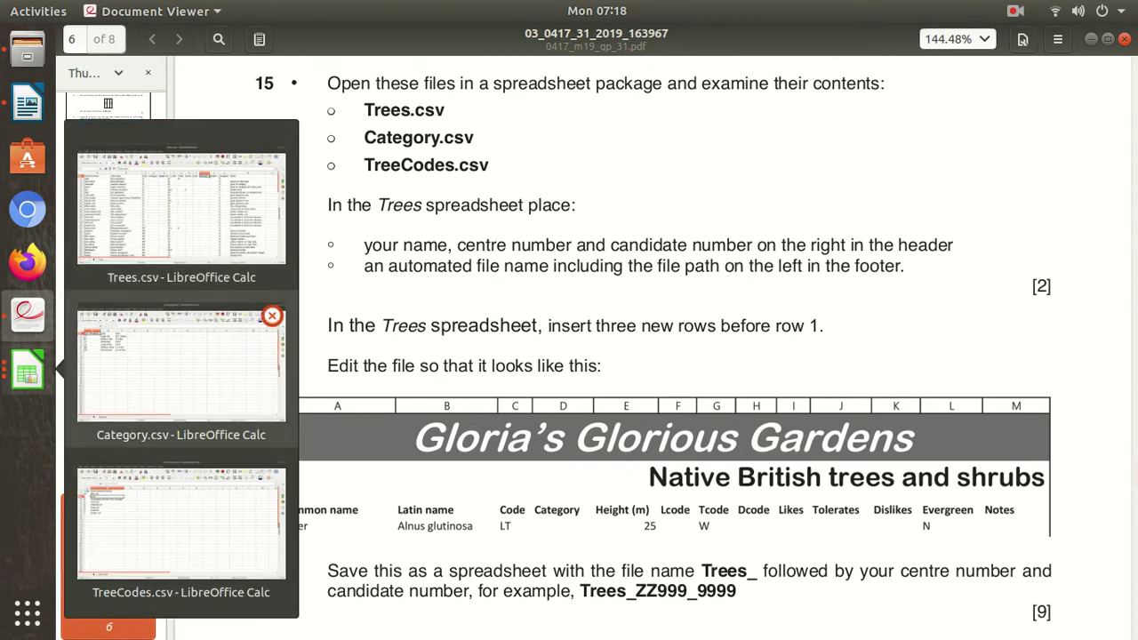
click(182, 209)
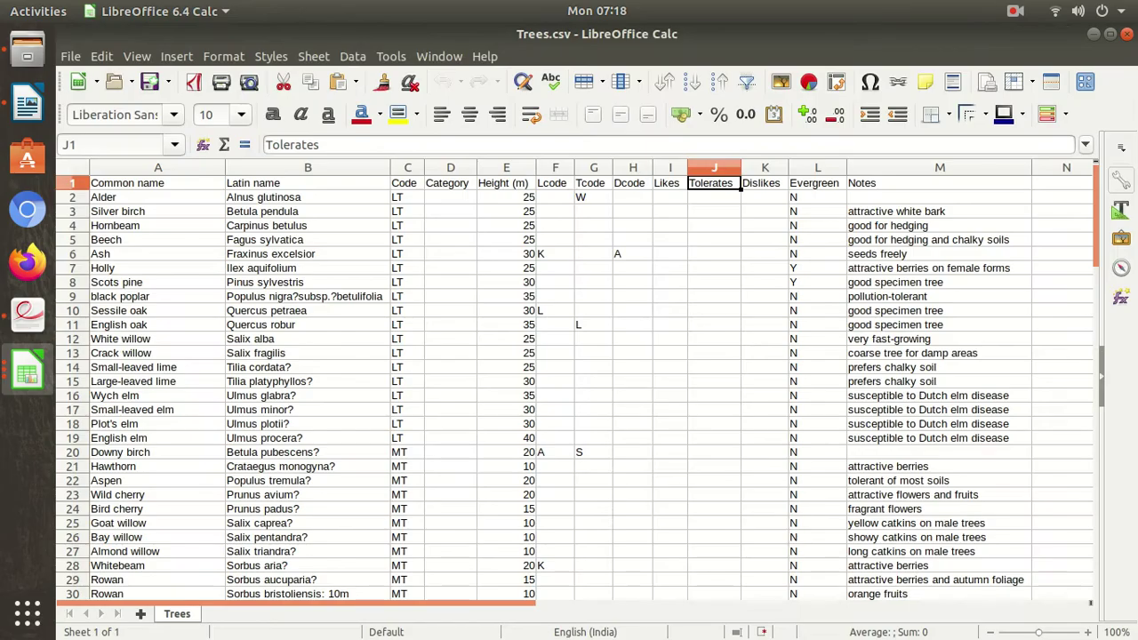
key(ctrl+Home)
key(shift+space)
key(shift+Down)
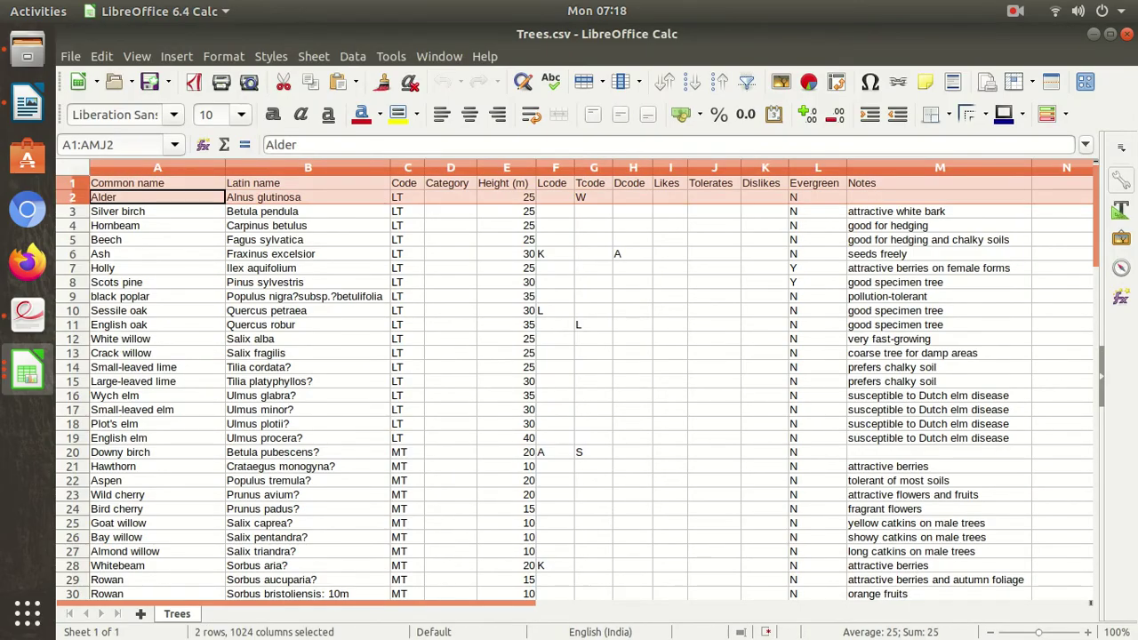
key(shift+Down)
key(shift+F10)
key(Down)
key(Down)
key(Down)
key(Down)
key(Return)
Merge and centre A1:M1, then select 'Gloria's Glorious Gardens' in the exam paper.
key(ctrl+Home)
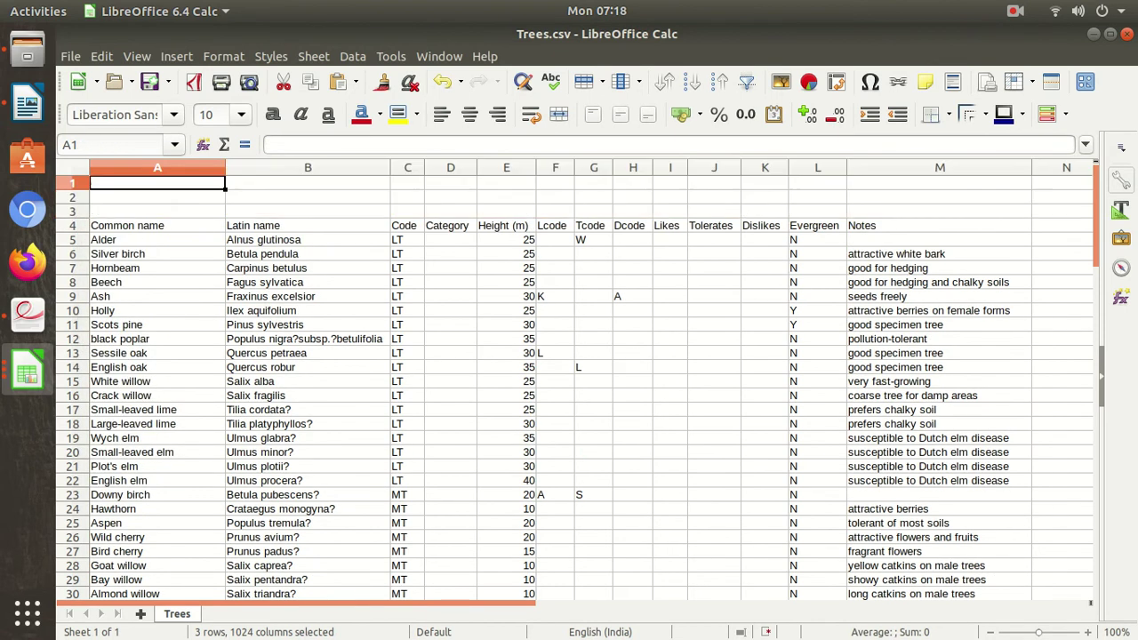
key(shift+Right)
key(shift+Right)
key(shift+Right)
key(shift+Right)
key(shift+Right)
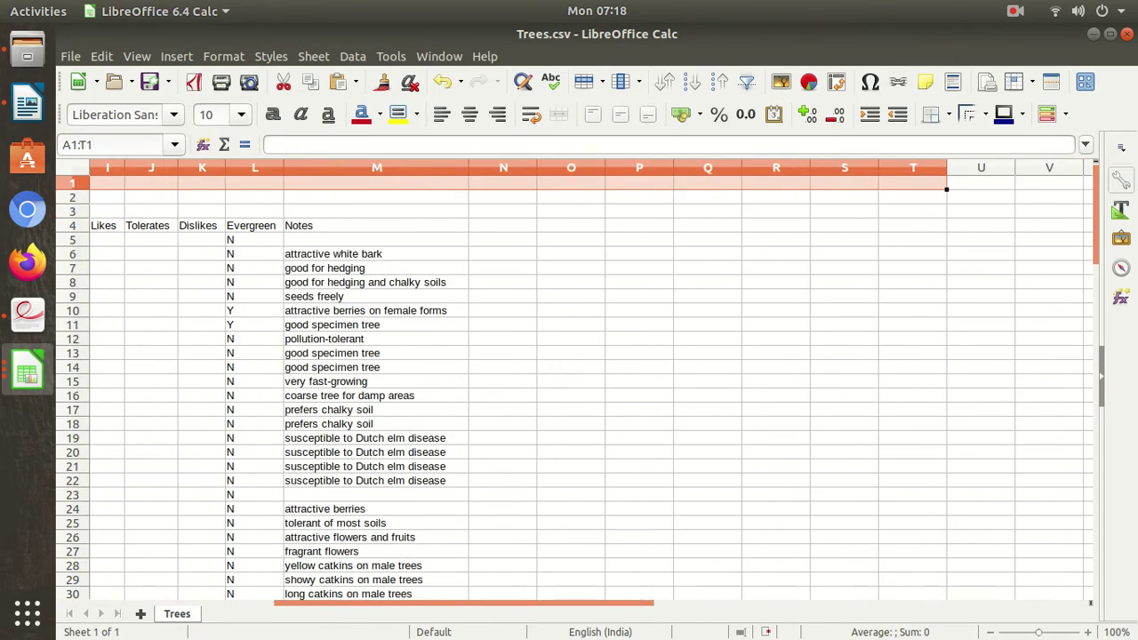
key(shift+Left)
key(shift+Left)
key(shift+Left)
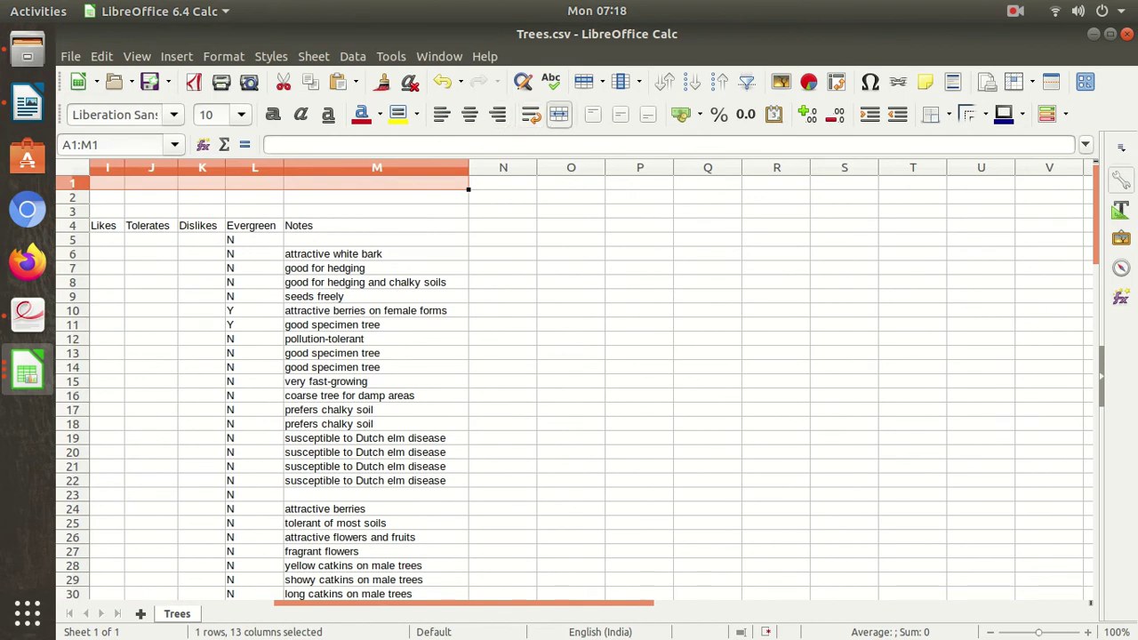
click(558, 114)
drag(463, 602, 246, 603)
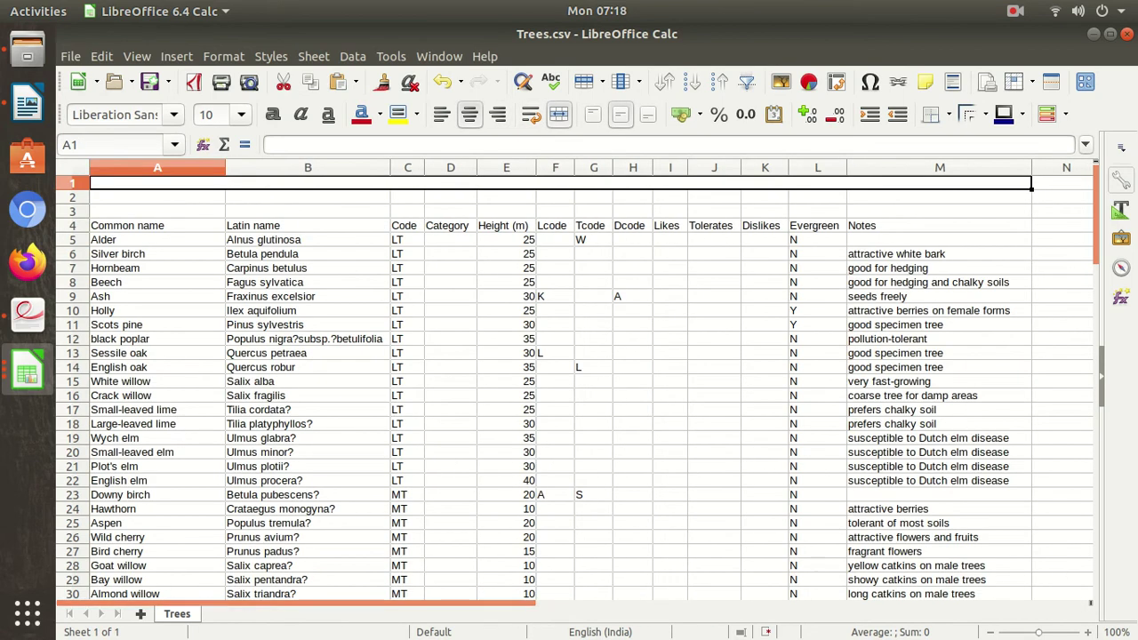
click(27, 313)
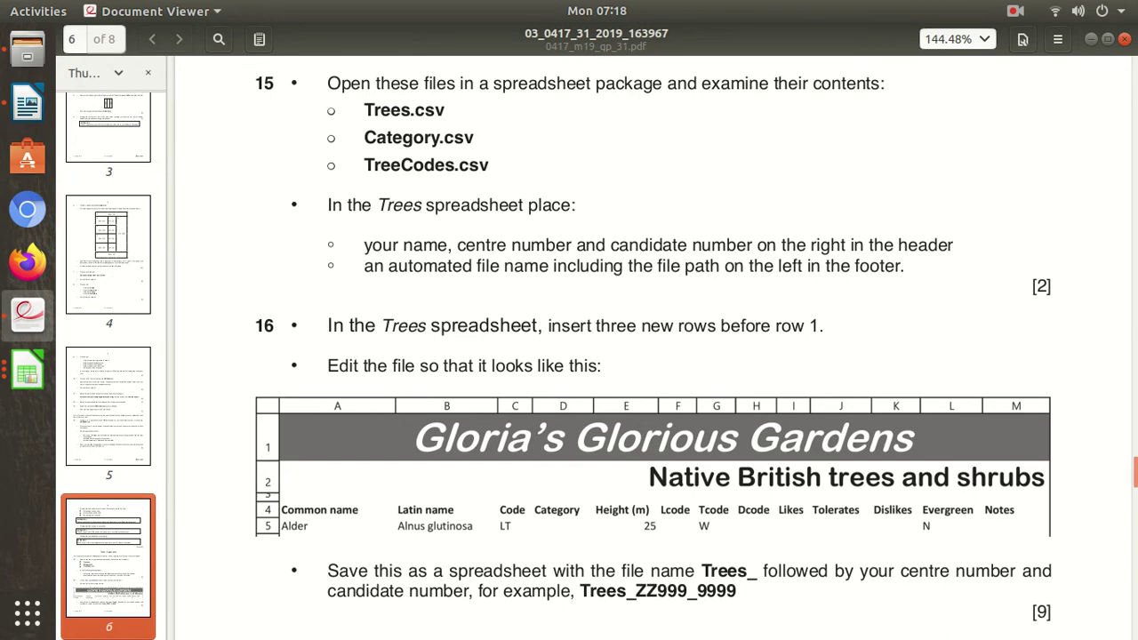
scroll(654, 355, up, 1)
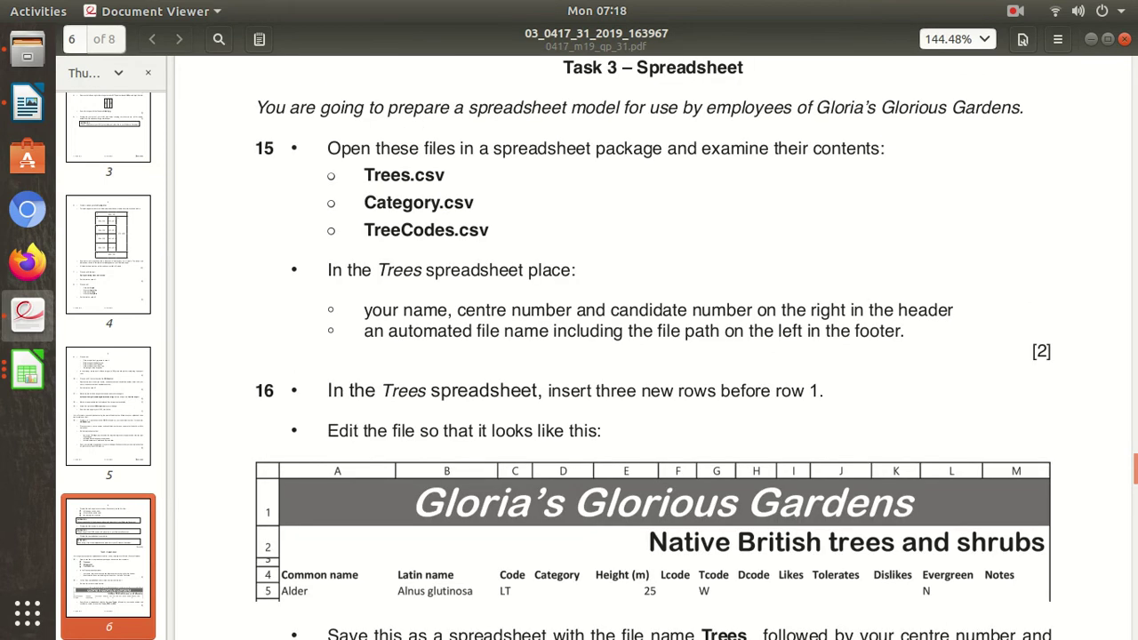
drag(815, 108, 1019, 108)
key(ctrl+c)
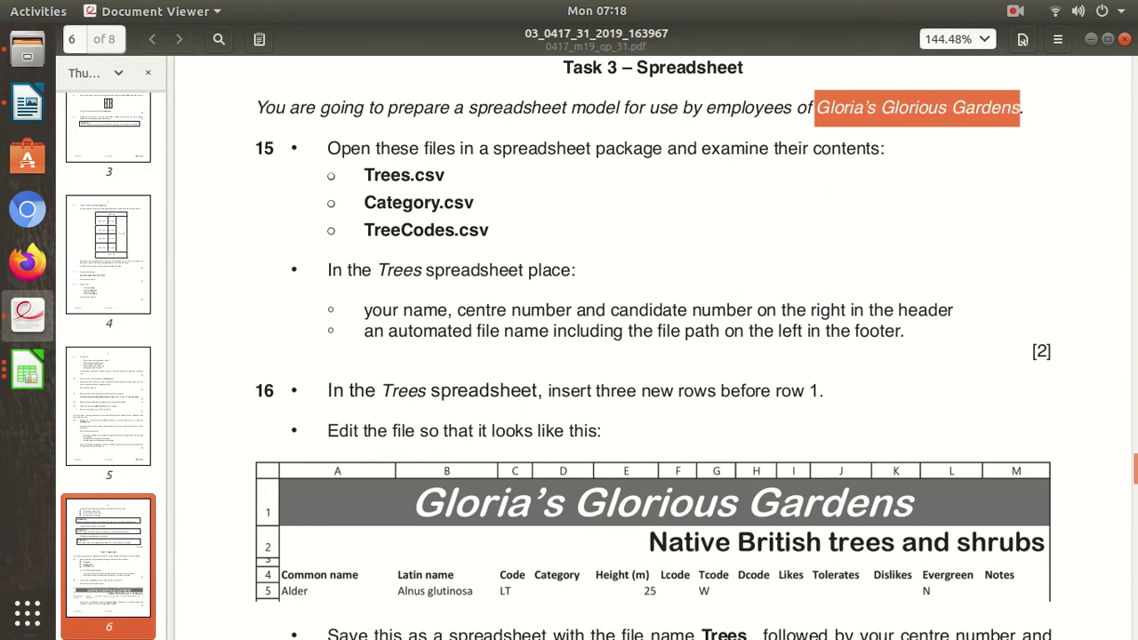
click(27, 374)
Paste the company name Gloria's Glorious Gardens into A1 and set it to size 28.
click(178, 223)
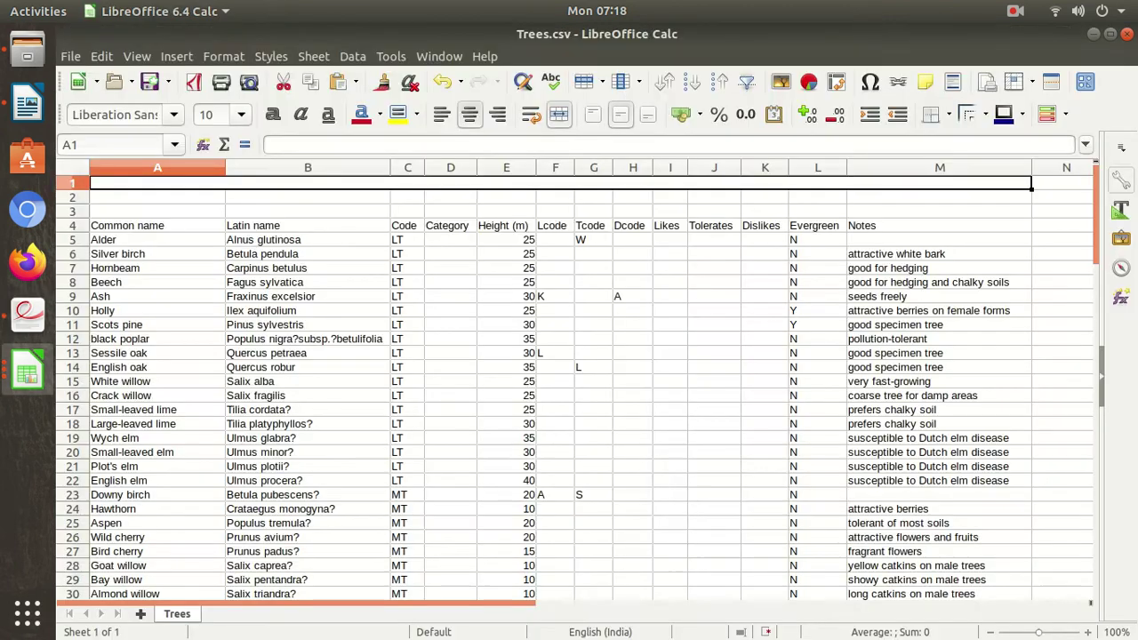
key(ctrl+v)
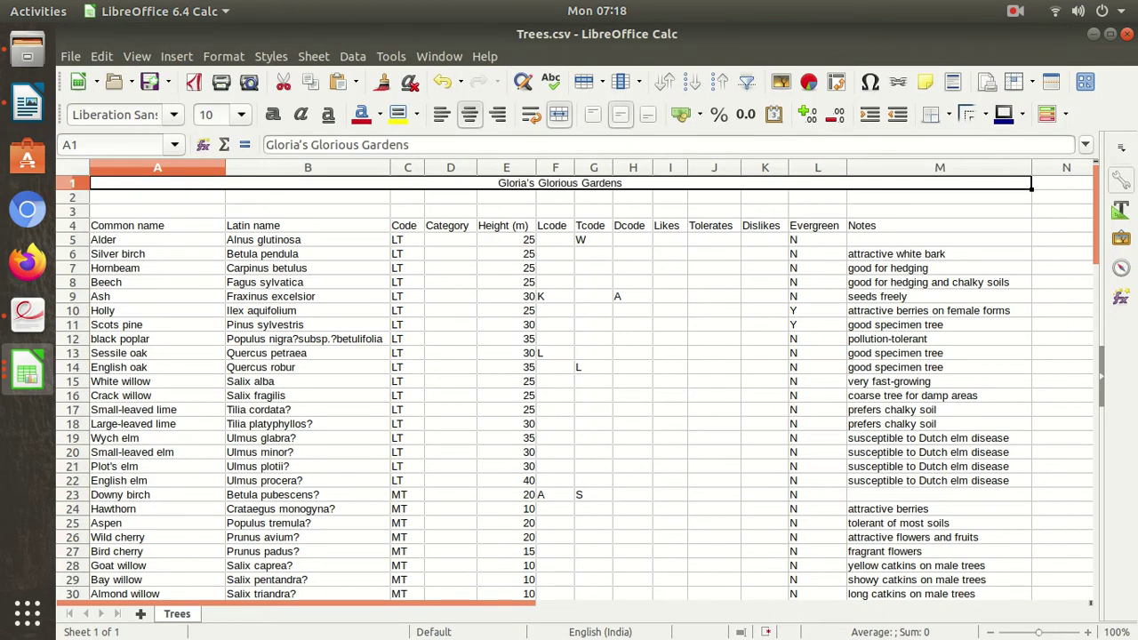
click(241, 115)
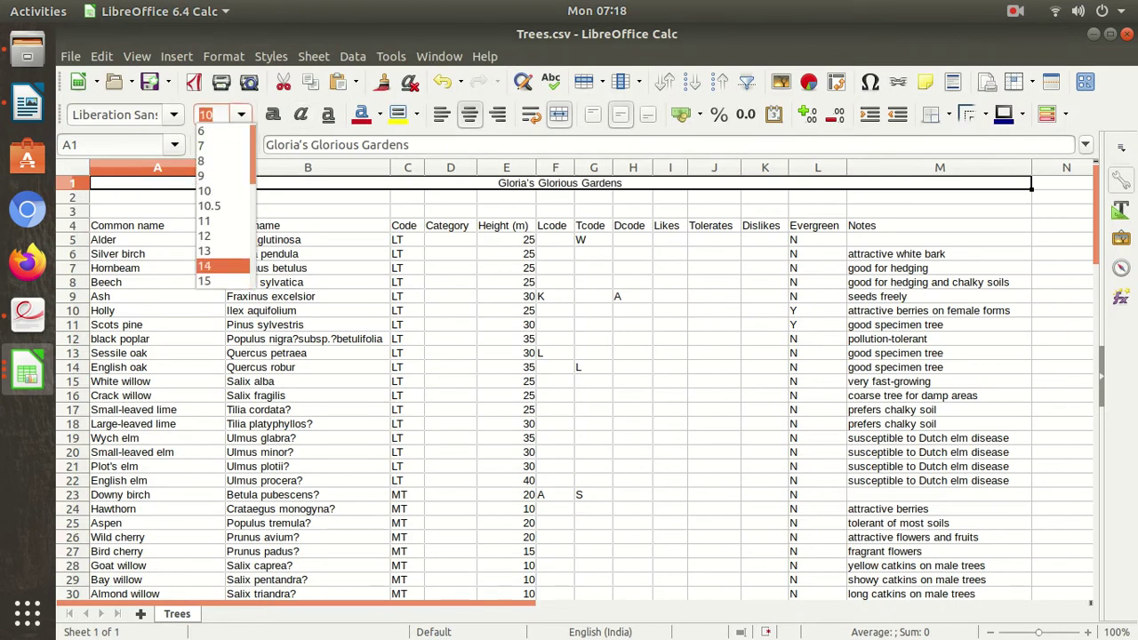
click(218, 281)
click(241, 114)
scroll(222, 204, down, 6)
scroll(222, 191, up, 2)
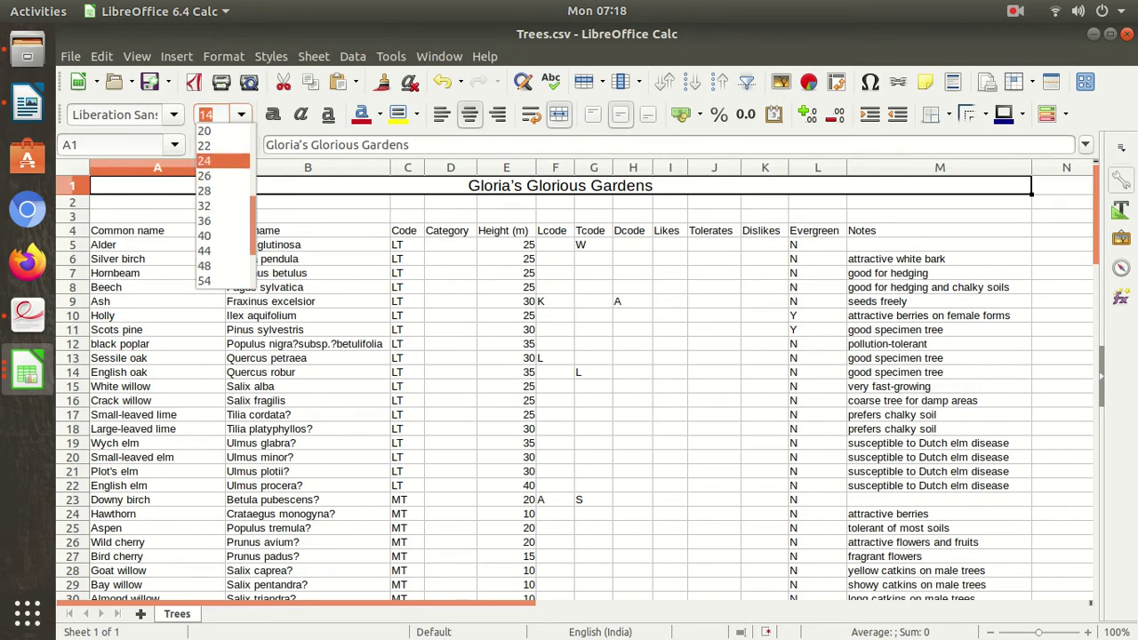
click(218, 191)
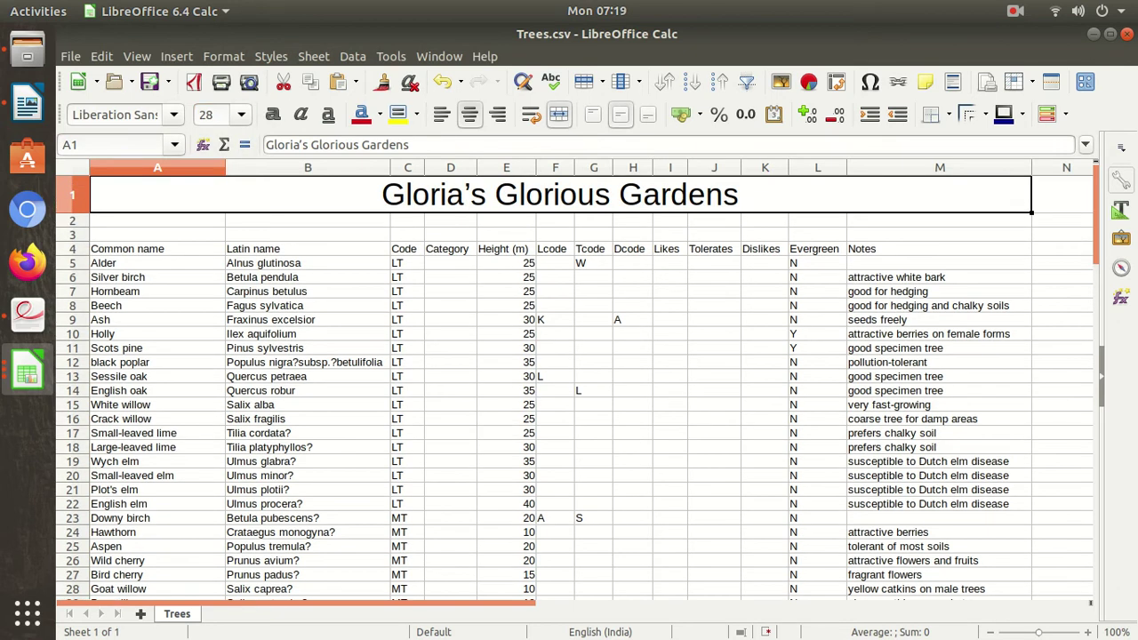
Format the title in Andika font with light yellow text on a grey fill.
click(174, 115)
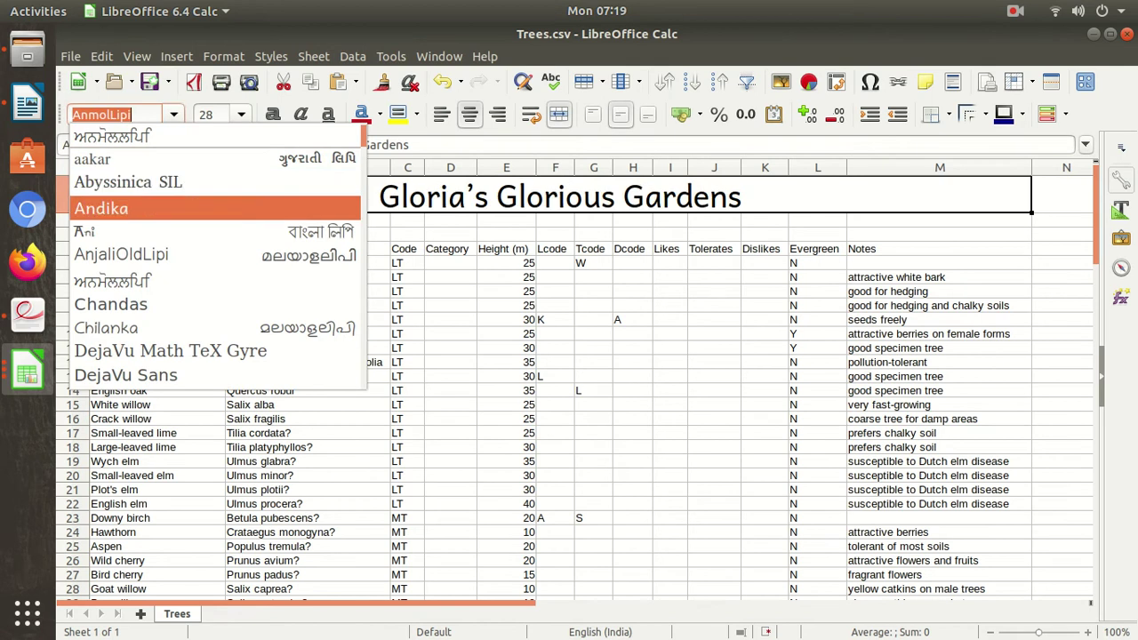
click(102, 208)
click(416, 115)
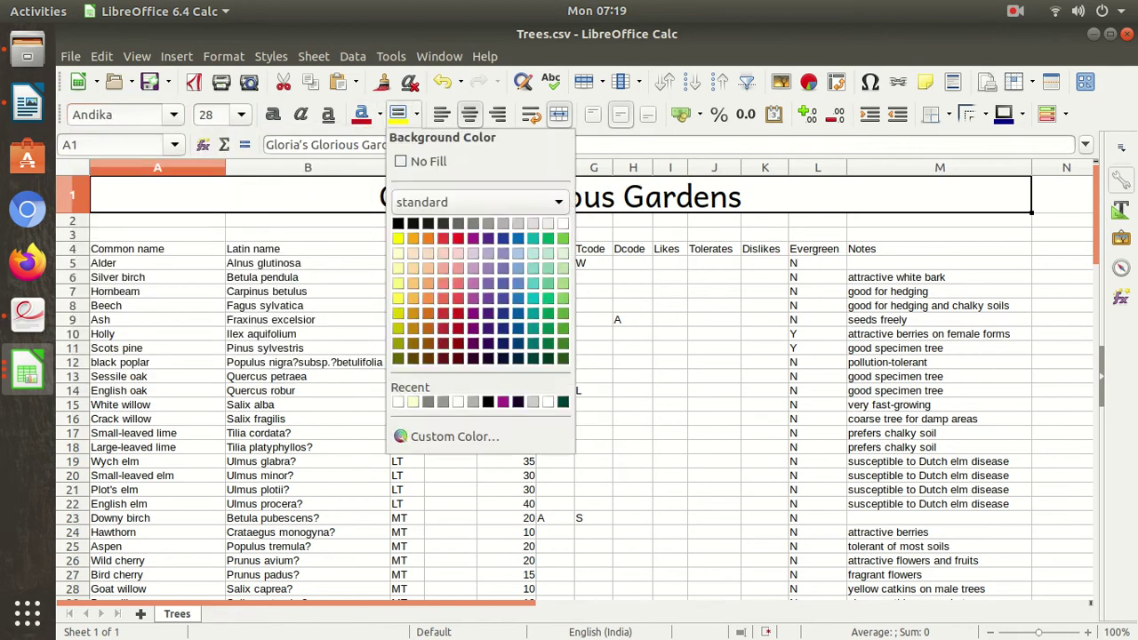
click(488, 224)
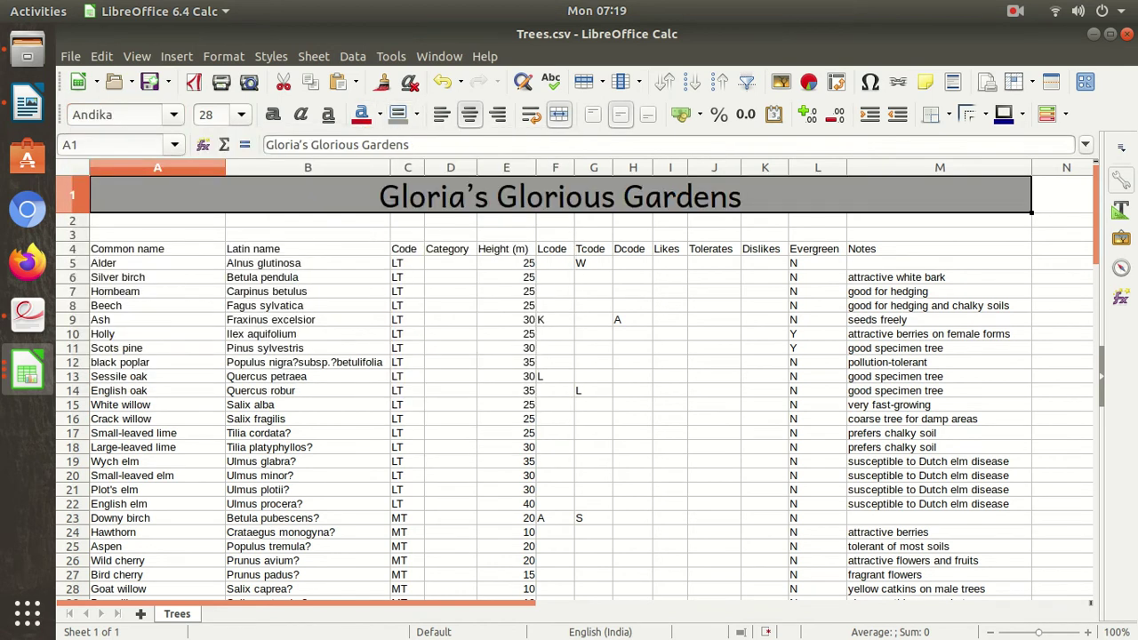
click(380, 115)
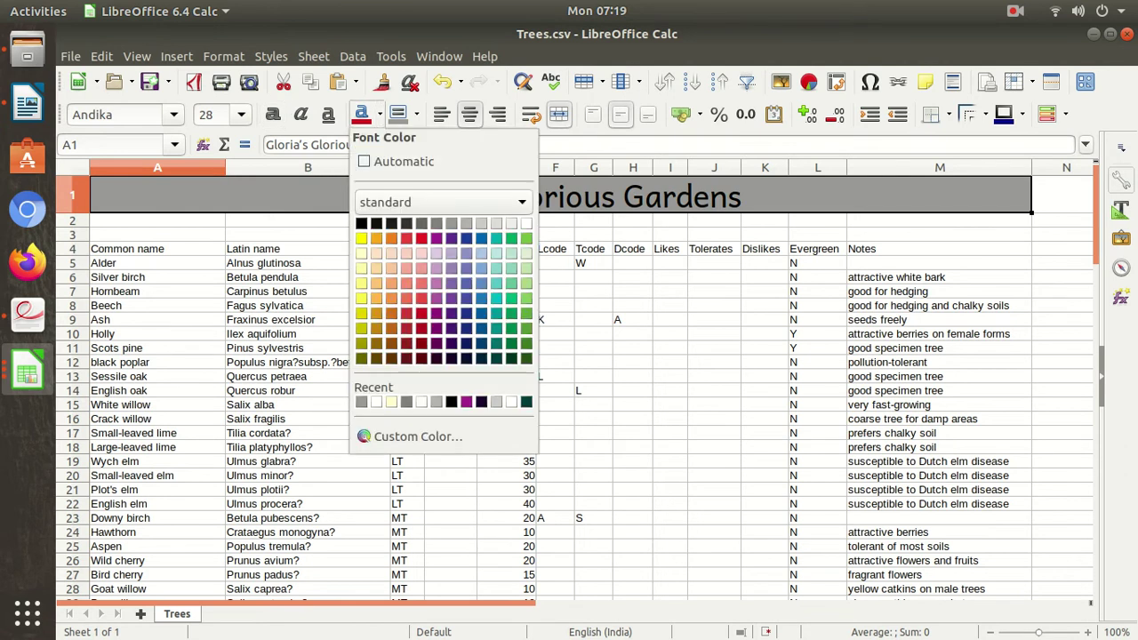
click(396, 161)
click(380, 115)
click(361, 253)
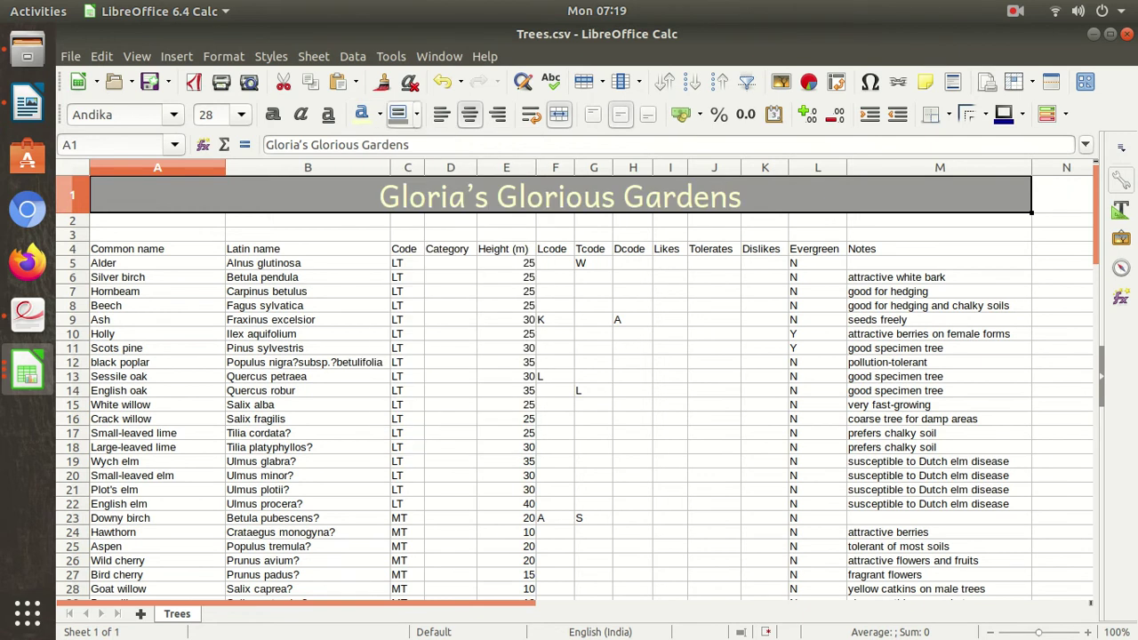
Review the finished title, then go back to the exam paper.
click(416, 114)
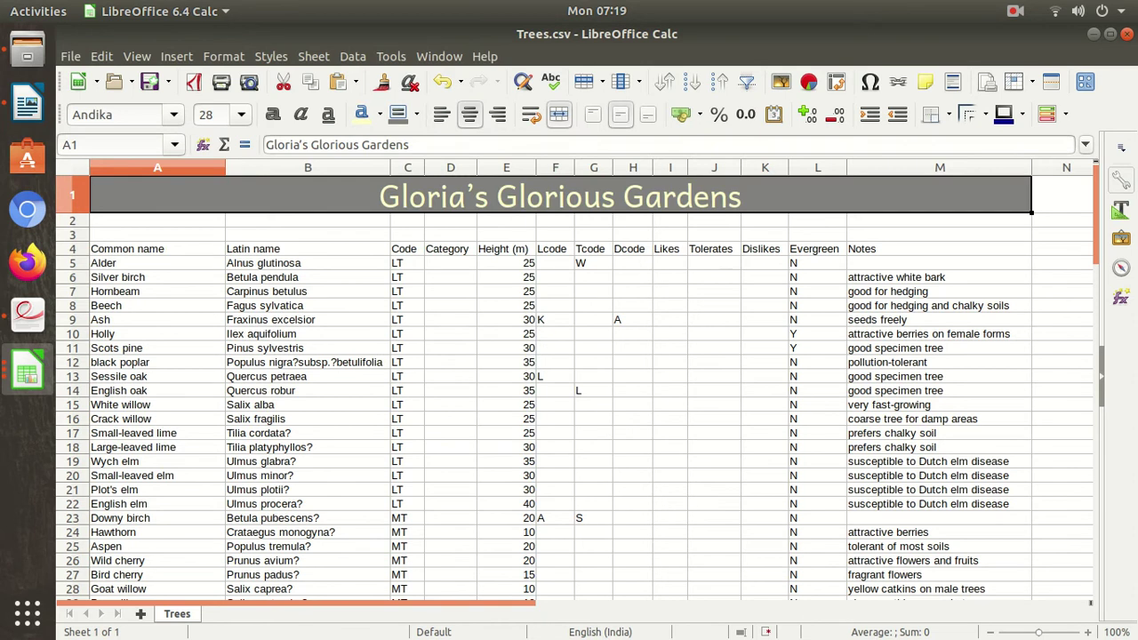
click(593, 221)
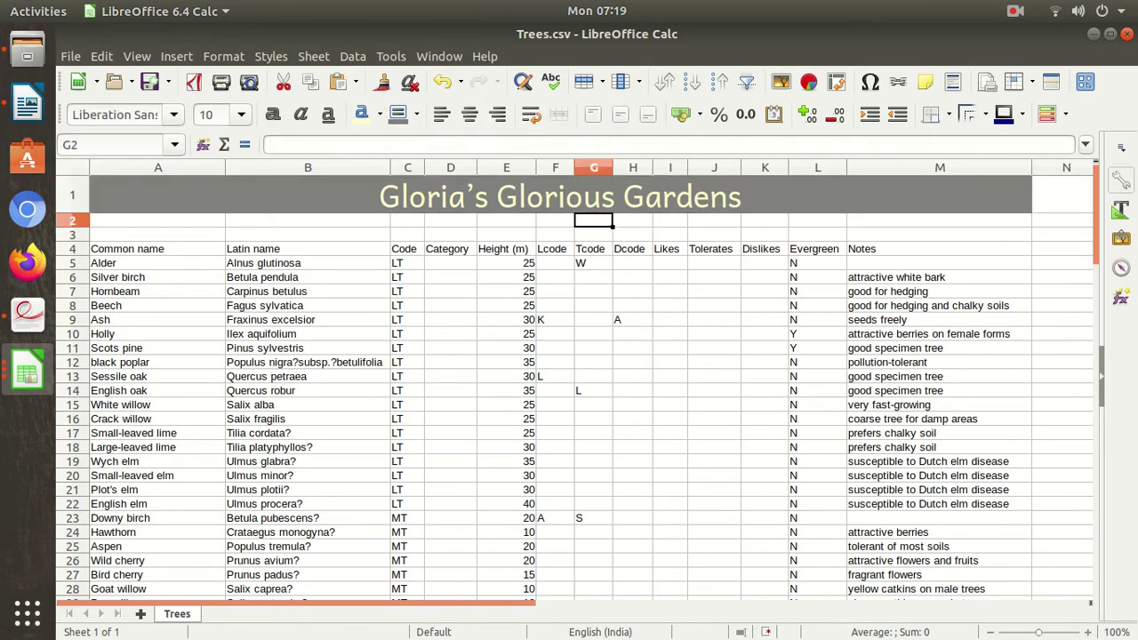
click(28, 313)
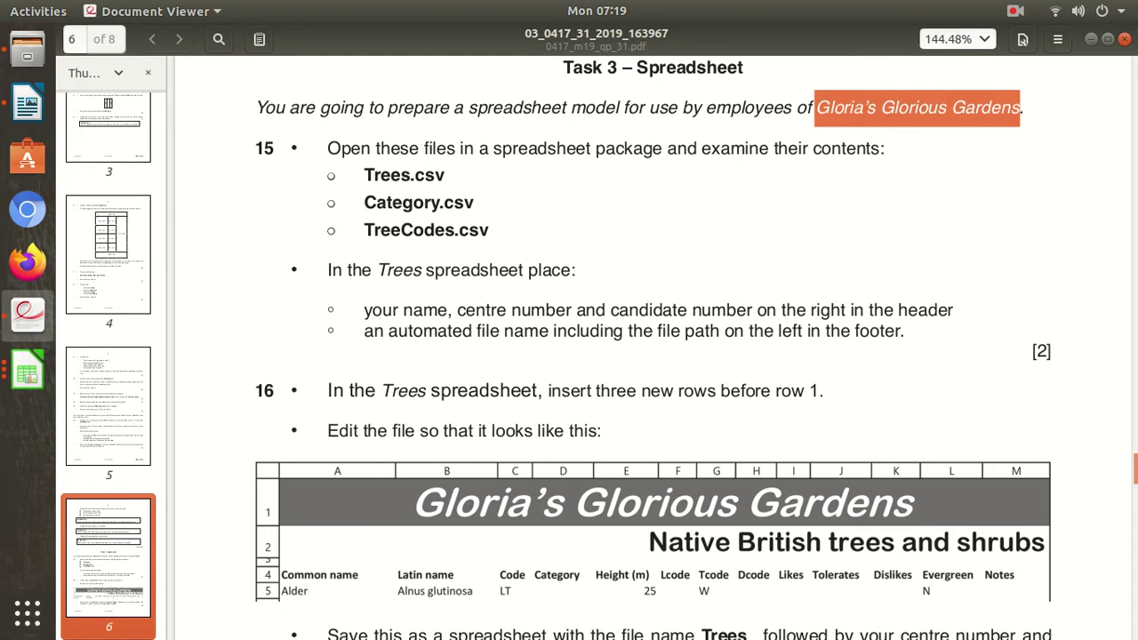
Merge cells A2 through M2 of the Trees sheet into one cell.
click(26, 373)
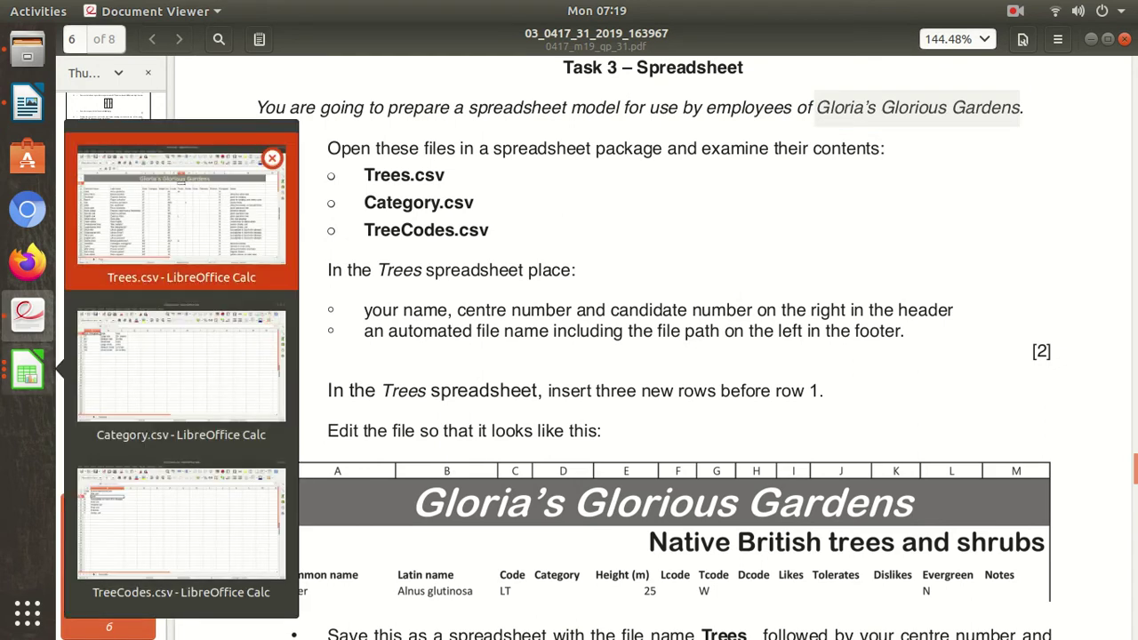
click(178, 209)
drag(157, 221, 978, 222)
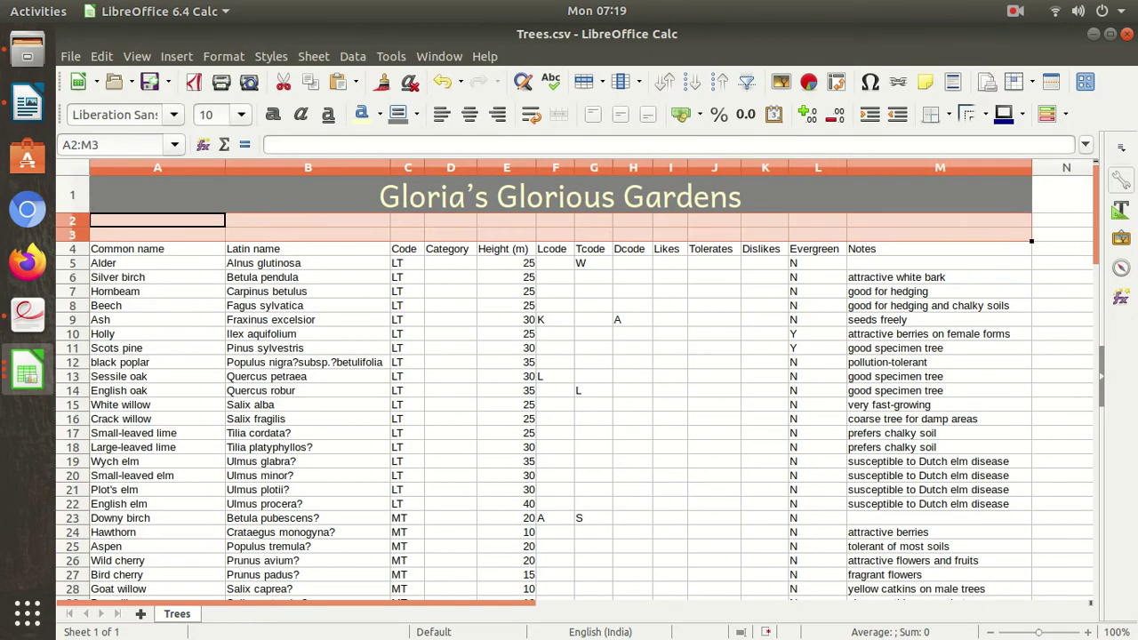
click(558, 114)
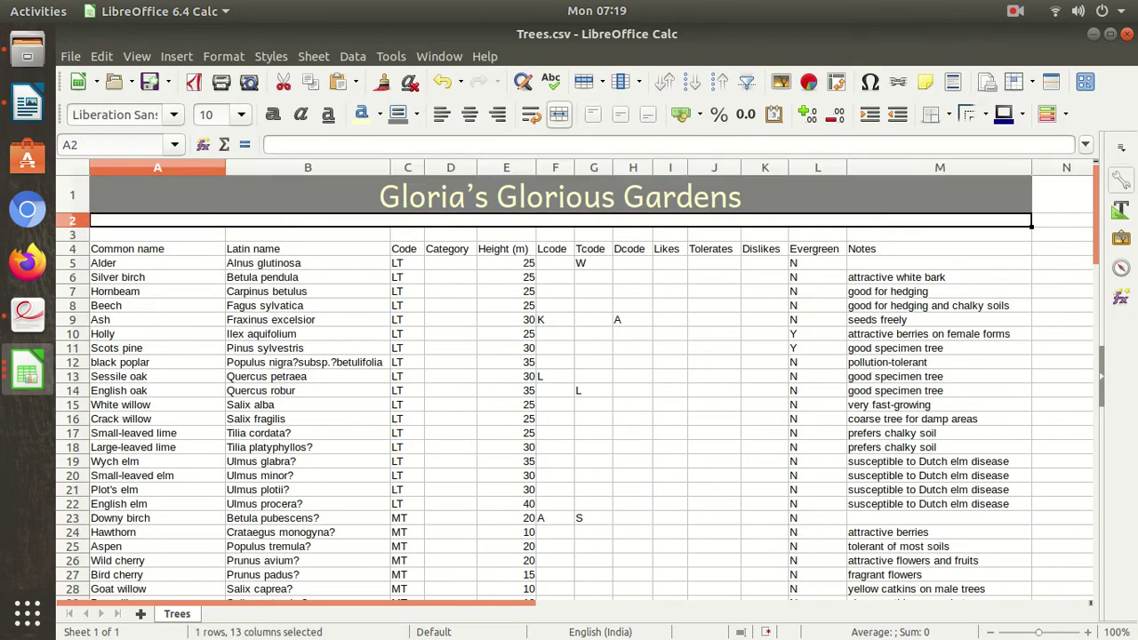
key(alt+Tab)
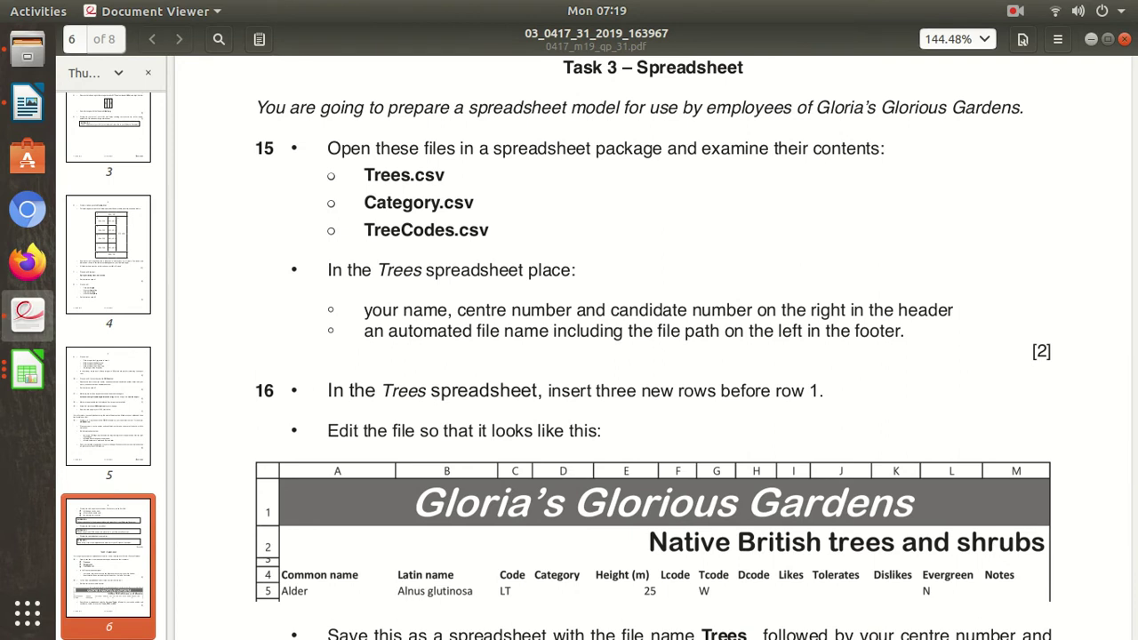
key(alt+Tab)
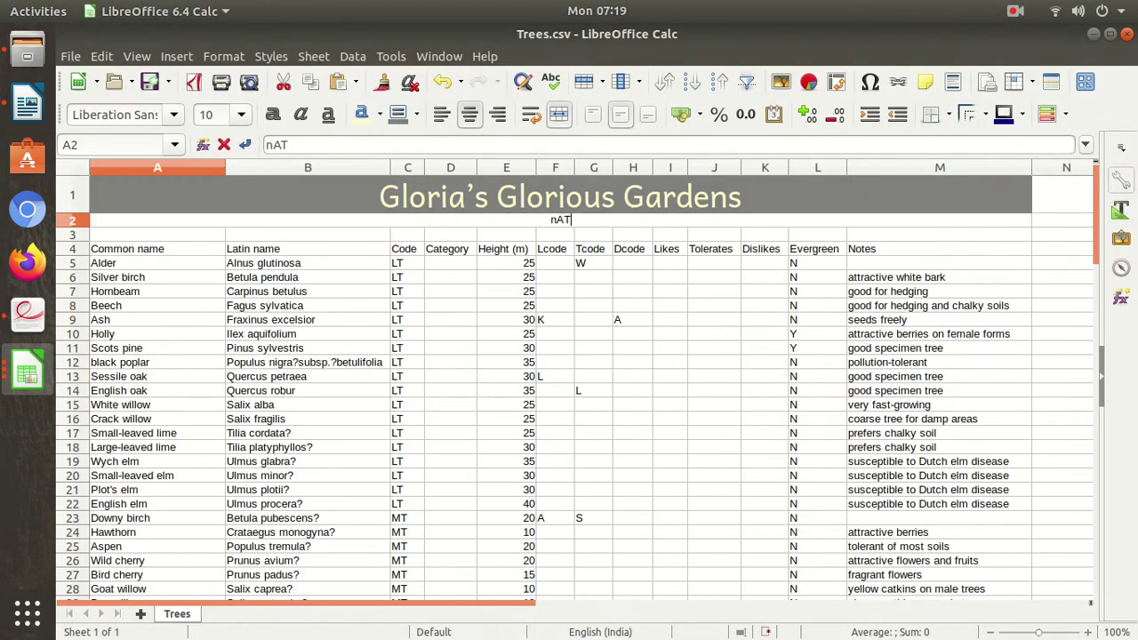
Type the subtitle 'Native British trees and shurbs' into the merged cell.
text(Native British Trees an)
key(BackSpace)
key(BackSpace)
key(BackSpace)
key(BackSpace)
key(BackSpace)
key(BackSpace)
key(BackSpace)
text(t)
key(BackSpace)
key(BackSpace)
text(trees and shurbs)
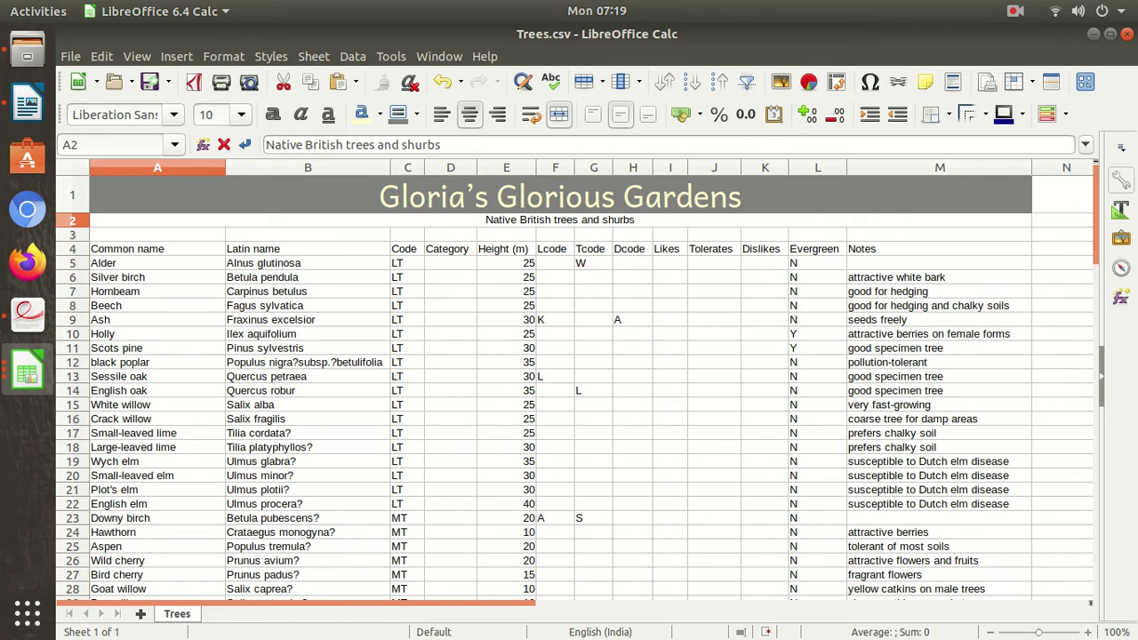
key(Return)
key(Up)
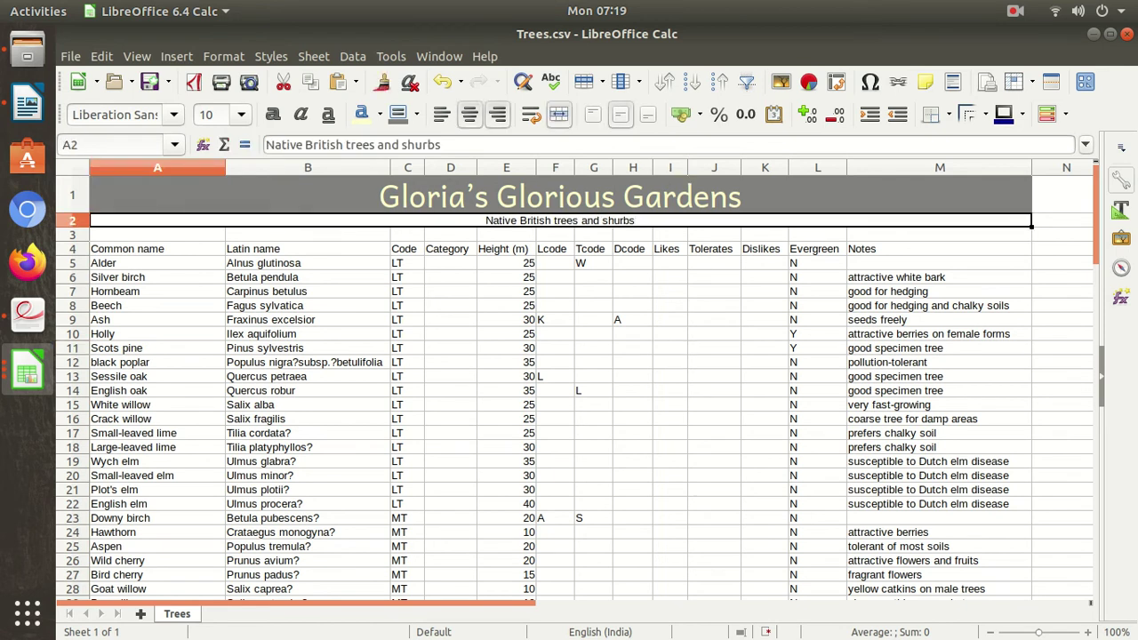
Make the subtitle right-aligned, bold and 24 point.
key(ctrl+r)
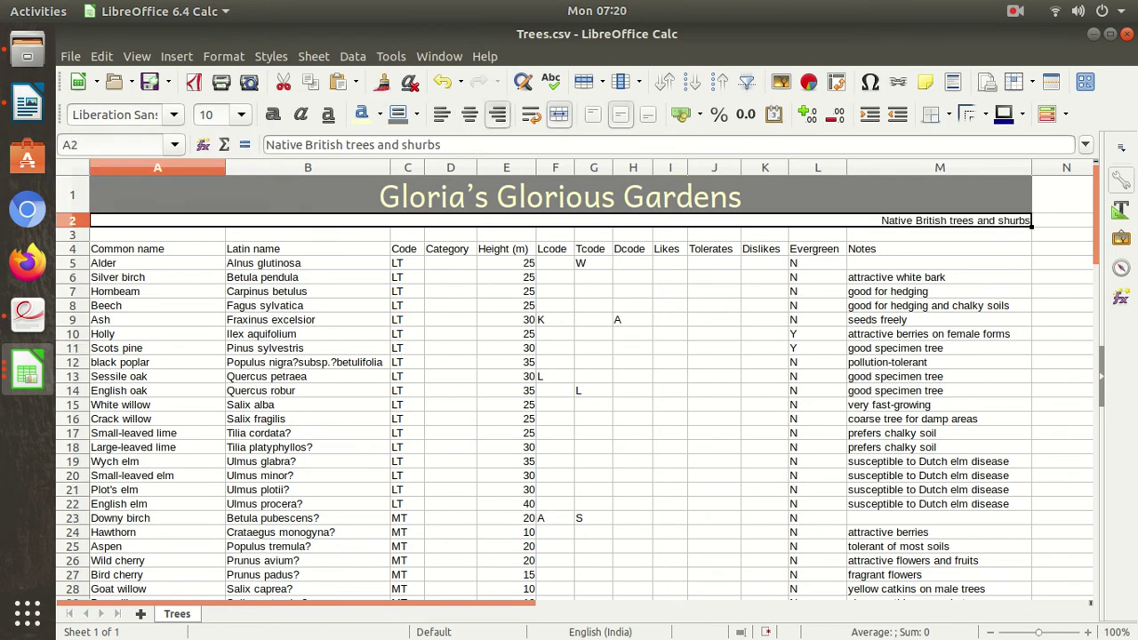
click(241, 114)
click(205, 280)
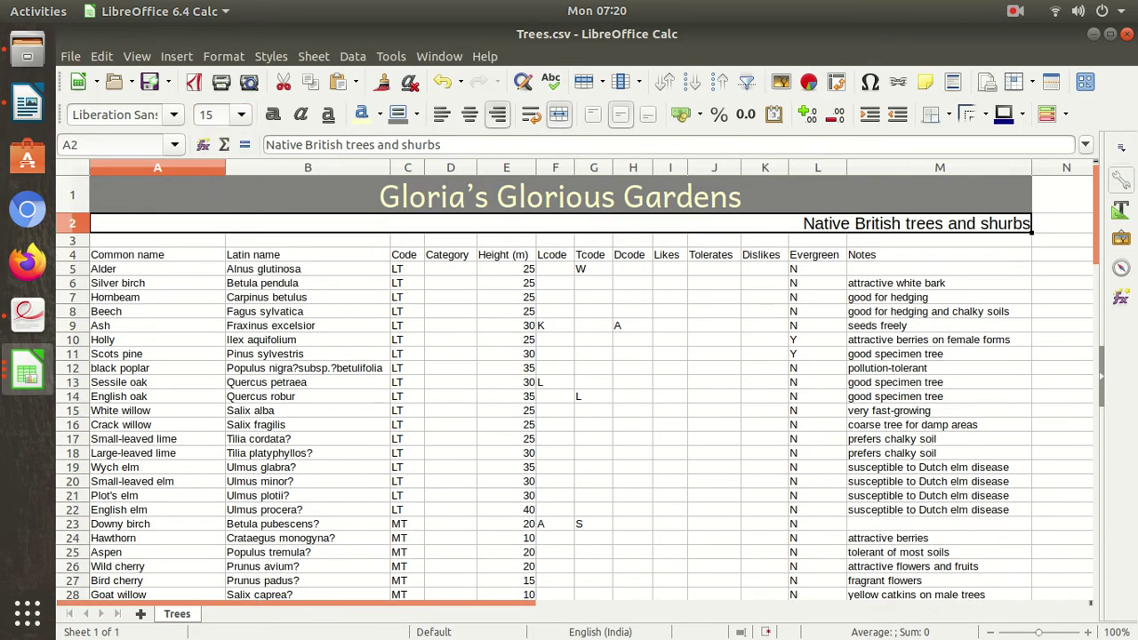
click(241, 114)
key(Down)
key(Down)
key(Down)
key(Down)
key(Down)
key(Return)
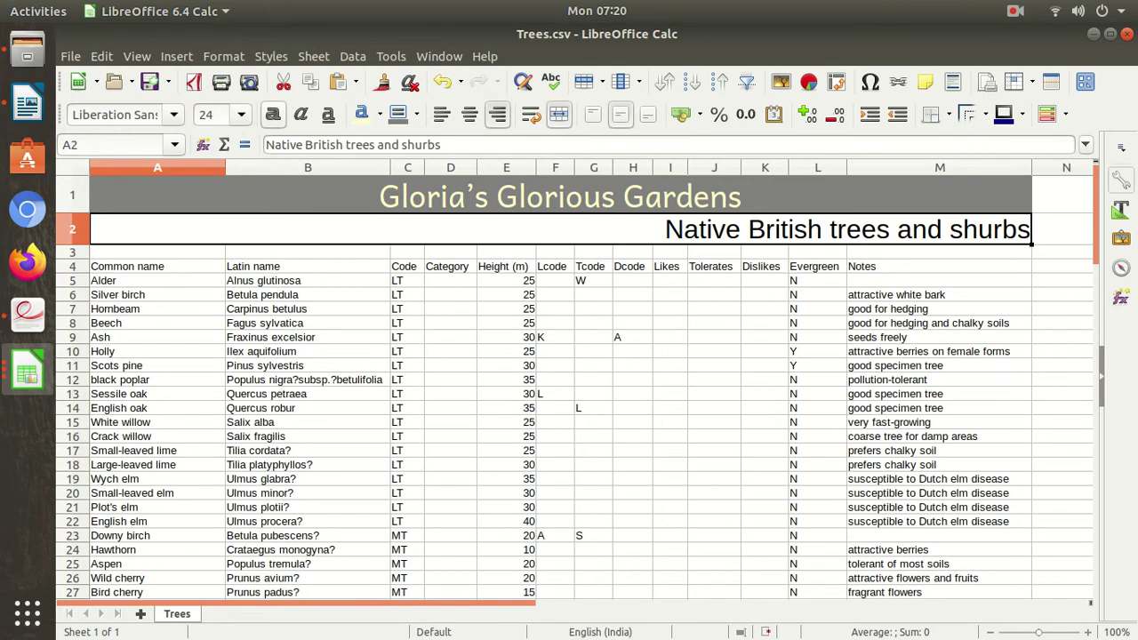
click(273, 114)
click(764, 351)
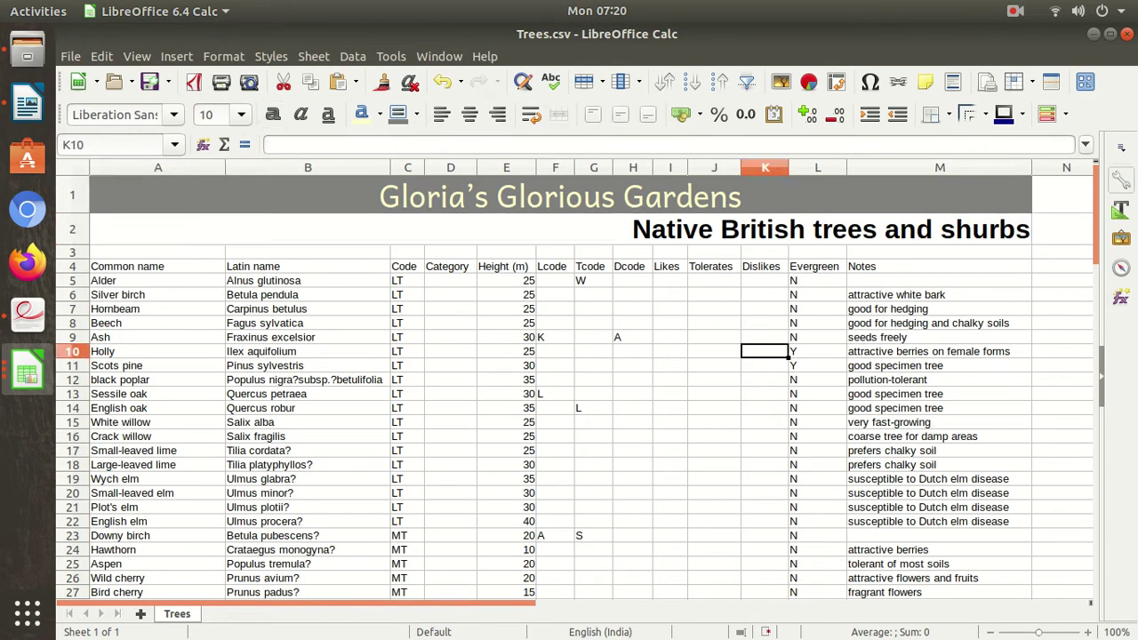
click(533, 229)
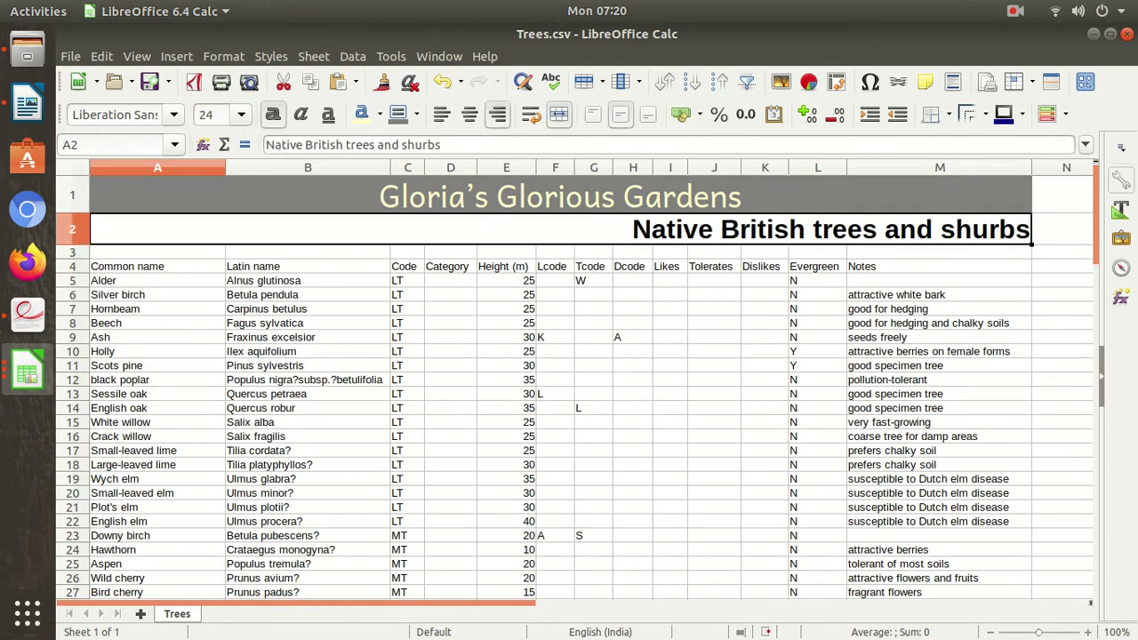
click(407, 337)
click(27, 313)
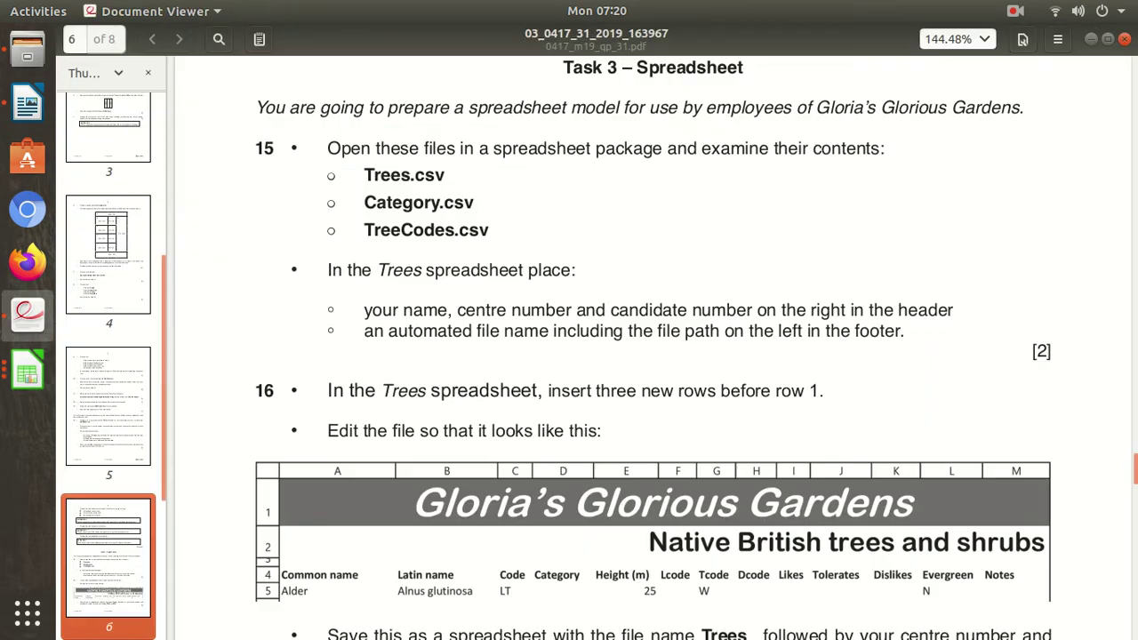
Find the example save name Trees_ZZ999_9999 in the paper, then return to Trees.csv.
scroll(653, 356, down, 1)
scroll(653, 355, down, 2)
scroll(653, 355, down, 1)
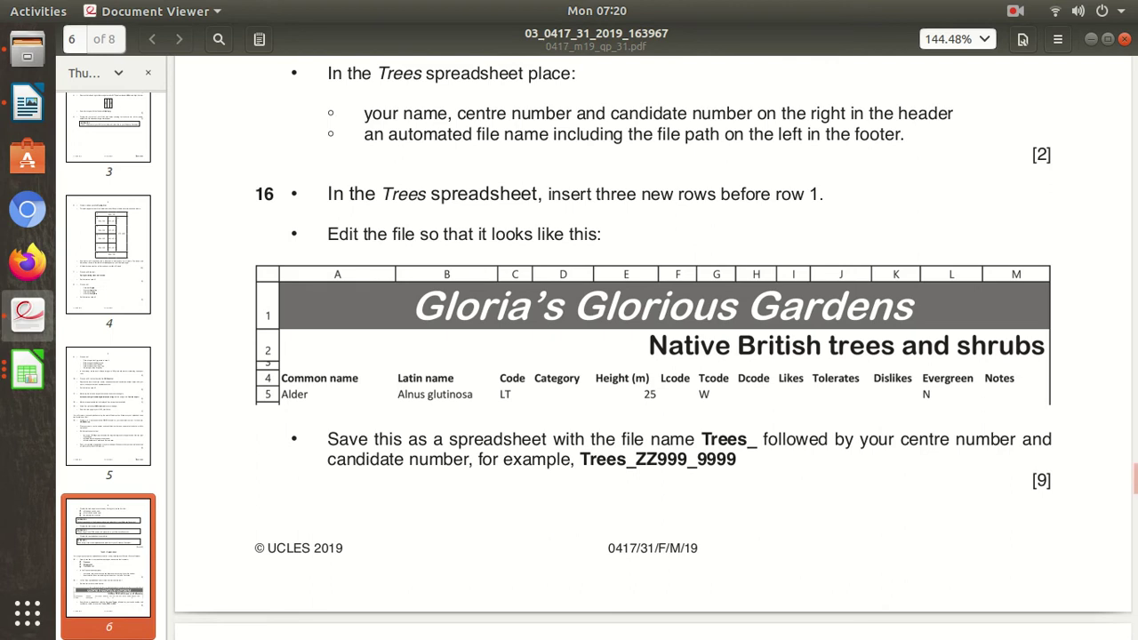
mouse_move(737, 459)
mouse_down()
mouse_move(621, 439)
mouse_move(580, 458)
mouse_up()
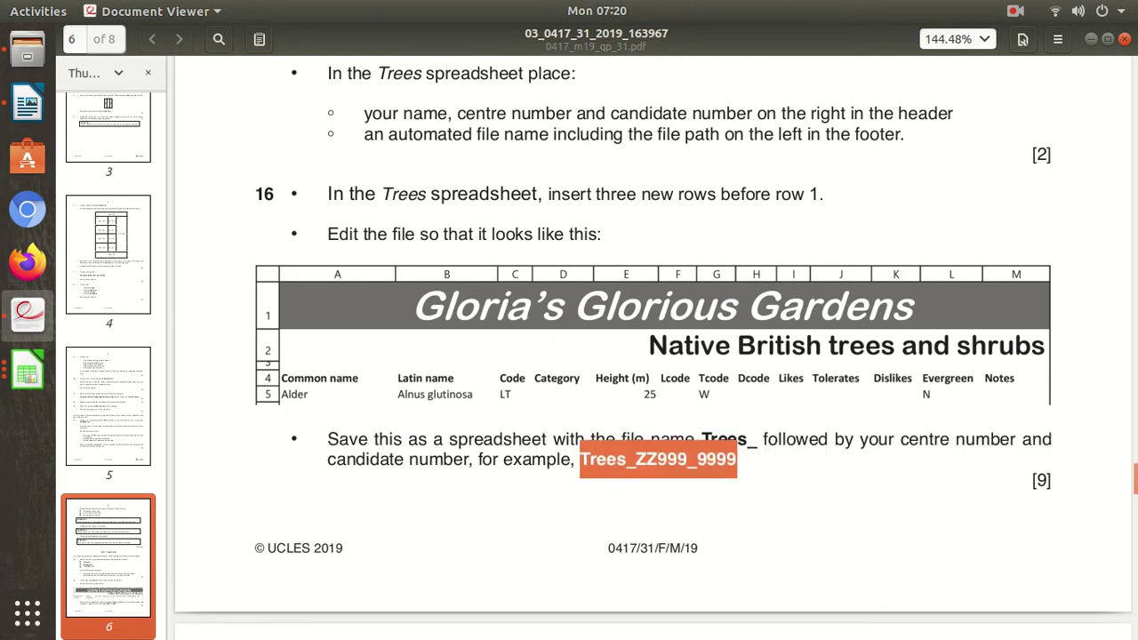
scroll(653, 347, down, 5)
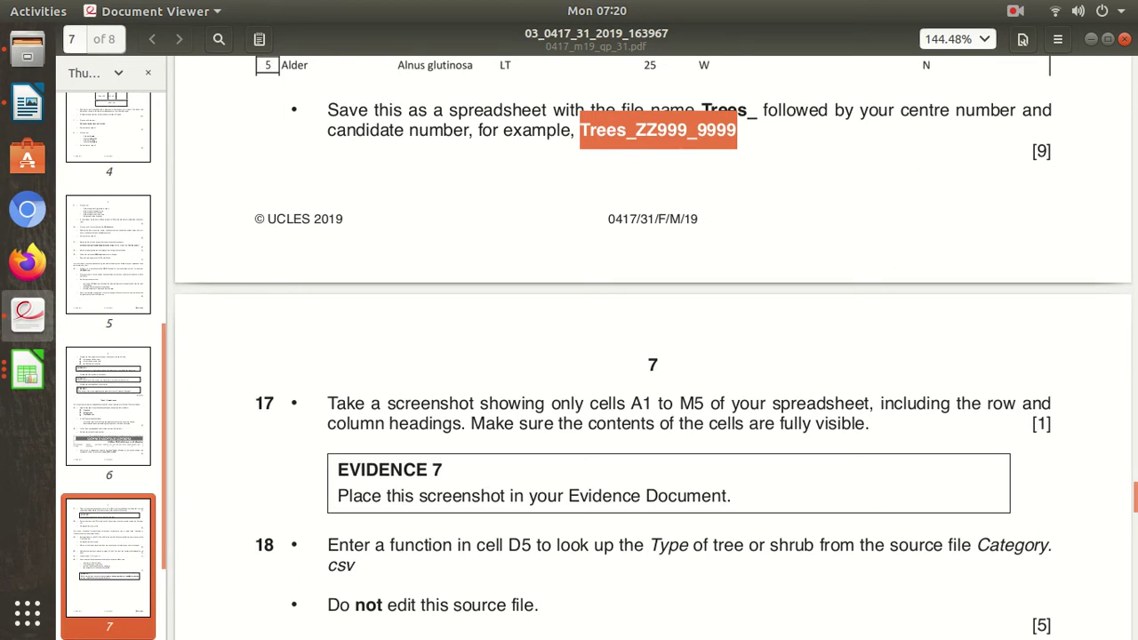
click(26, 372)
click(177, 200)
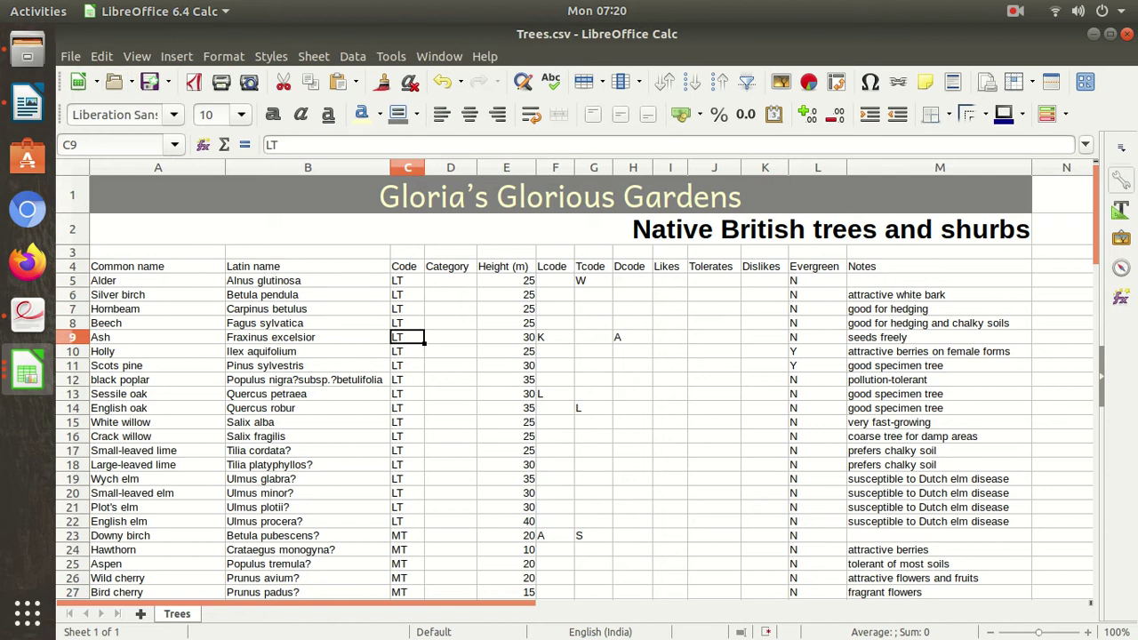
Start Save As and name the file Trees_ followed by the centre and candidate numbers.
key(alt+f)
key(Down)
key(Down)
key(Return)
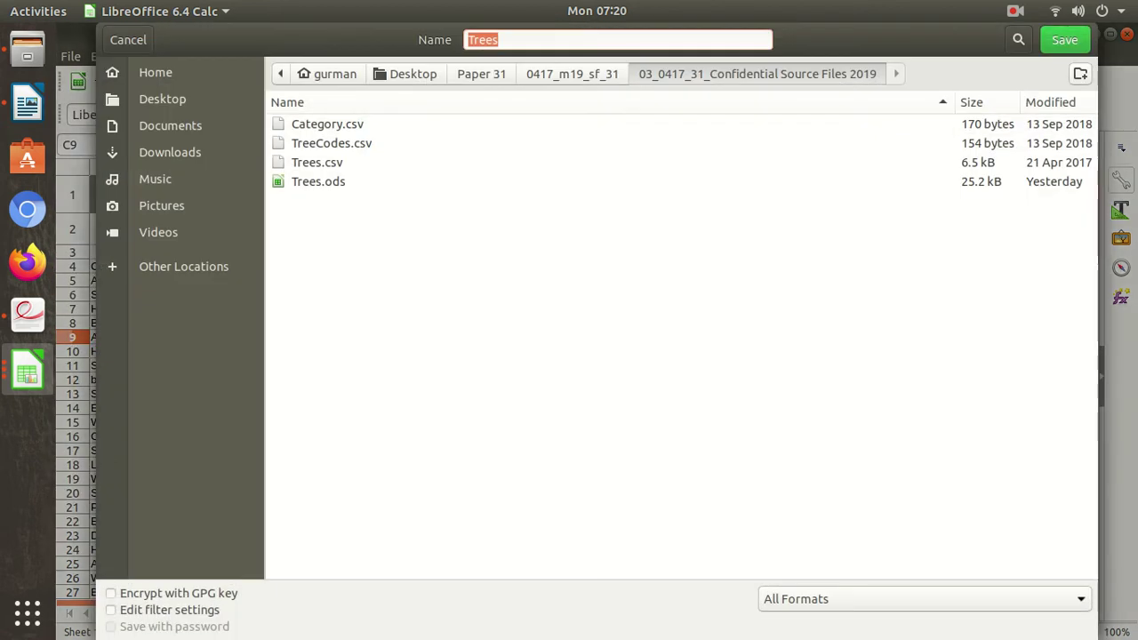
text(Trees_ZZ999_9999)
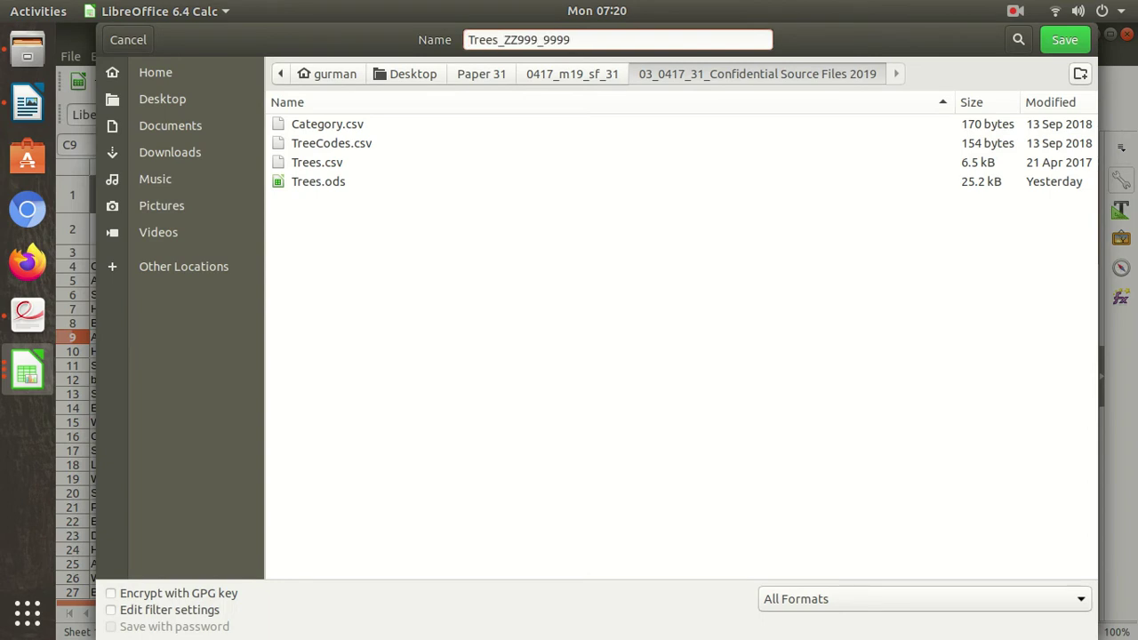
key(BackSpace)
key(BackSpace)
key(BackSpace)
key(BackSpace)
key(BackSpace)
text(n)
key(BackSpace)
text(N001)
key(Right)
key(shift+Right)
key(shift+Right)
key(shift+Right)
key(shift+Right)
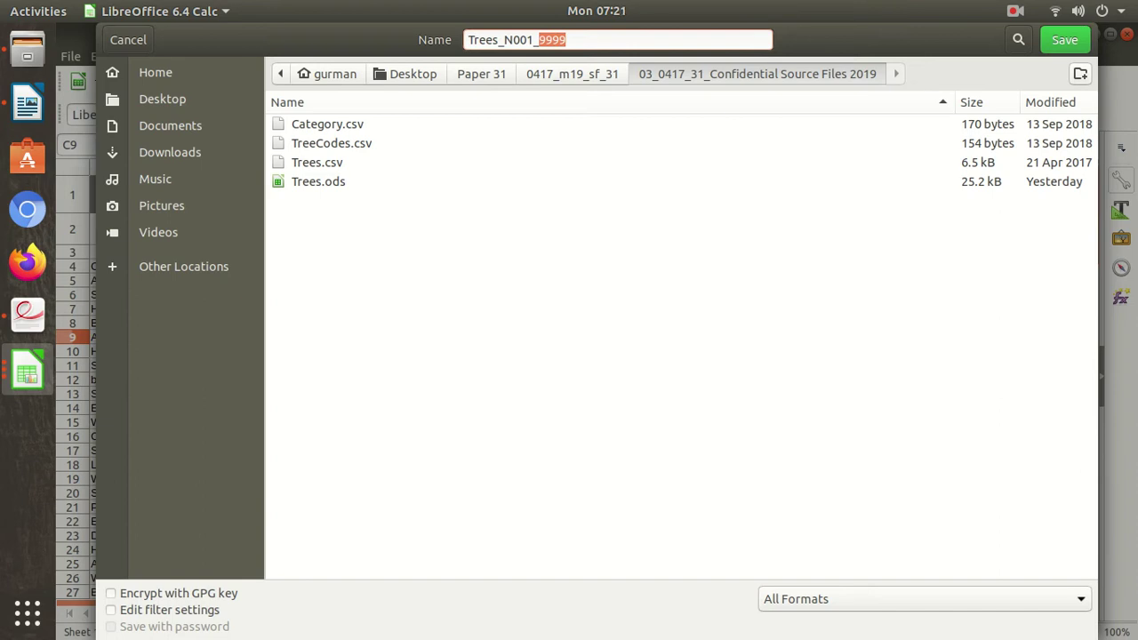
text(0001)
Save it into Paper 31's WorkingArea folder, keeping ODF format.
key(alt+Up)
key(alt+Up)
double_click(328, 144)
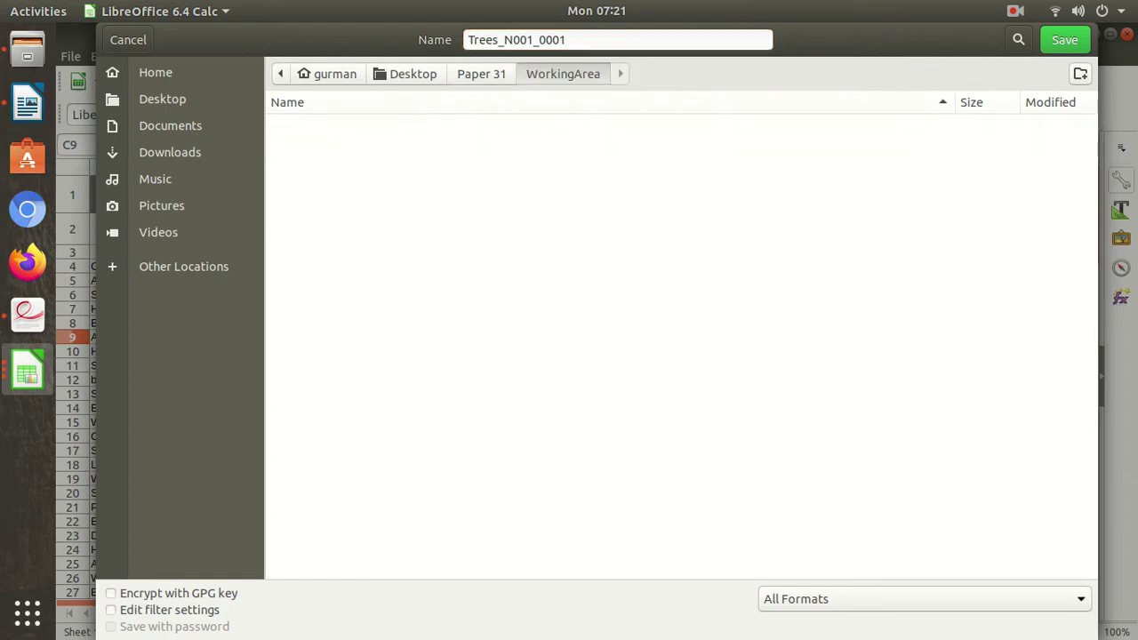
key(Return)
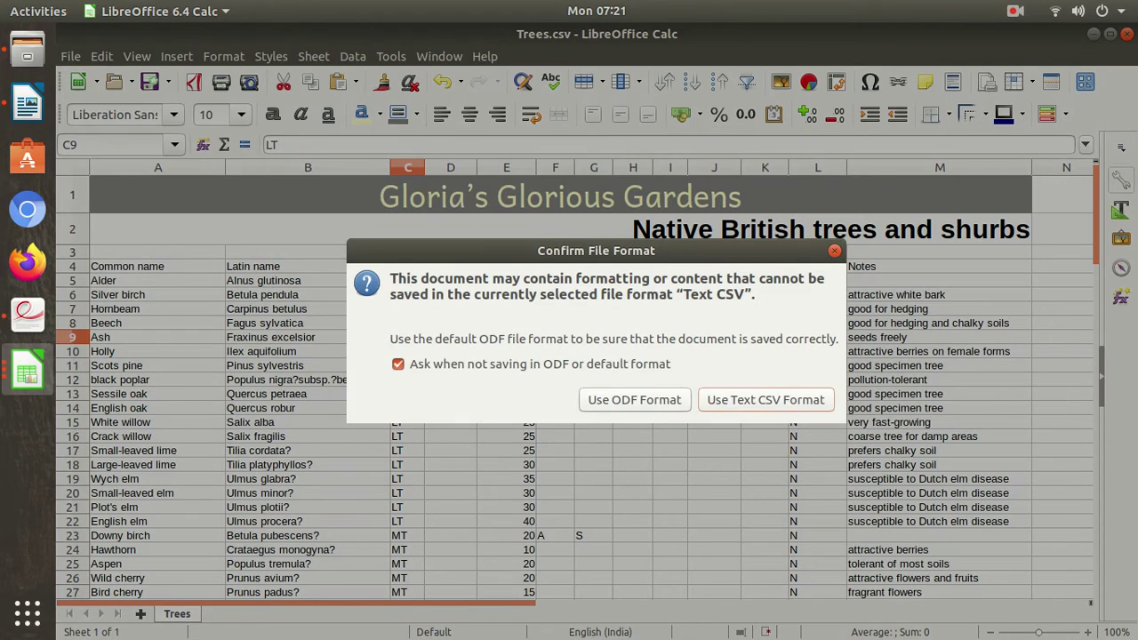
key(shift+Tab)
key(Return)
key(Return)
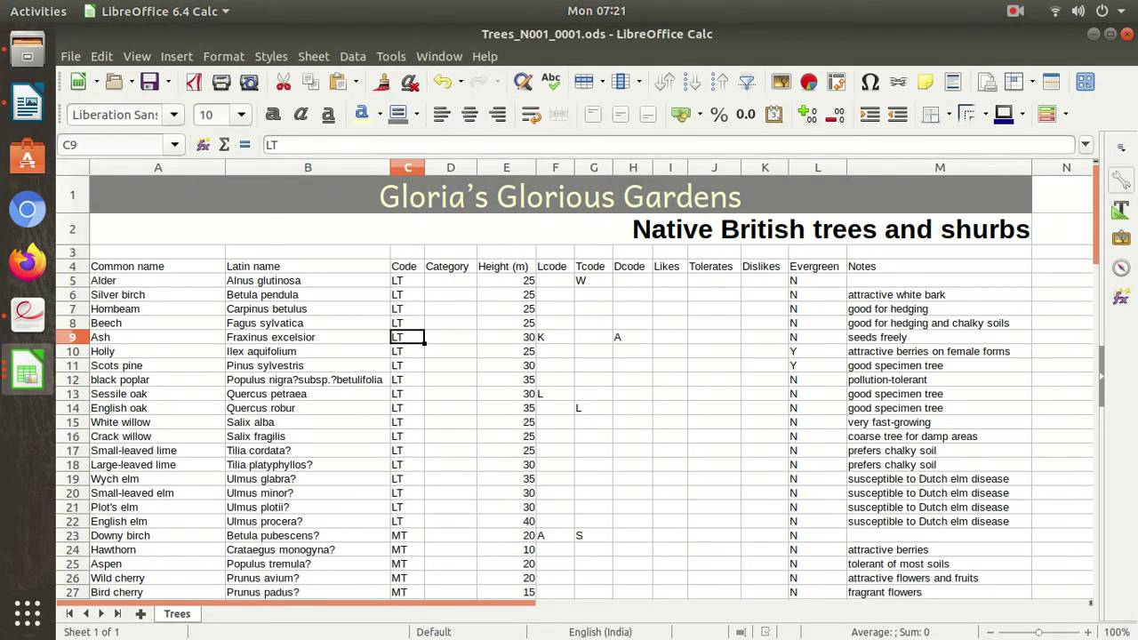
Read questions 17–19 on pages 4–7 of the paper, then return to the saved Trees spreadsheet.
click(27, 313)
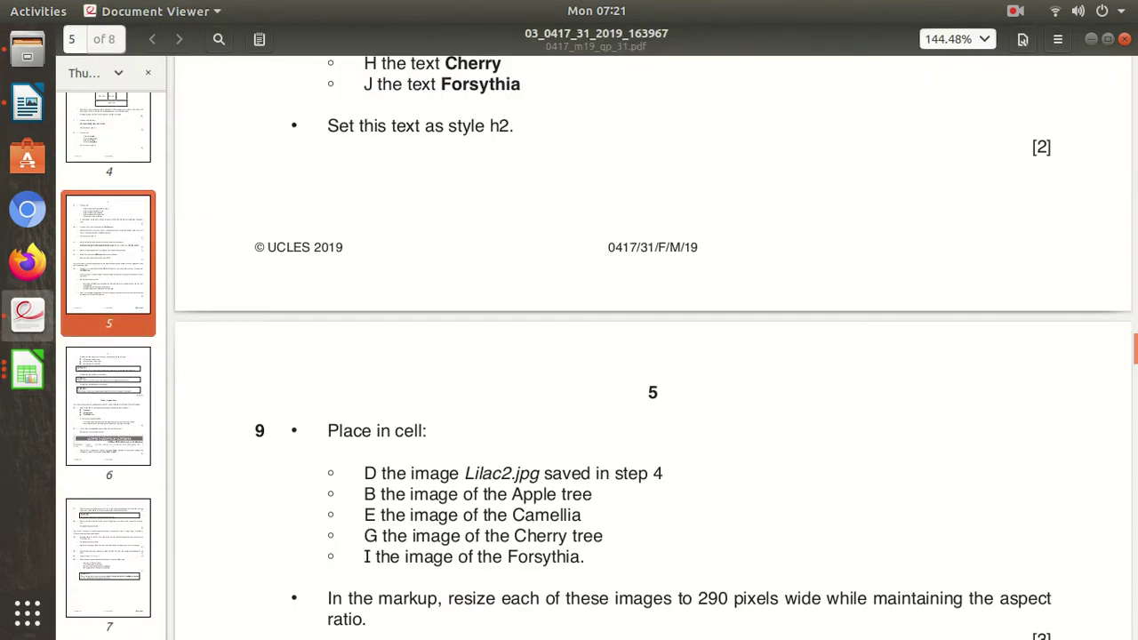
scroll(652, 346, up, 3)
scroll(653, 346, up, 3)
scroll(652, 346, up, 3)
scroll(652, 346, down, 6)
scroll(652, 347, down, 1)
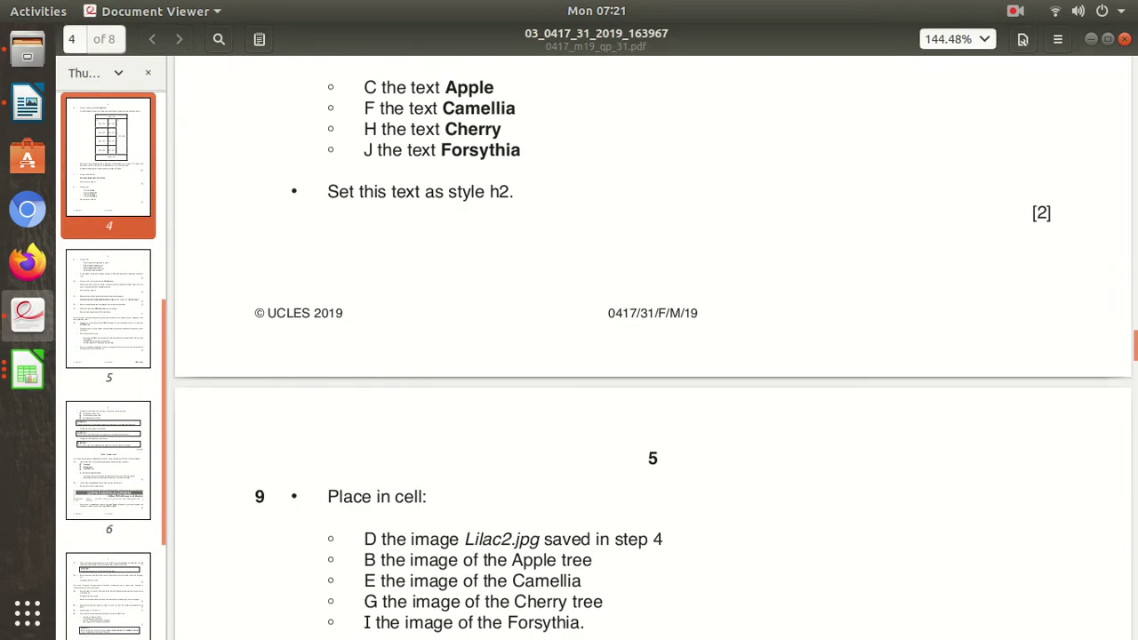
scroll(653, 347, down, 3)
scroll(653, 347, up, 9)
scroll(652, 347, up, 3)
scroll(653, 347, down, 7)
scroll(653, 347, down, 10)
scroll(652, 346, down, 10)
scroll(652, 347, down, 7)
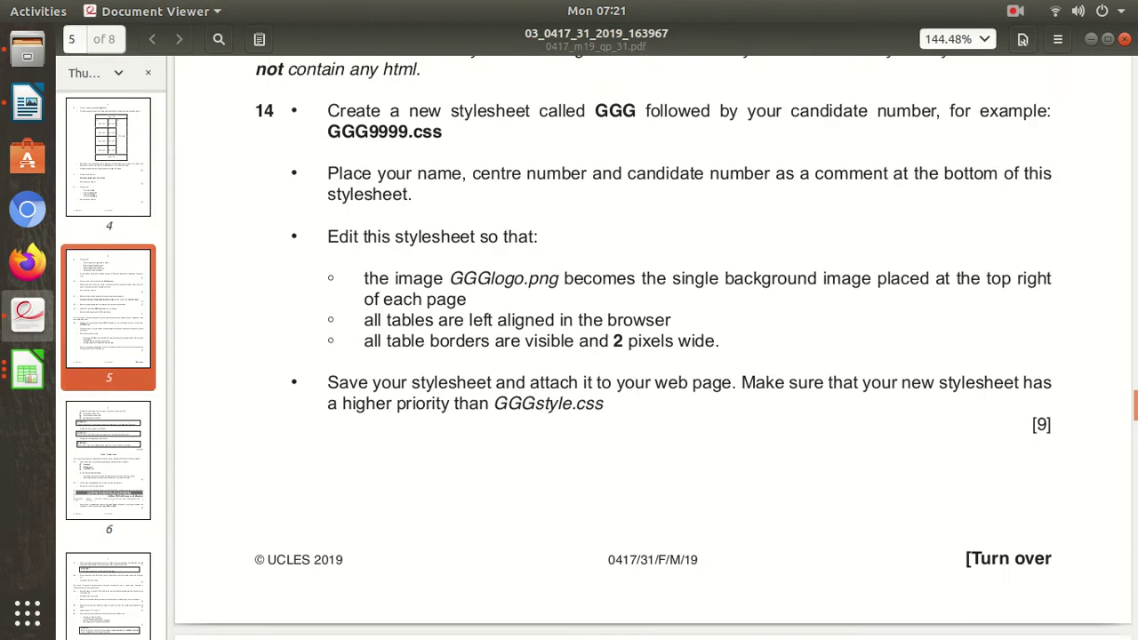
scroll(652, 347, down, 10)
scroll(653, 346, down, 9)
scroll(653, 346, down, 4)
scroll(652, 346, down, 4)
scroll(653, 346, down, 9)
scroll(653, 347, down, 2)
scroll(653, 346, down, 3)
scroll(652, 347, down, 2)
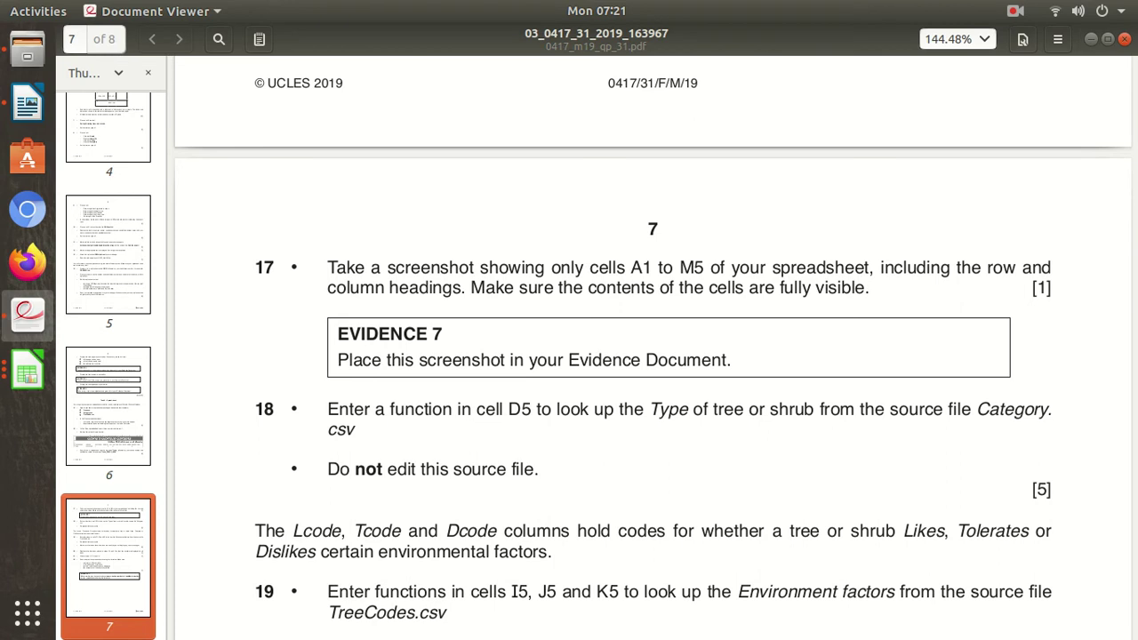
click(28, 373)
click(168, 195)
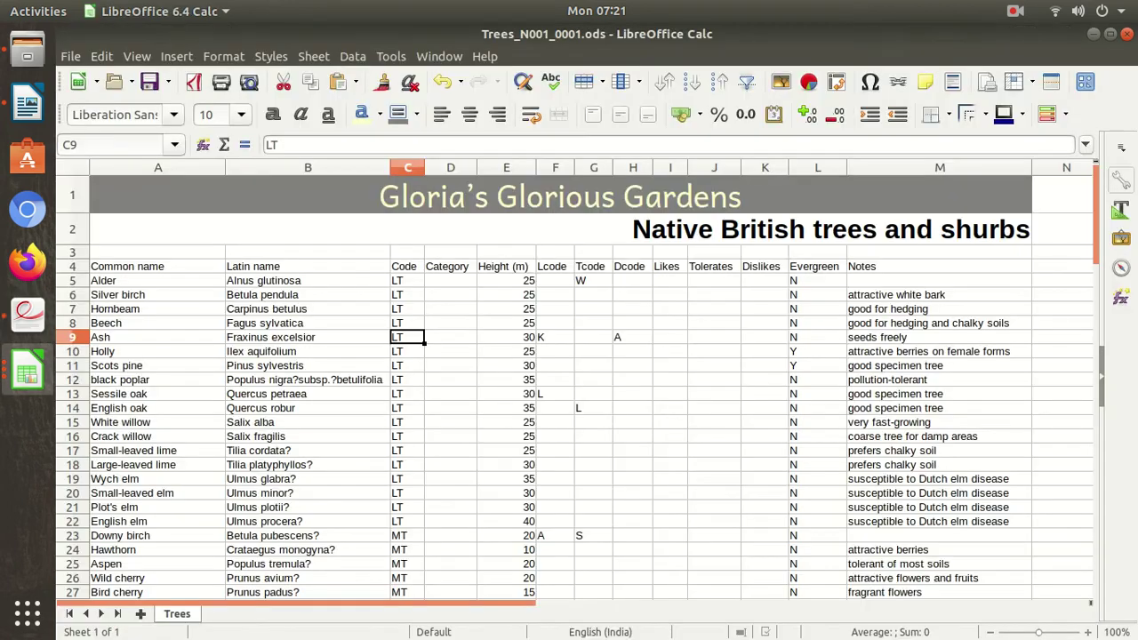
Launch Screenshot and capture the A1:M5 area including row and column headings.
key(super)
text(SC)
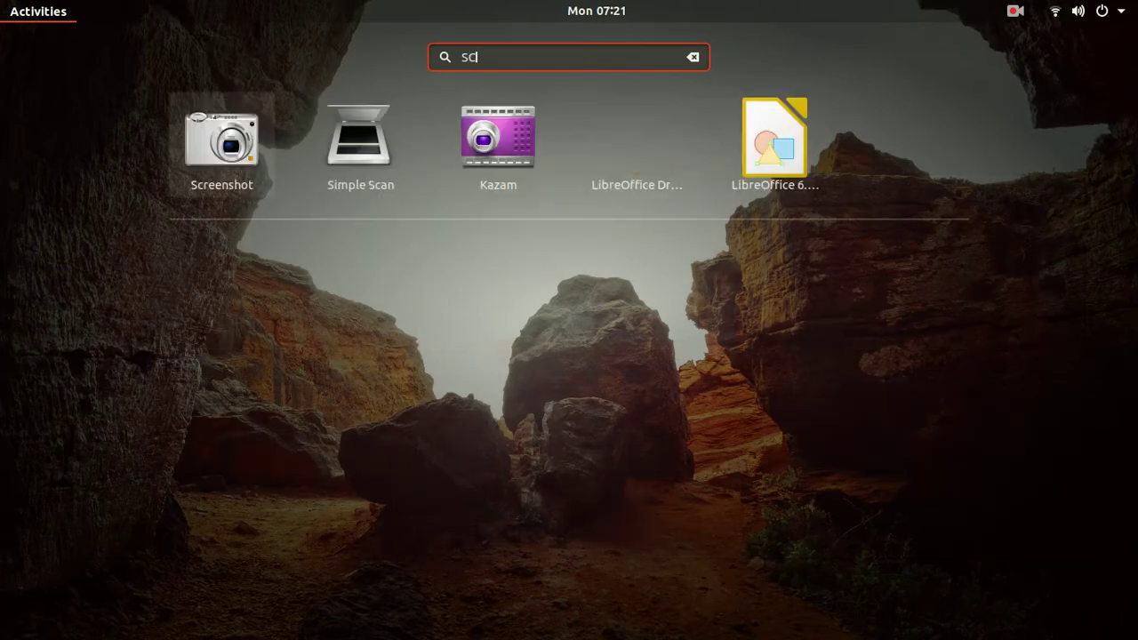
text(REEN)
key(Return)
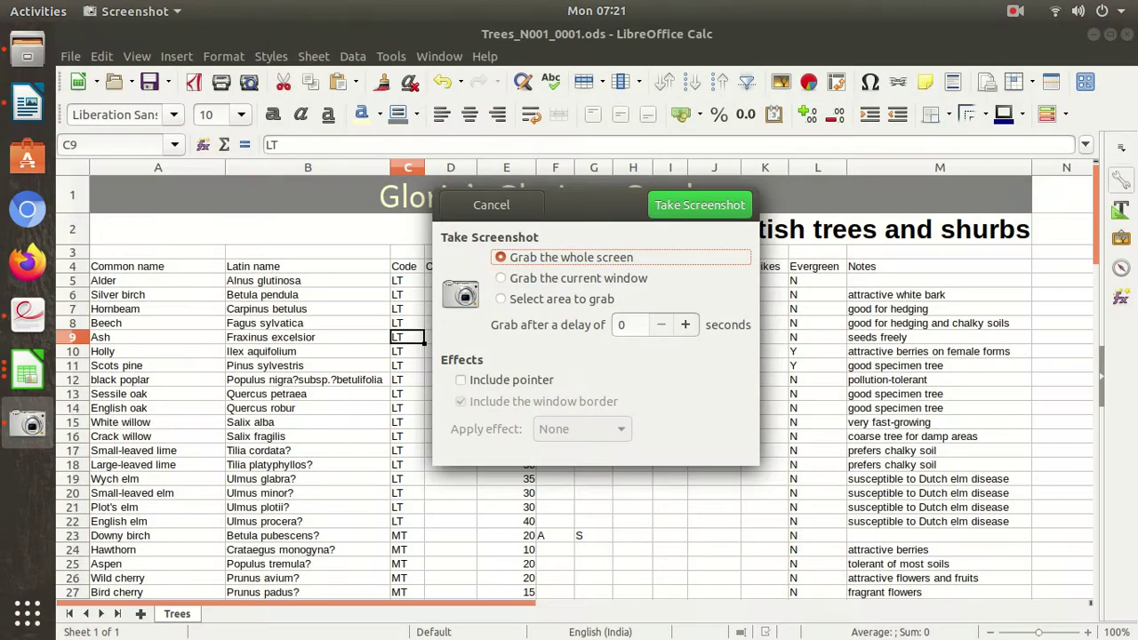
click(500, 299)
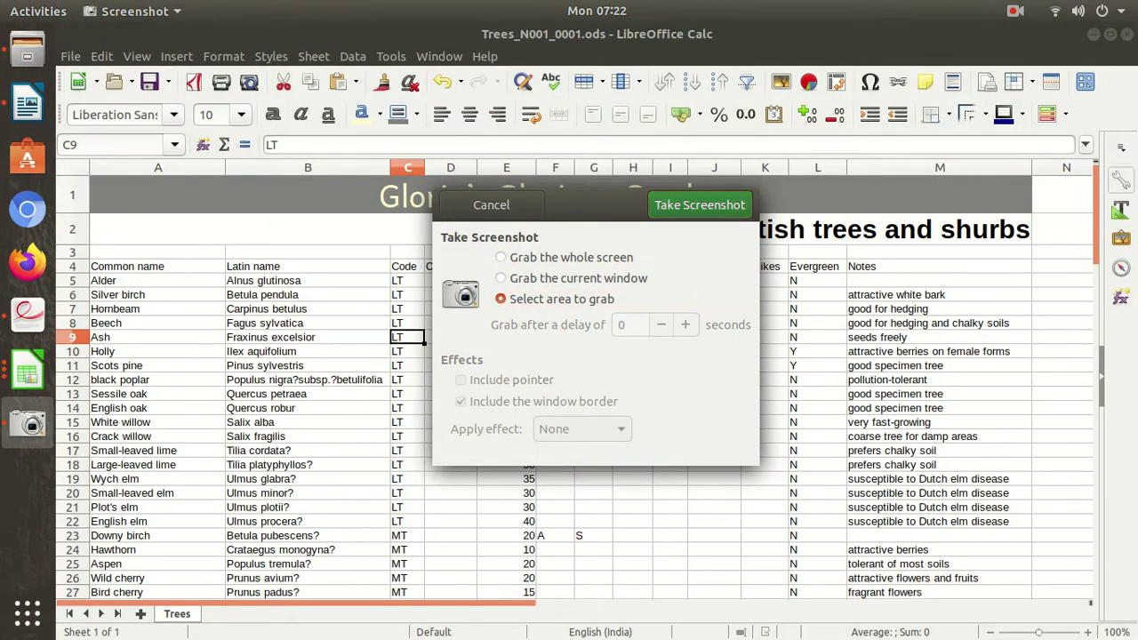
key(Return)
mouse_move(57, 160)
mouse_down()
mouse_move(663, 281)
mouse_move(1031, 290)
mouse_up()
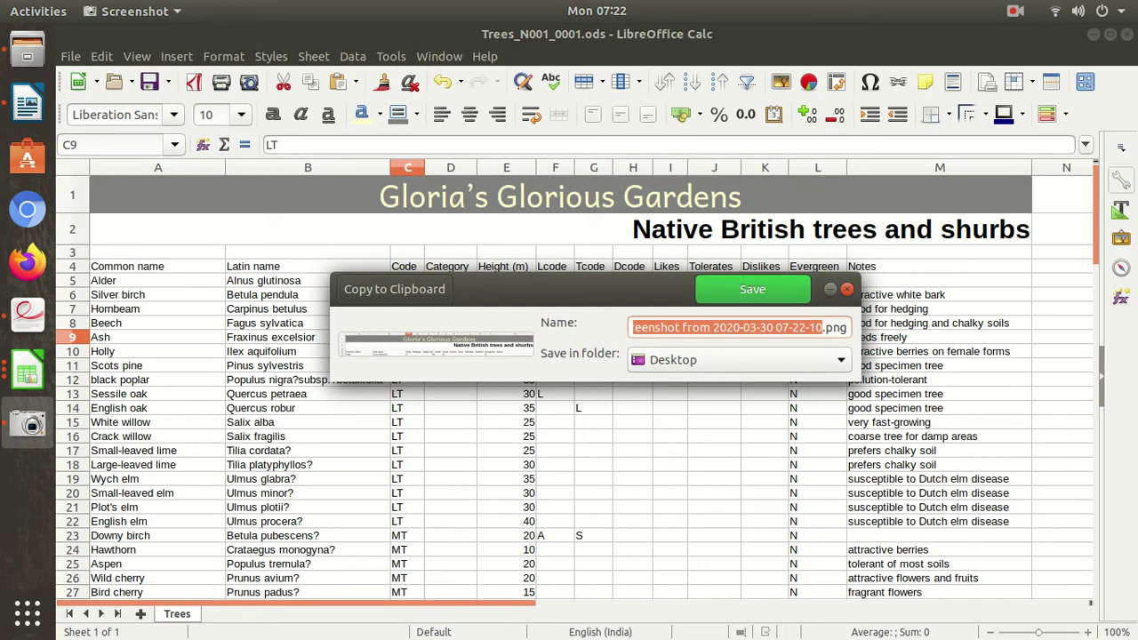
Save the capture as a PNG image on the Desktop.
key(Tab)
key(space)
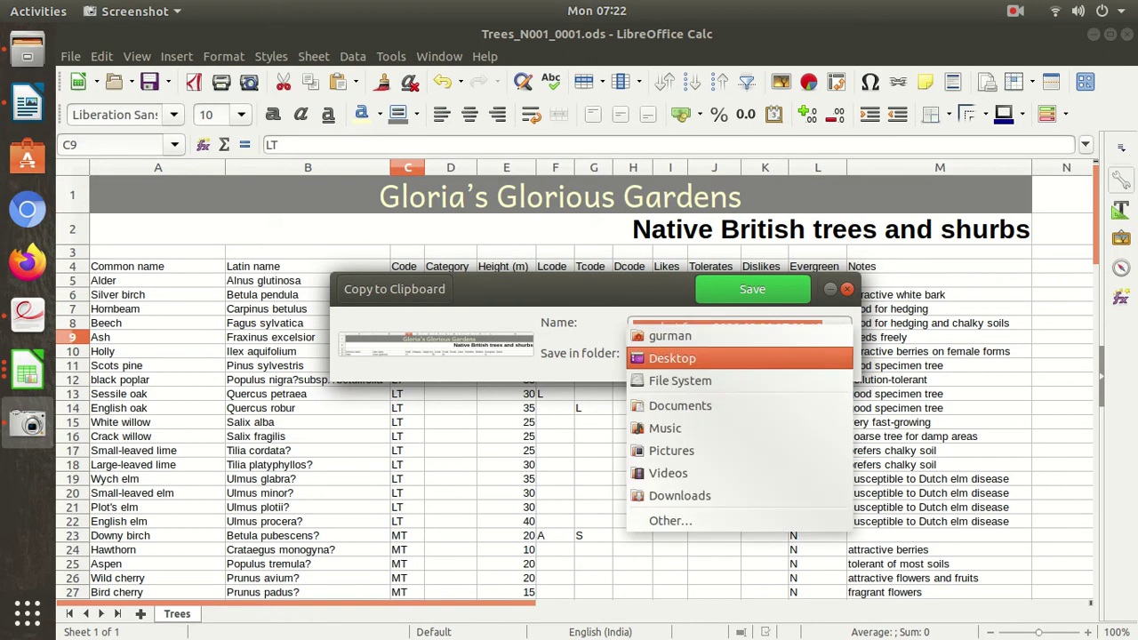
key(Return)
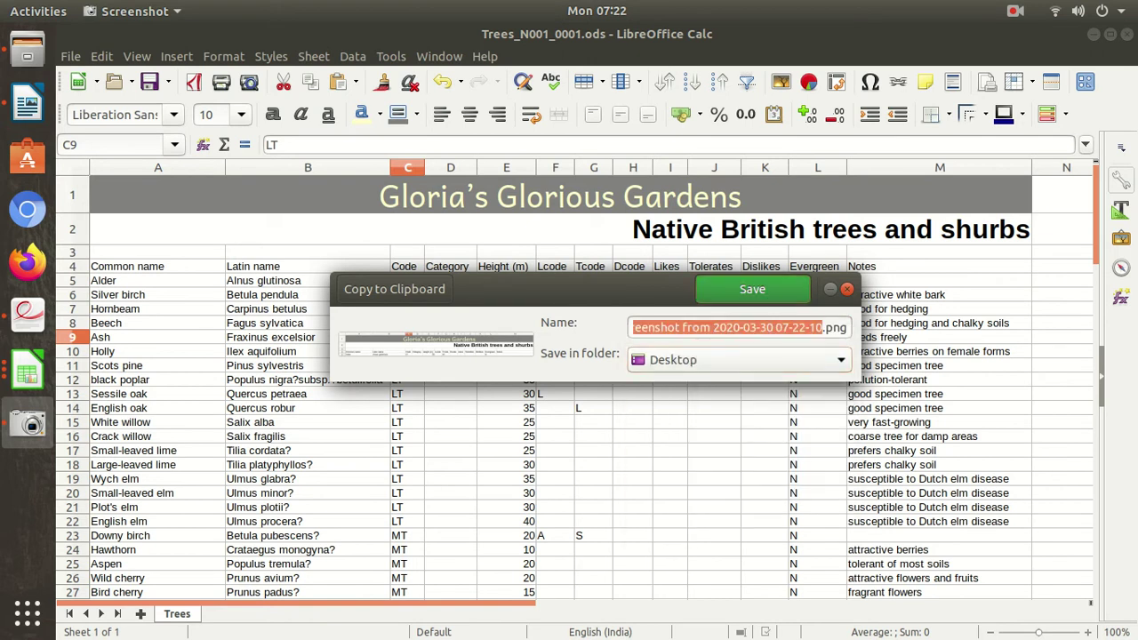
key(Return)
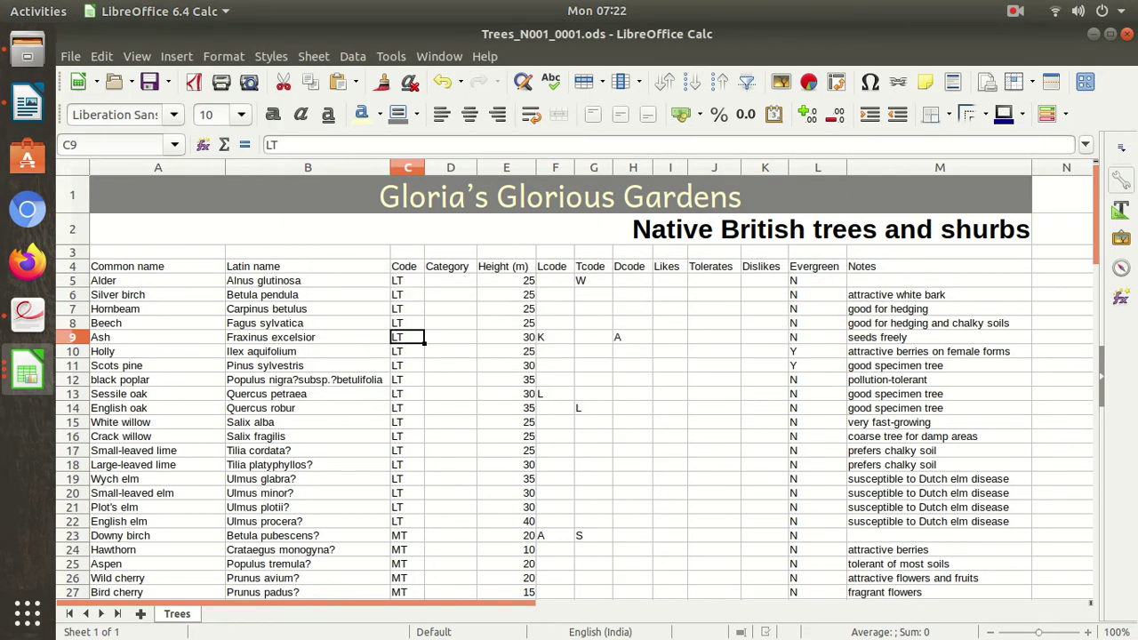
key(super+d)
click(113, 141)
Cut the screenshot file and locate 0001_N001.odt in Paper 31's WorkingArea folder.
right_click(119, 152)
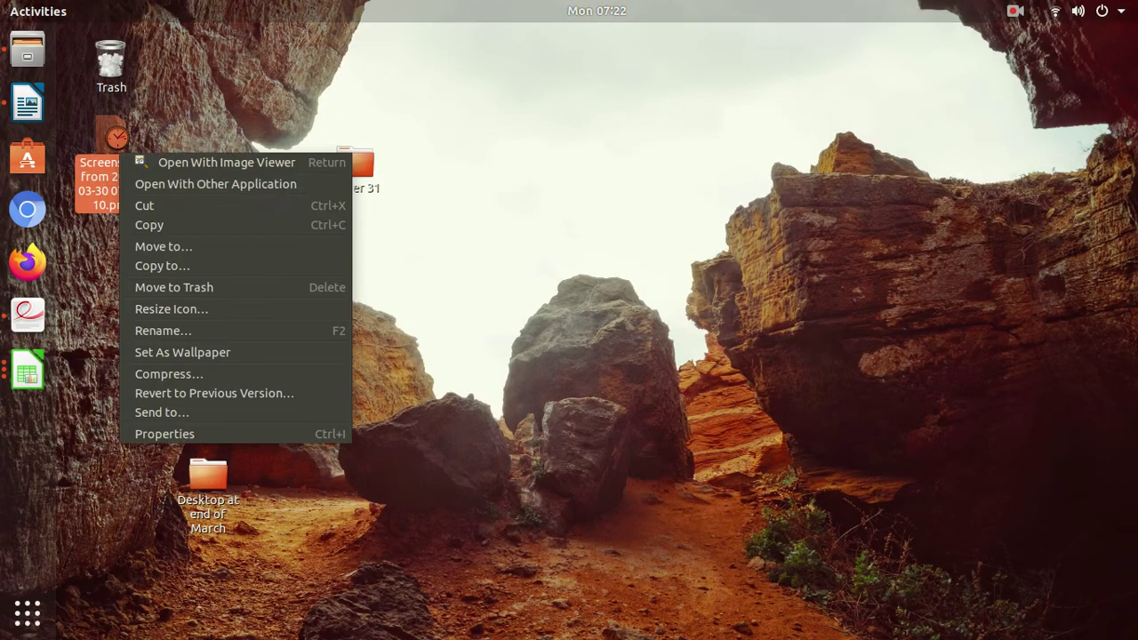
click(144, 205)
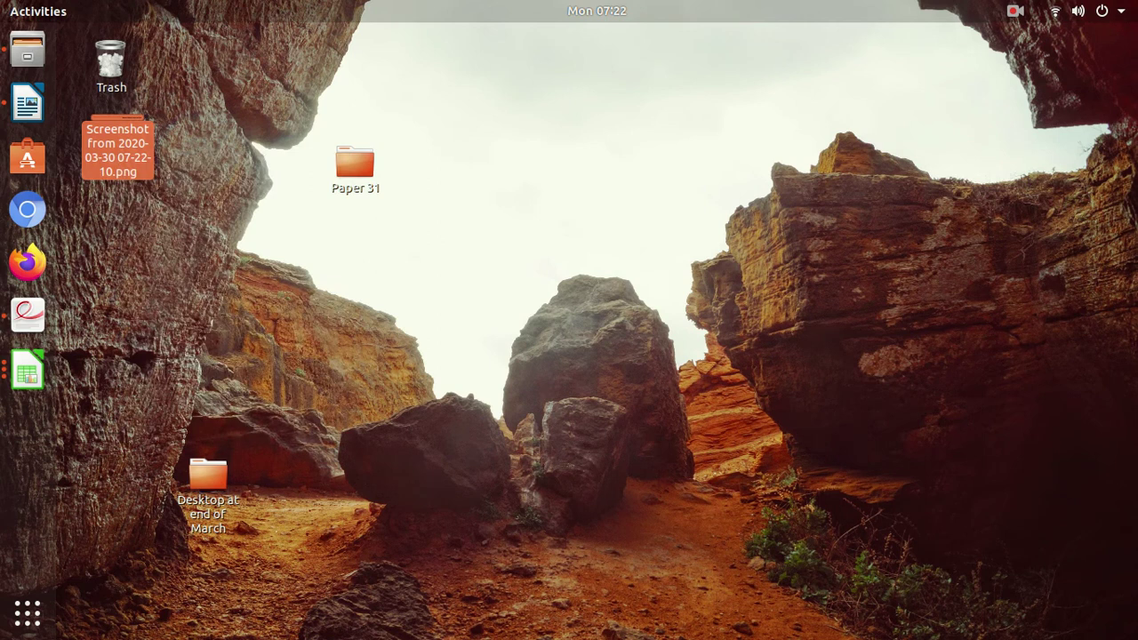
double_click(355, 164)
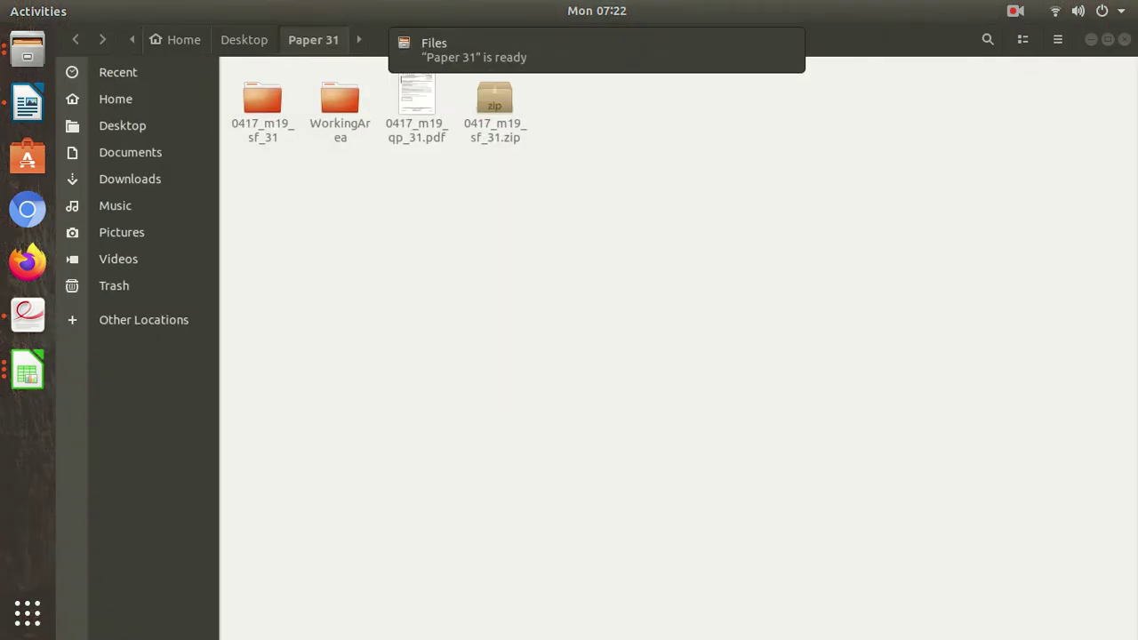
double_click(340, 103)
click(262, 94)
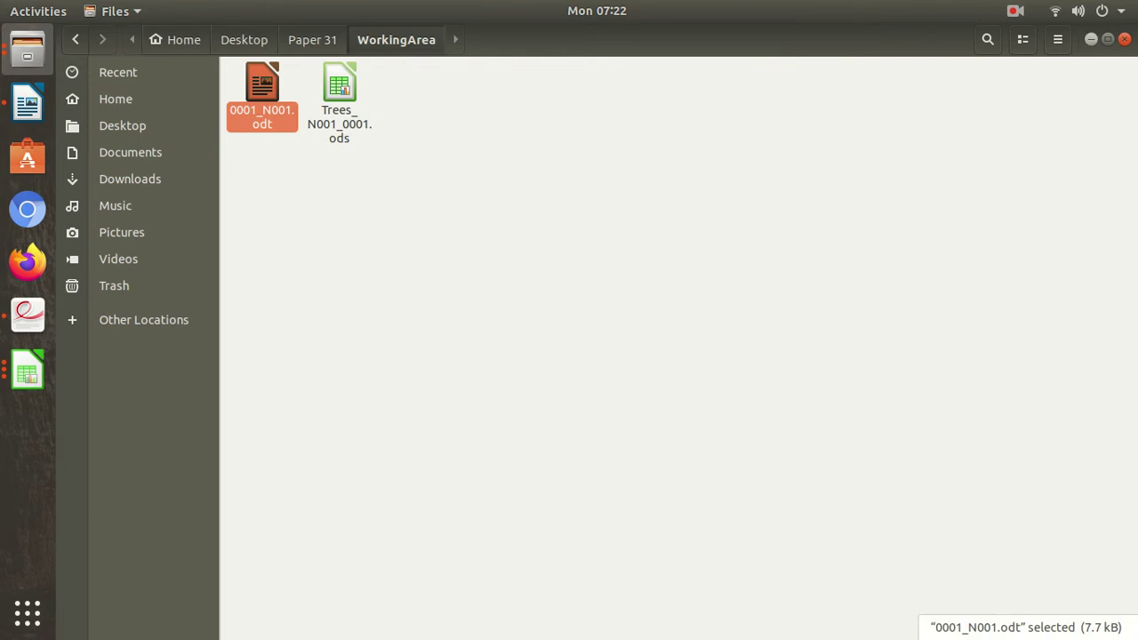
Open 0001_N001.odt in Writer and type the heading 'Evidence 7:' on its own line.
click(1091, 39)
right_click(816, 242)
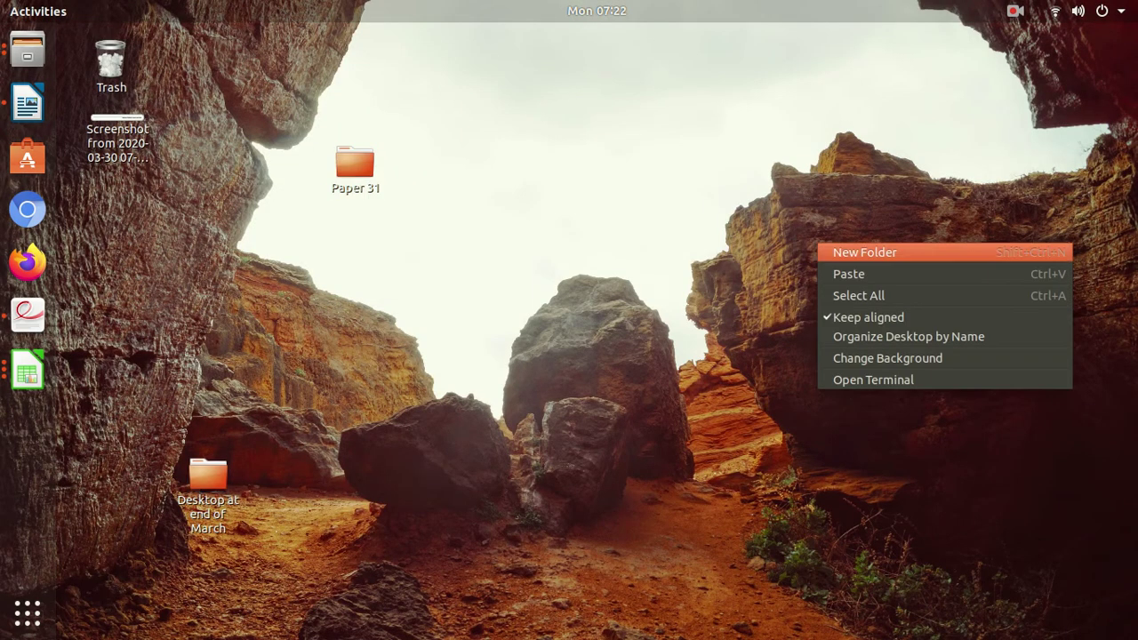
key(Escape)
click(1014, 10)
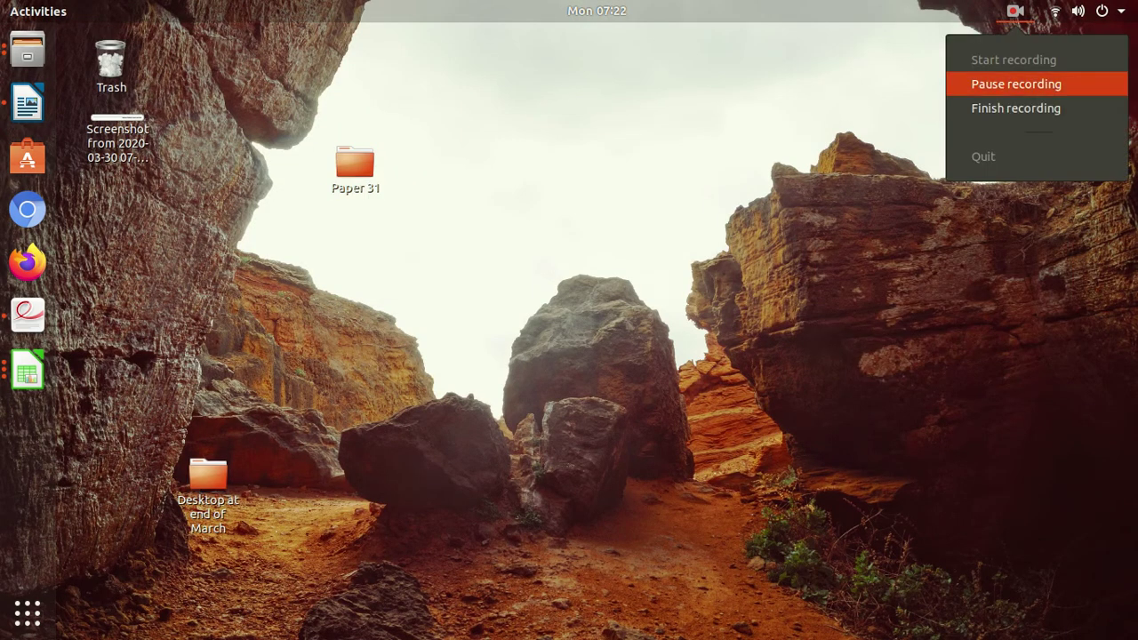
click(1016, 81)
text(Ev)
key(BackSpace)
key(BackSpace)
text(Evidence 7:)
key(Return)
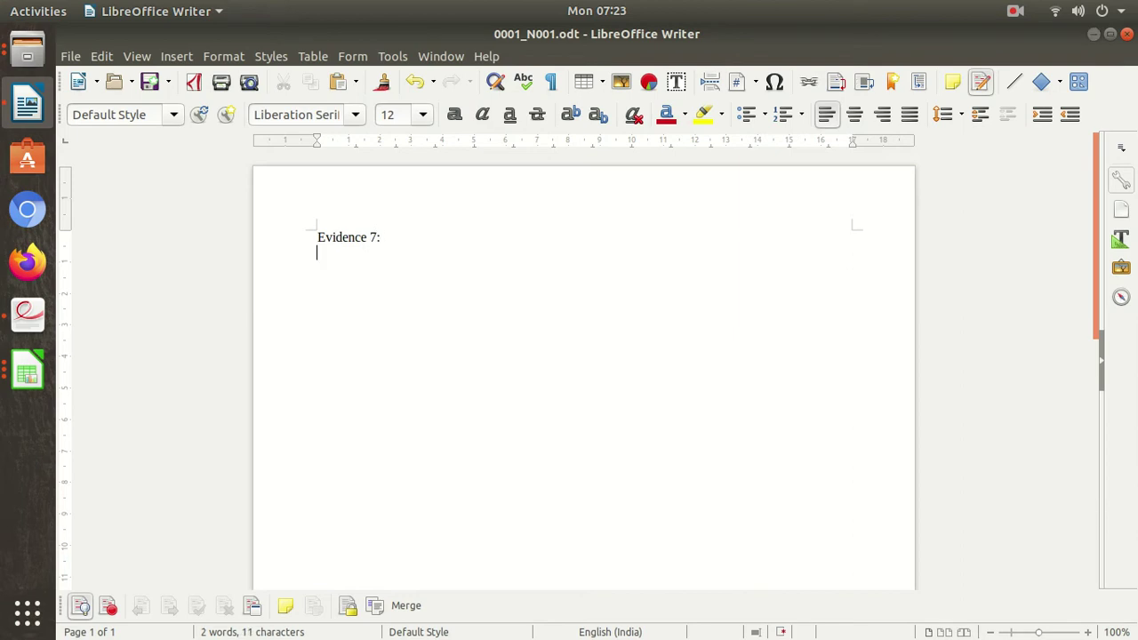
Paste the A1:M5 spreadsheet capture into the Writer document beneath 'Evidence 7:'.
click(1093, 34)
click(118, 149)
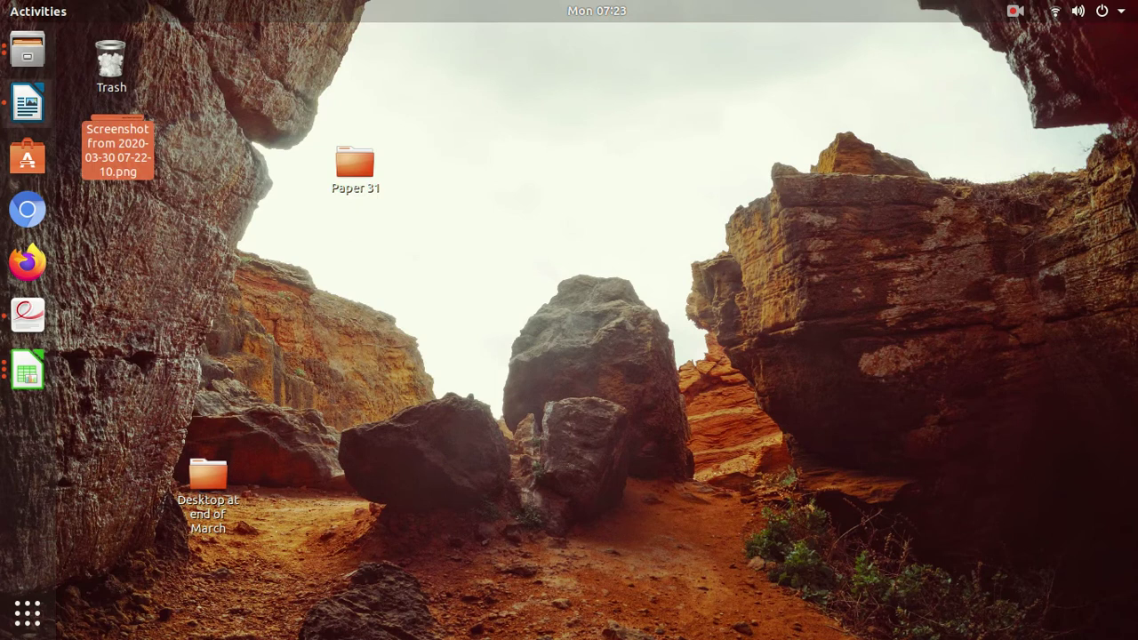
click(26, 103)
key(ctrl+v)
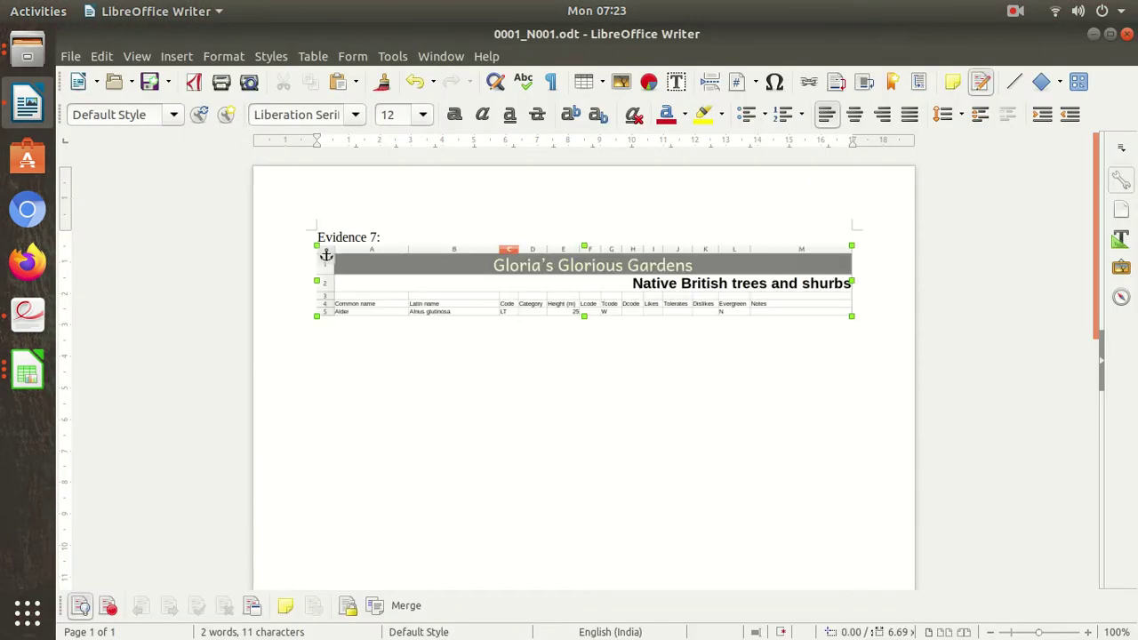
key(Escape)
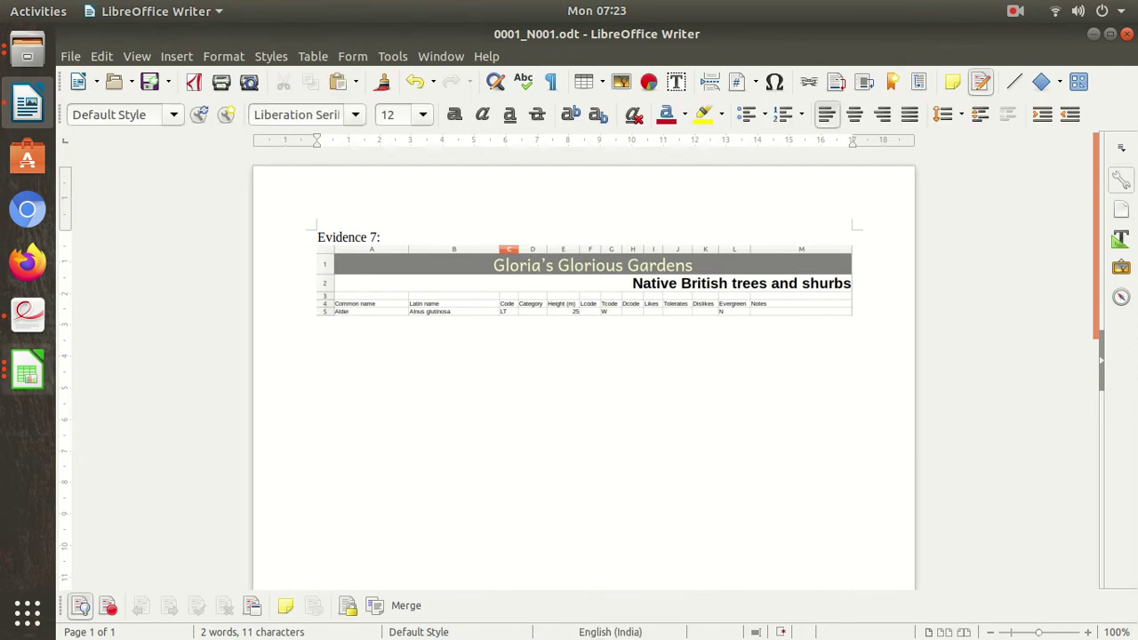
click(26, 313)
Scroll to page 7 and highlight question 18 on the Category.csv lookup into D5.
scroll(653, 355, down, 3)
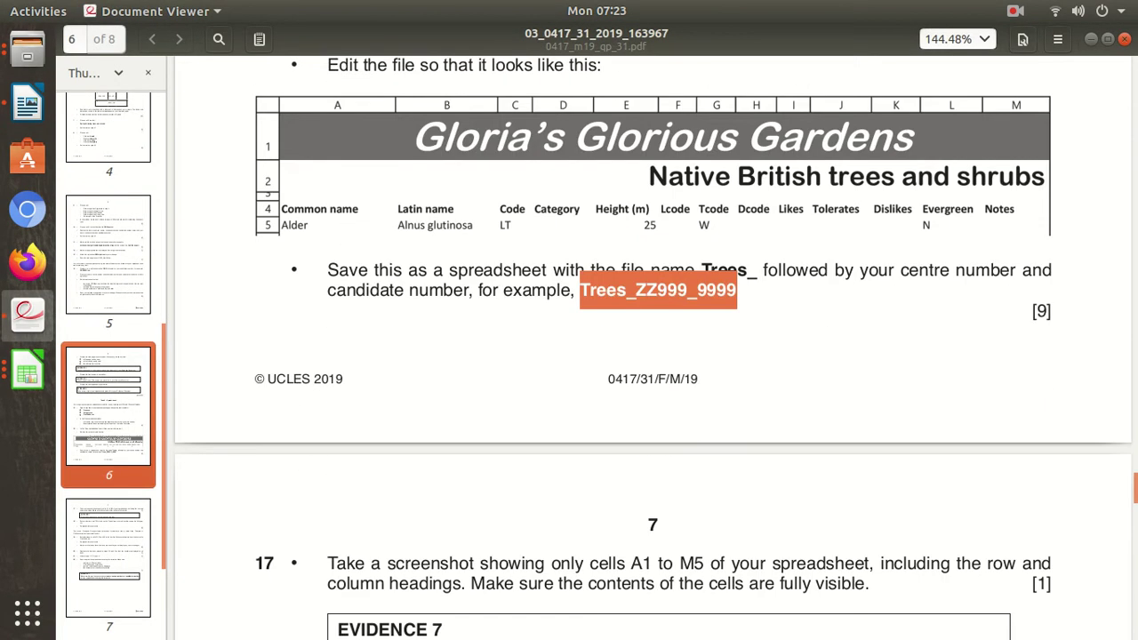
scroll(653, 356, down, 3)
scroll(653, 356, up, 3)
scroll(653, 356, down, 2)
scroll(653, 356, down, 2)
scroll(653, 355, down, 1)
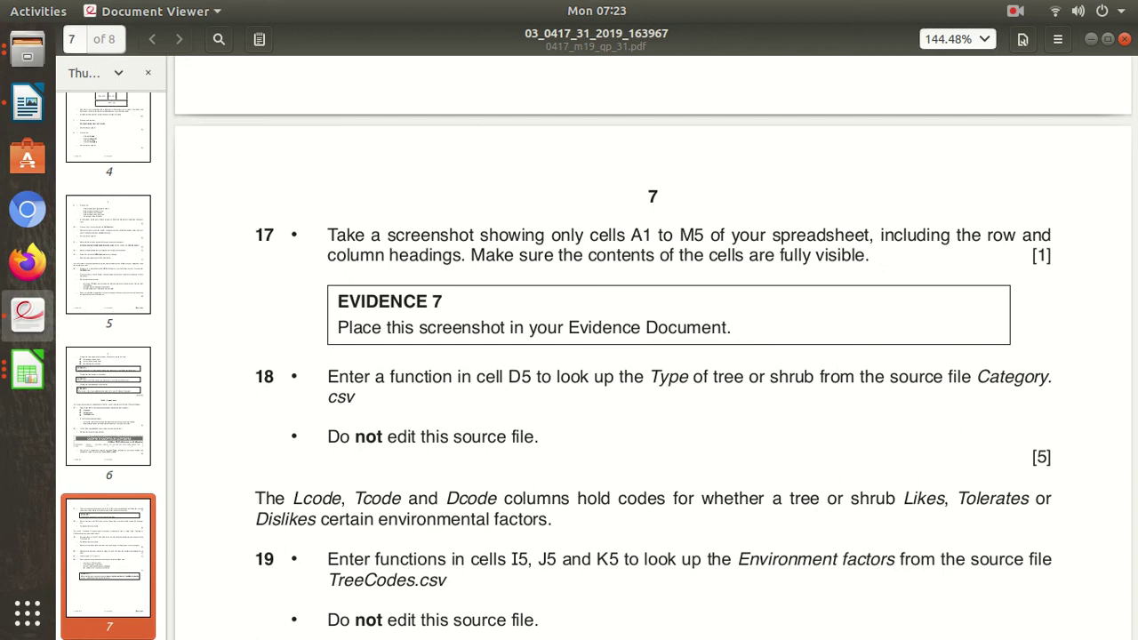
mouse_move(255, 497)
mouse_down()
mouse_move(496, 436)
mouse_move(327, 372)
mouse_up()
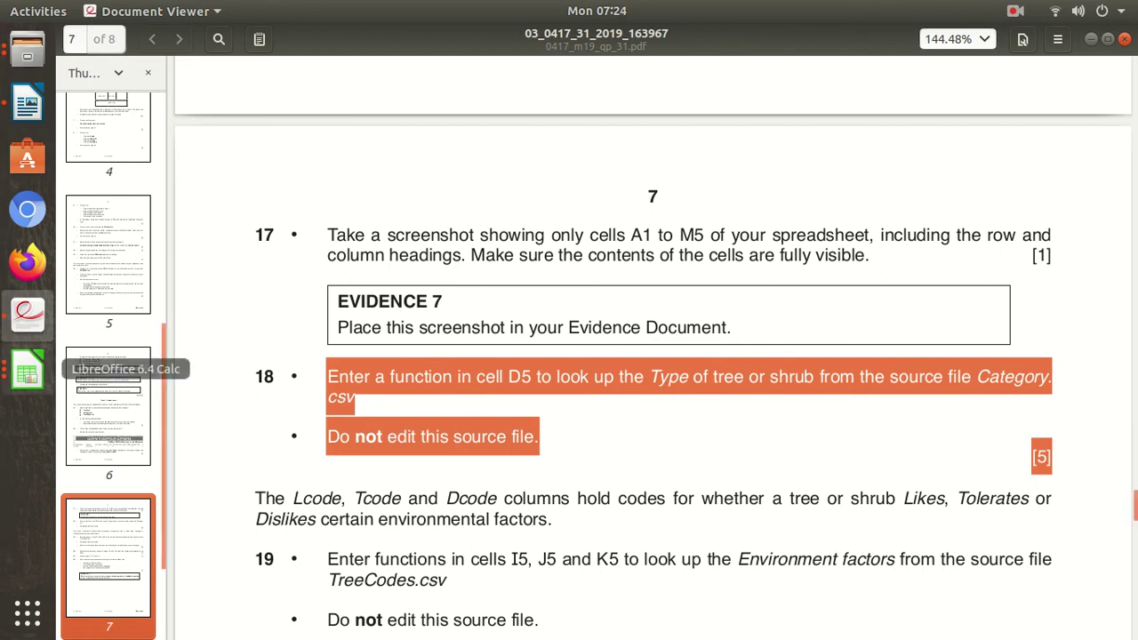
Bring the Trees spreadsheet forward and minimise the paper to reveal it.
click(27, 373)
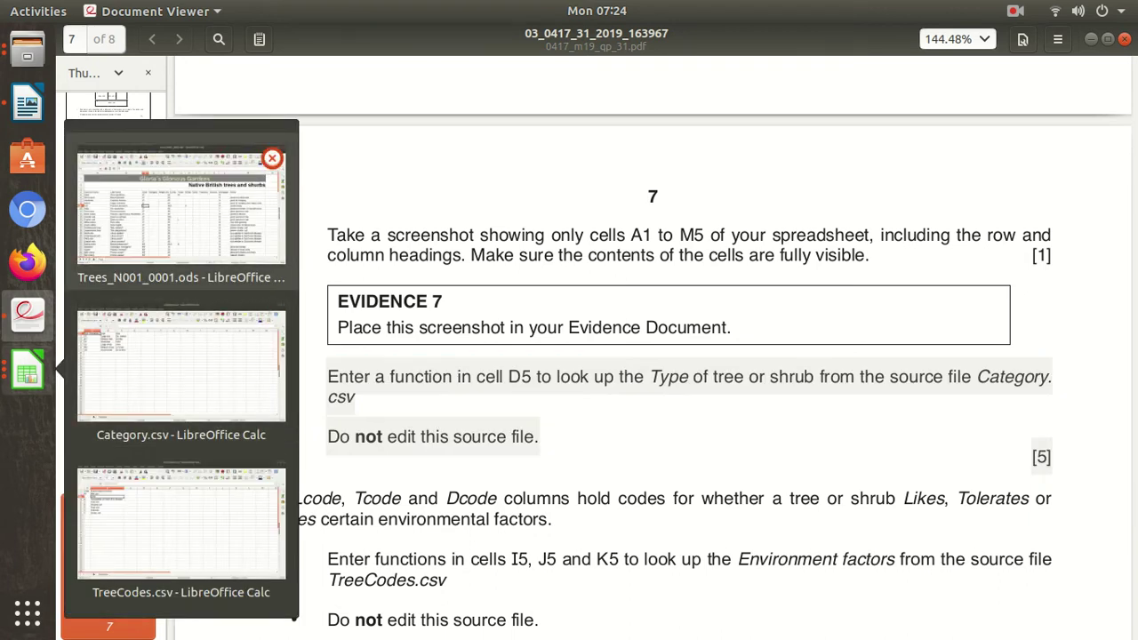
click(182, 214)
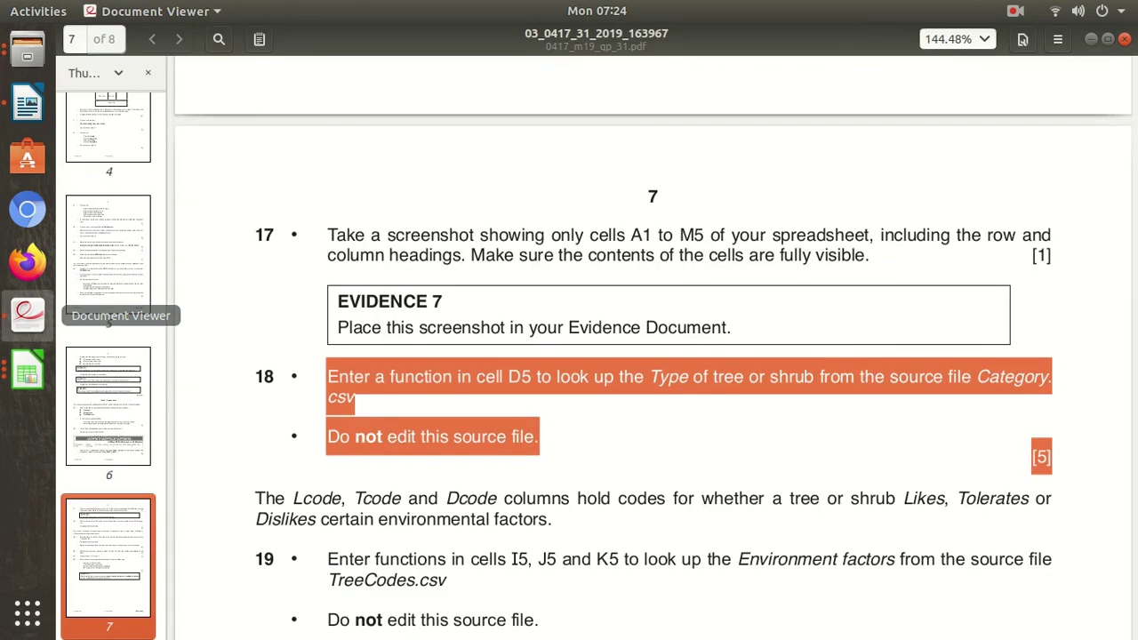
click(27, 313)
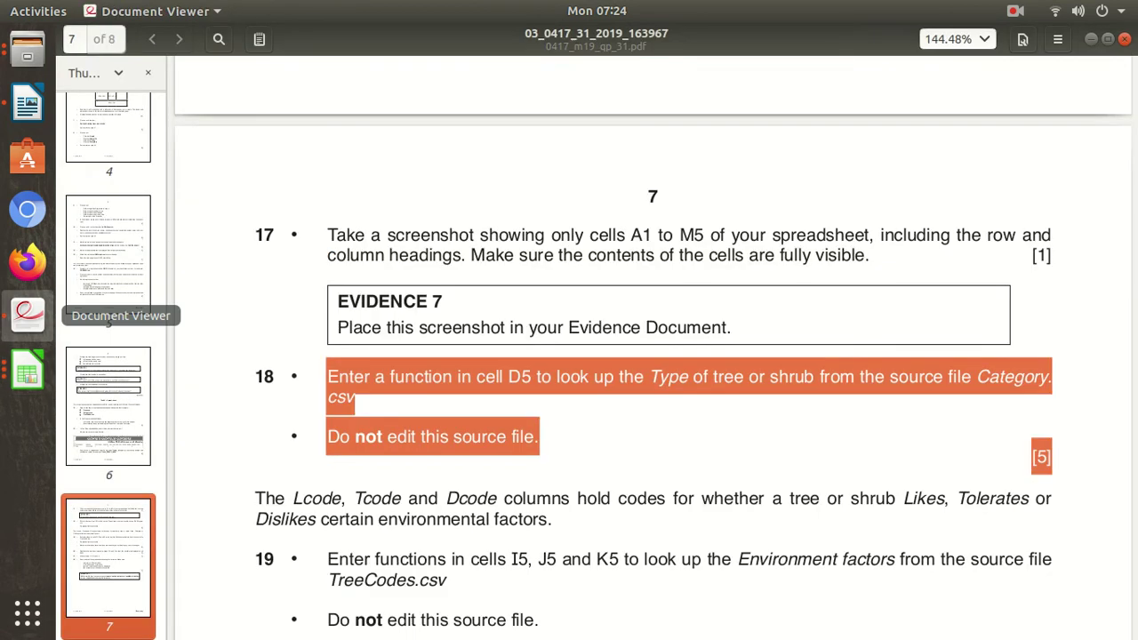
click(1092, 39)
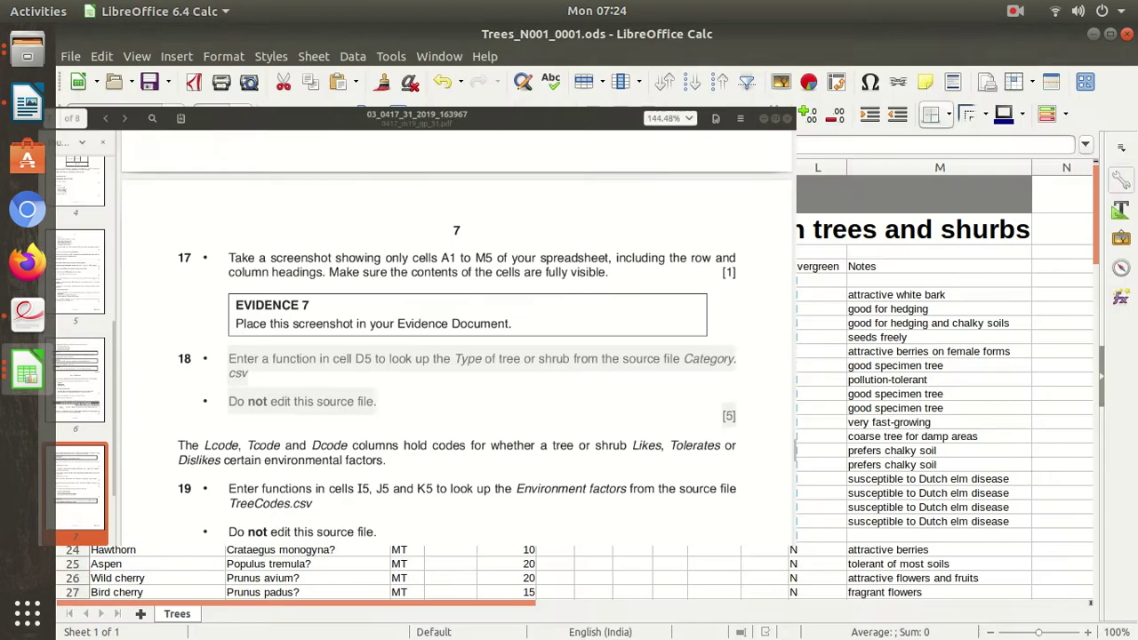
Compare Alder's LT code in C5 with the category cell D5 in the Trees sheet.
click(450, 280)
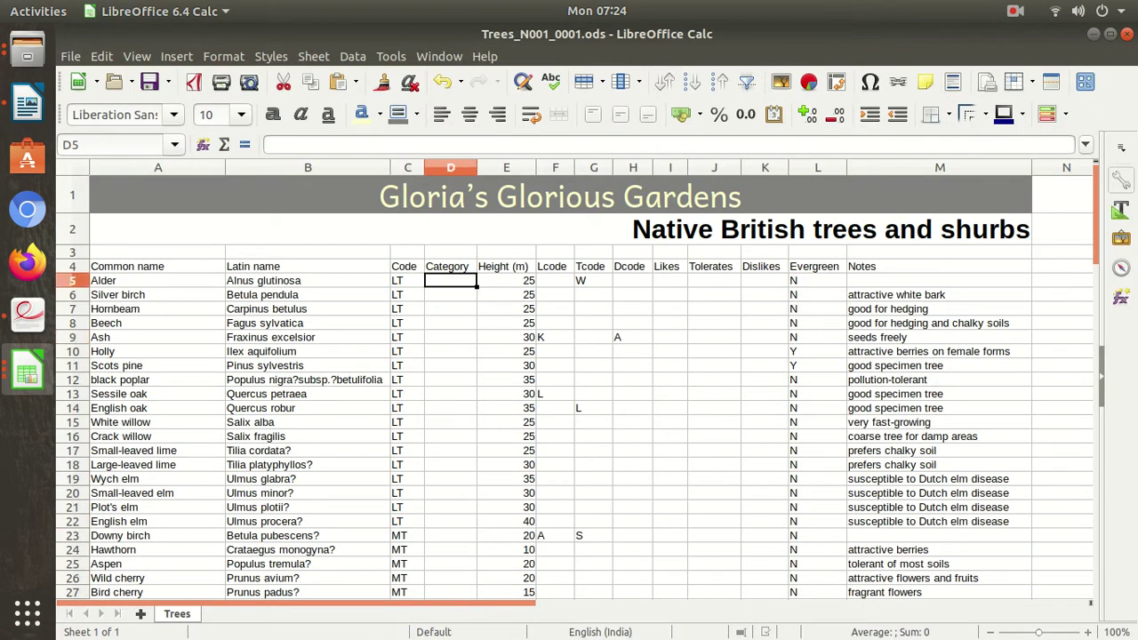
key(Left)
key(Right)
click(407, 280)
click(450, 280)
click(407, 280)
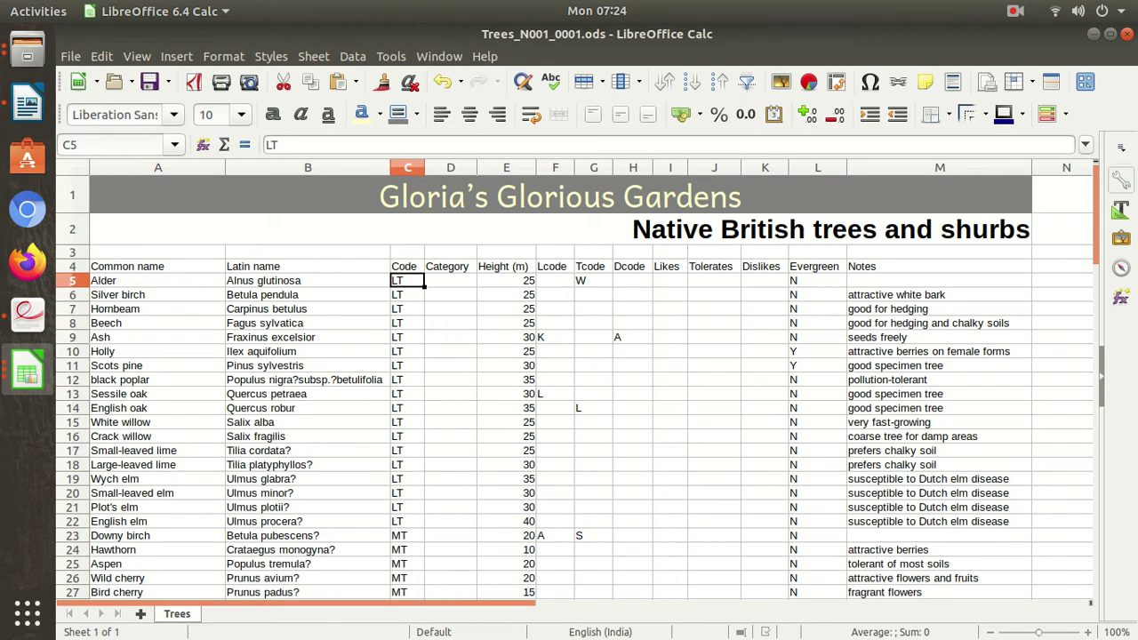
click(450, 280)
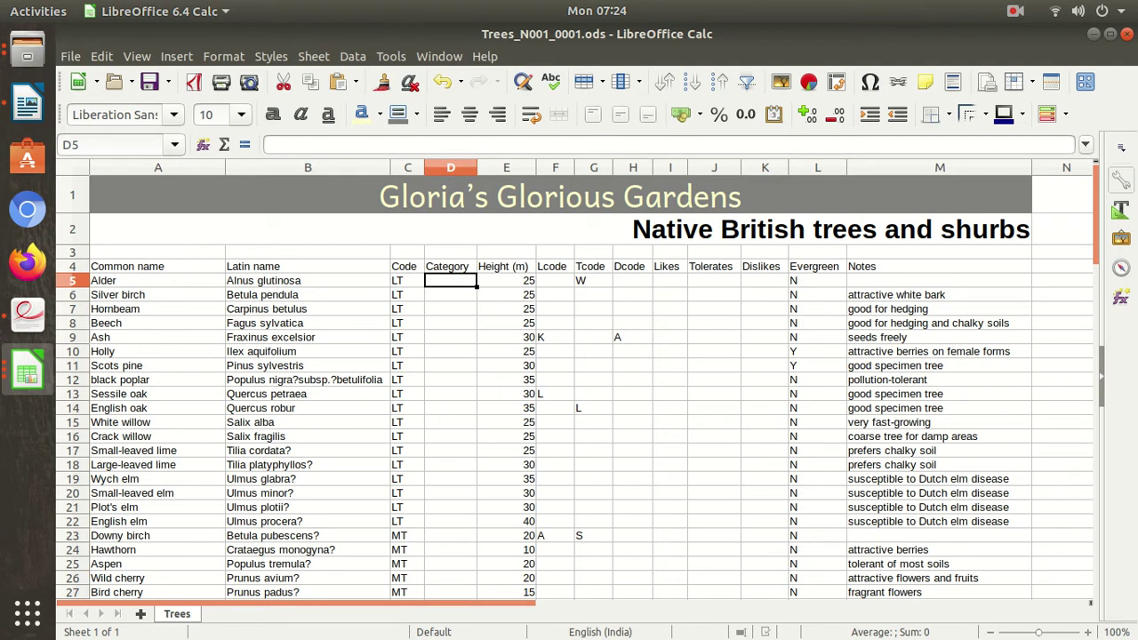
Glance at TreeCodes.csv's first code W and the exam question, then switch to Category.csv.
click(27, 371)
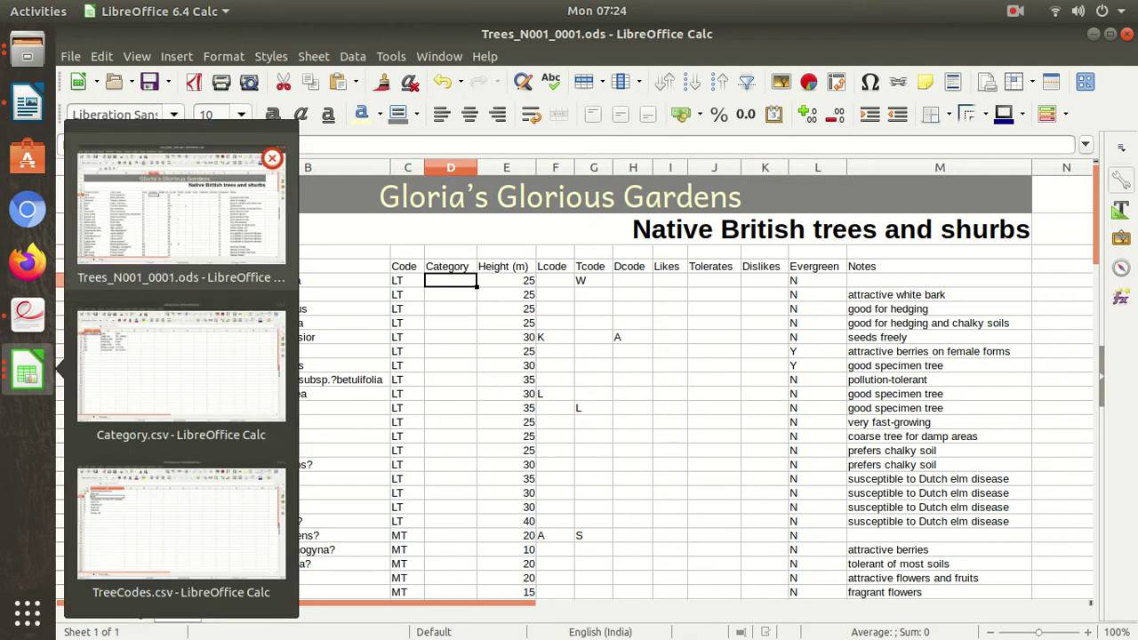
click(258, 515)
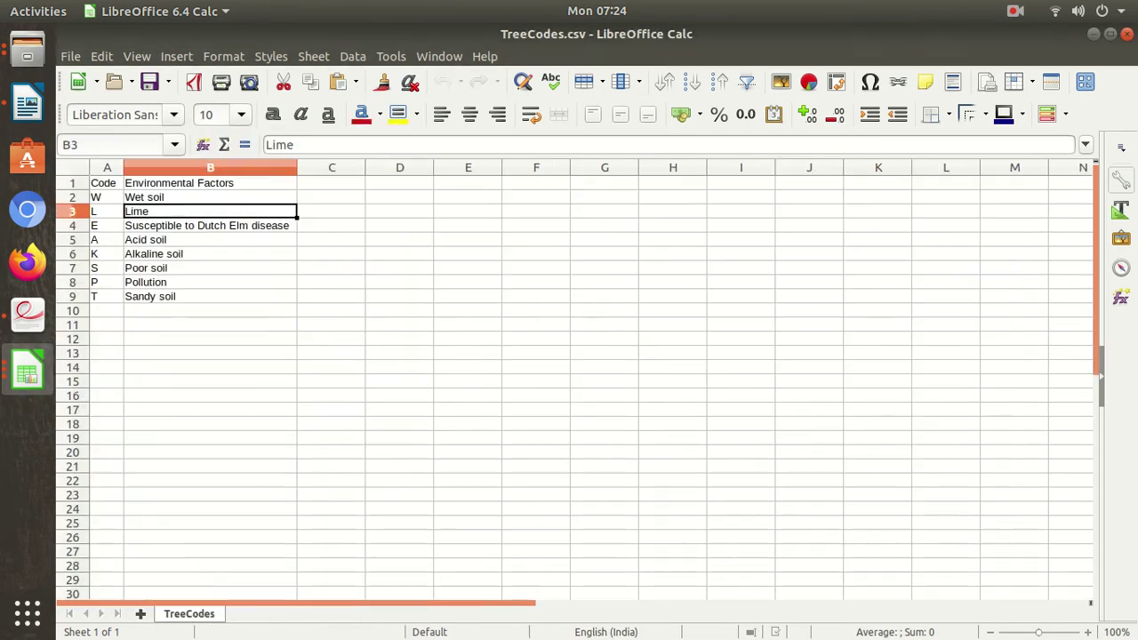
click(107, 197)
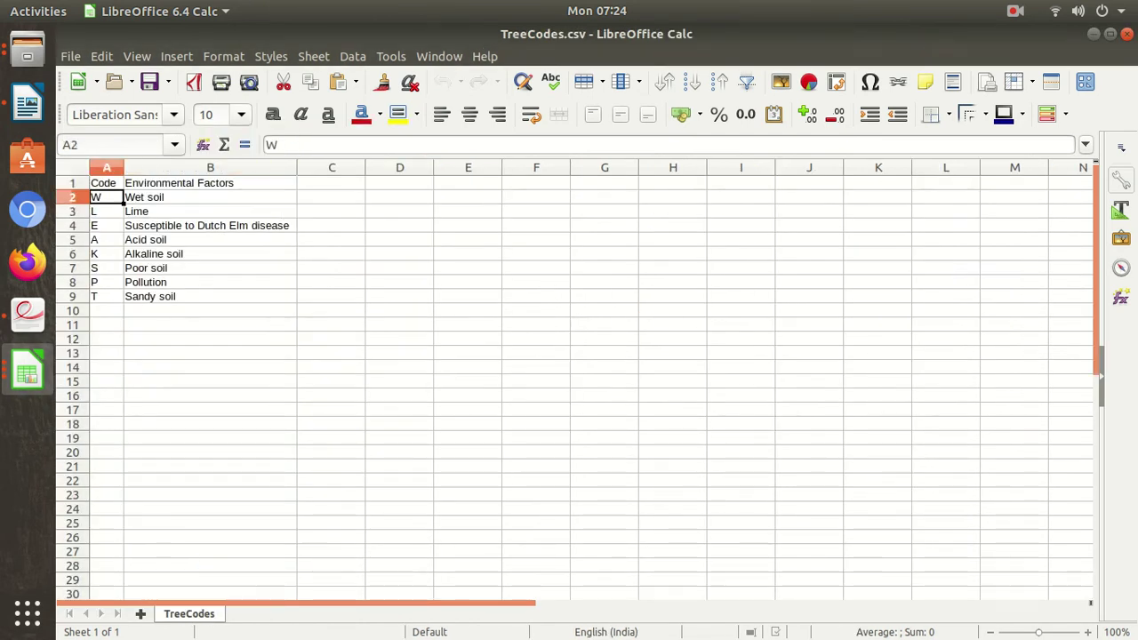
click(26, 311)
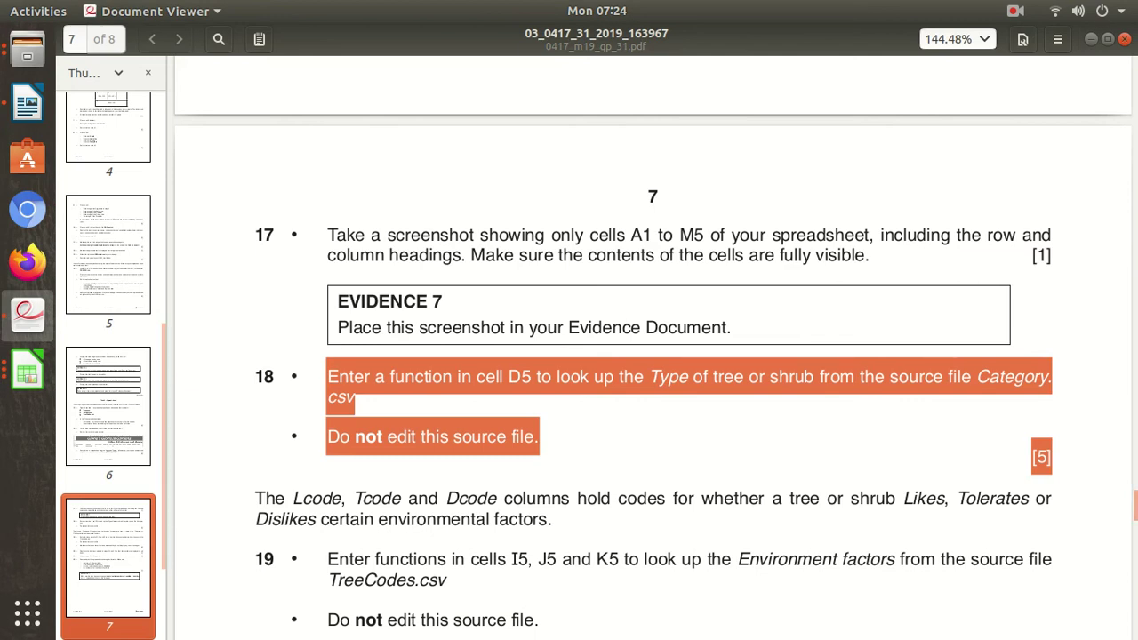
click(27, 374)
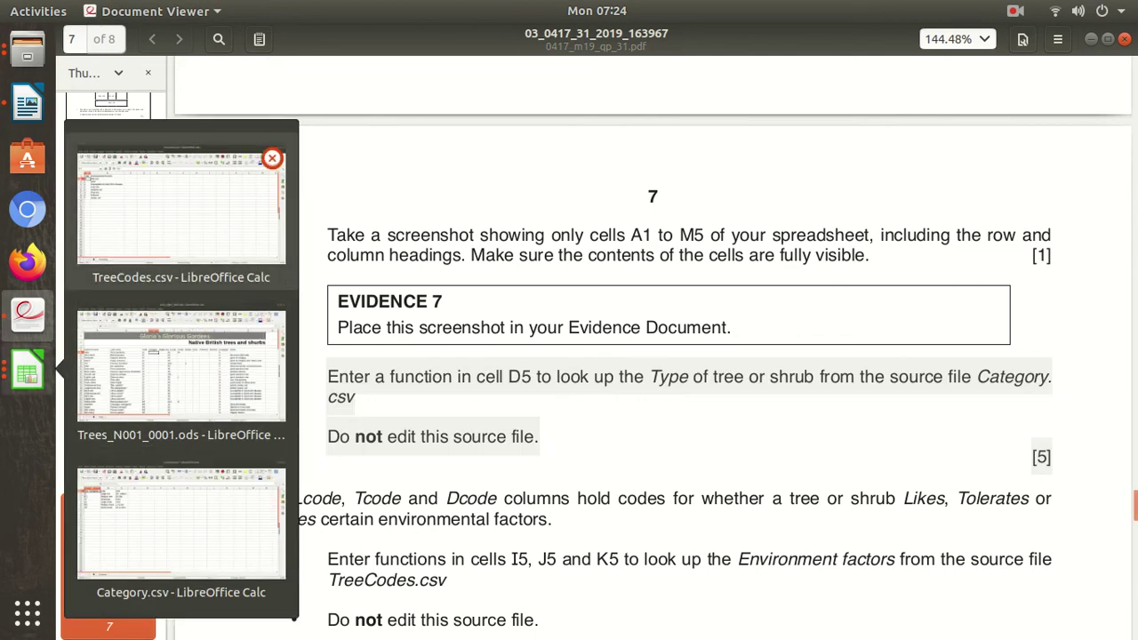
click(182, 364)
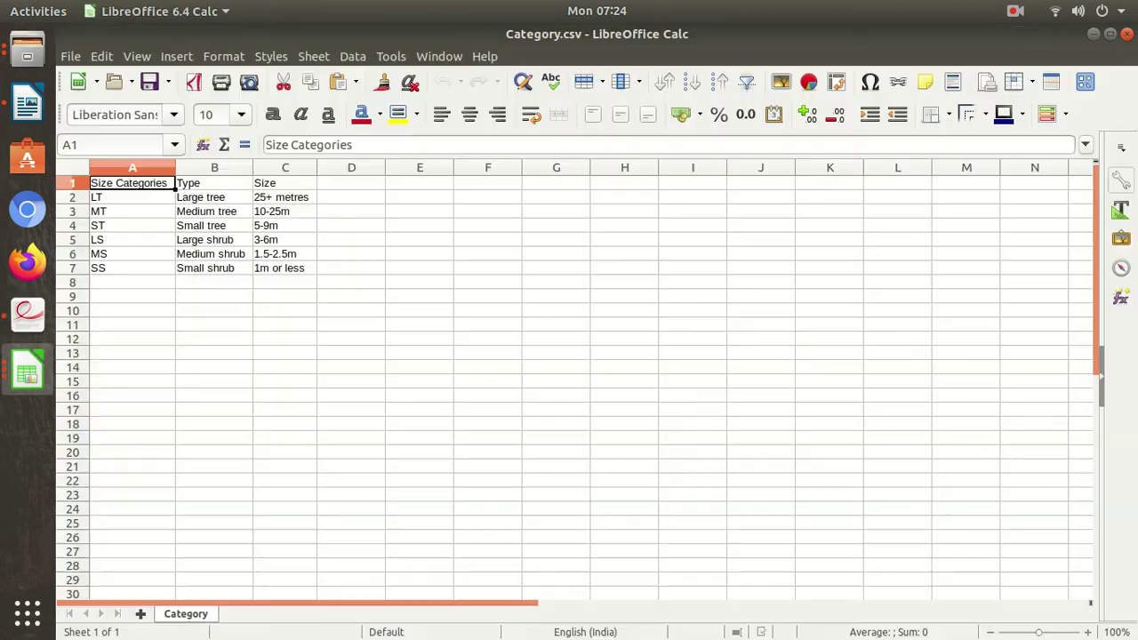
Read the type names for size codes LT, MT and ST, then bring back the Trees spreadsheet.
click(131, 197)
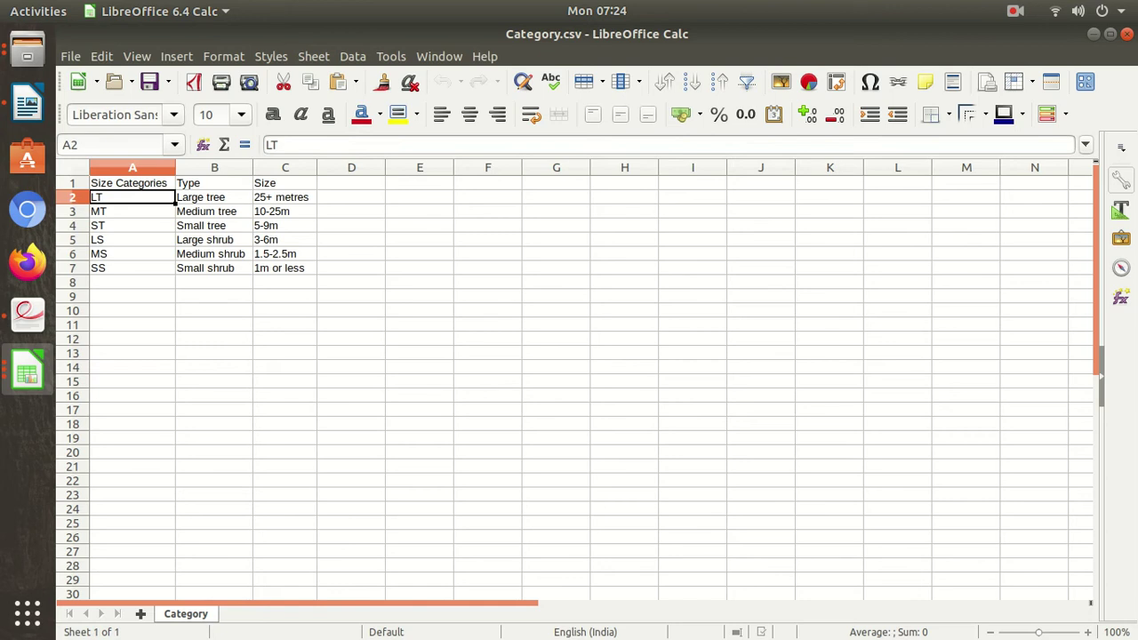
click(214, 197)
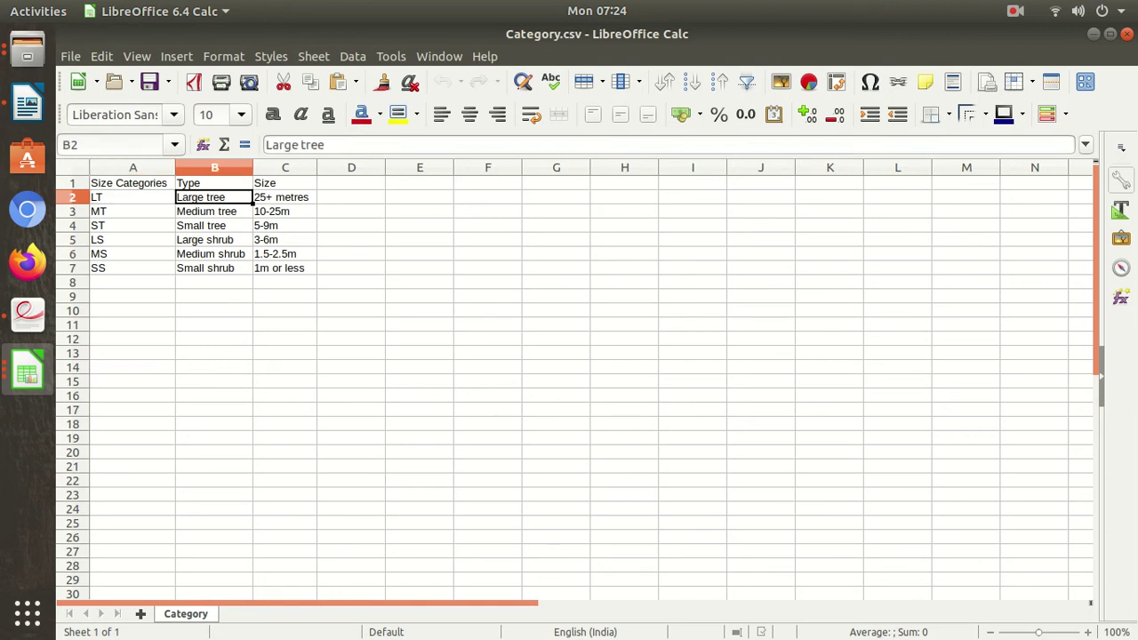
click(132, 211)
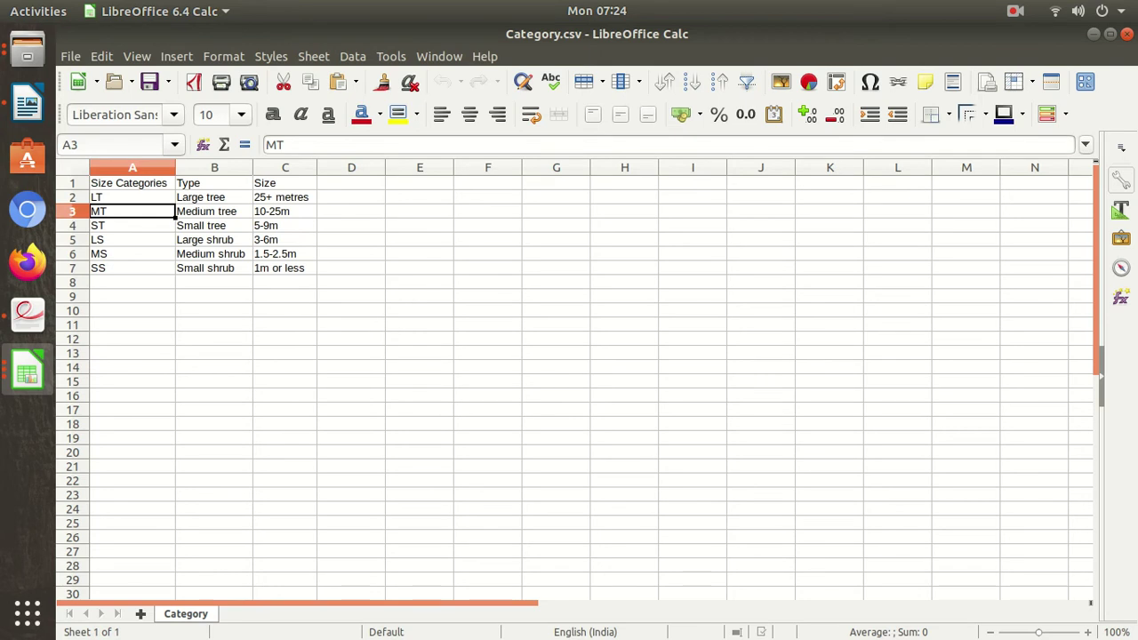
click(213, 211)
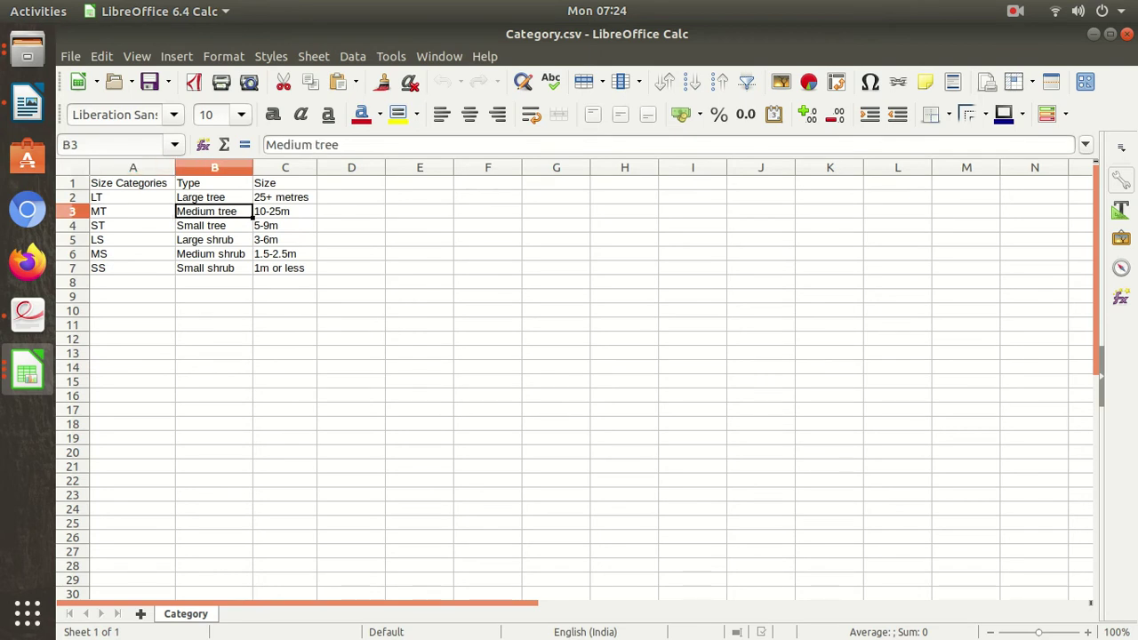
click(132, 225)
click(213, 225)
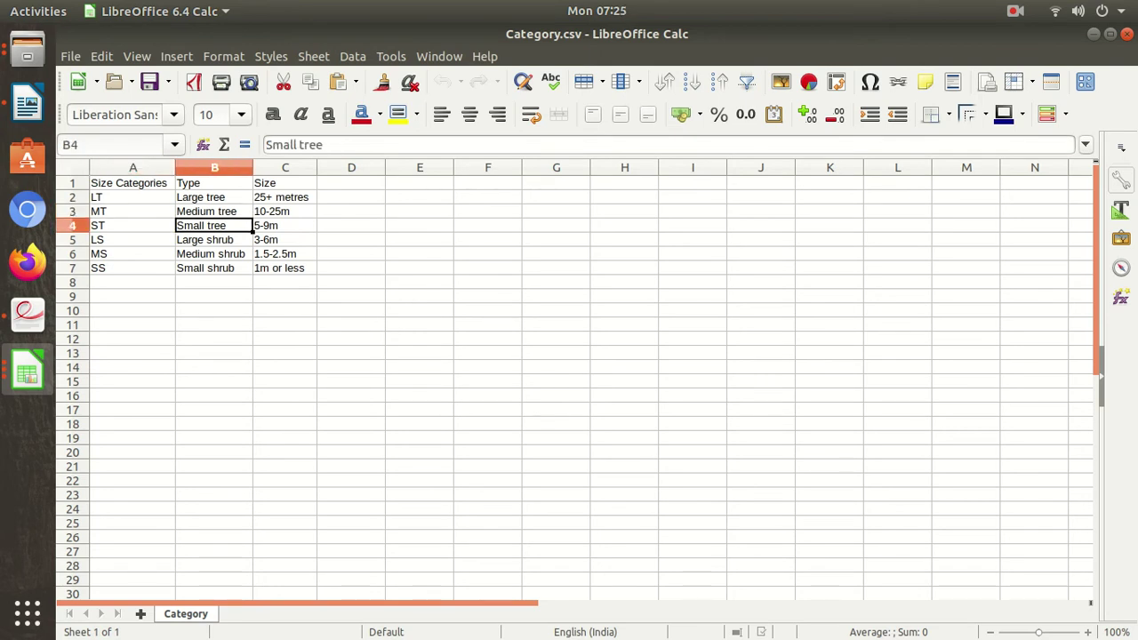
click(28, 371)
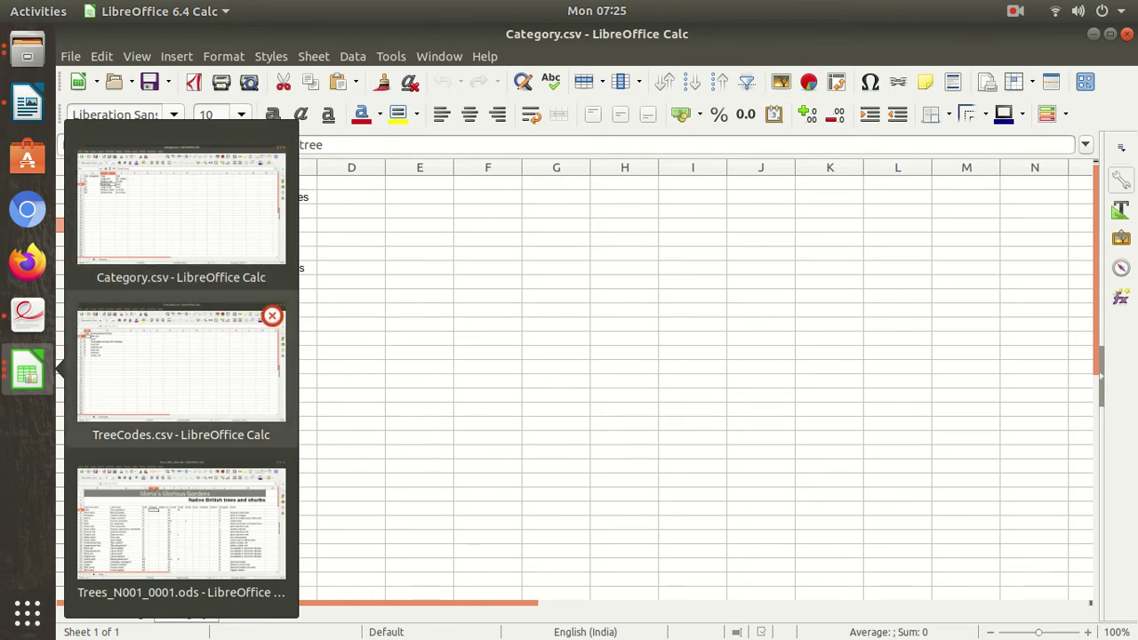
click(181, 524)
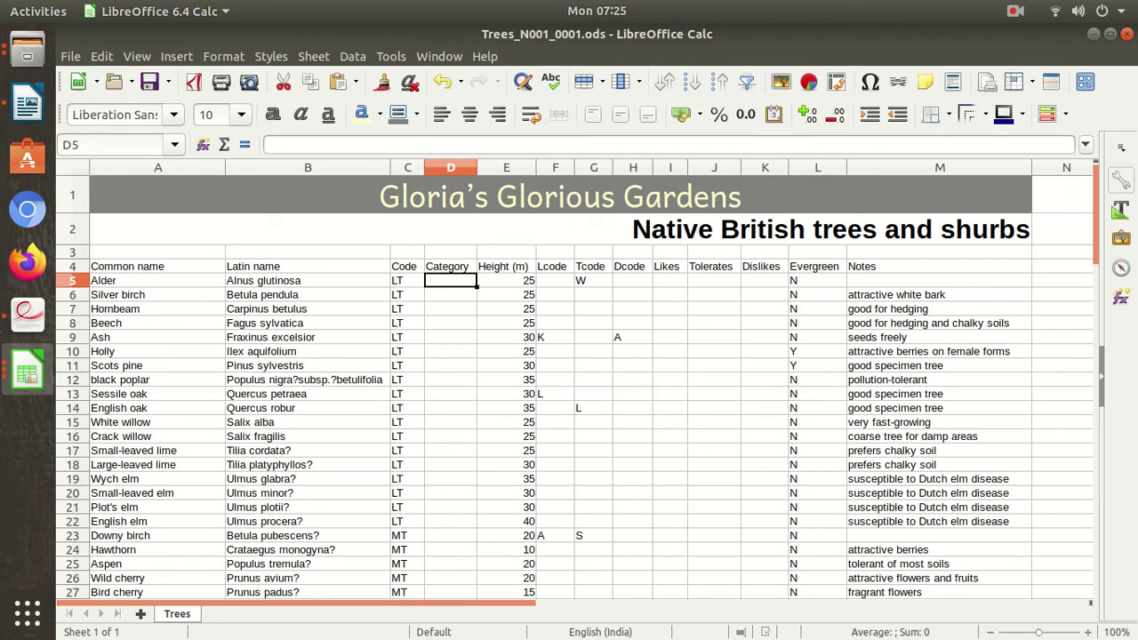
Start D5's formula as =vlookup(C5, using Alder's code as the lookup value.
text(=)
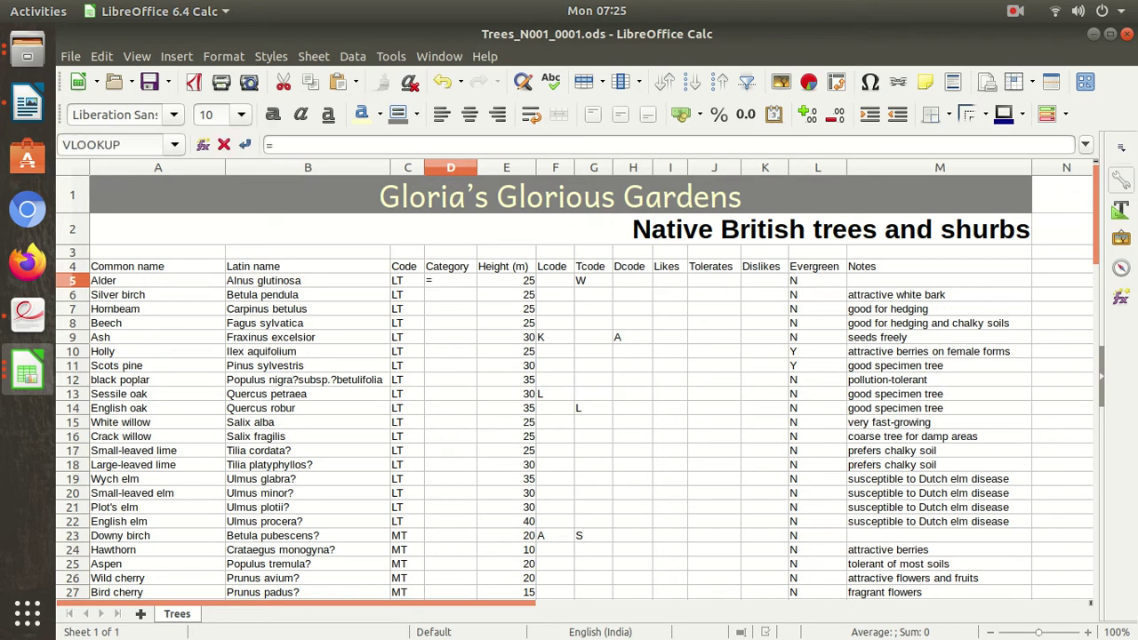
text(vlookup)
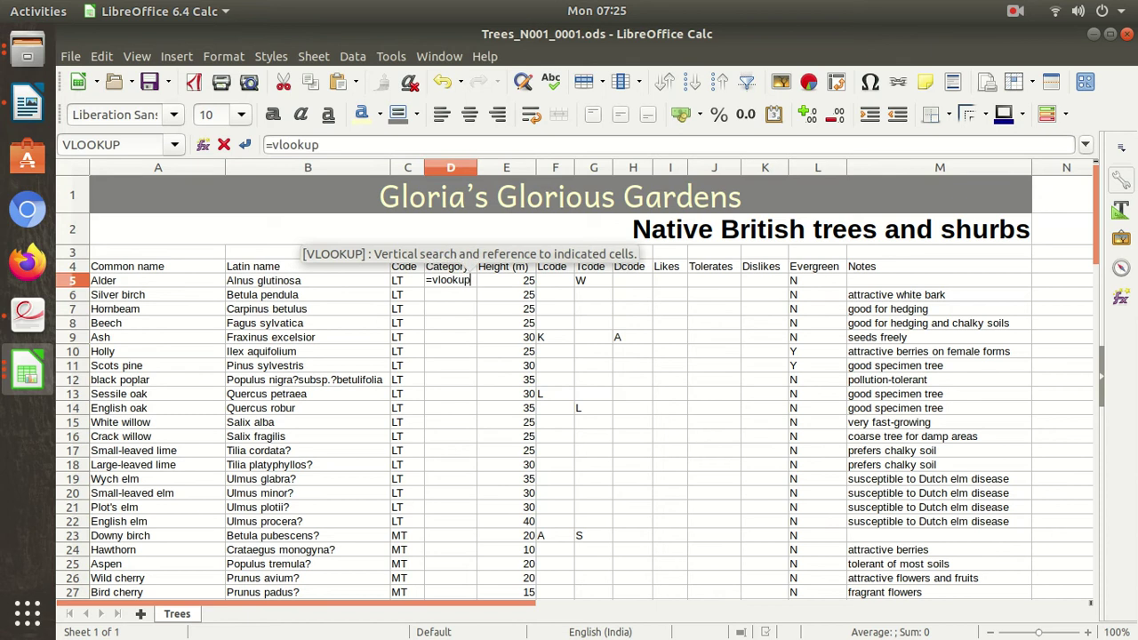
text(()
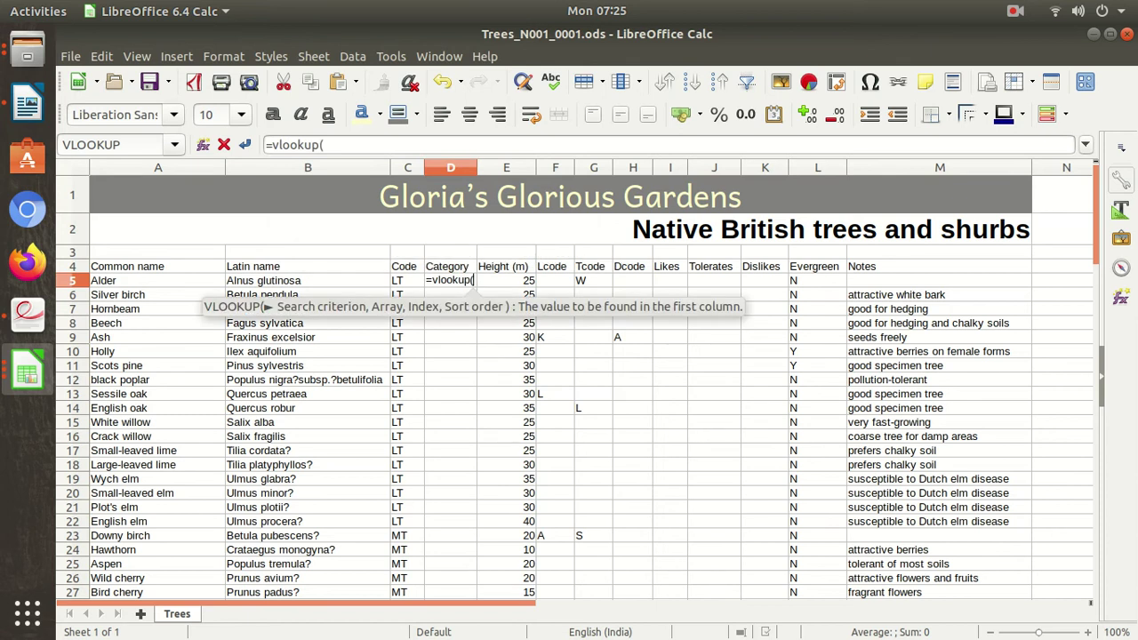
click(407, 280)
click(337, 144)
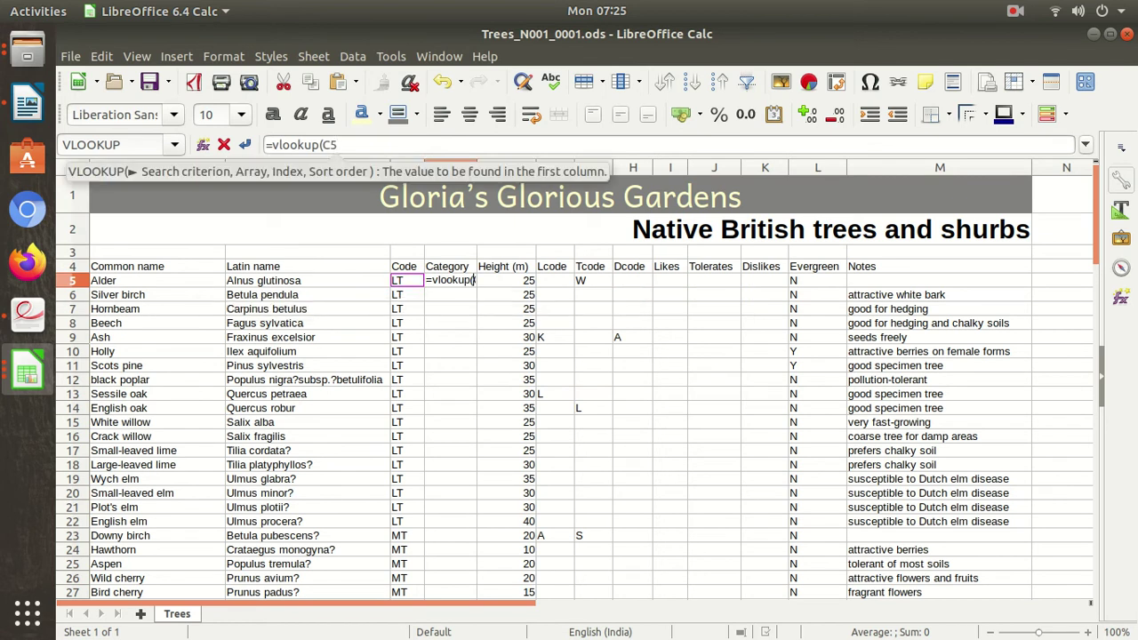
text(,)
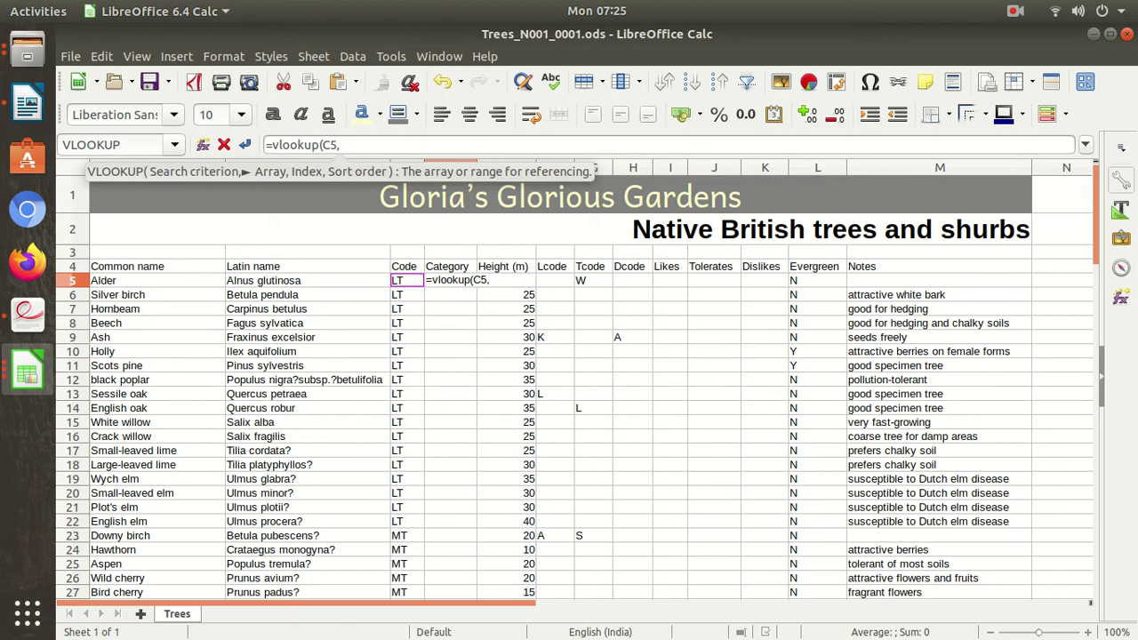
Add Category.csv's A1:C7 as the lookup range, followed by a comma.
click(26, 373)
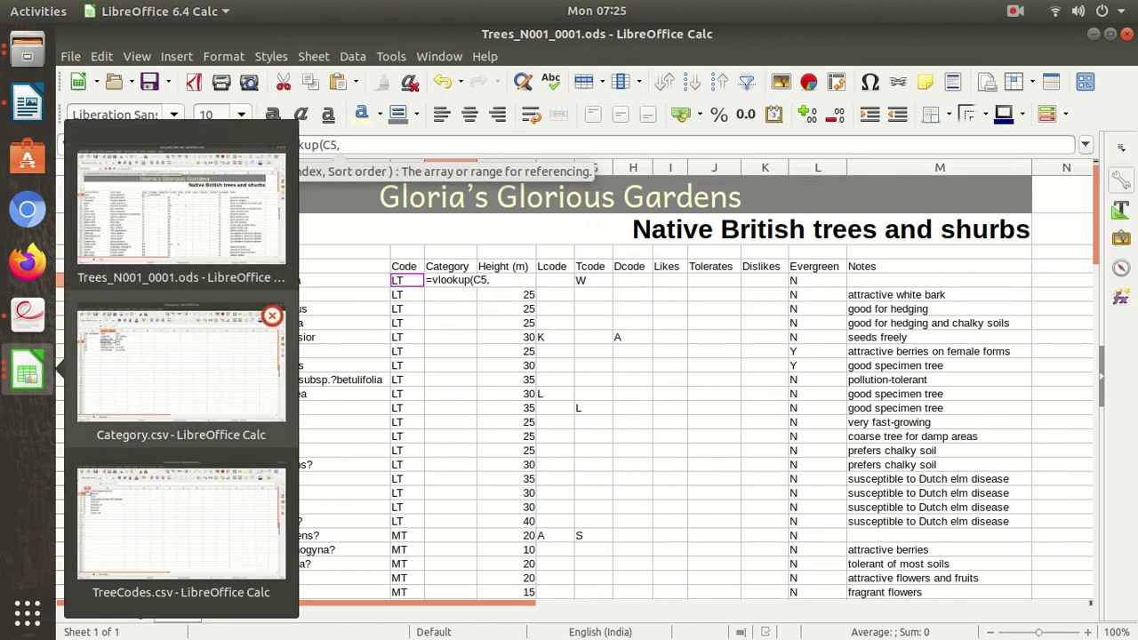
click(180, 368)
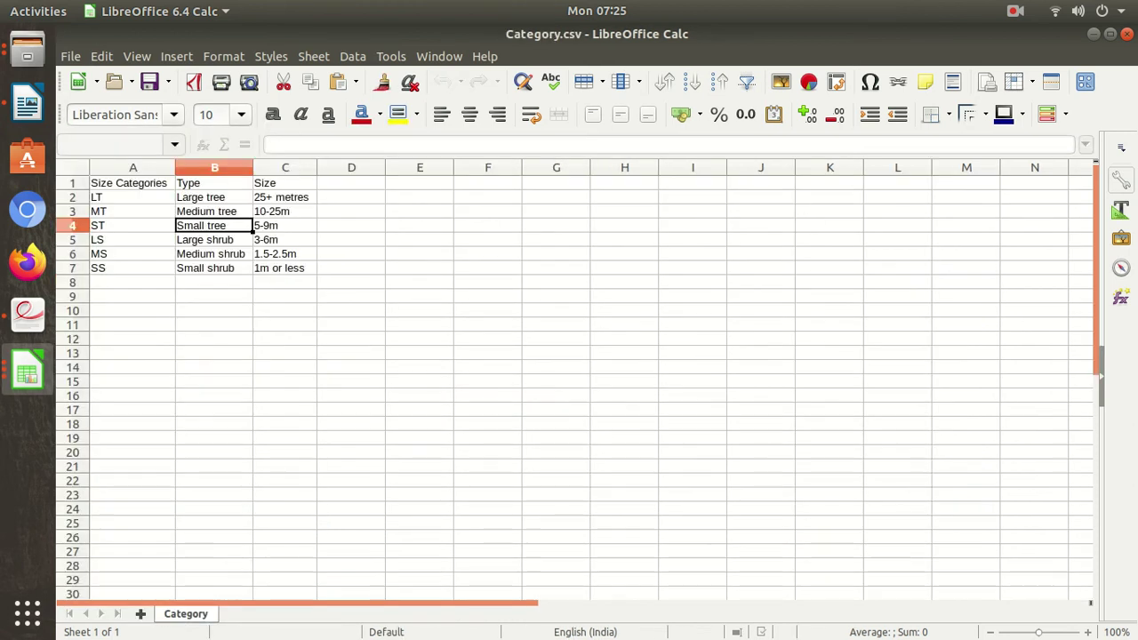
drag(134, 183, 311, 269)
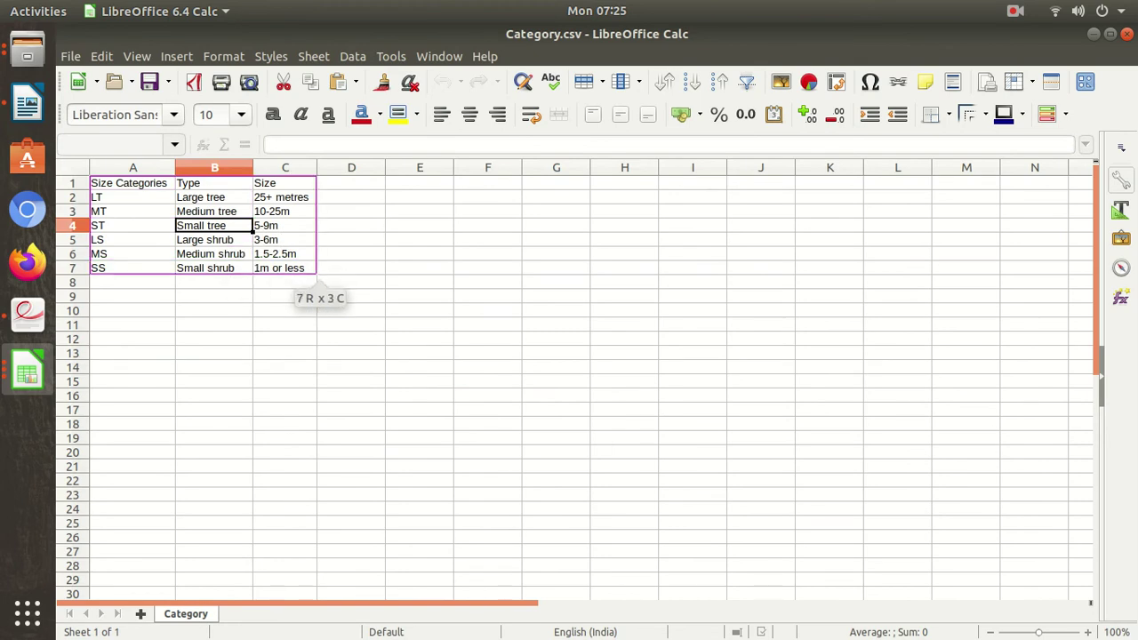
click(26, 373)
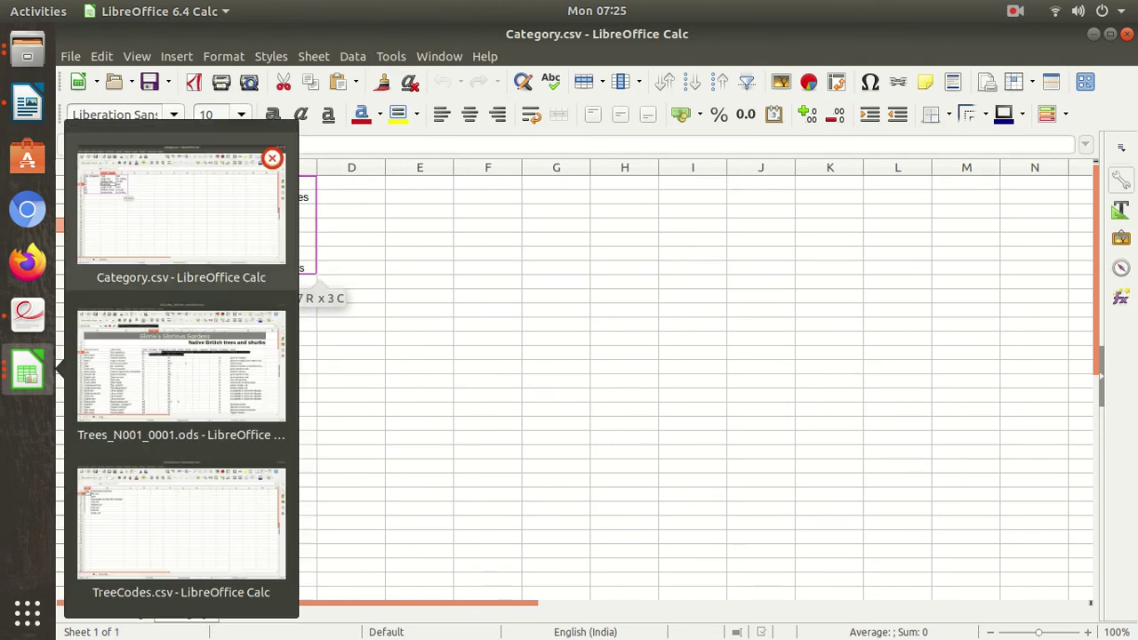
click(177, 356)
click(477, 144)
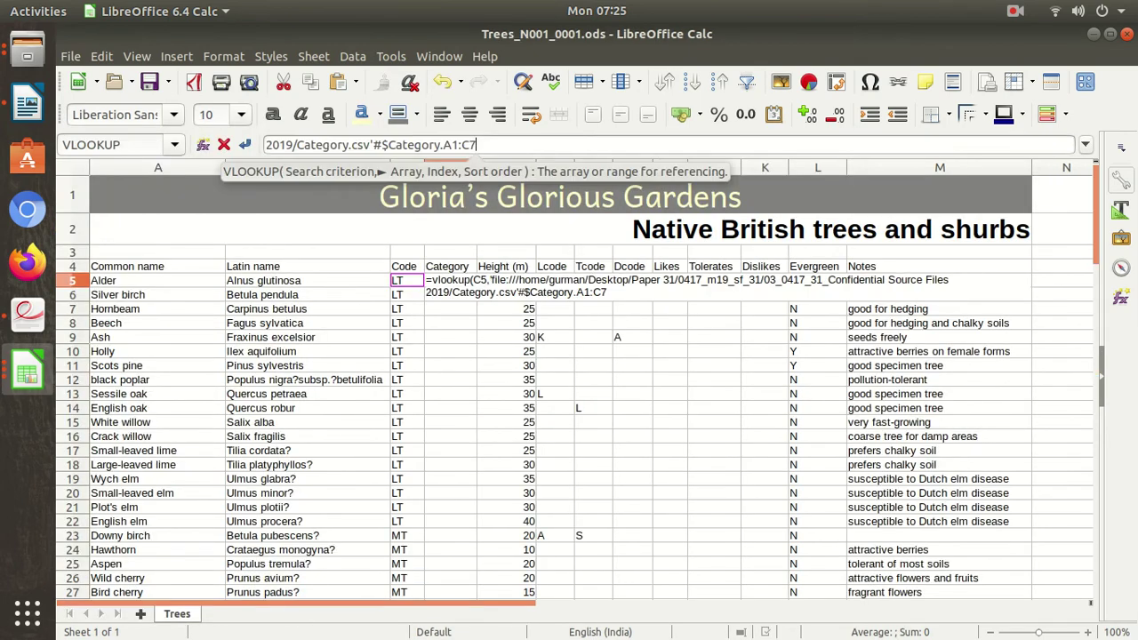
text(,)
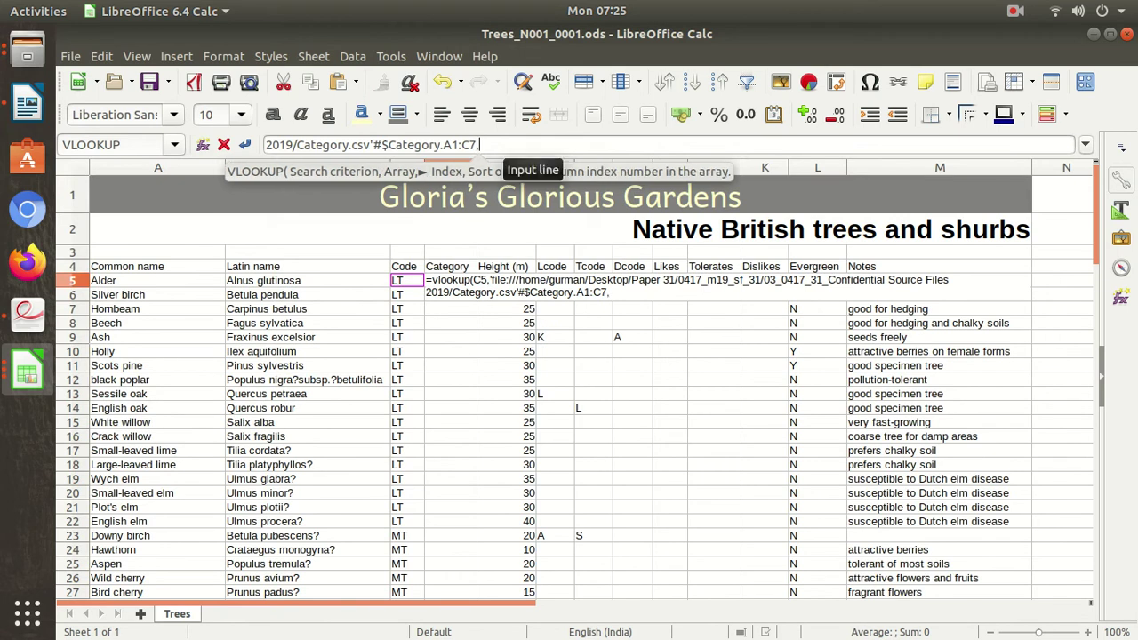
Check Category.csv's columns, then return to the Trees formula still being edited.
click(27, 372)
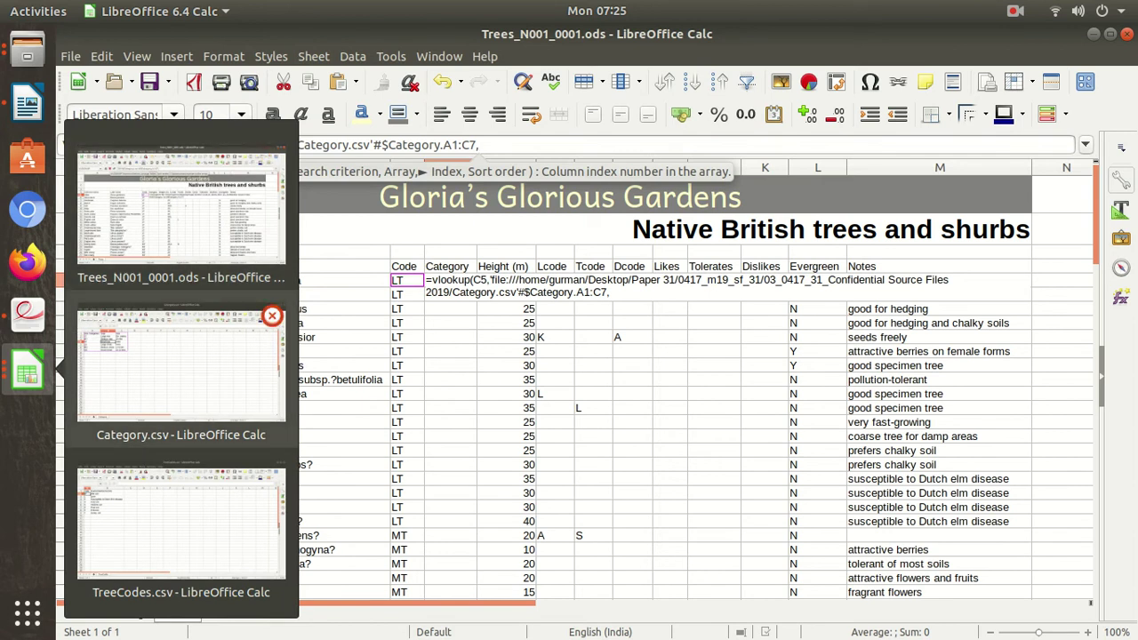
click(182, 364)
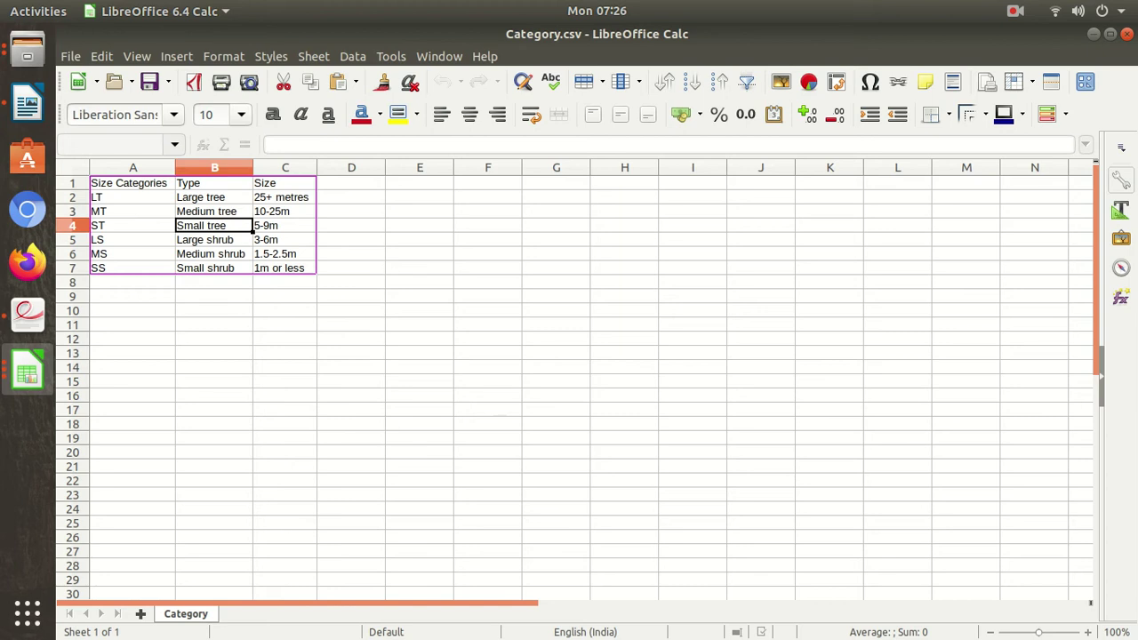
click(27, 371)
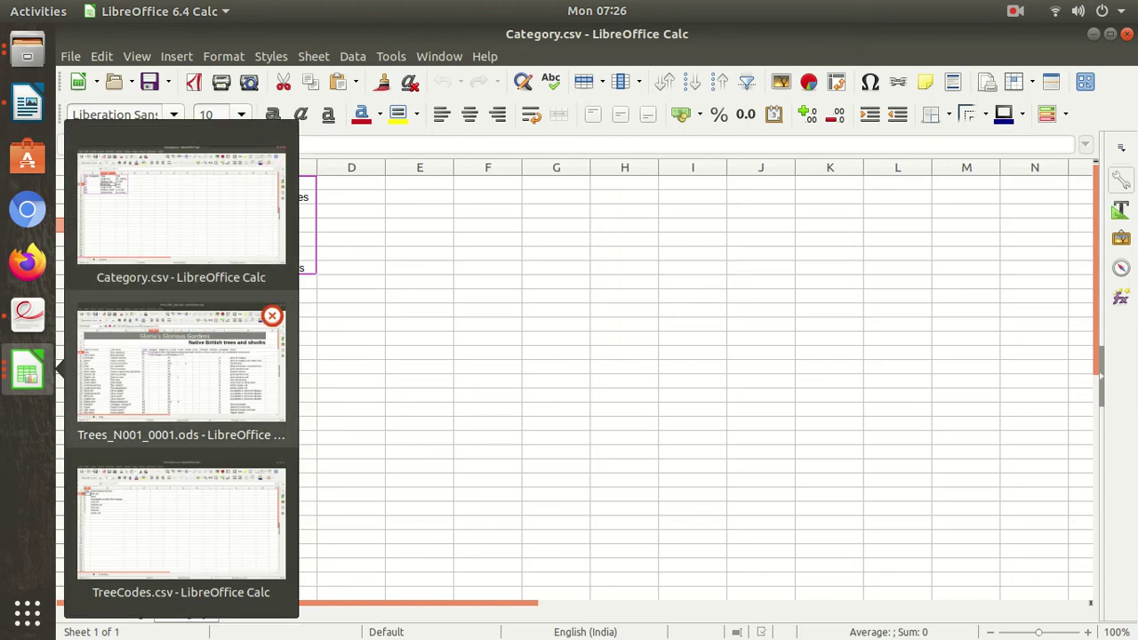
click(181, 364)
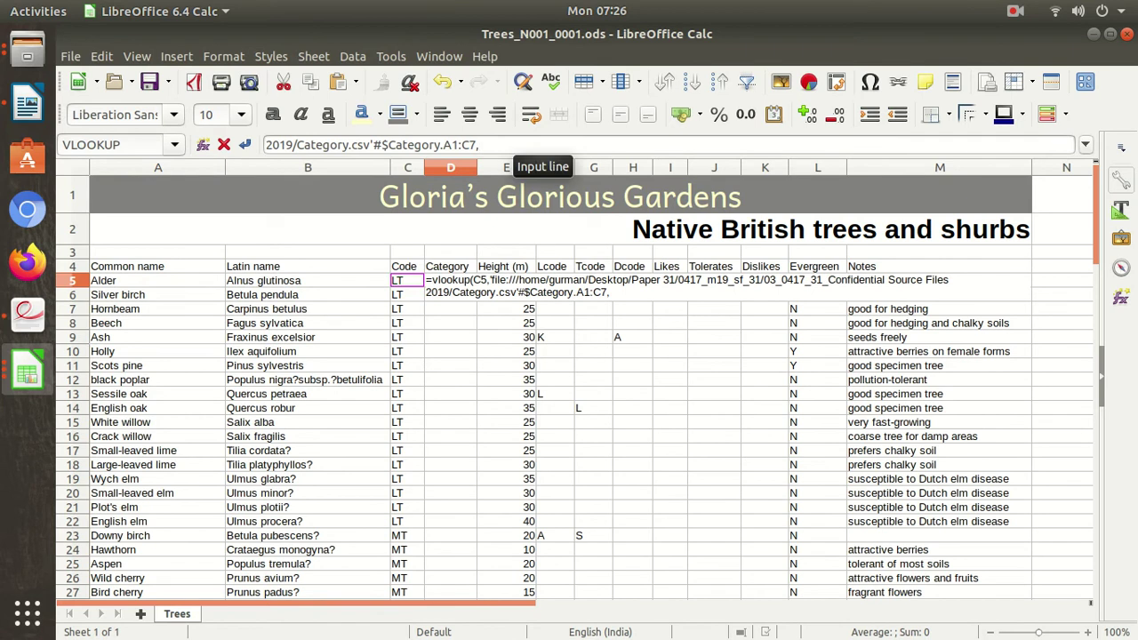
Complete D5's VLOOKUP with column index 2 and exact match 0.
text(2,)
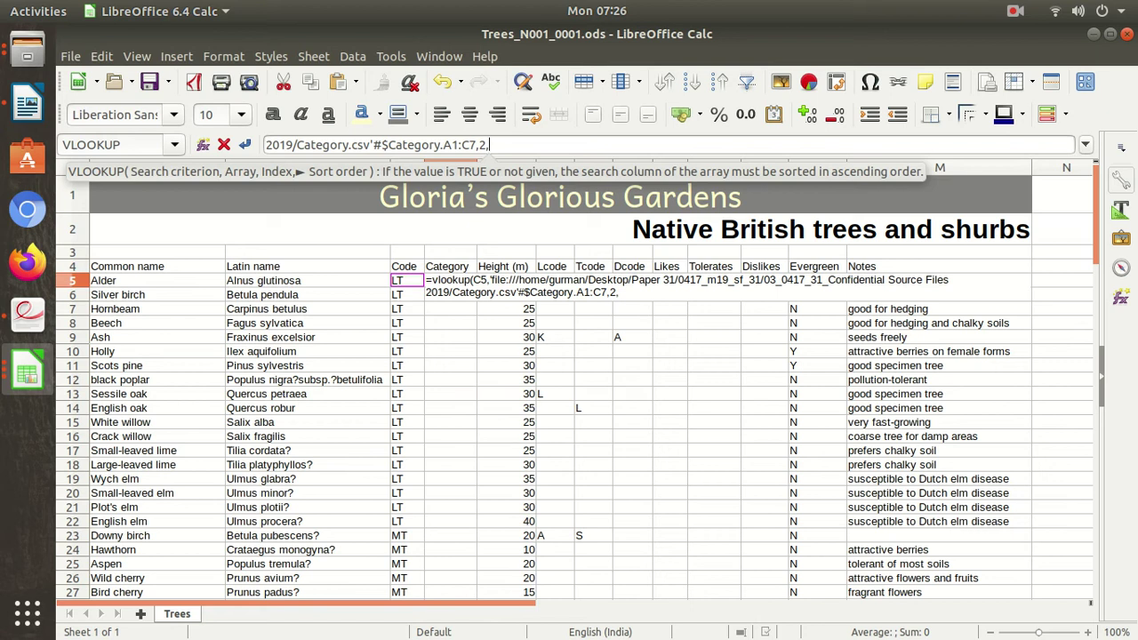
text(0)
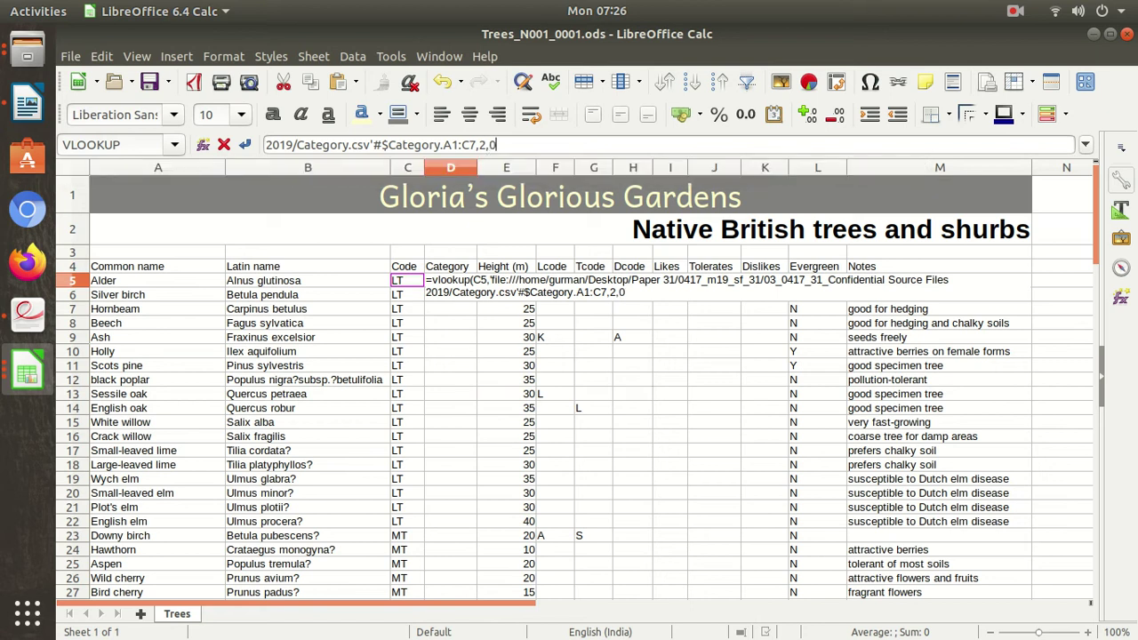
key(Return)
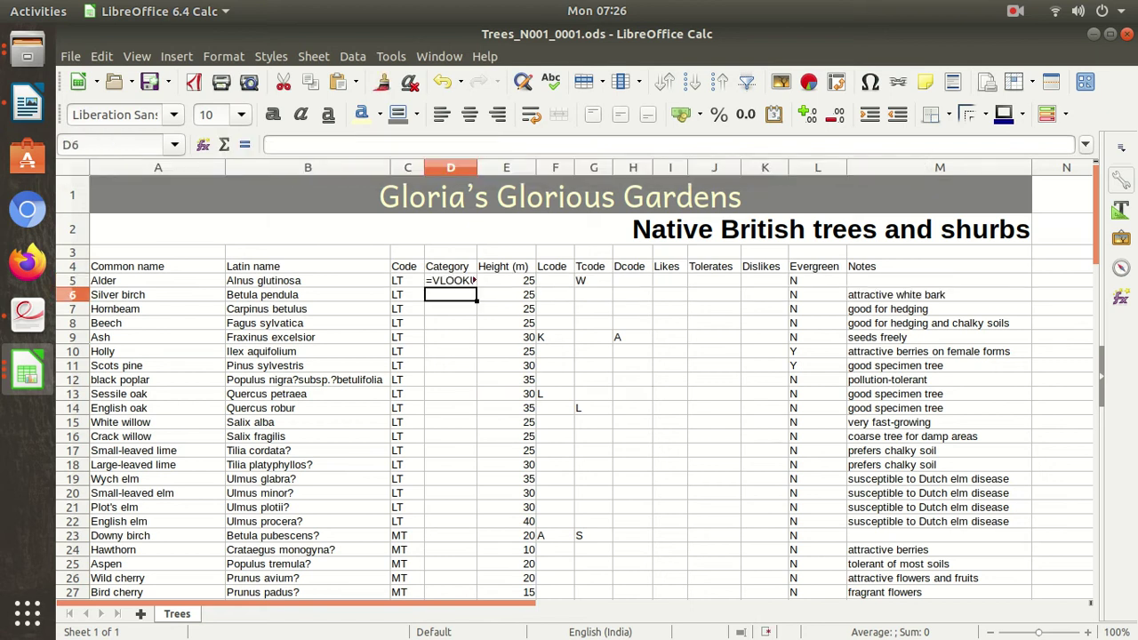
Turn off View > Show Formula so D5 displays Large tree.
key(alt+v)
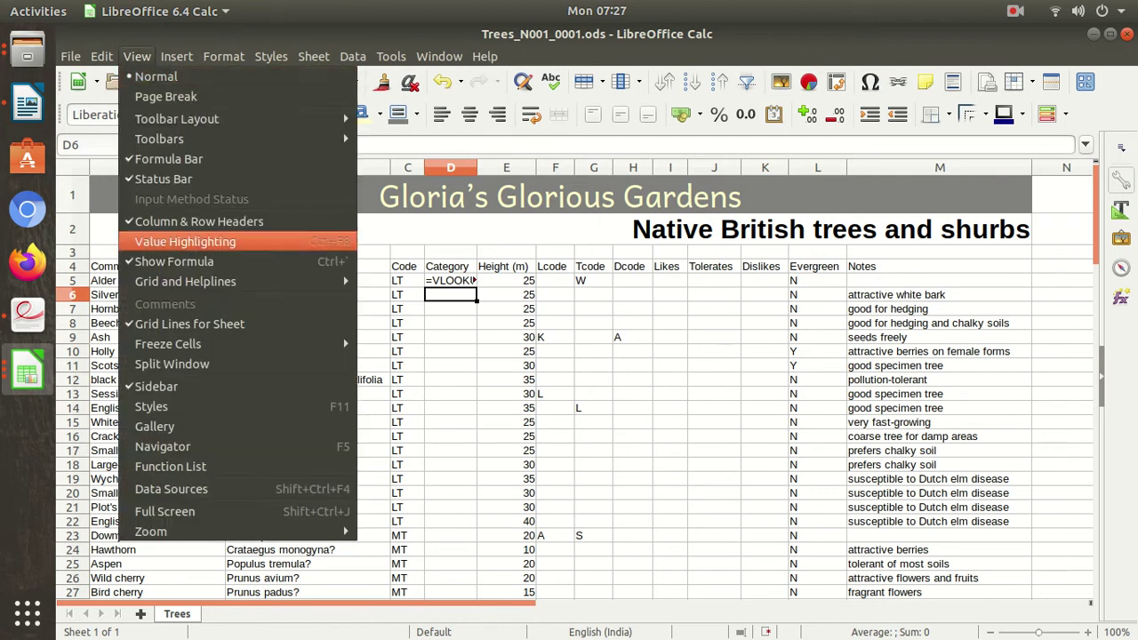
key(Up)
key(Up)
key(Up)
key(Up)
key(Up)
key(Up)
key(Return)
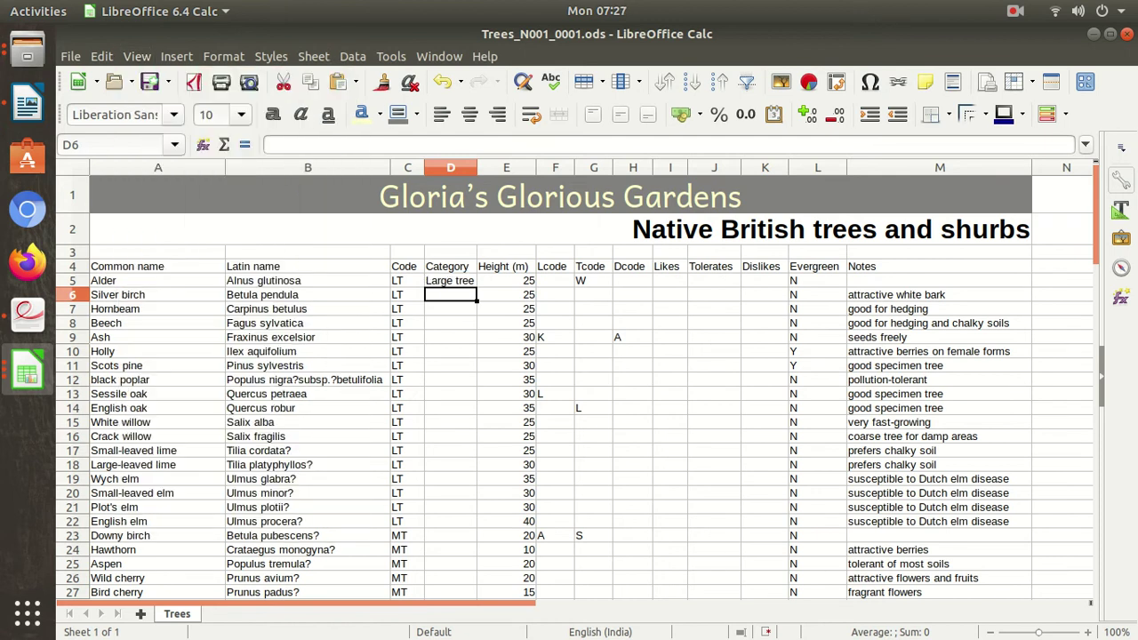
Review the full D5 lookup formula in the expanded input line.
click(450, 280)
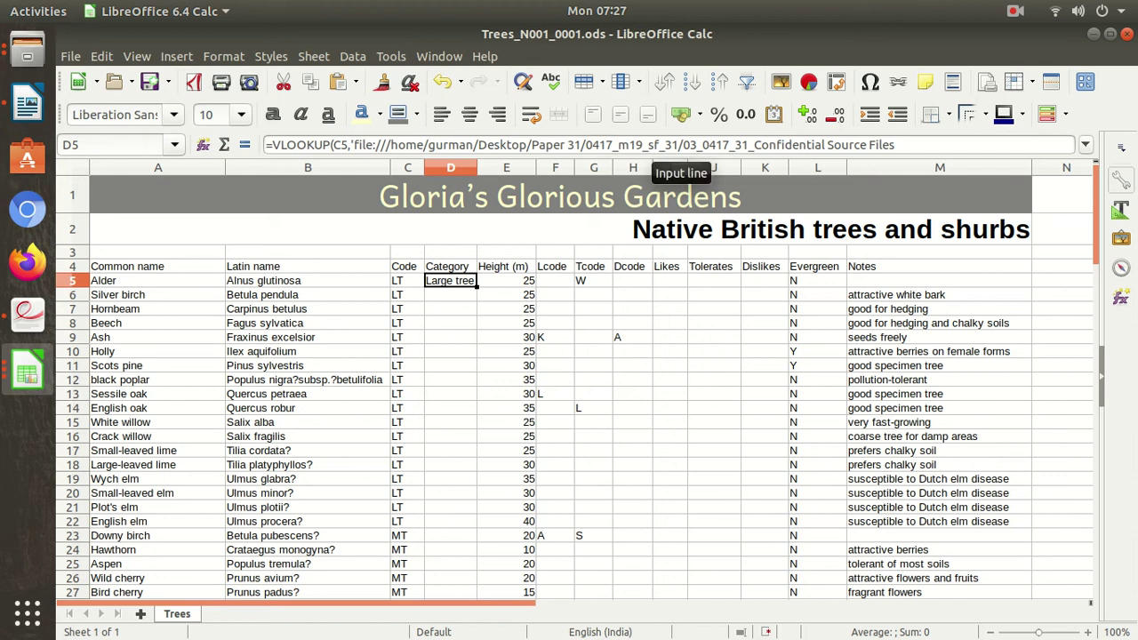
click(1085, 144)
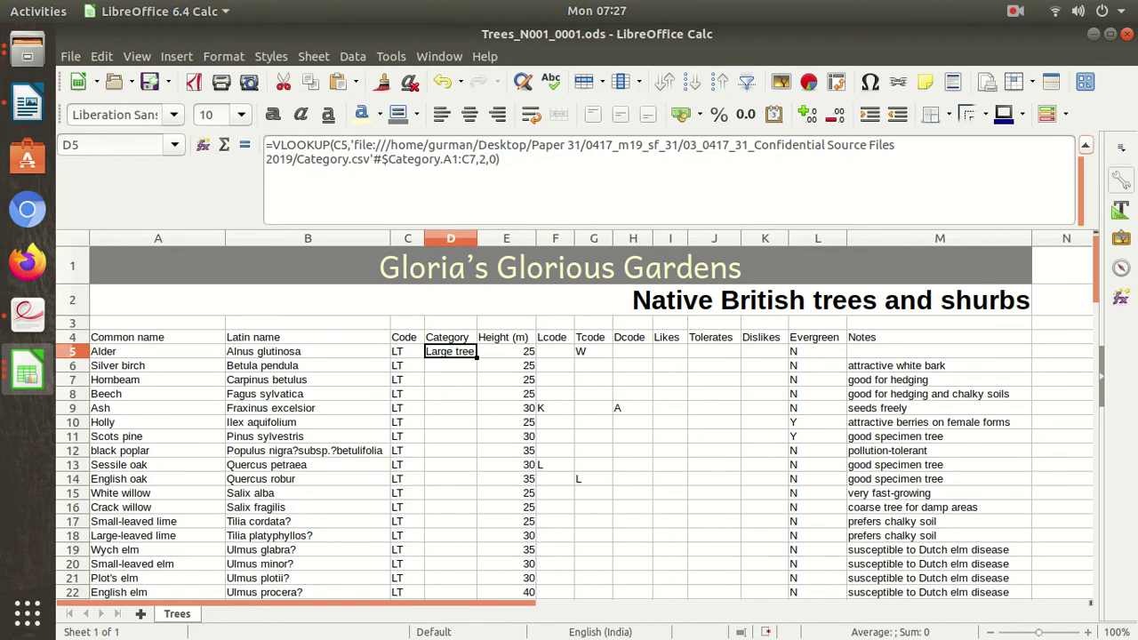
click(451, 159)
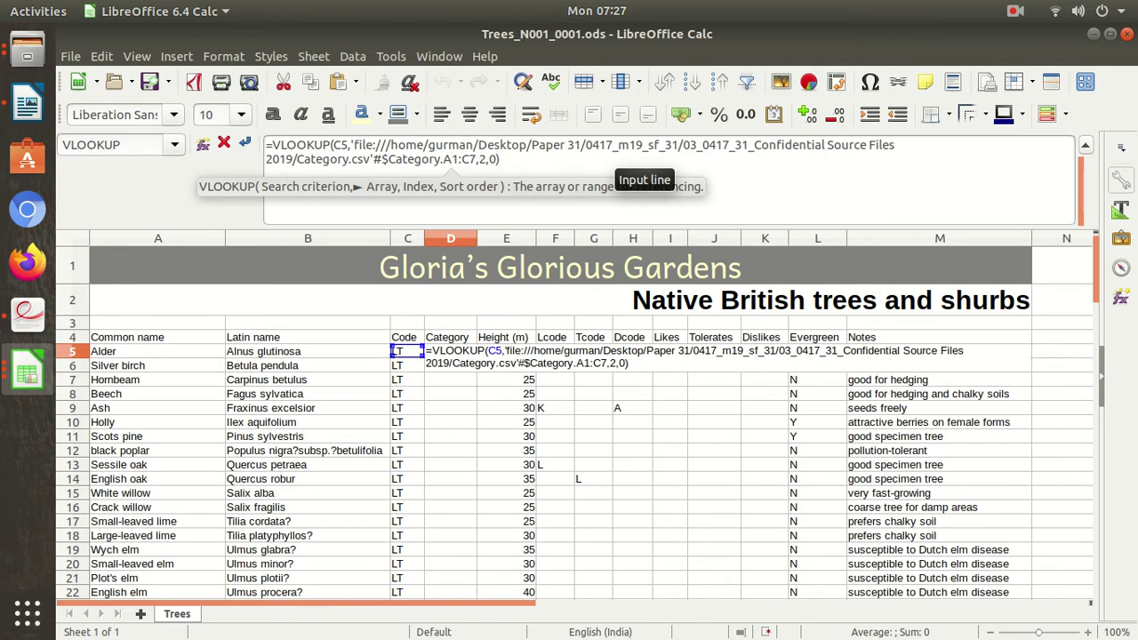
key(Return)
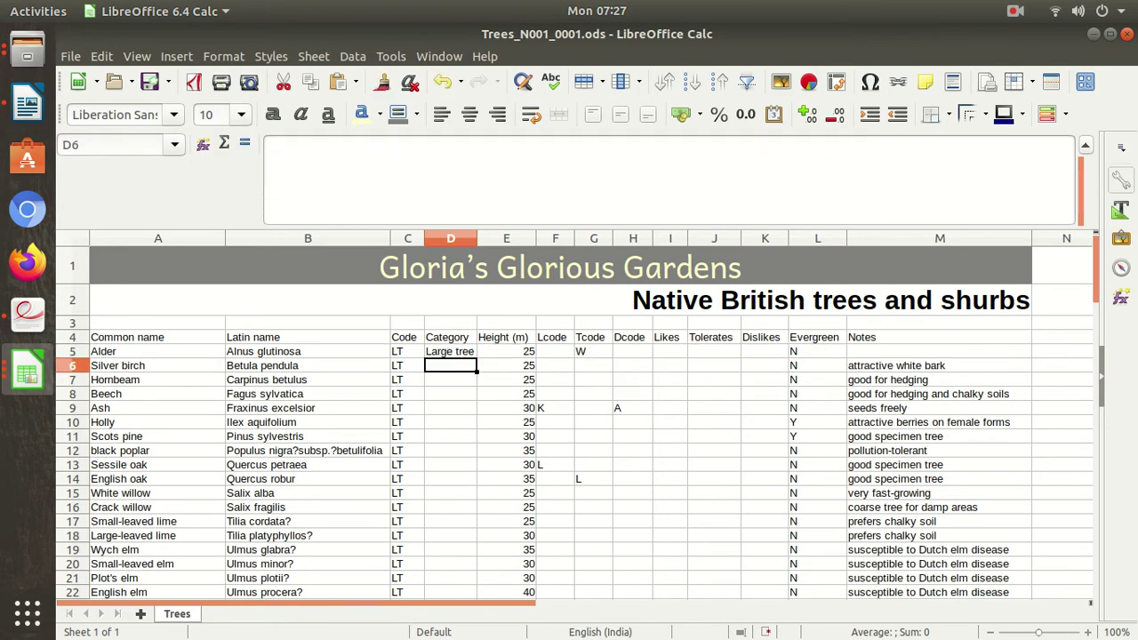
Copy the D5 lookup into D6 and reselect its Category.csv range, ending up at A2:C8.
click(450, 351)
drag(477, 358, 462, 367)
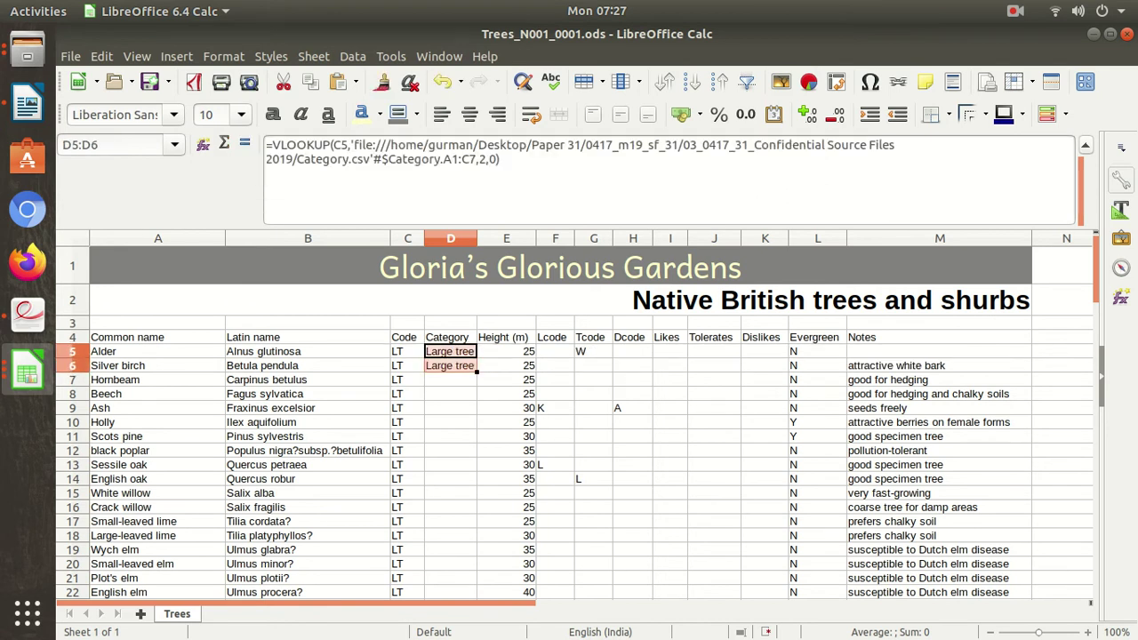
click(450, 365)
click(451, 159)
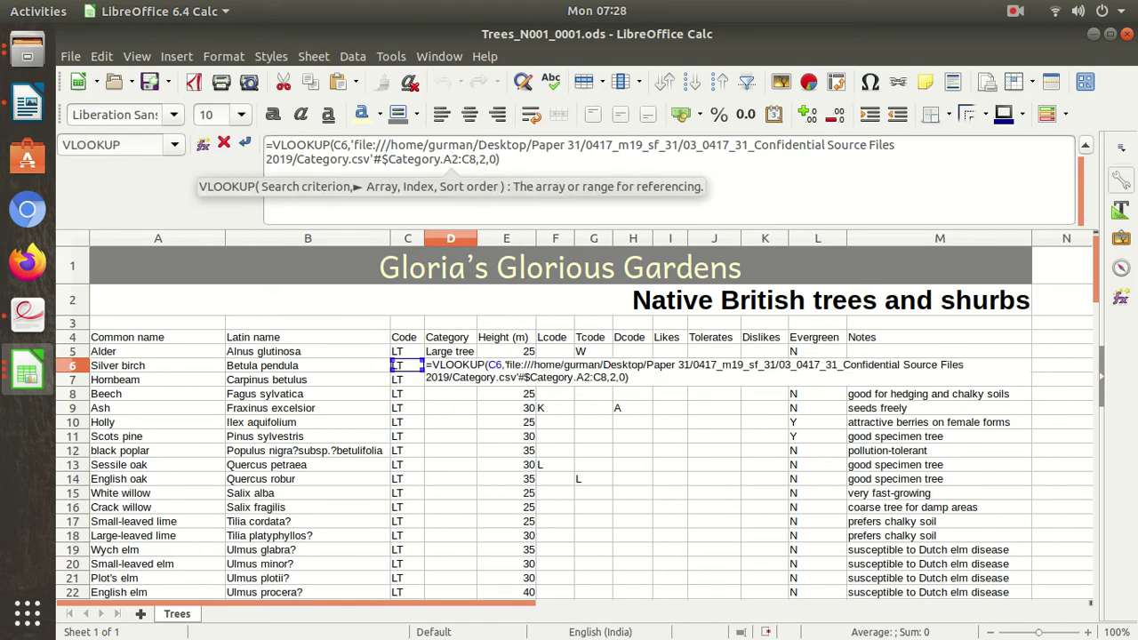
click(26, 372)
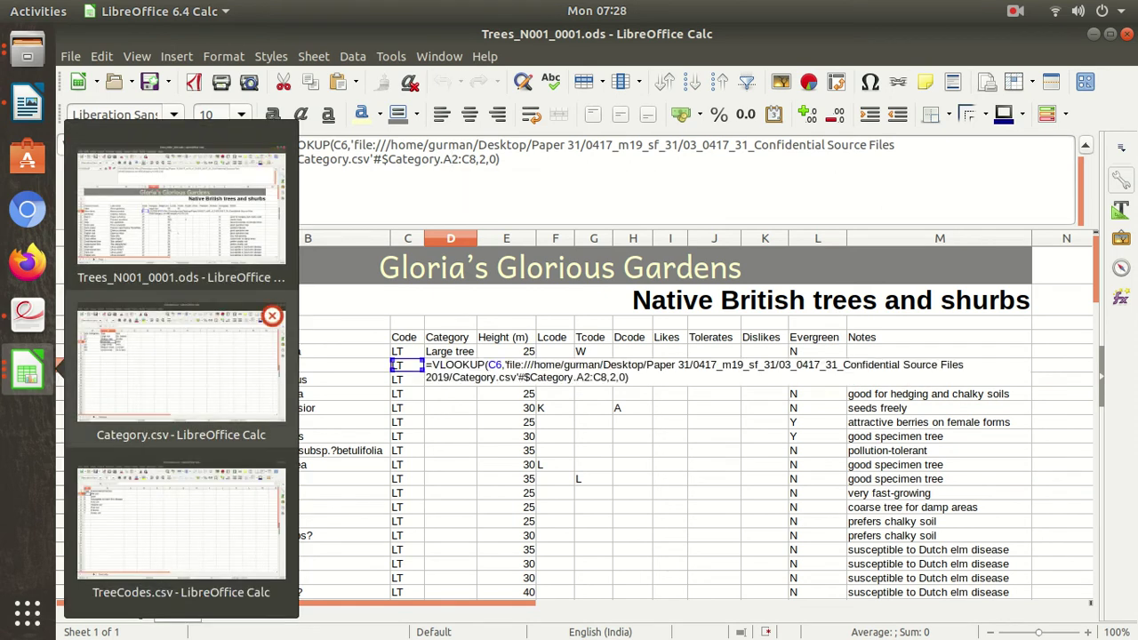
click(182, 364)
drag(133, 183, 311, 271)
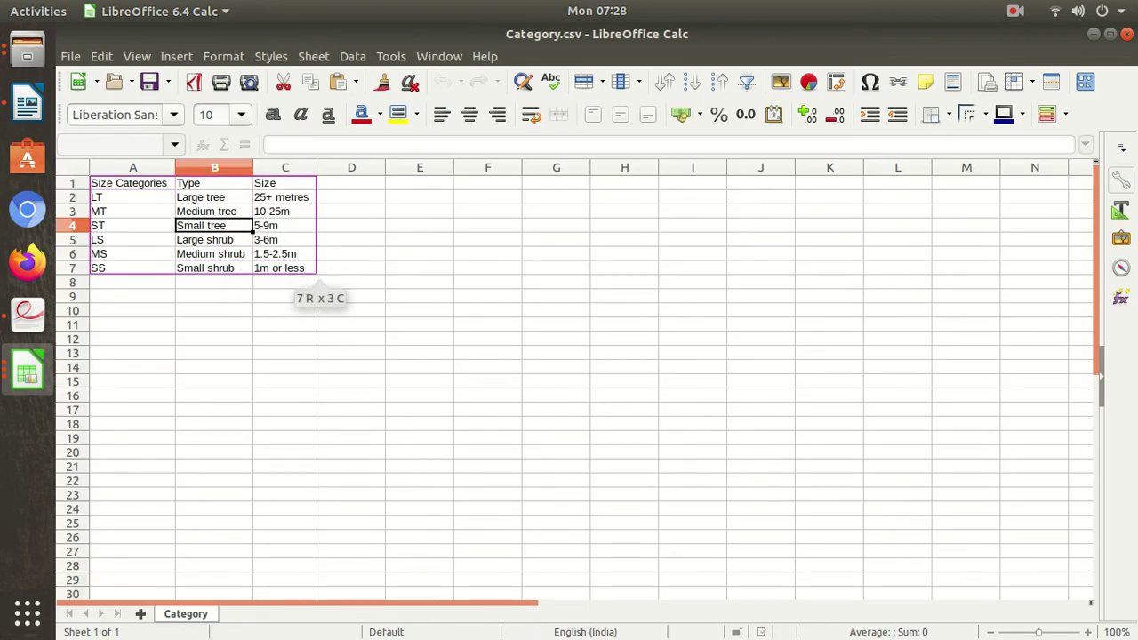
drag(97, 197, 311, 282)
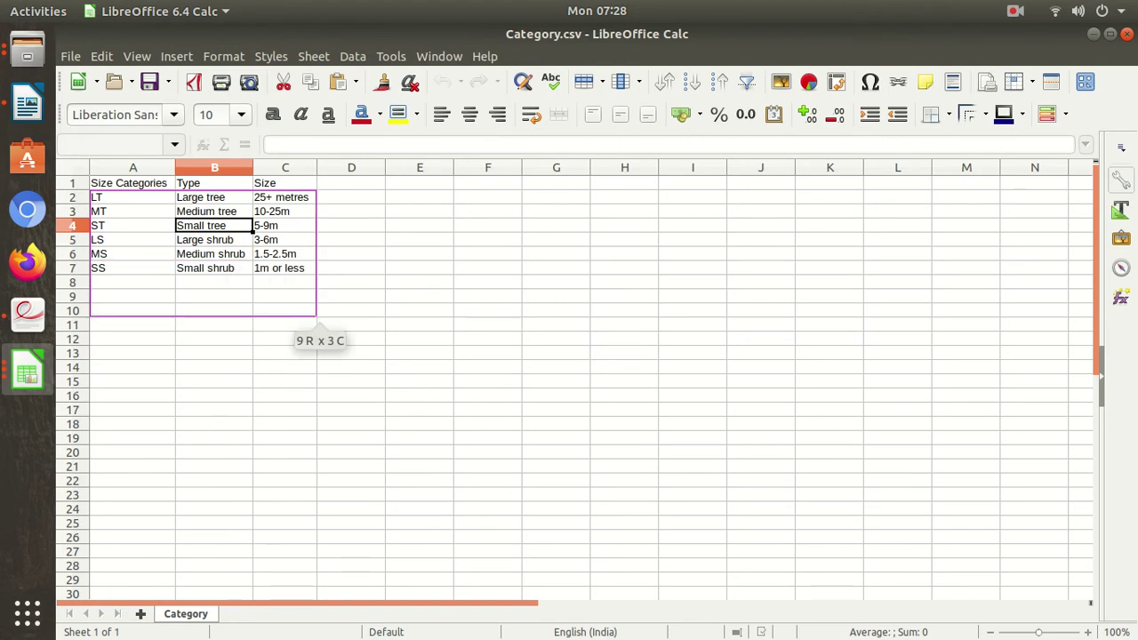
key(Return)
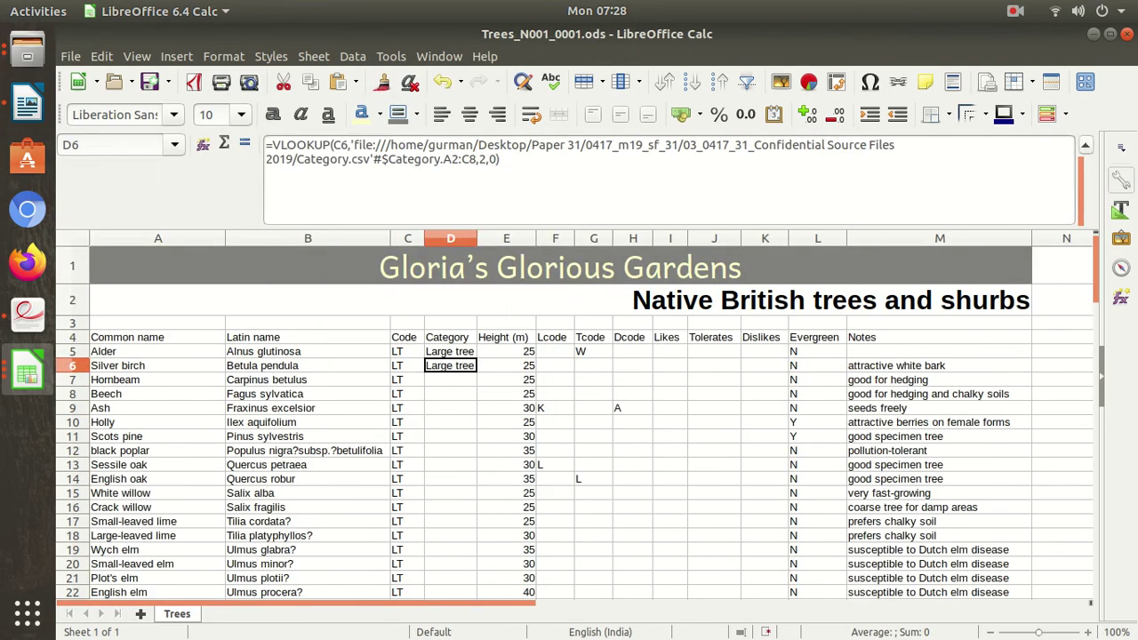
Make D5's lookup range absolute as $A$1:$C$7 with Shift+F4.
click(449, 351)
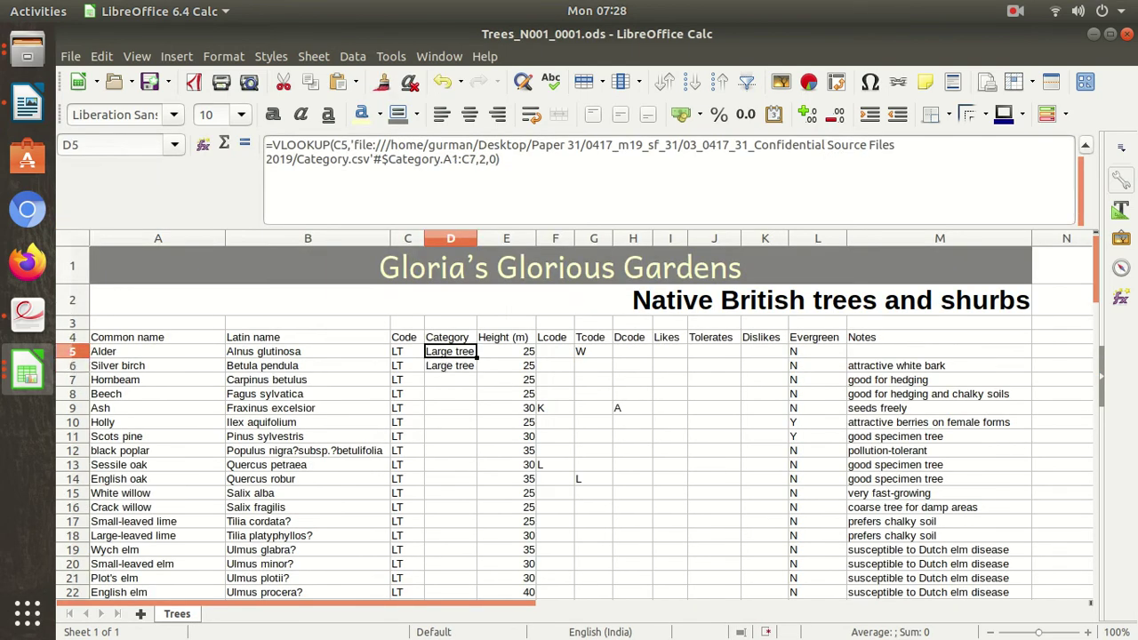
click(452, 159)
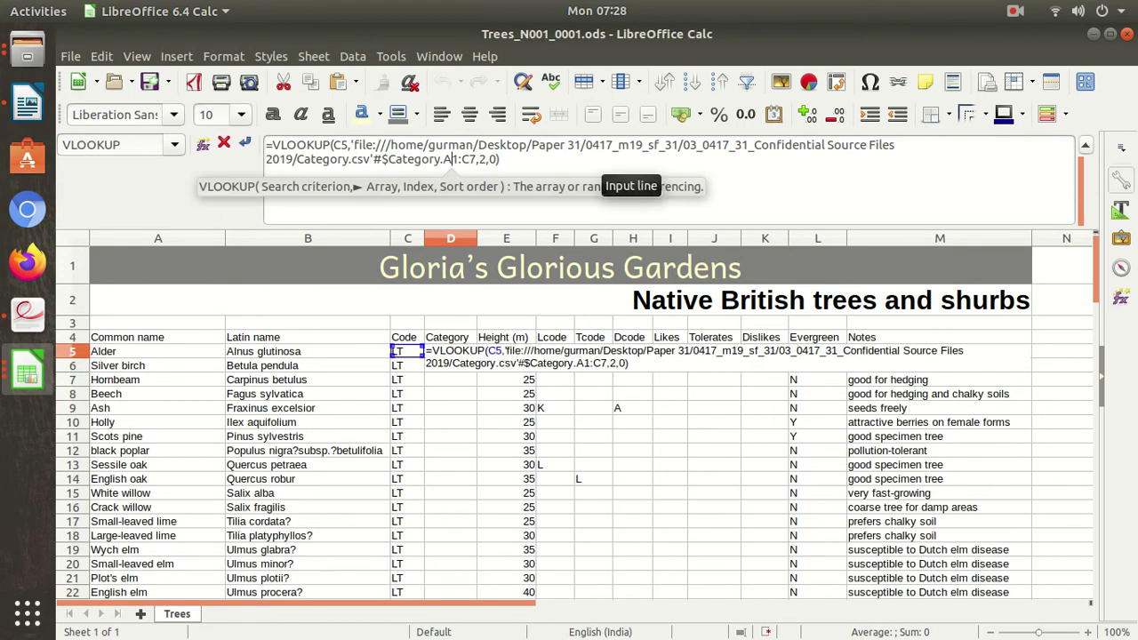
key(shift+F4)
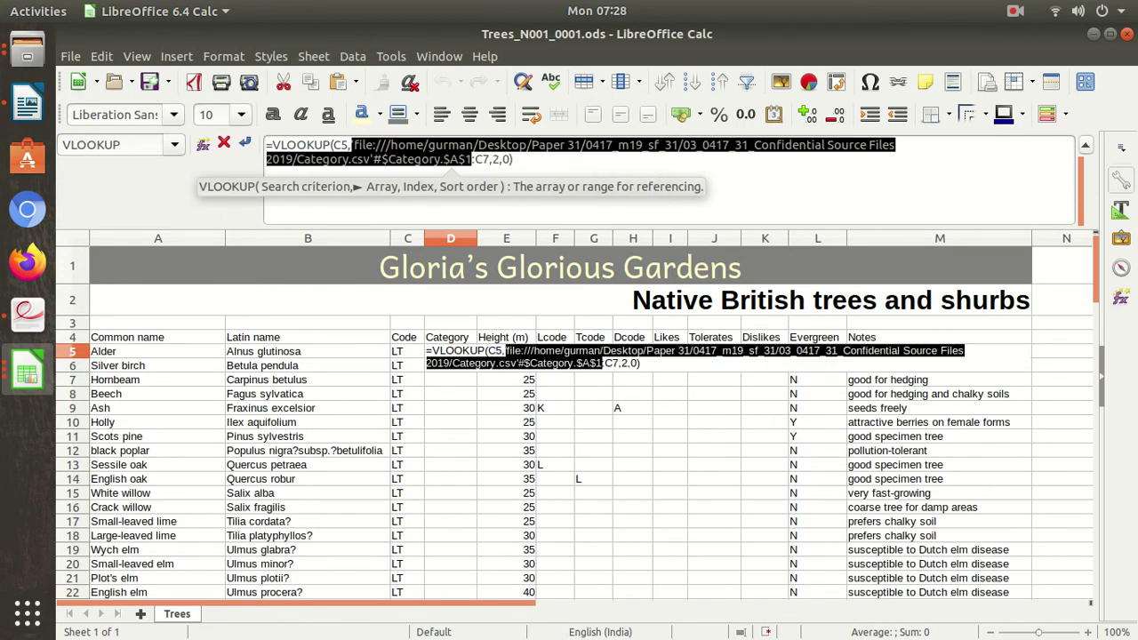
click(490, 159)
click(478, 159)
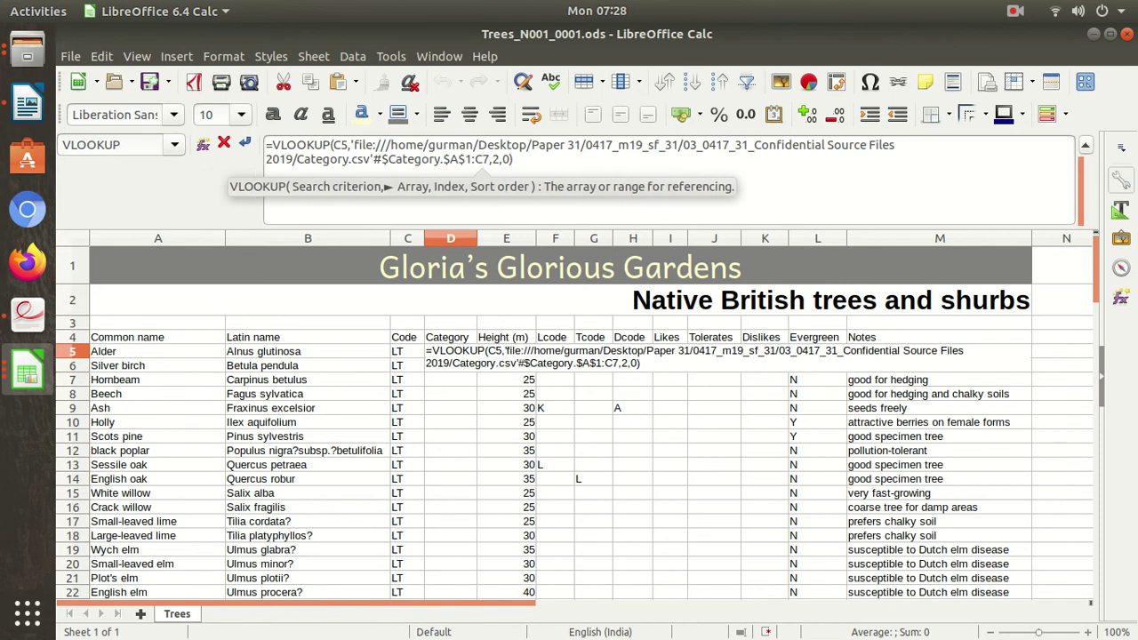
key(shift+F4)
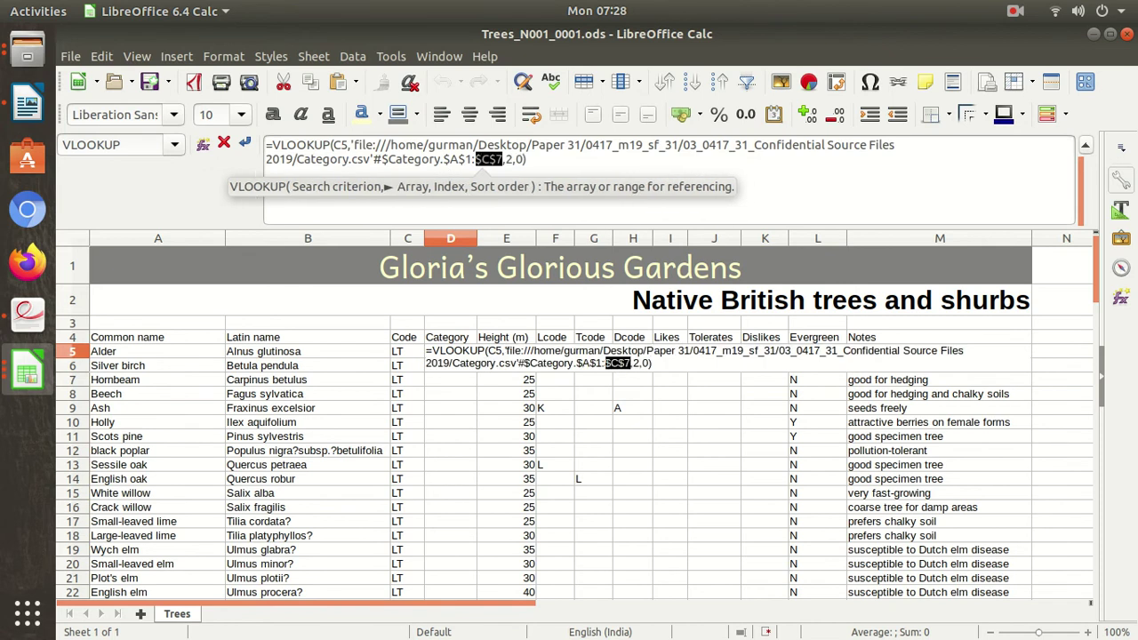
key(Return)
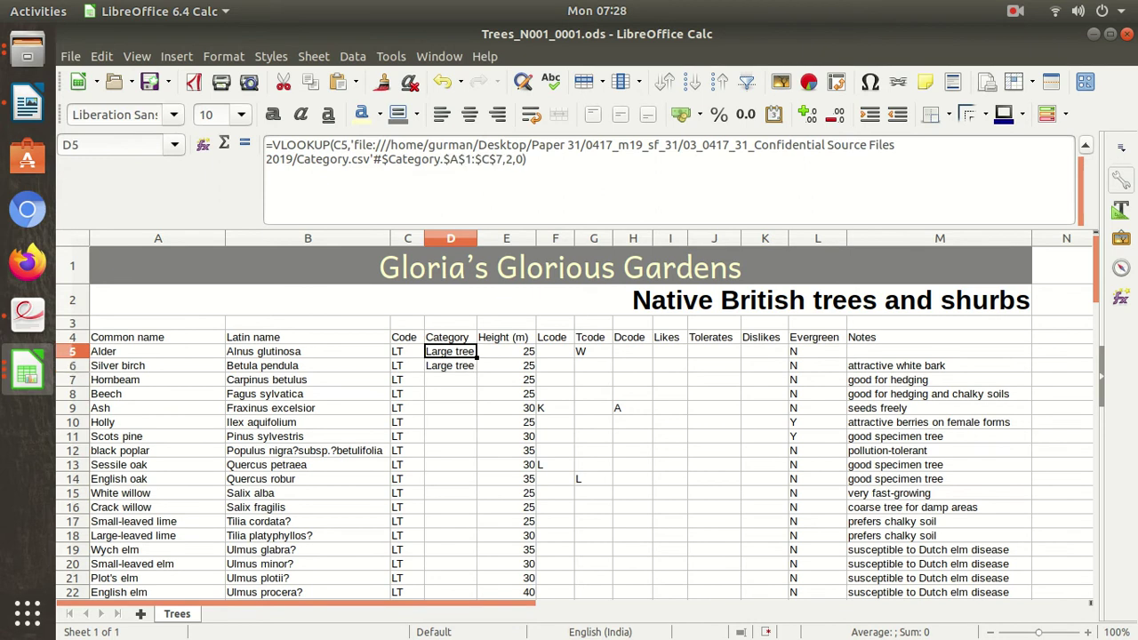
Re-enter D6's copied formula to confirm it shows Large tree.
click(450, 366)
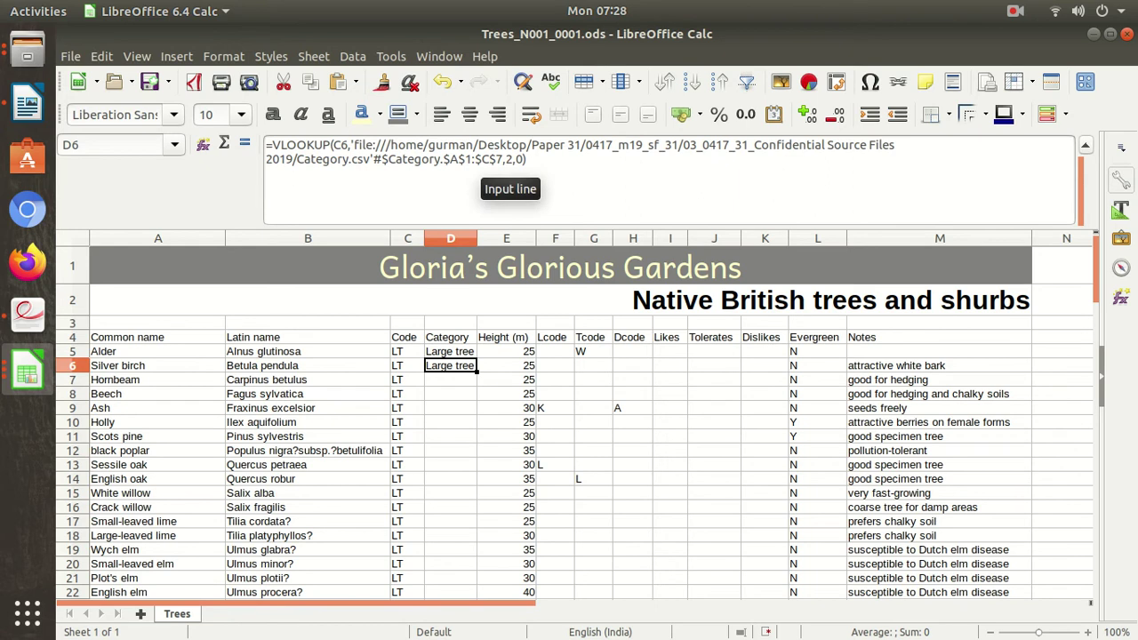
key(F2)
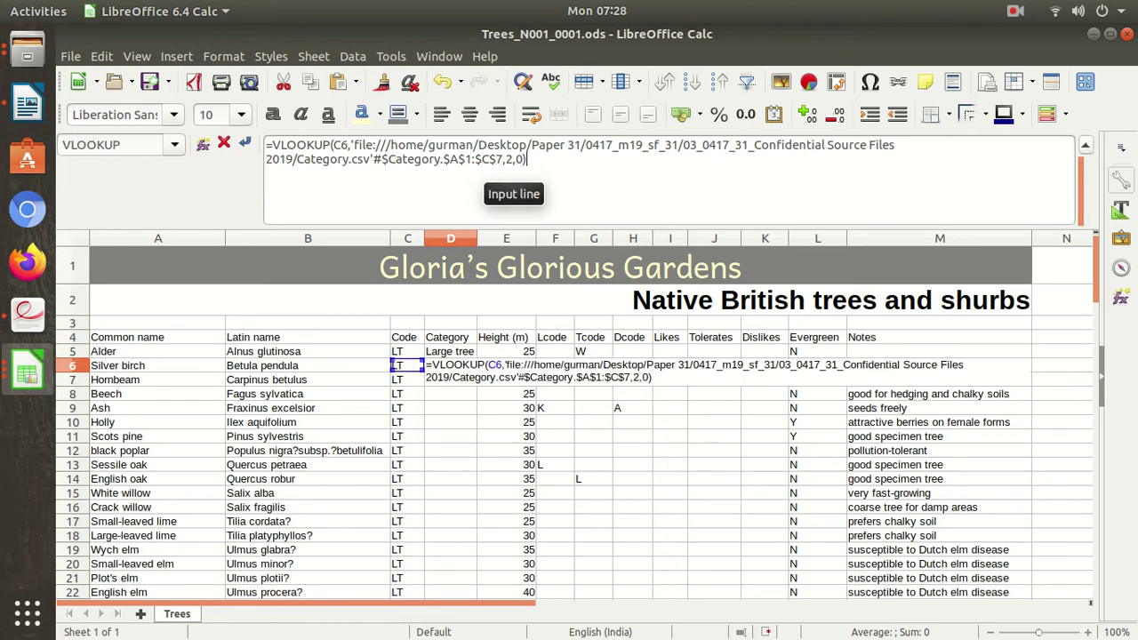
key(Return)
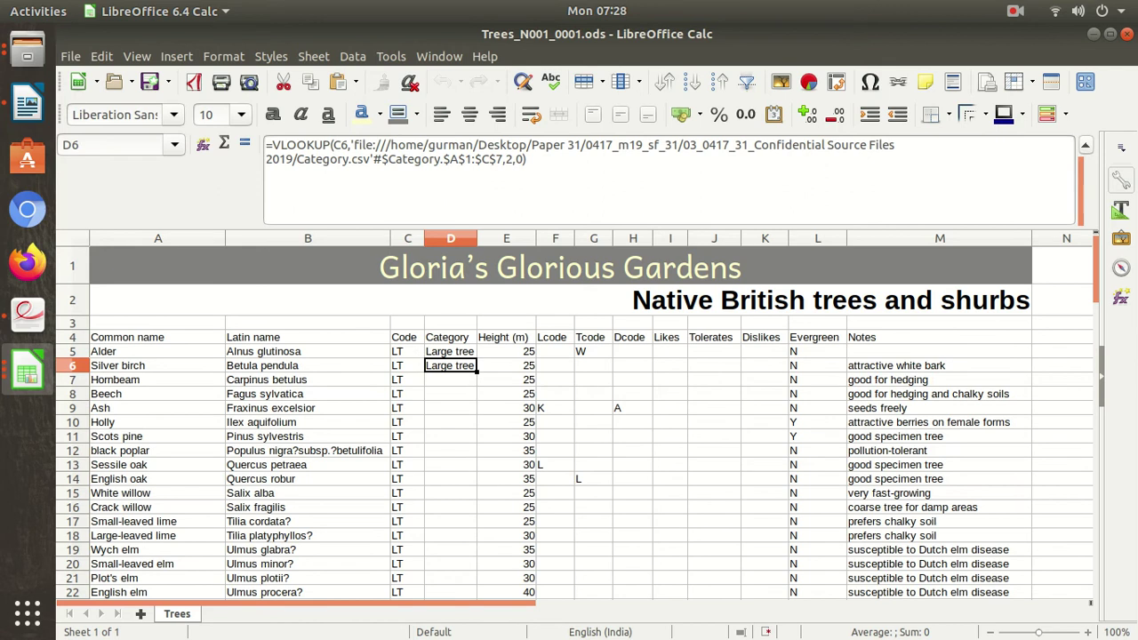
Fill D5's Category lookup down to D98 and widen column D.
click(450, 351)
drag(476, 357, 451, 583)
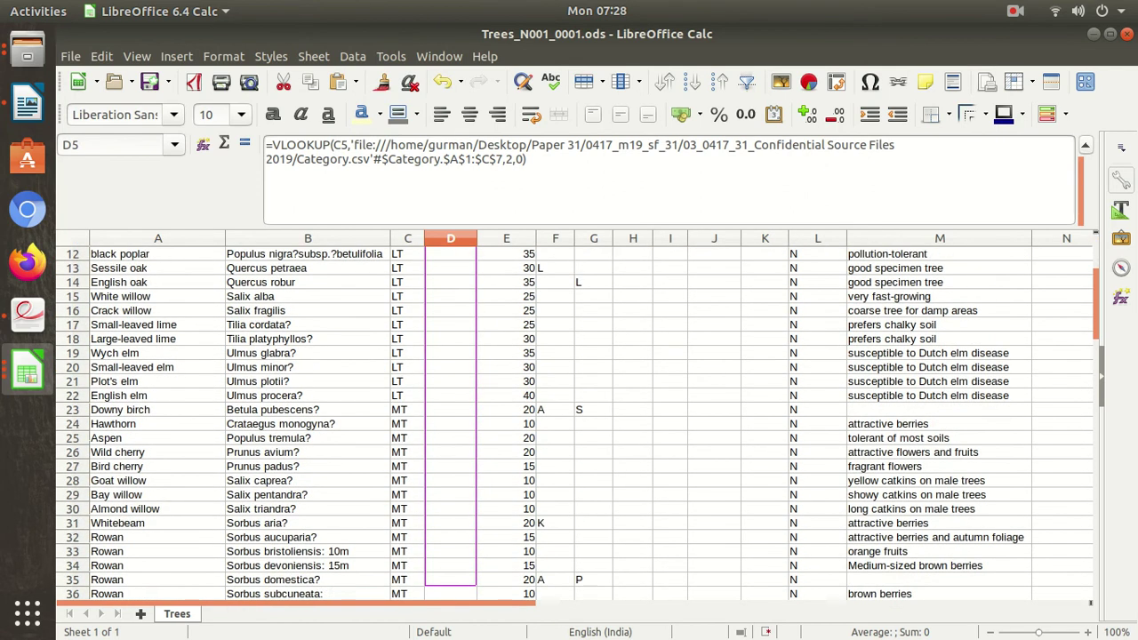
mouse_move(451, 583)
mouse_down()
mouse_move(450, 325)
mouse_move(450, 346)
mouse_up()
scroll(451, 346, up, 4)
scroll(451, 346, up, 4)
scroll(578, 423, up, 7)
scroll(577, 423, up, 7)
scroll(577, 423, up, 6)
scroll(577, 423, up, 3)
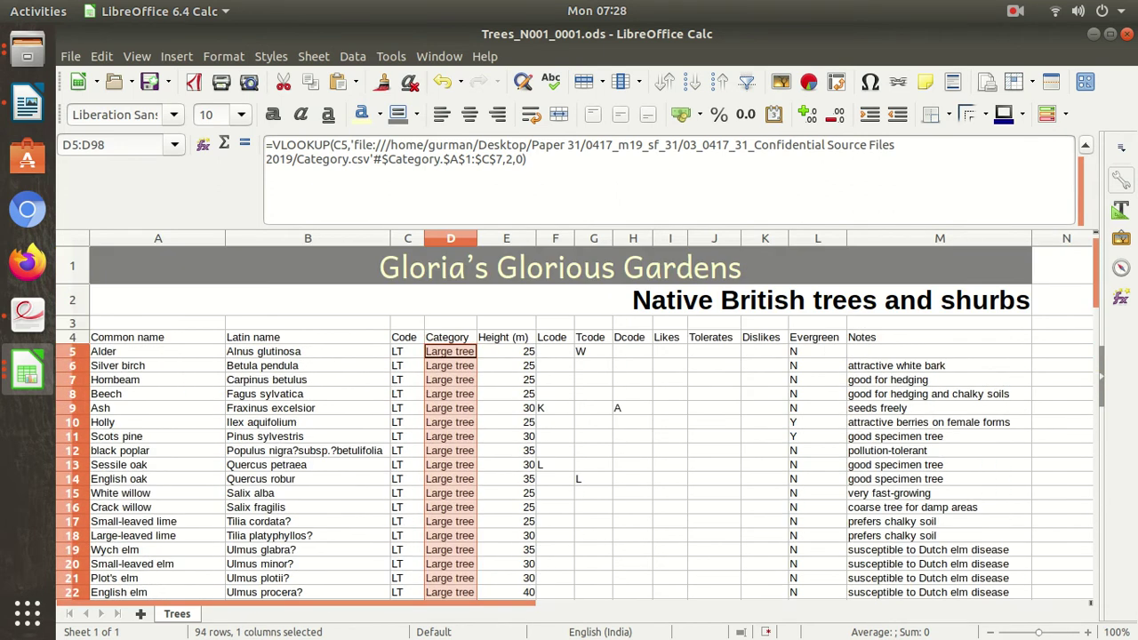
drag(477, 238, 495, 238)
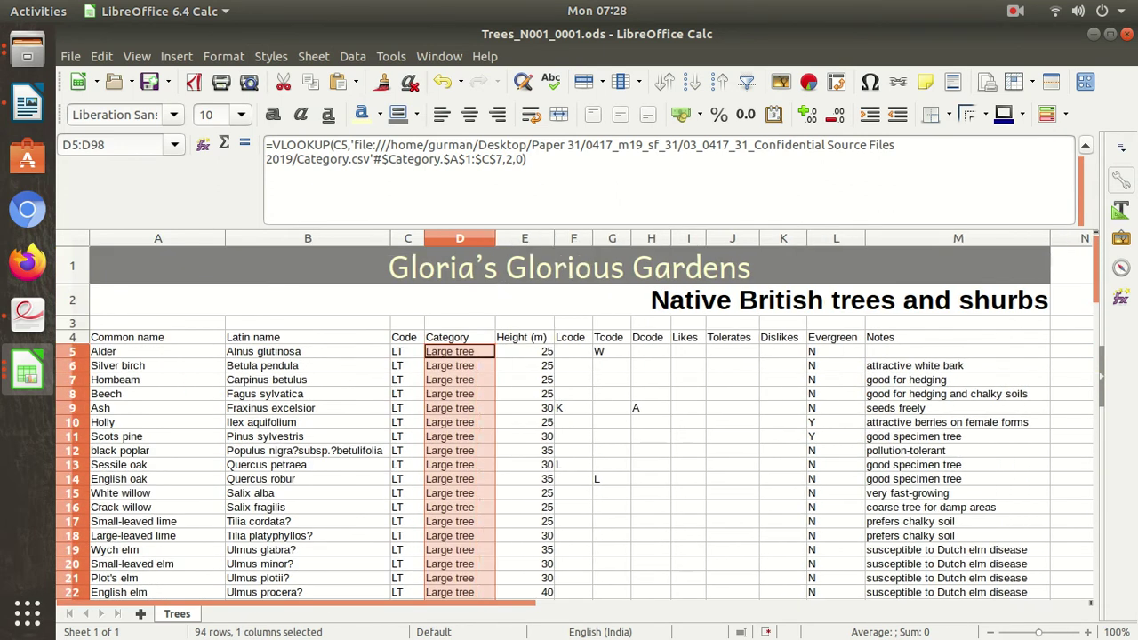
Spot-check the lookups in D23 (Medium tree for Downy birch), D21 and D39.
scroll(496, 400, down, 1)
scroll(495, 400, down, 2)
click(459, 438)
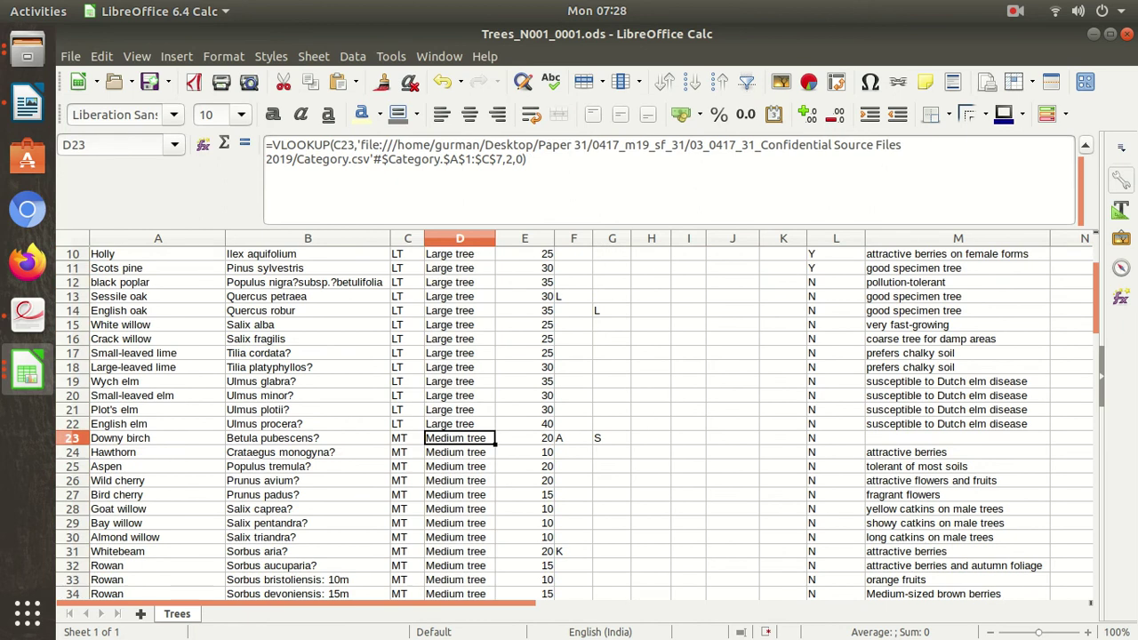
click(460, 409)
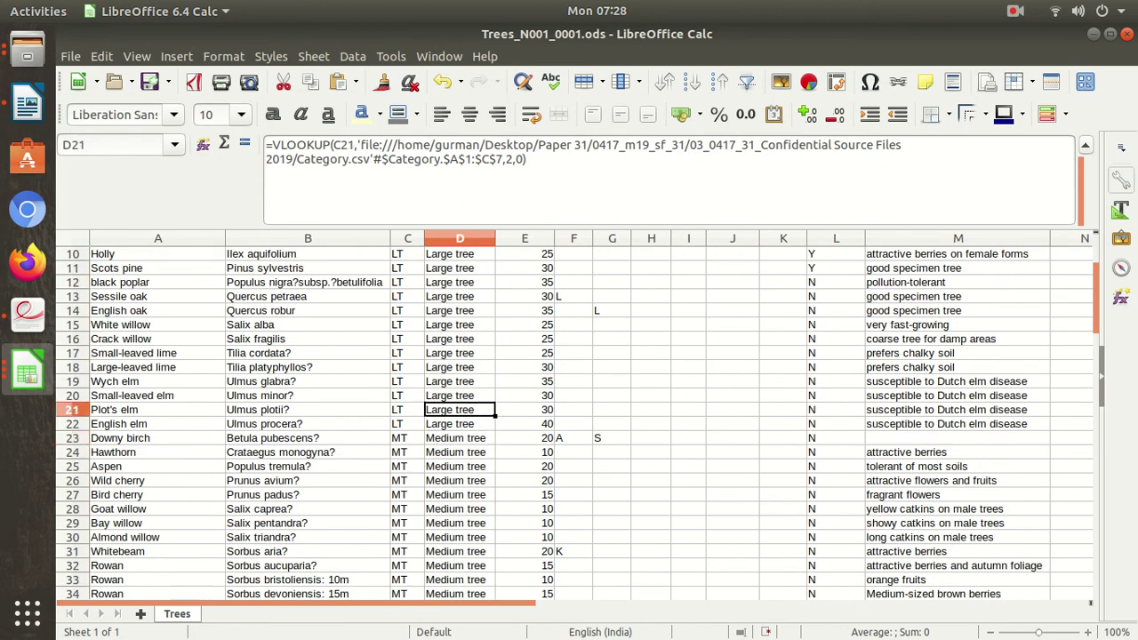
scroll(578, 424, down, 3)
scroll(578, 423, down, 2)
click(459, 452)
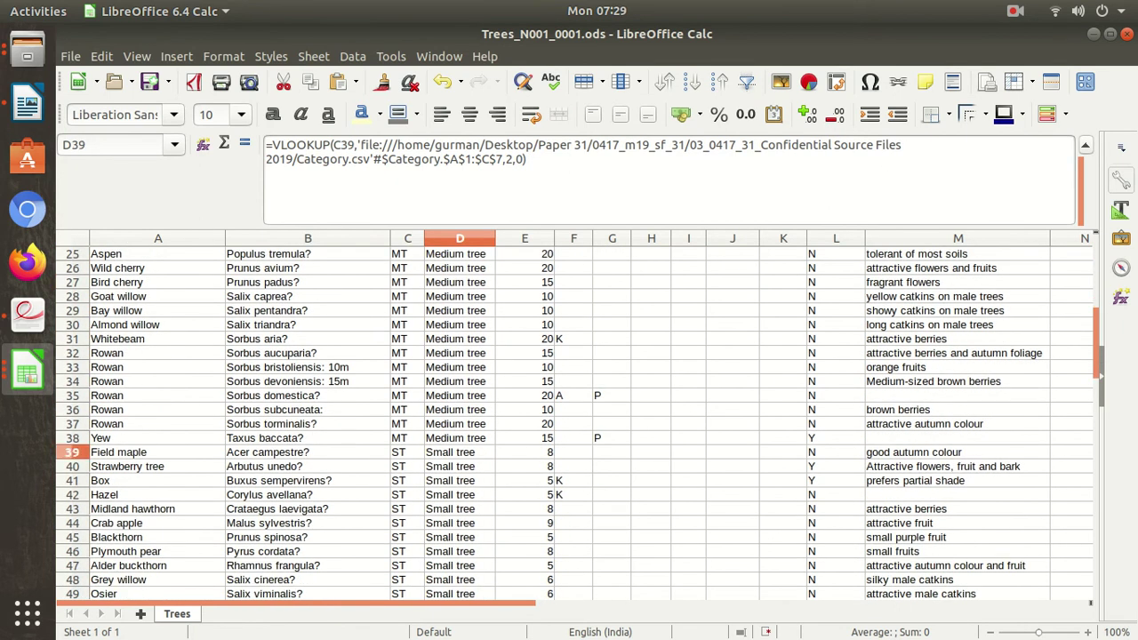
scroll(578, 423, up, 3)
scroll(578, 423, up, 5)
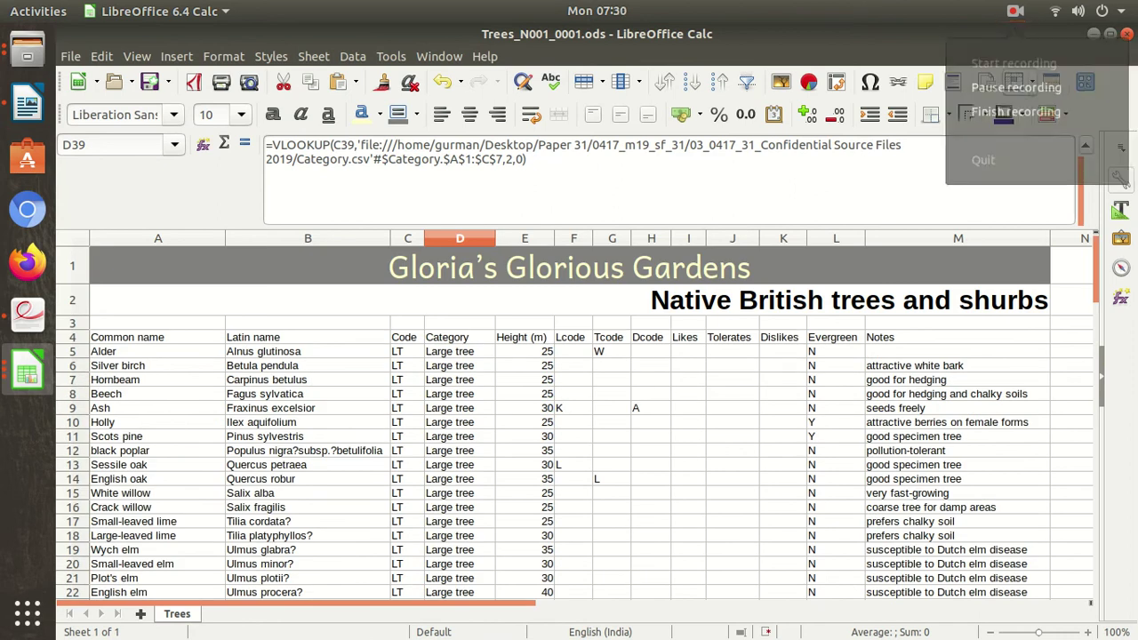
click(27, 313)
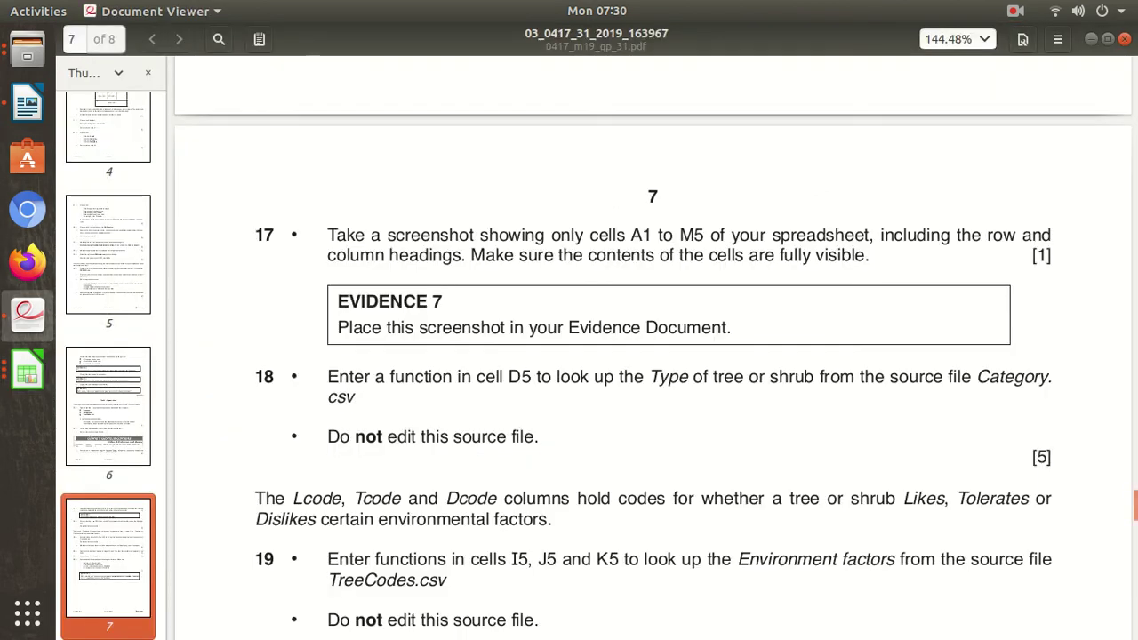
scroll(652, 341, down, 1)
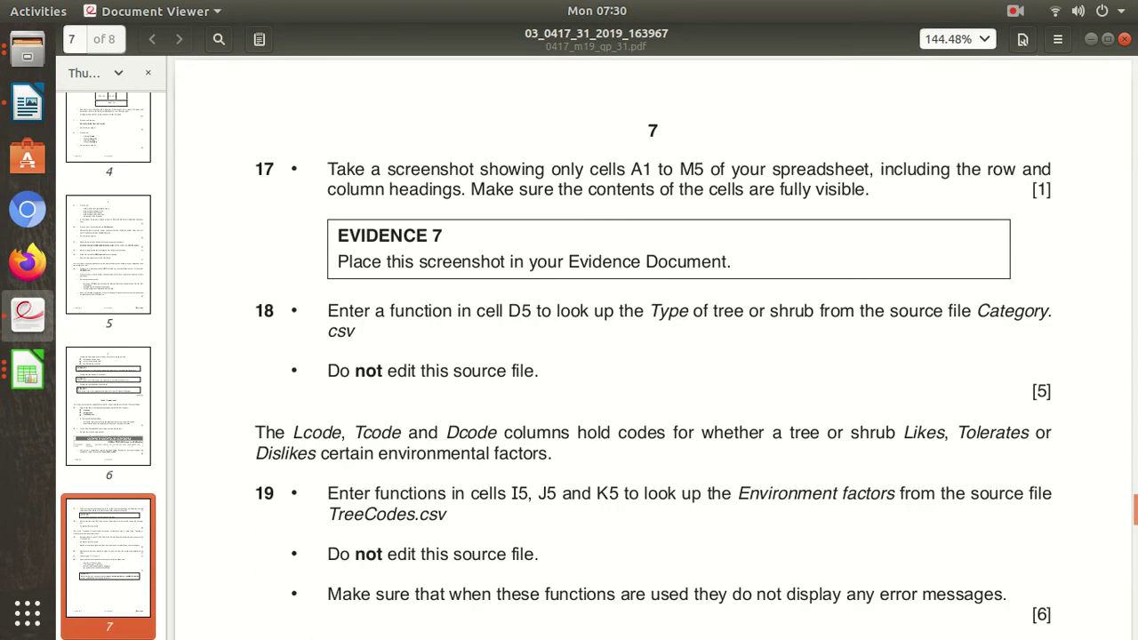
scroll(655, 340, down, 1)
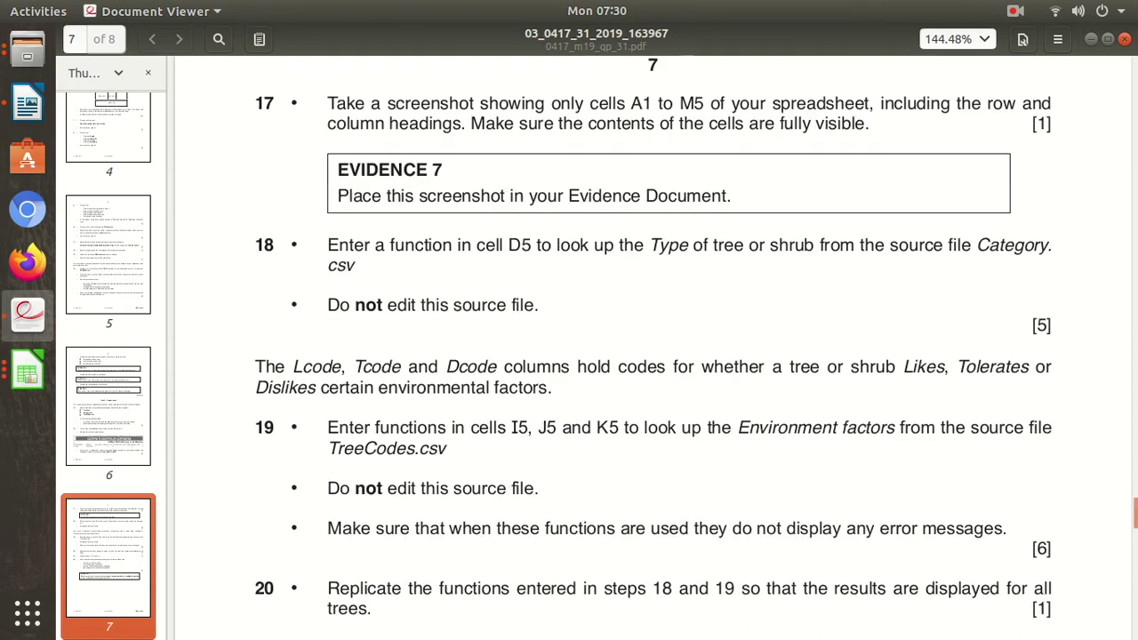
drag(254, 366, 364, 305)
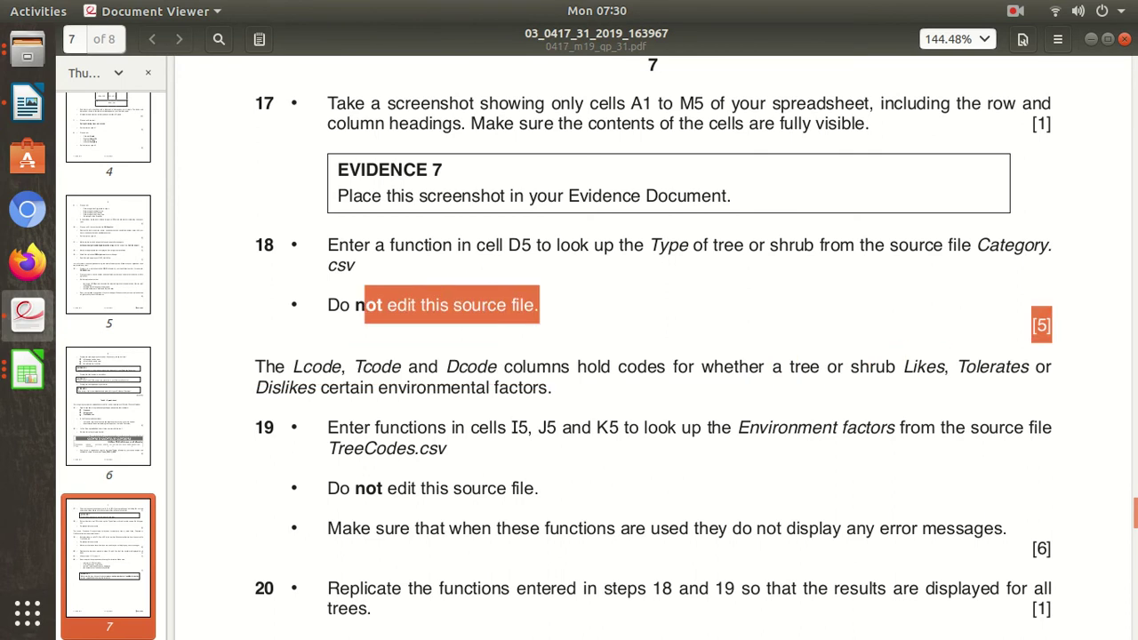
click(364, 305)
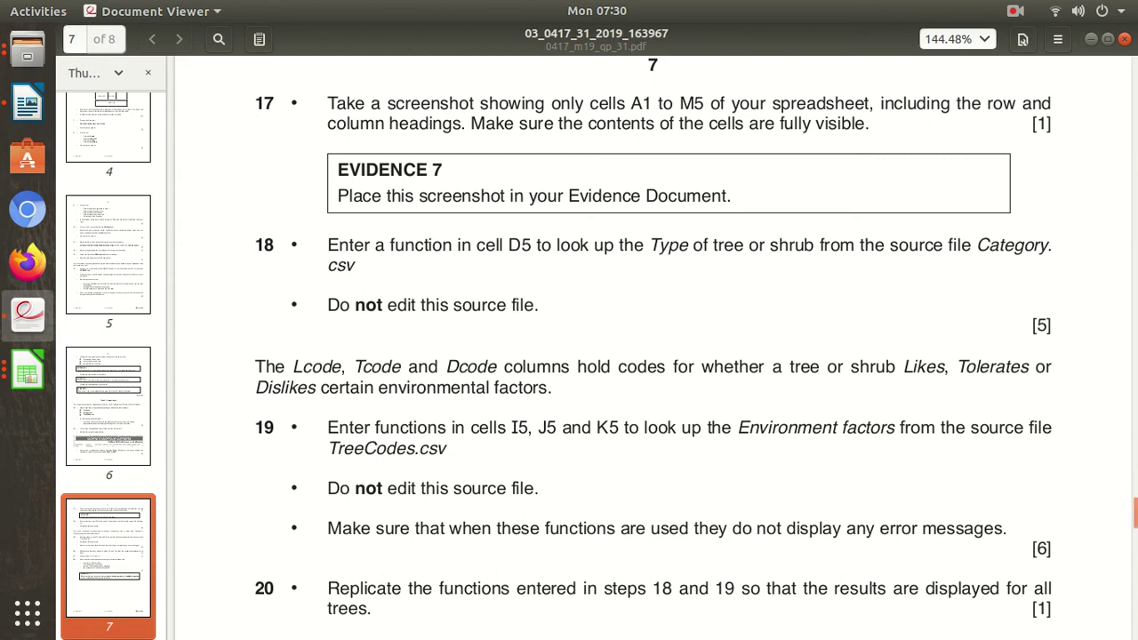
scroll(654, 347, down, 1)
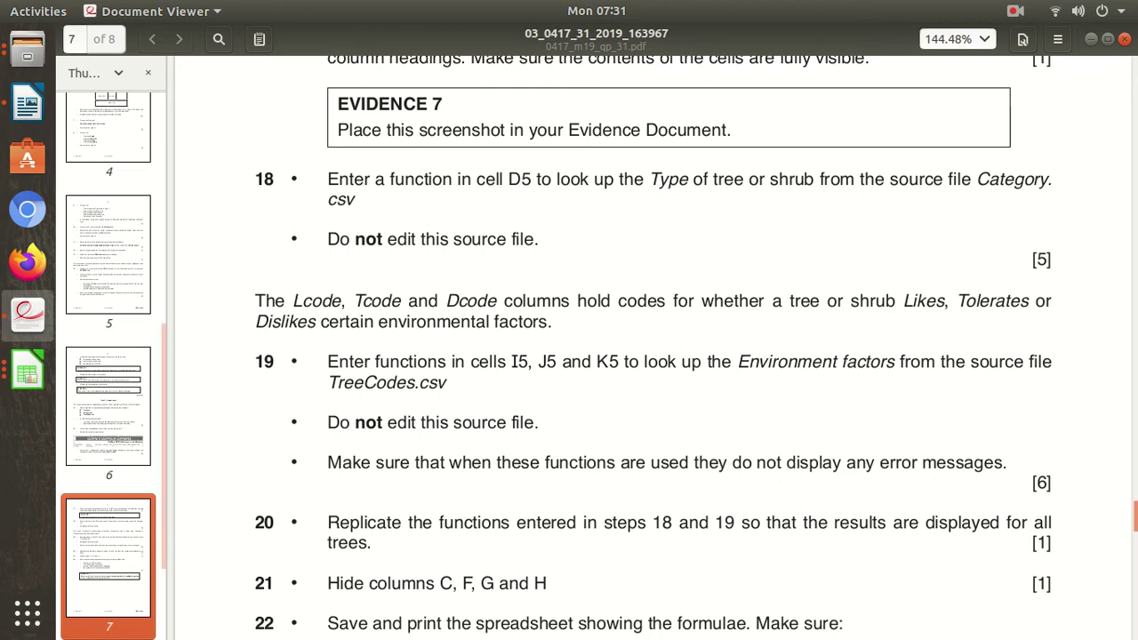
click(27, 374)
click(184, 217)
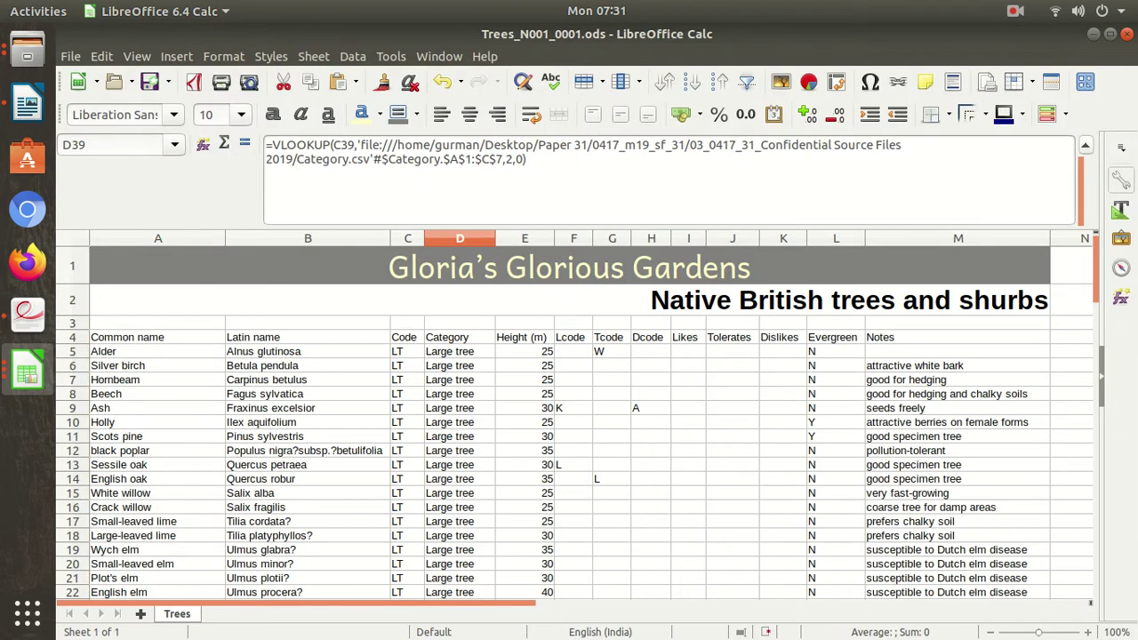
Type =vlookup(F5, into Alder's Likes cell I5, using the Lcode as search value.
click(688, 351)
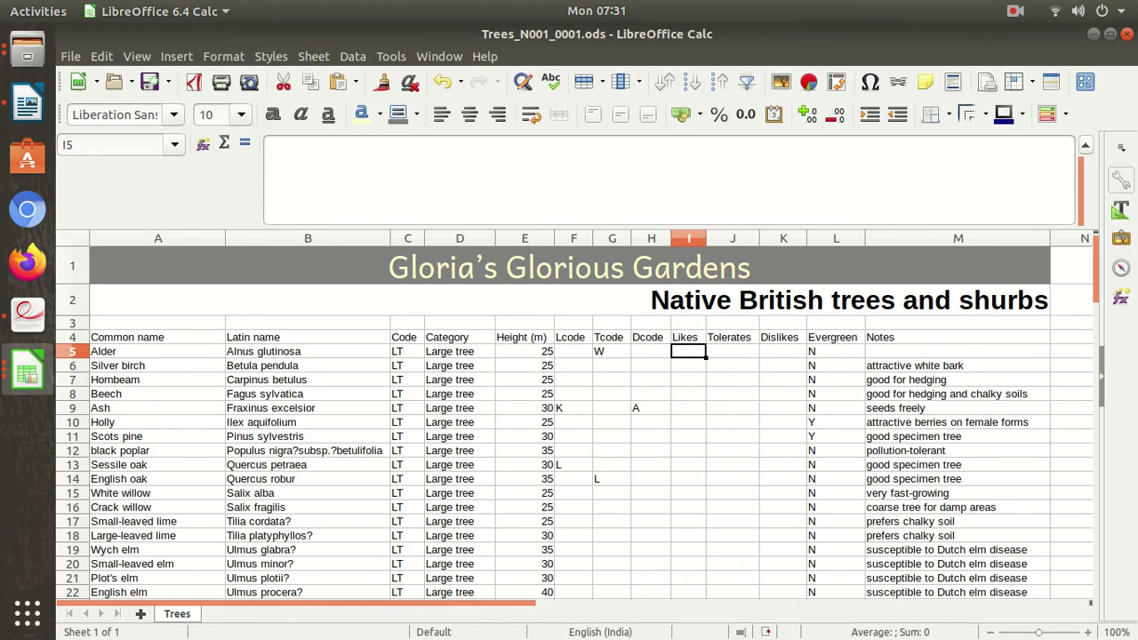
click(574, 352)
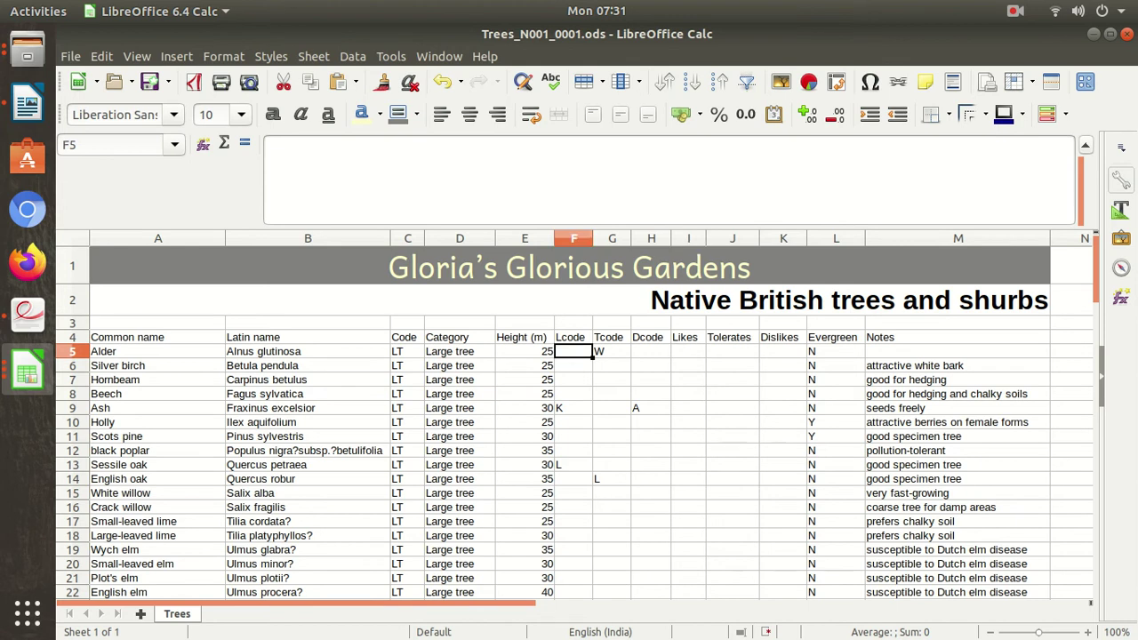
click(688, 351)
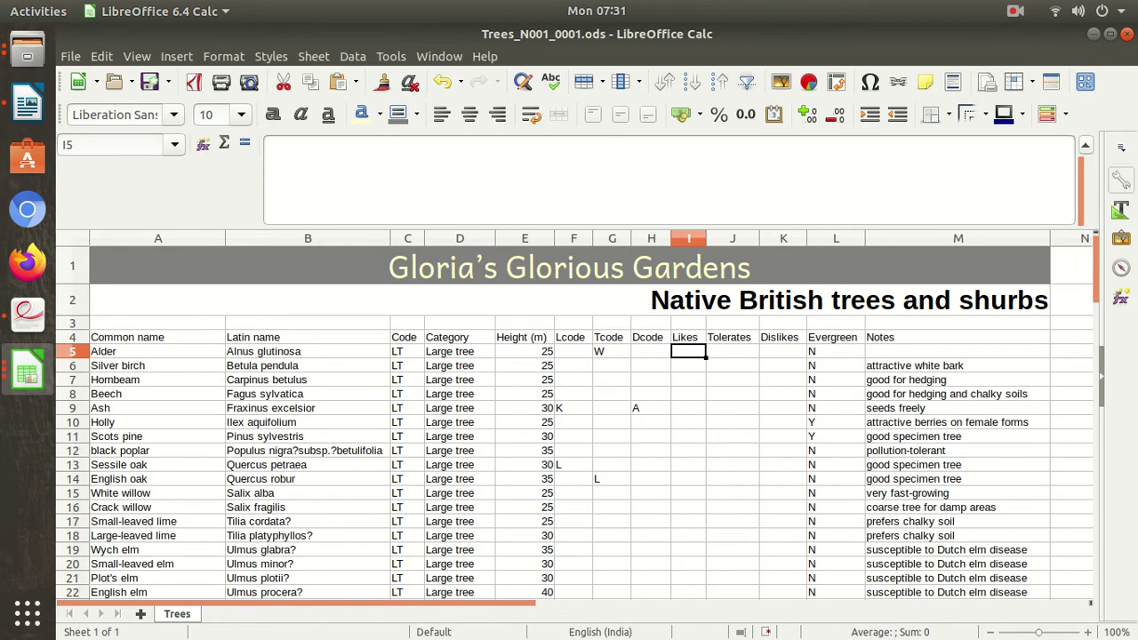
text(=)
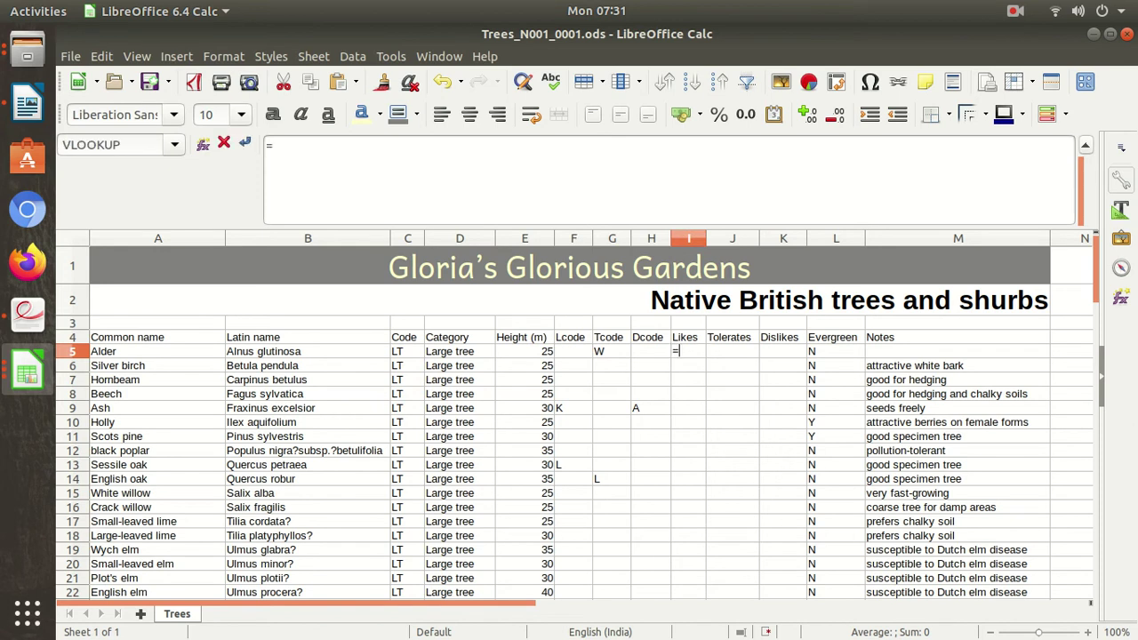
text(vlookup)
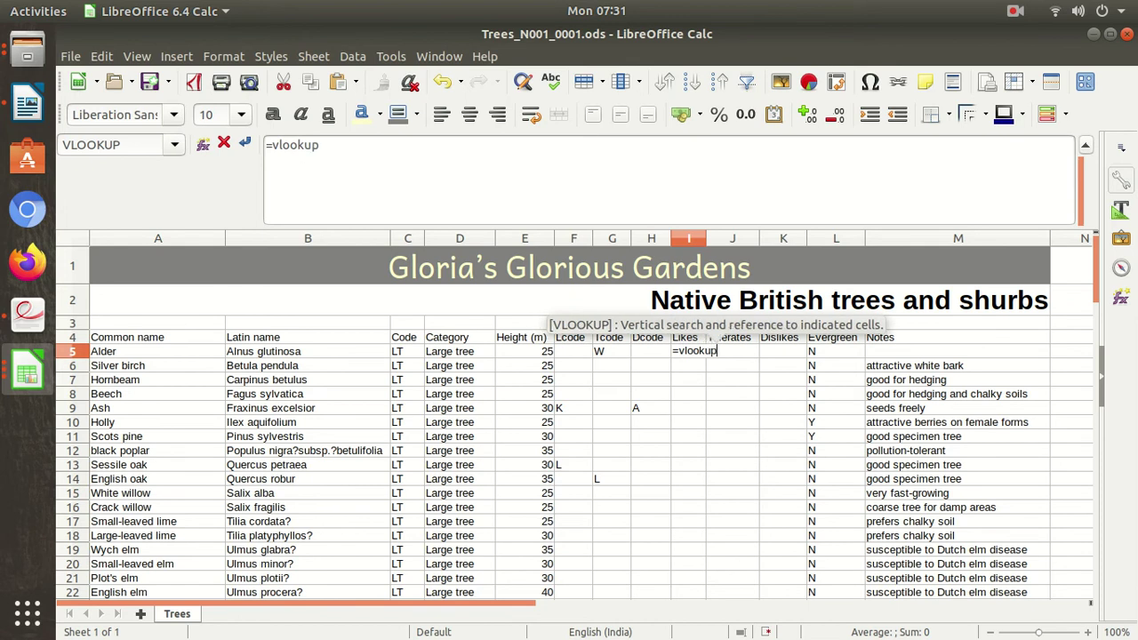
text(()
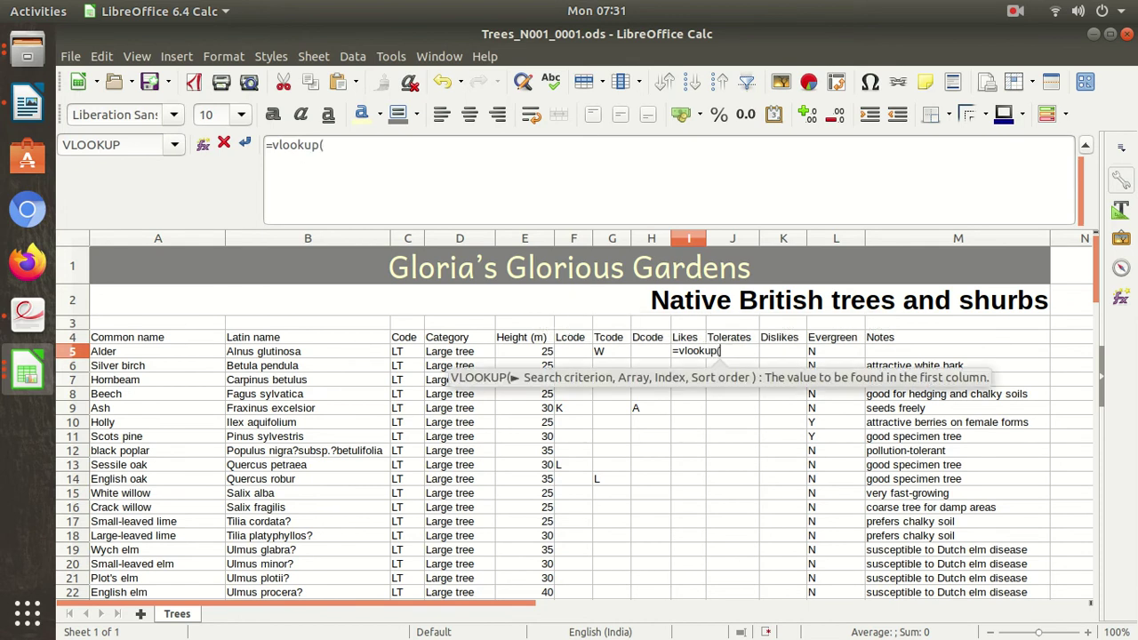
click(573, 352)
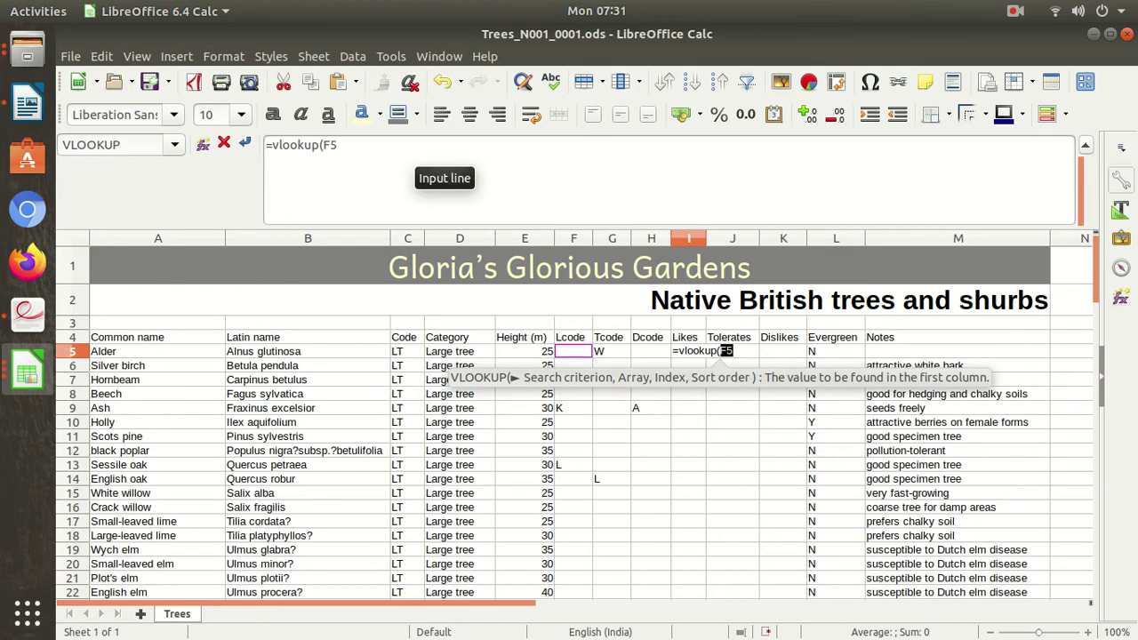
click(416, 160)
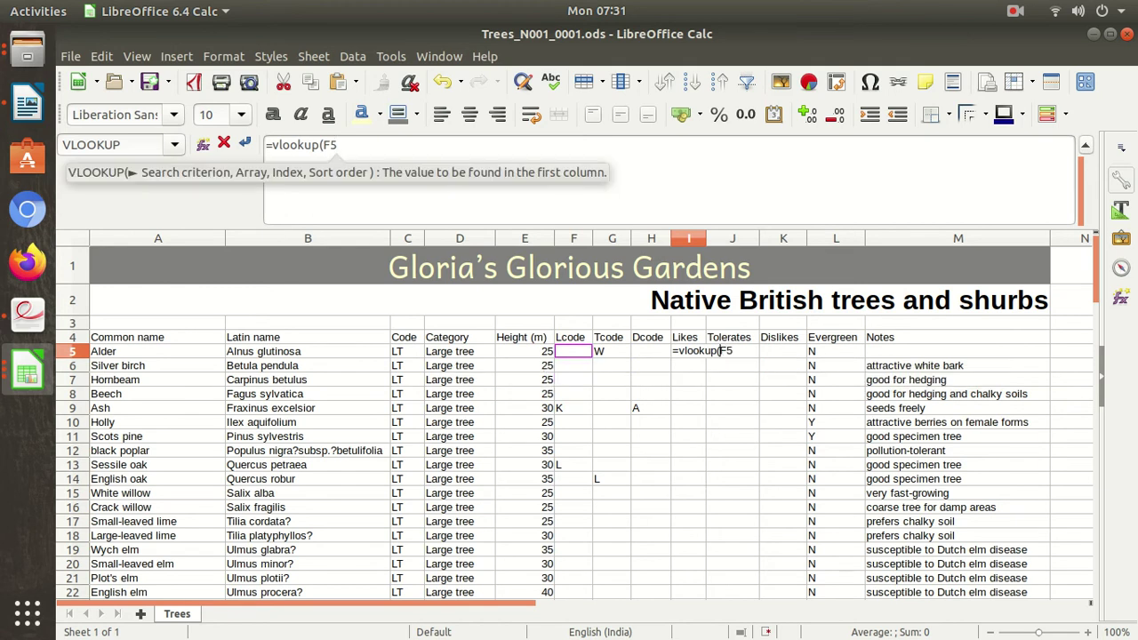
text(,)
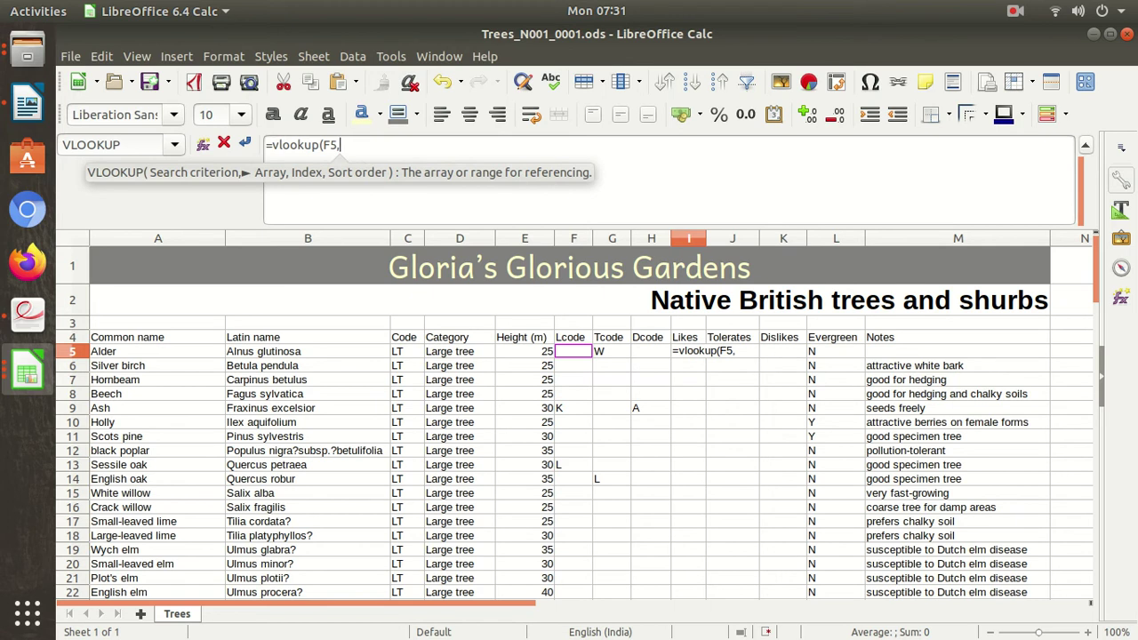
click(27, 372)
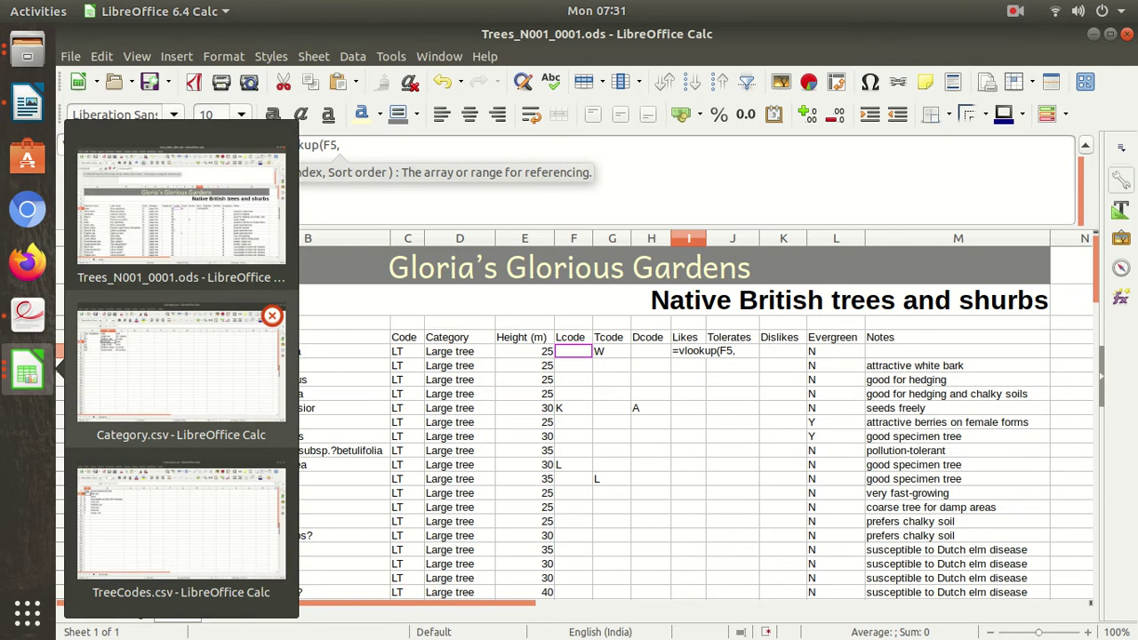
Add TreeCodes.csv's A1:B9 as the lookup range, followed by a comma.
click(181, 525)
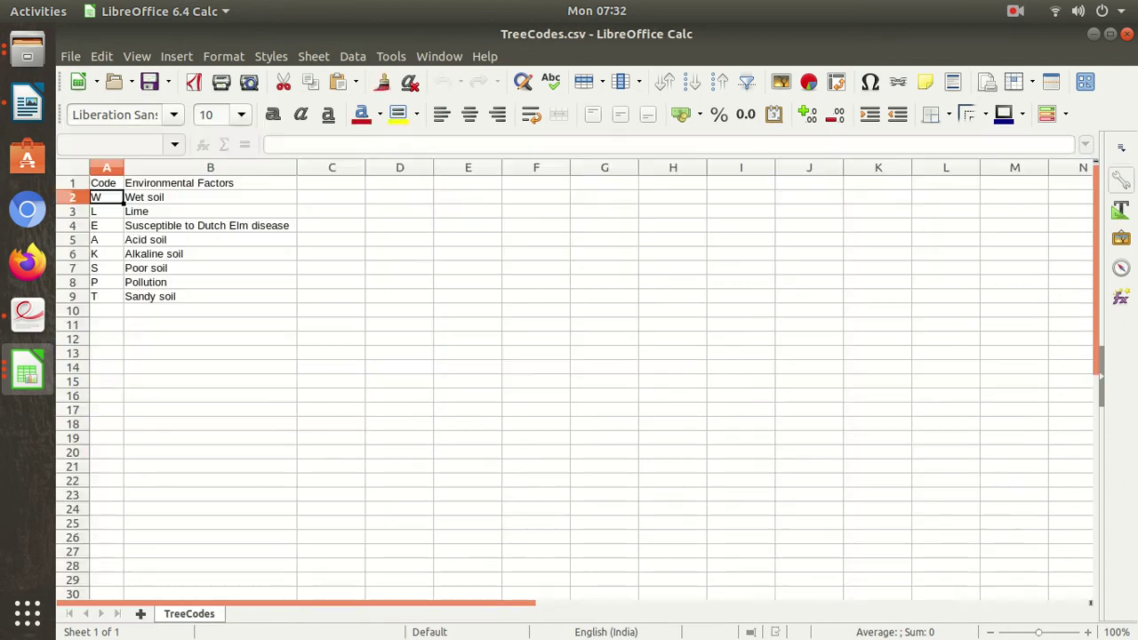
drag(102, 183, 295, 302)
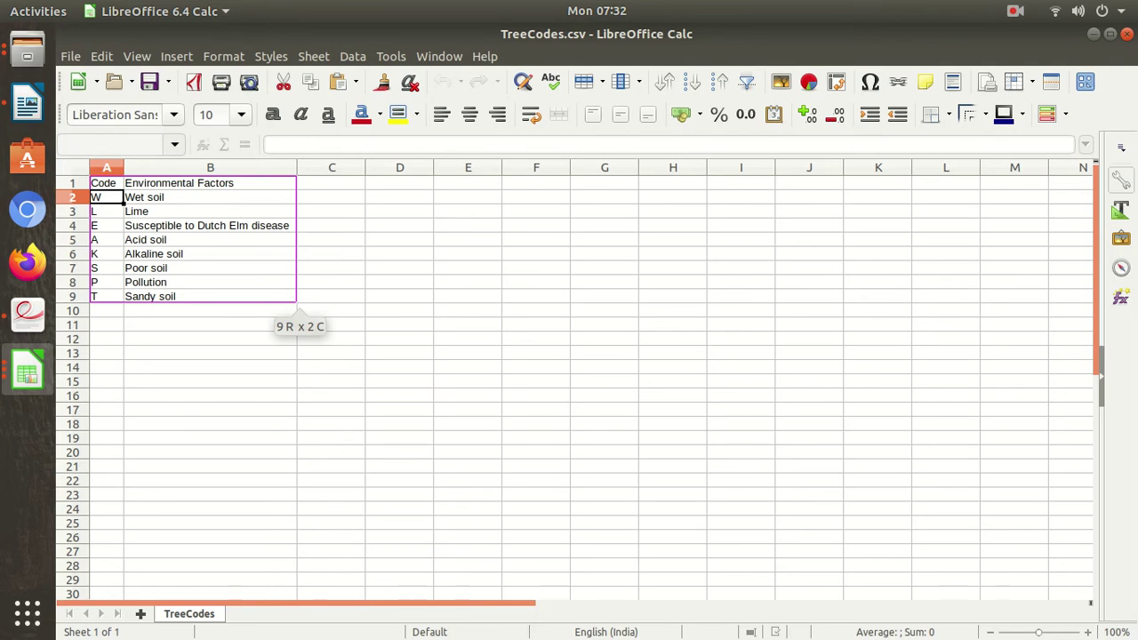
click(28, 372)
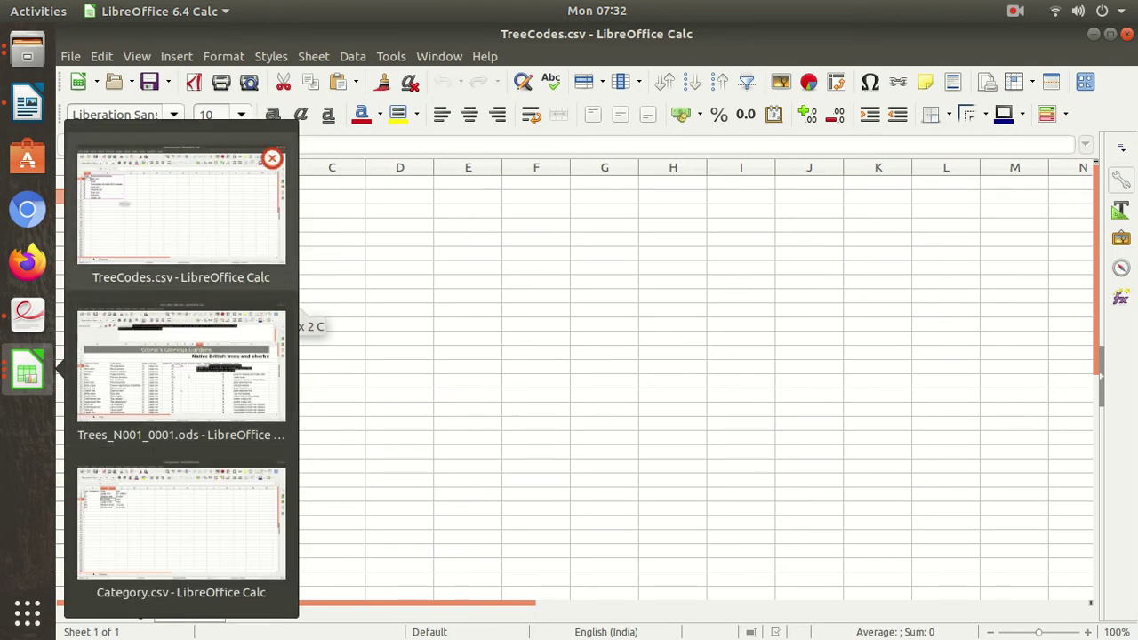
click(181, 365)
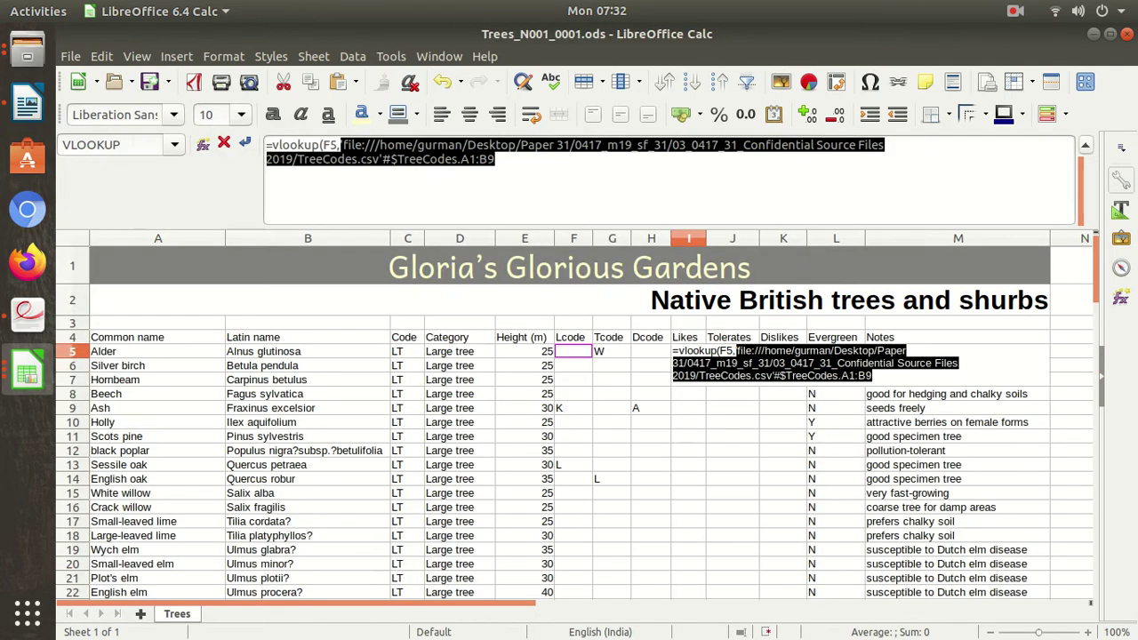
text(,)
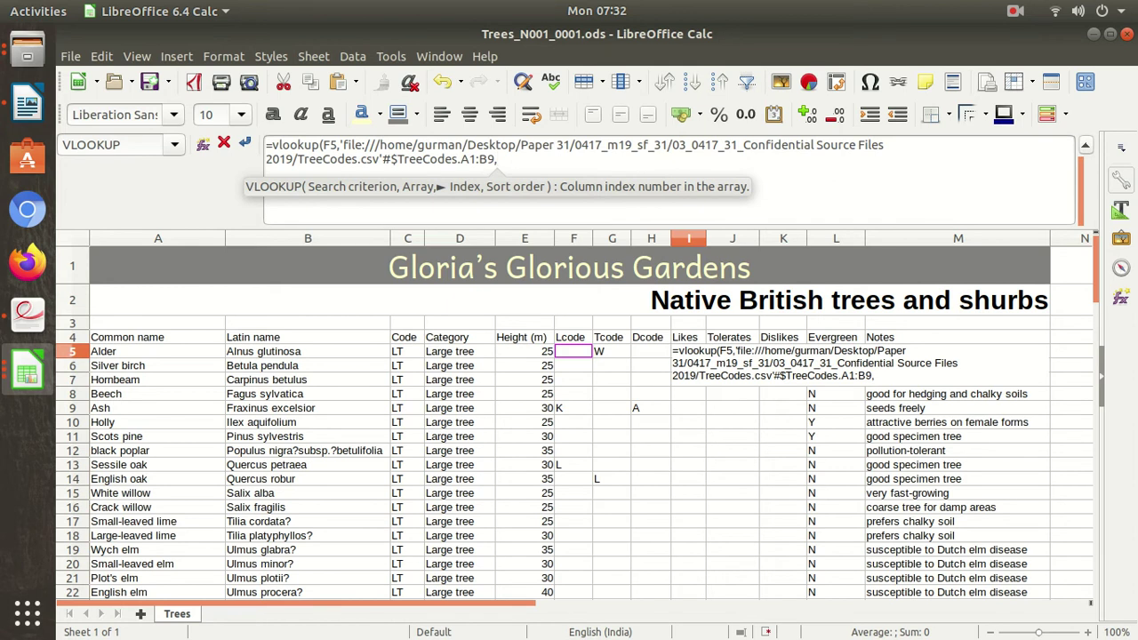
Recheck TreeCodes.csv, then finish I5's formula with column 2 and exact match 0.
click(27, 372)
click(181, 364)
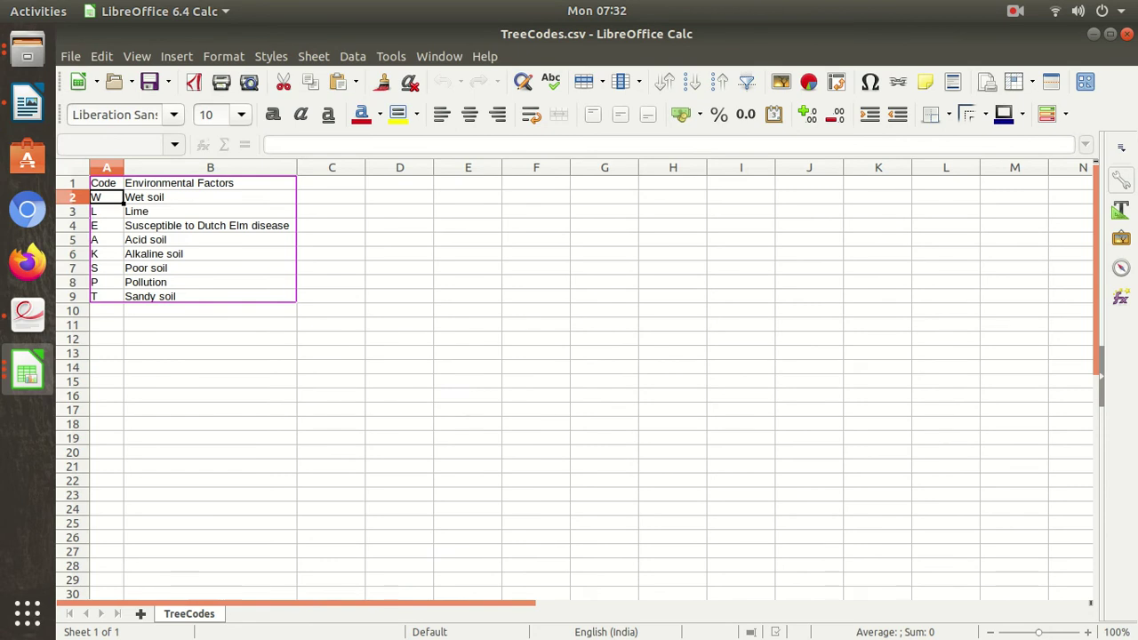
click(27, 372)
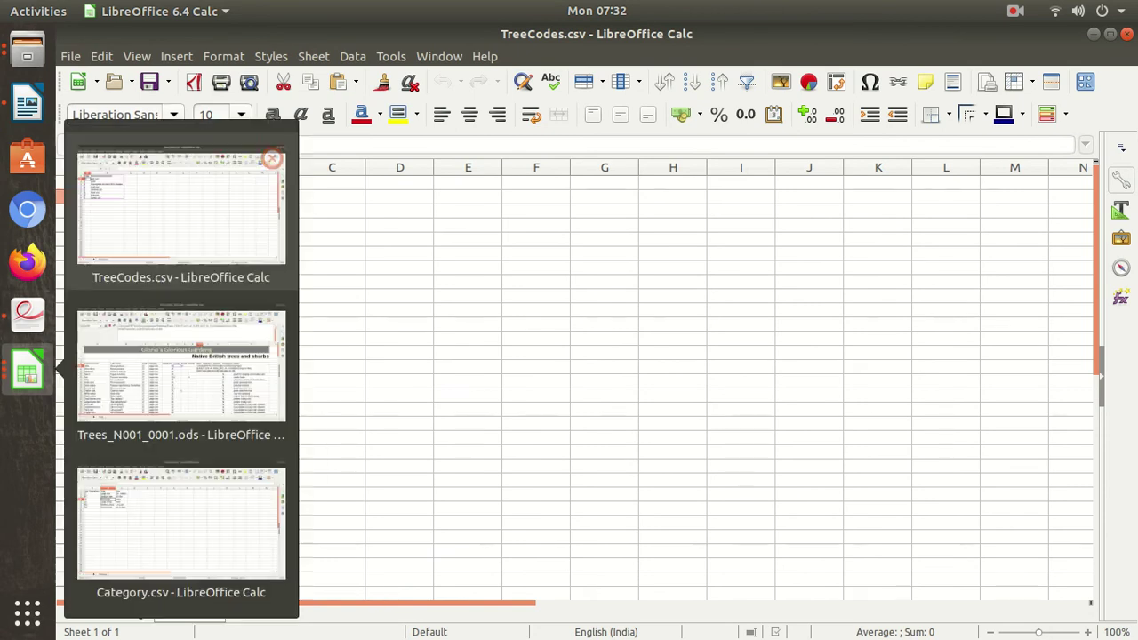
click(181, 365)
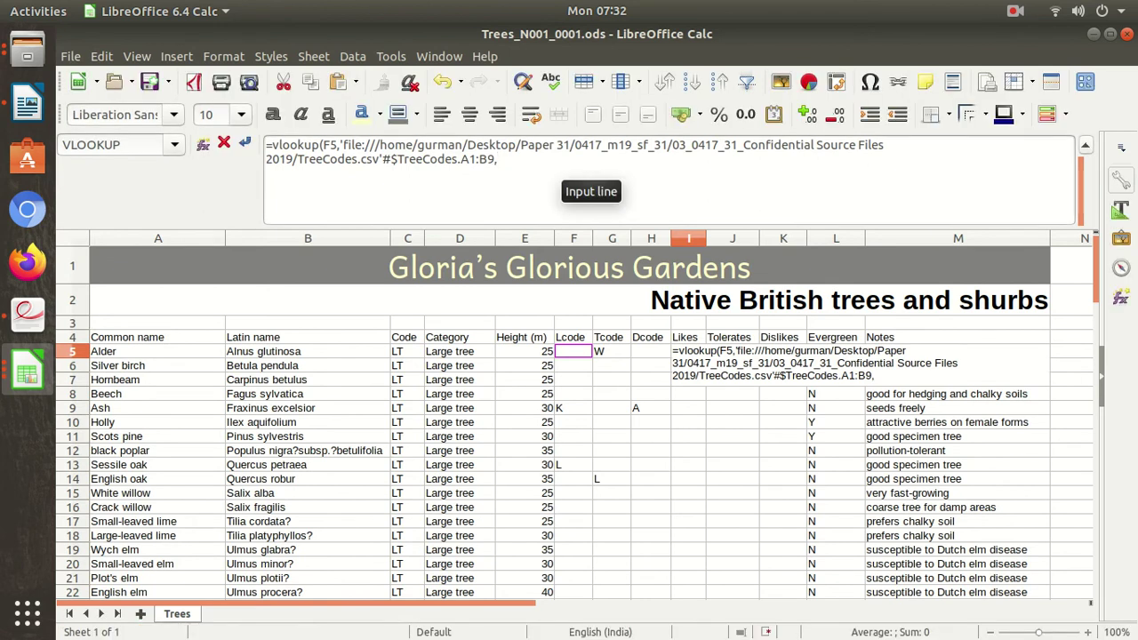
text(2,0))
key(Return)
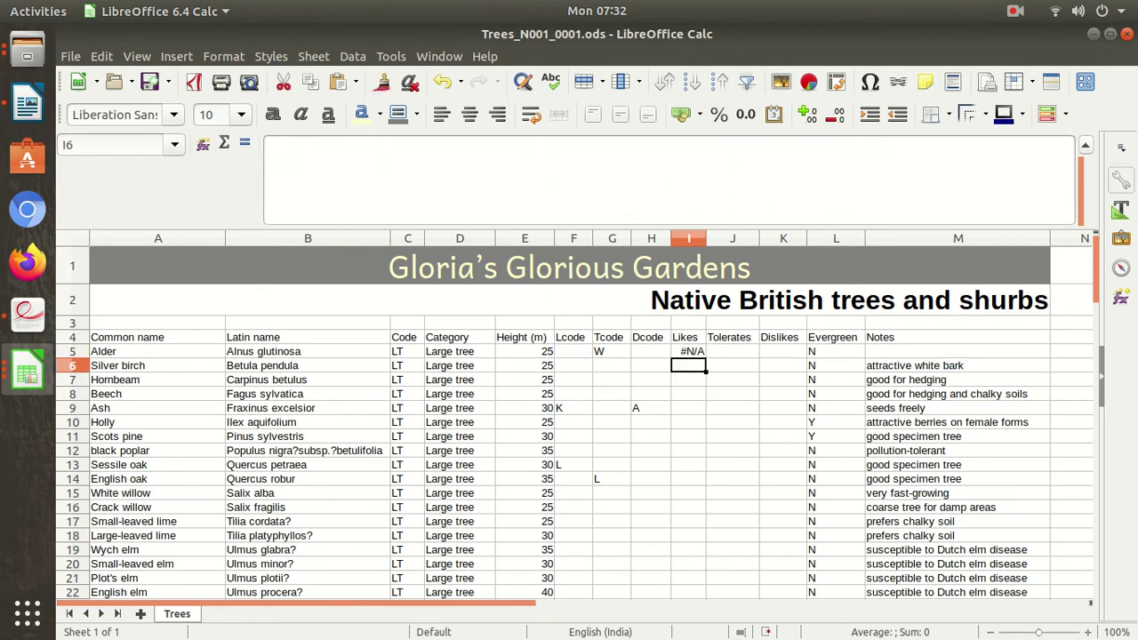
Begin filling I5's lookup down the Likes column.
click(688, 352)
drag(706, 357, 689, 587)
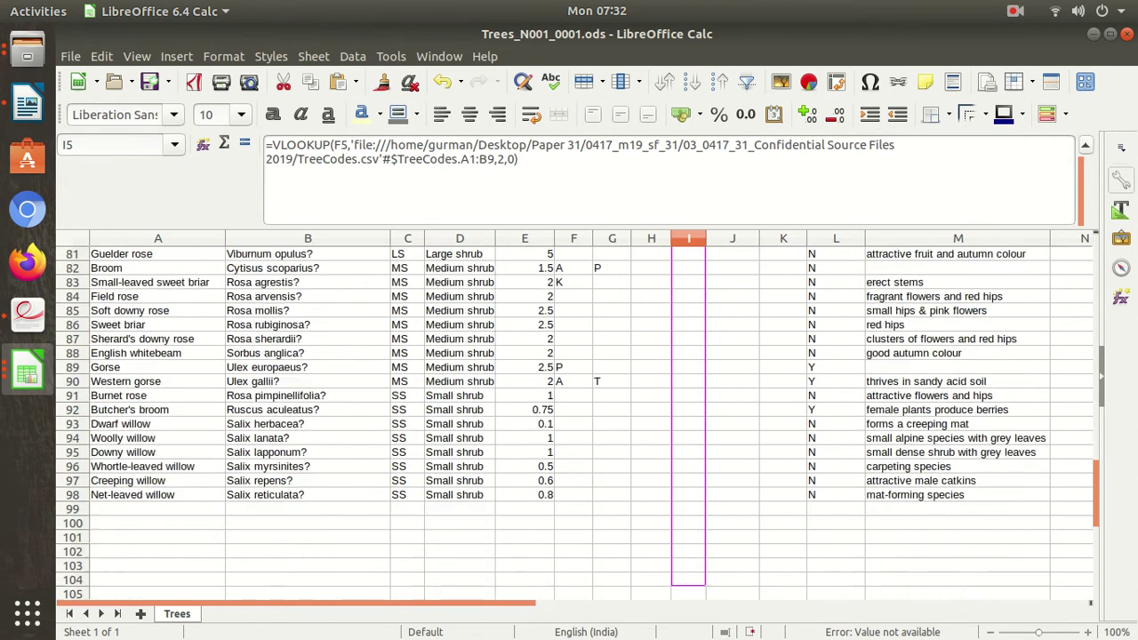
drag(689, 586, 689, 247)
Complete the Likes lookup fill down to row 98.
scroll(568, 417, up, 3)
scroll(569, 417, up, 6)
scroll(569, 418, up, 3)
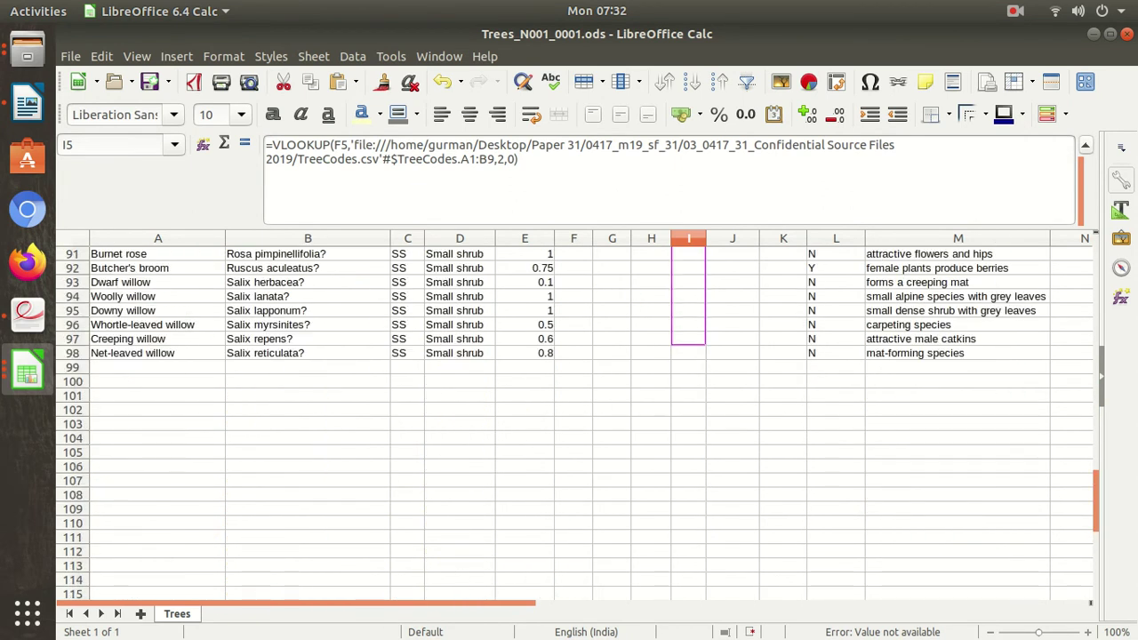
drag(689, 247, 706, 359)
scroll(705, 528, up, 4)
scroll(705, 529, up, 6)
scroll(705, 529, up, 8)
scroll(705, 529, up, 5)
scroll(705, 529, up, 5)
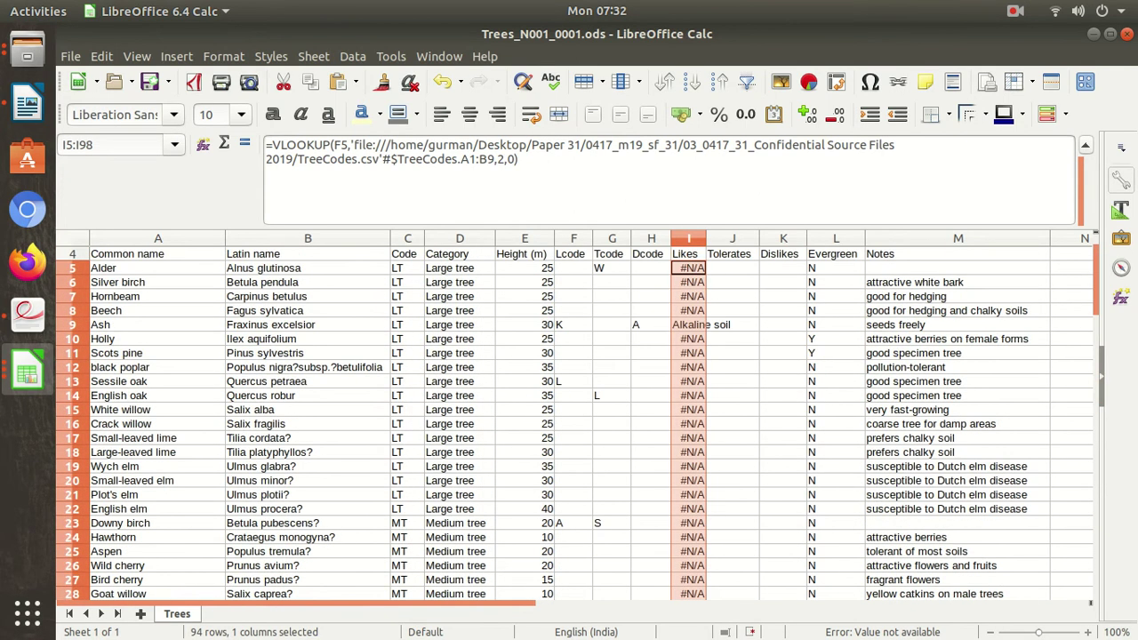
Check Ash's Lcode and result in row 9, then widen column I to fit Alkaline soil.
click(574, 324)
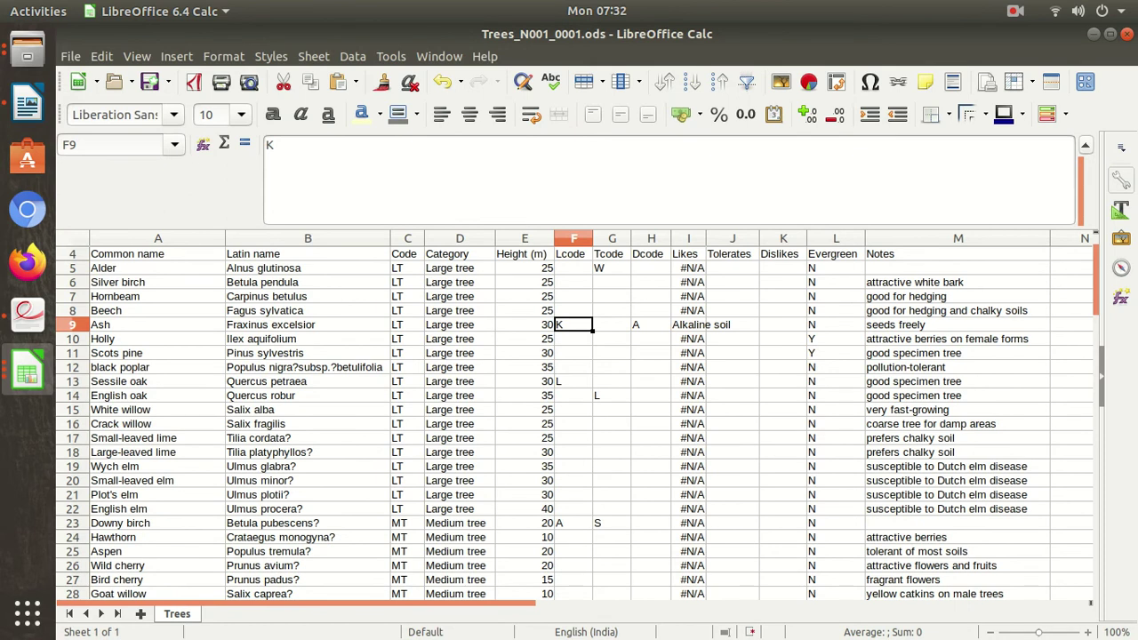
click(689, 325)
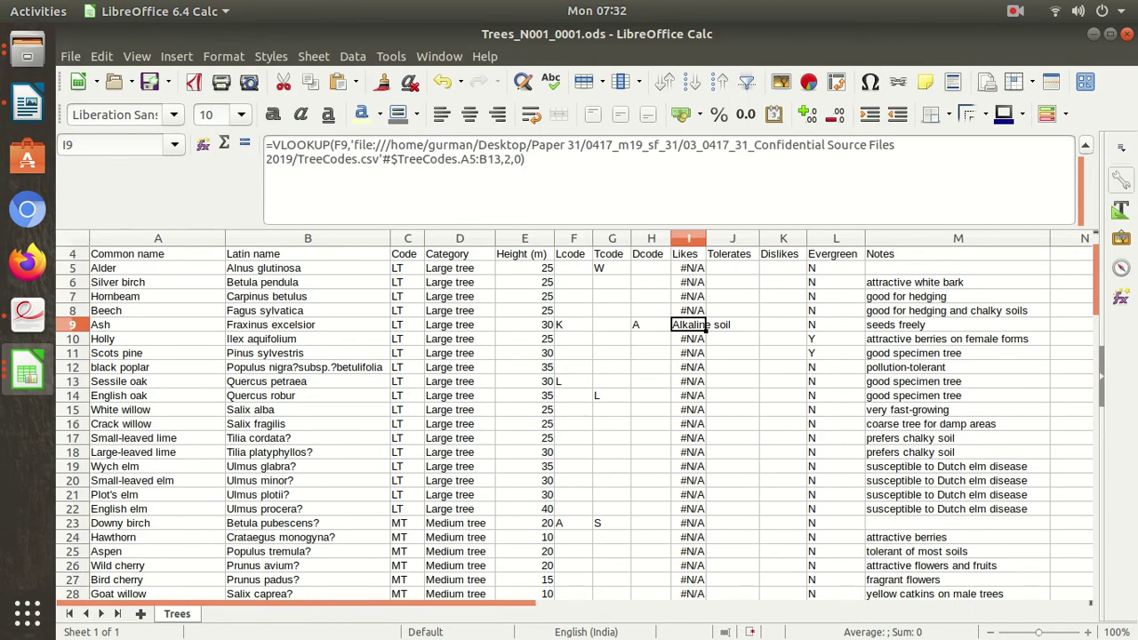
drag(707, 239, 745, 238)
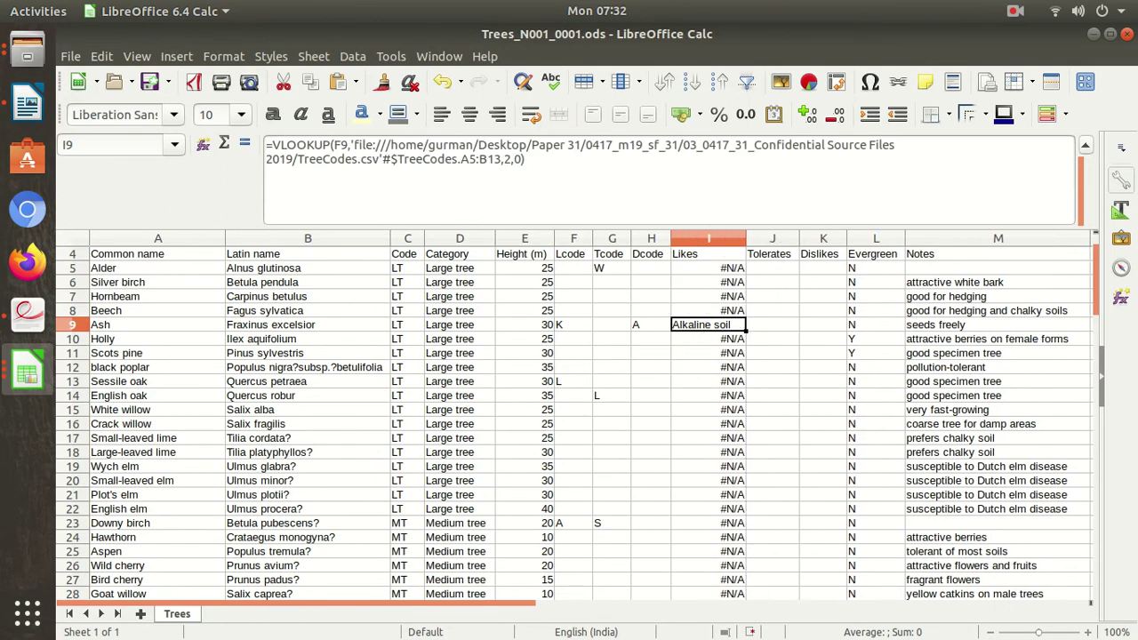
Inspect the Lcode in F13 and the lookup formulas in I13 and I5.
click(573, 380)
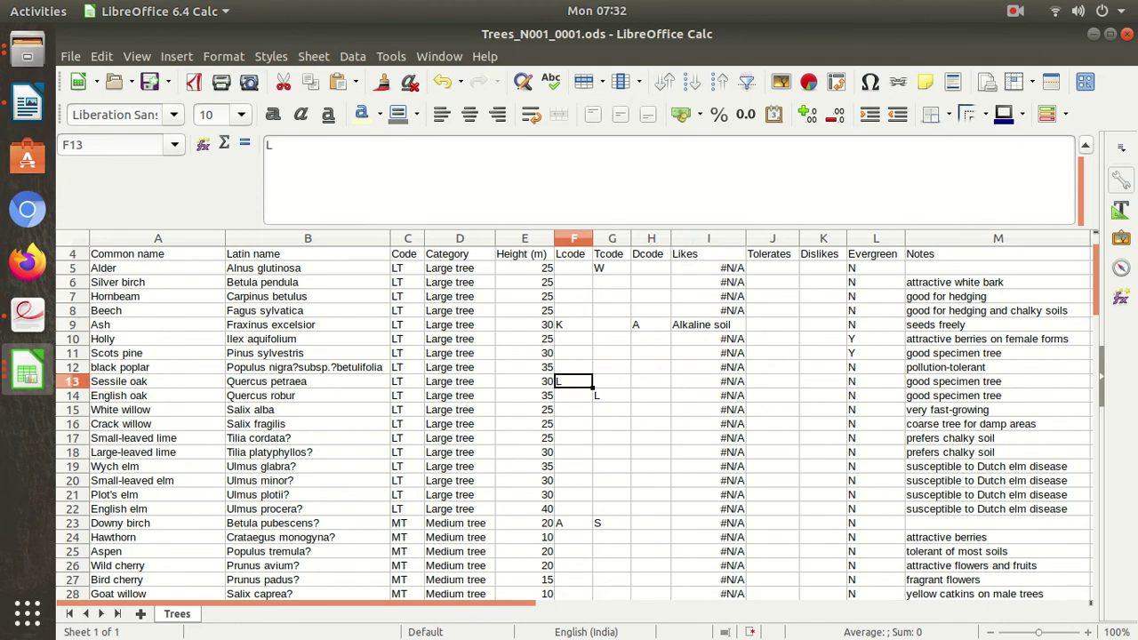
click(709, 381)
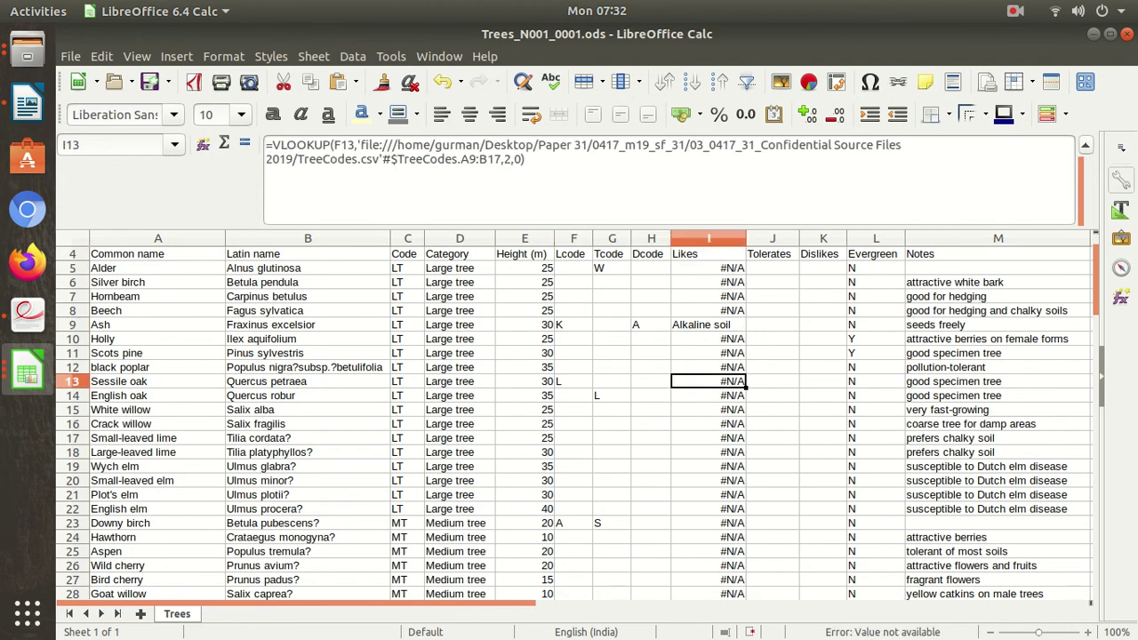
click(574, 381)
click(709, 267)
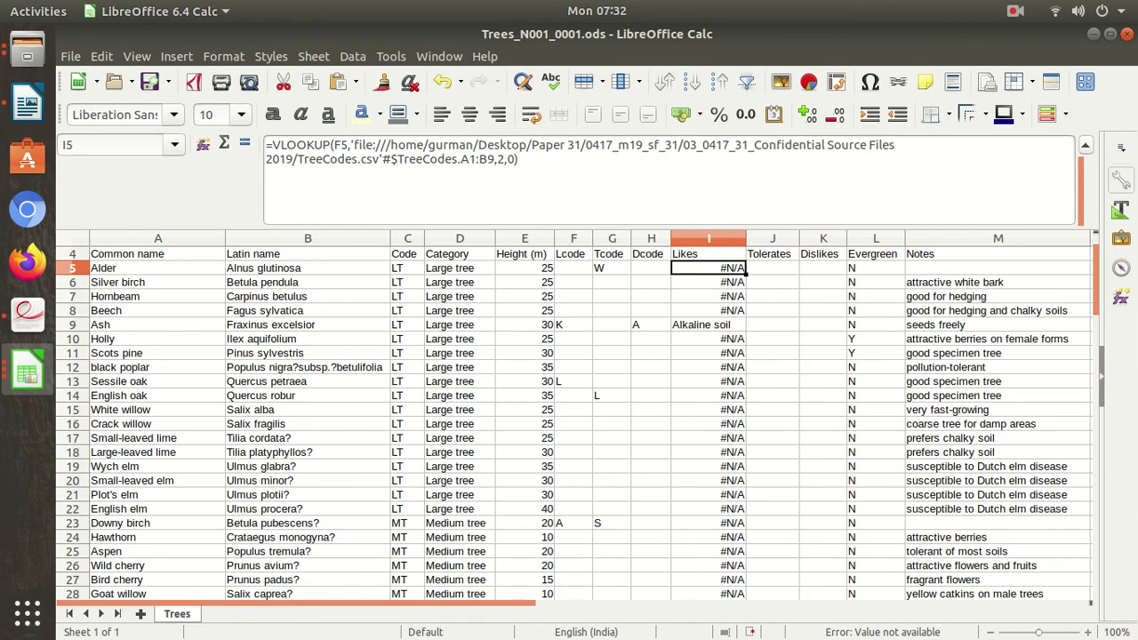
click(1015, 11)
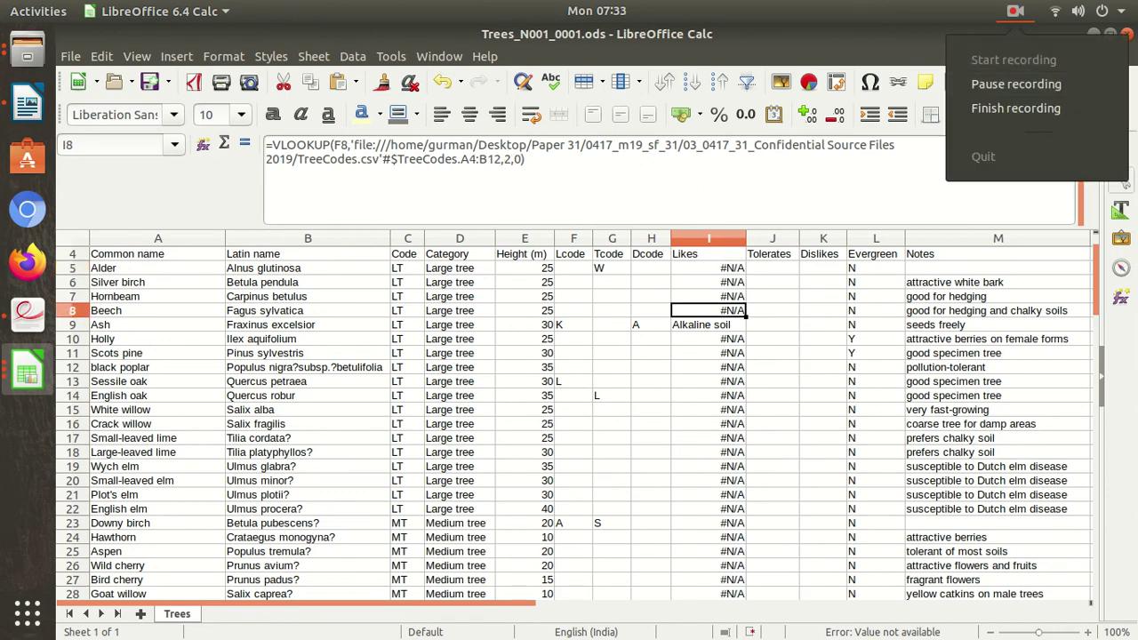
click(1016, 83)
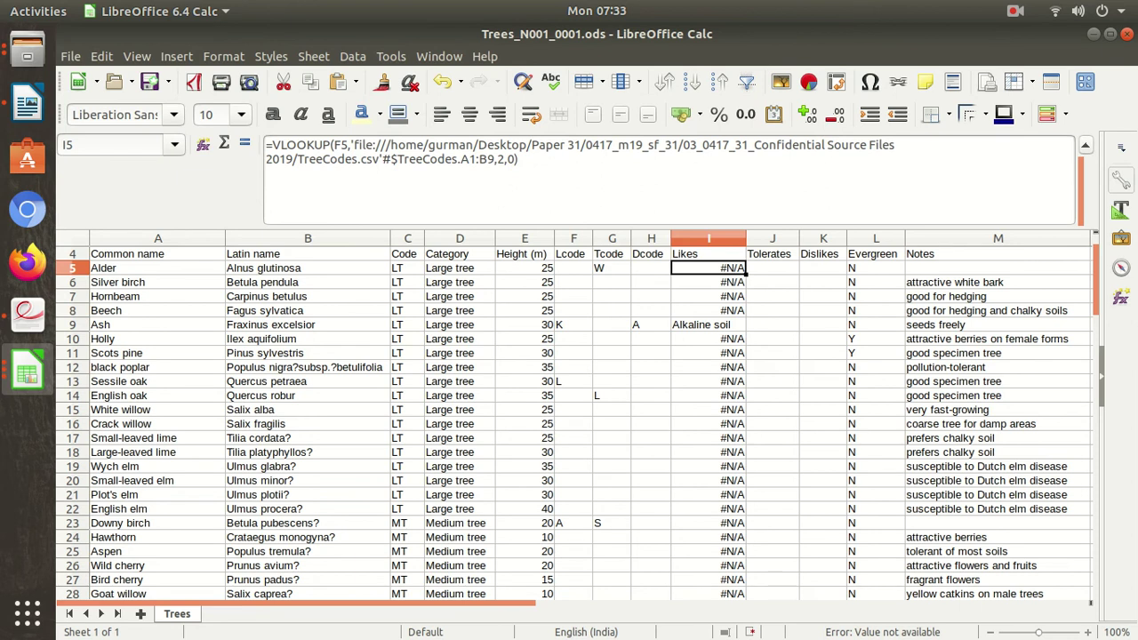
Make I5's lookup range absolute as $A$1:$B$9.
click(471, 158)
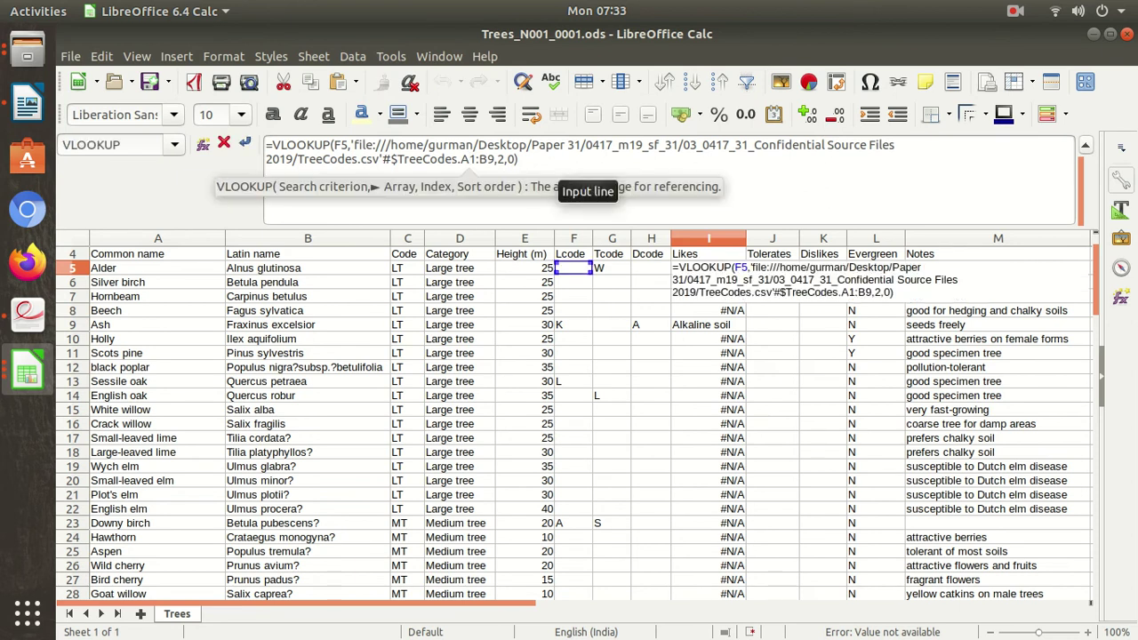
key(F4)
click(502, 158)
key(F4)
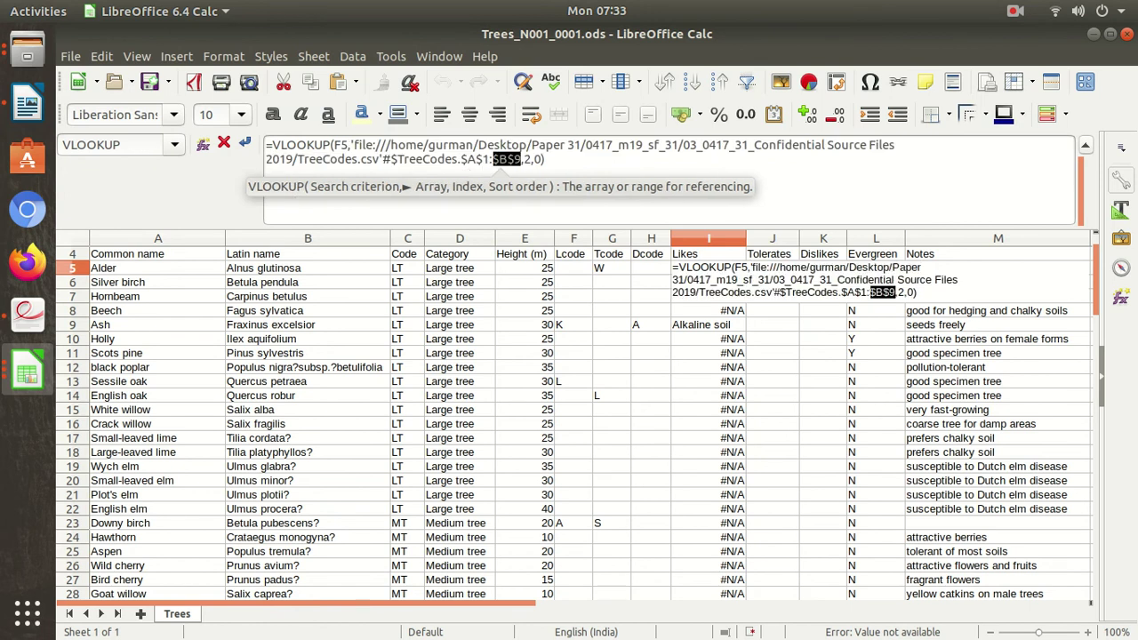
key(Return)
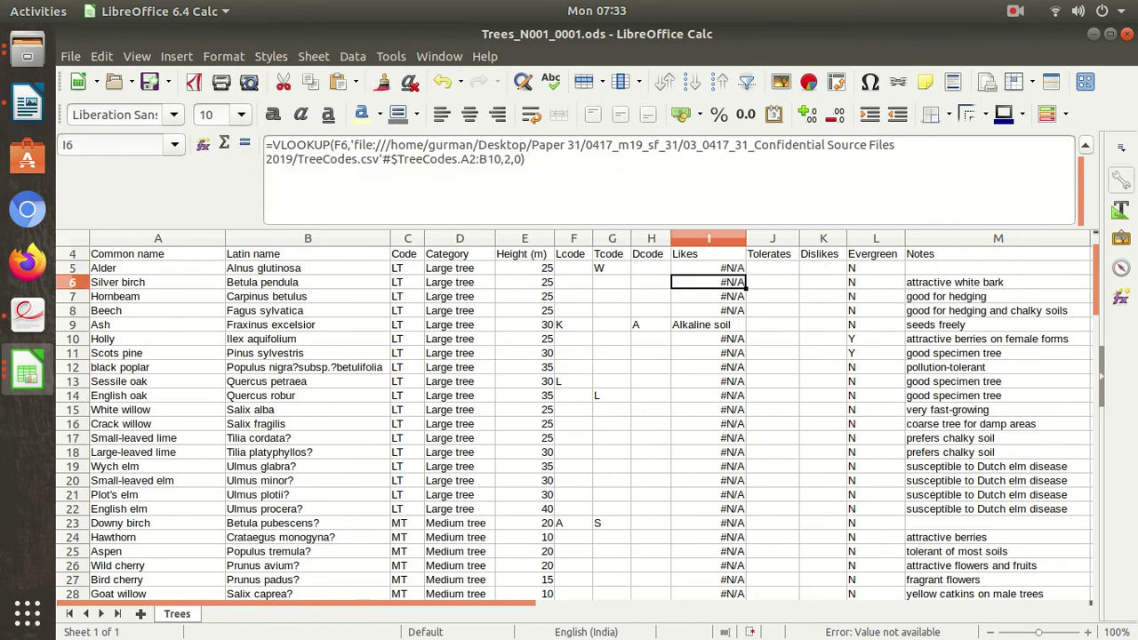
Fill I5's Likes lookup formula down to row 98.
click(708, 268)
drag(746, 275, 711, 586)
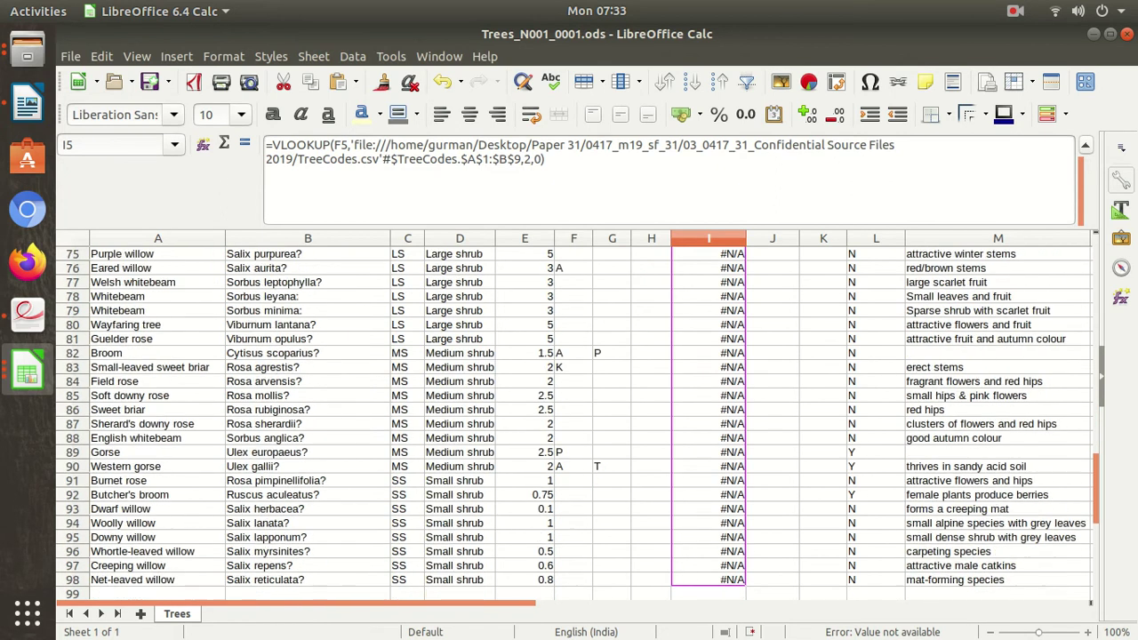
drag(711, 587, 711, 445)
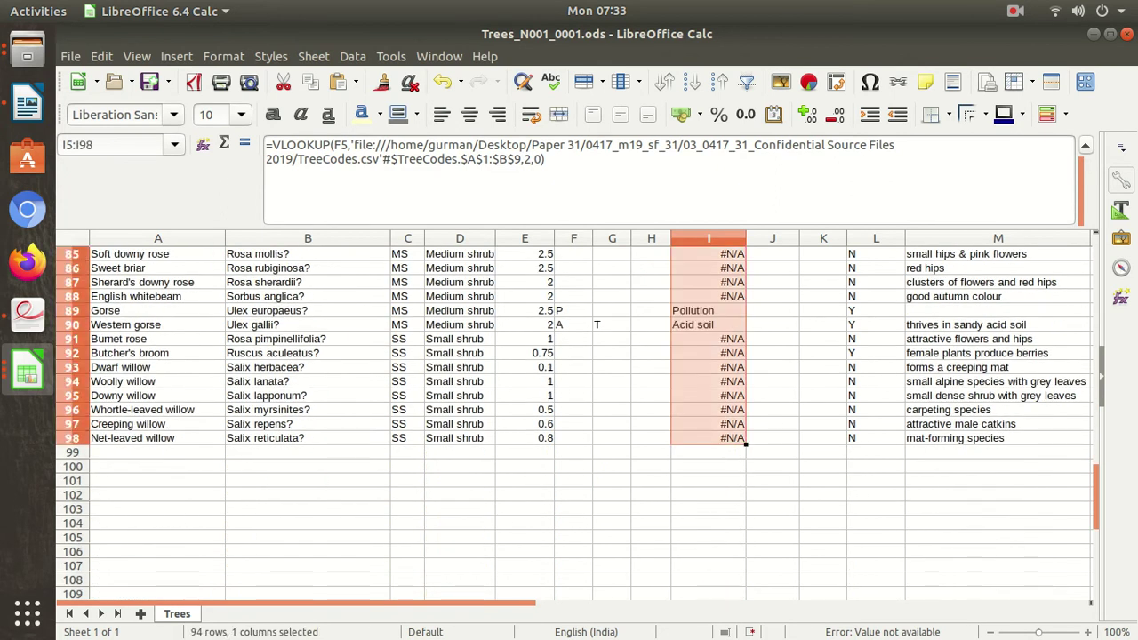
Compare Alder's #N/A in I5 with the Ash and Lime results, then return to the exam paper.
scroll(569, 418, up, 6)
scroll(569, 418, up, 8)
scroll(569, 418, up, 7)
scroll(569, 418, up, 6)
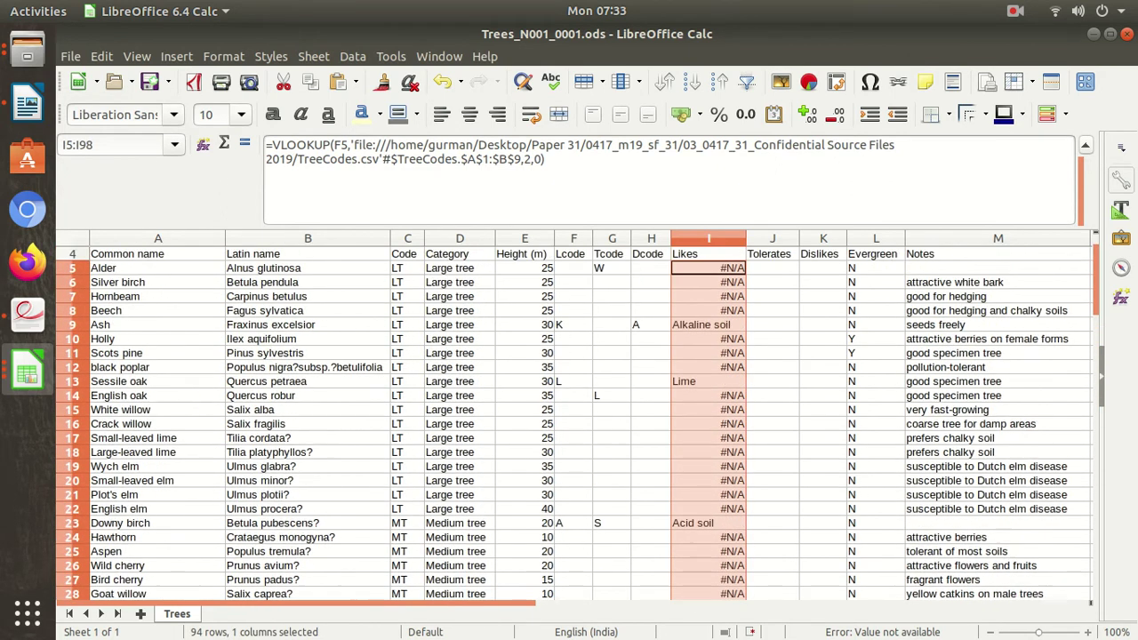
scroll(569, 418, up, 1)
click(702, 408)
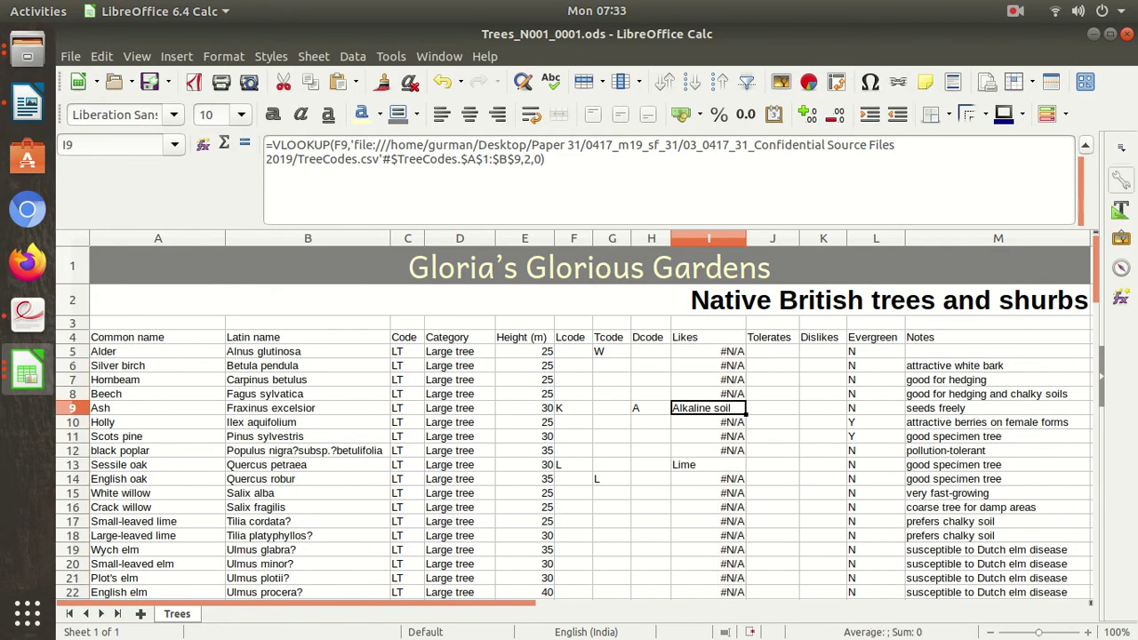
click(709, 352)
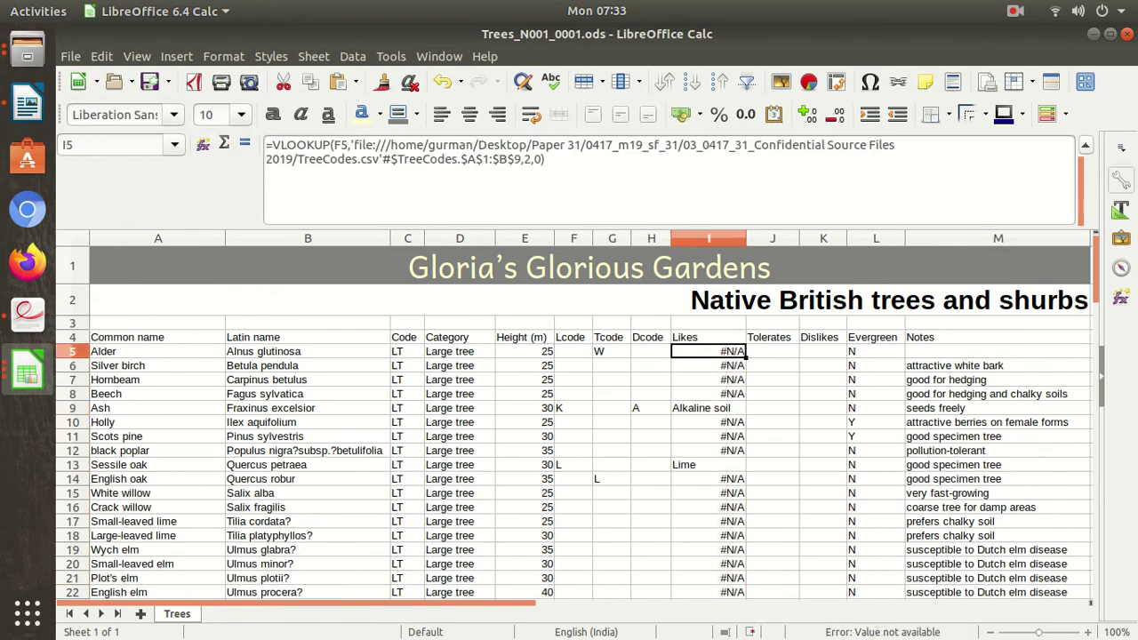
click(702, 408)
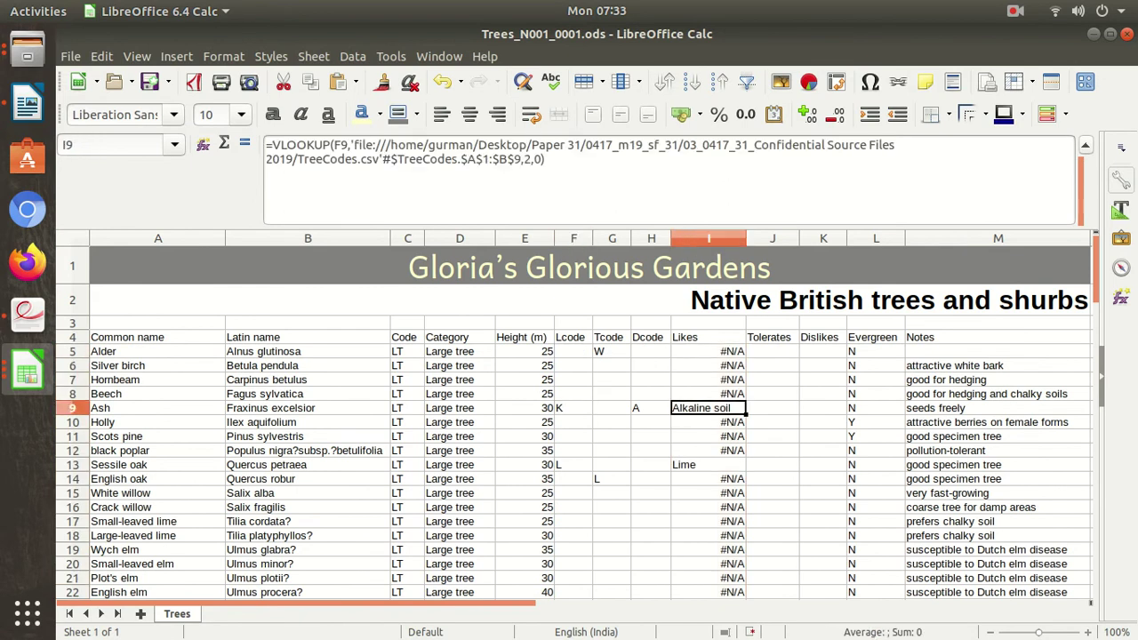
click(702, 465)
click(574, 408)
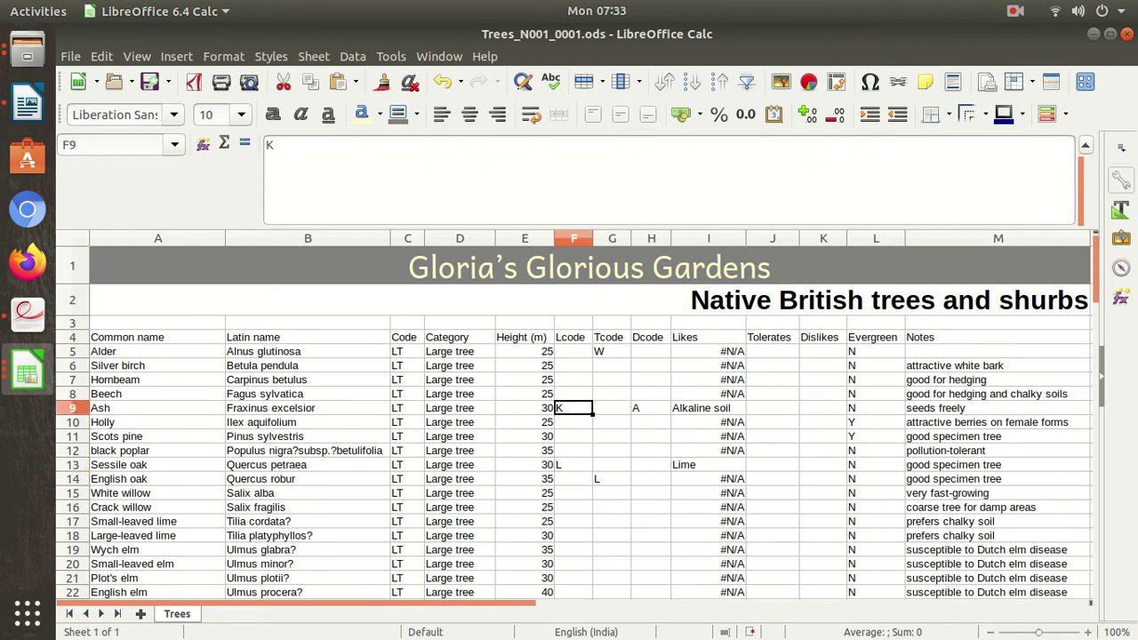
click(708, 351)
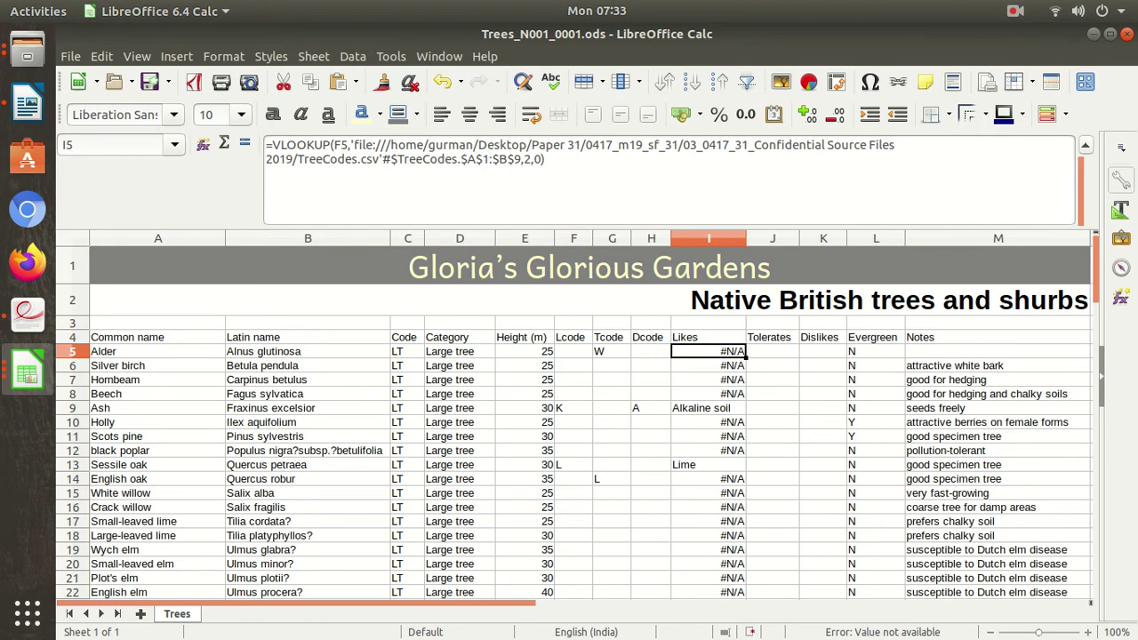
click(27, 313)
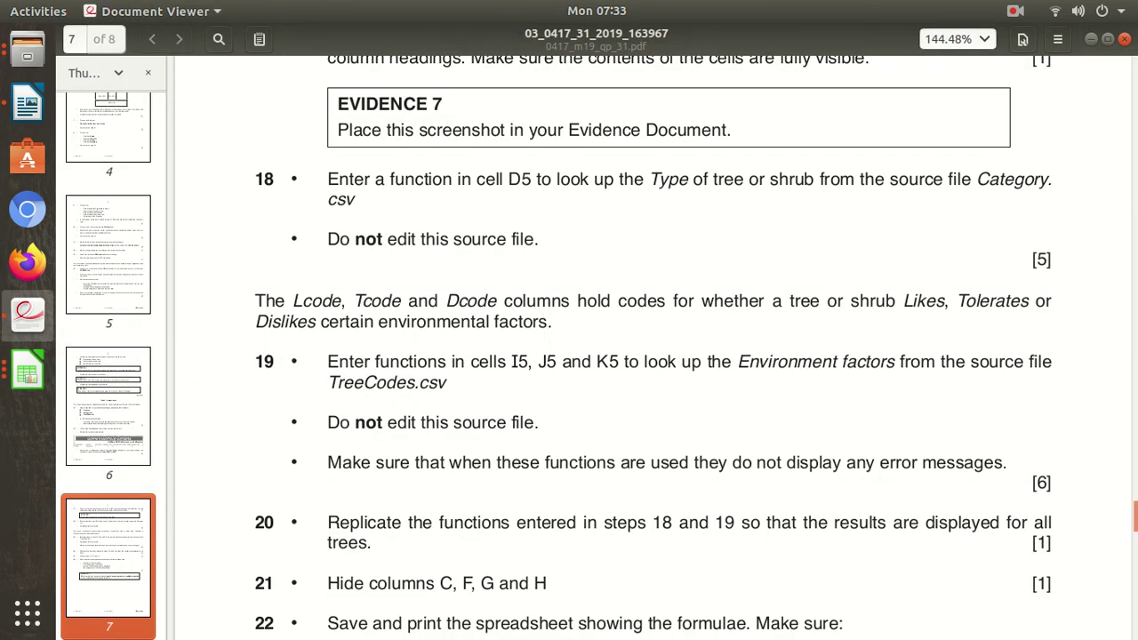
Highlight step 19's no-error-messages requirement, then return to the Trees spreadsheet.
drag(341, 462, 551, 462)
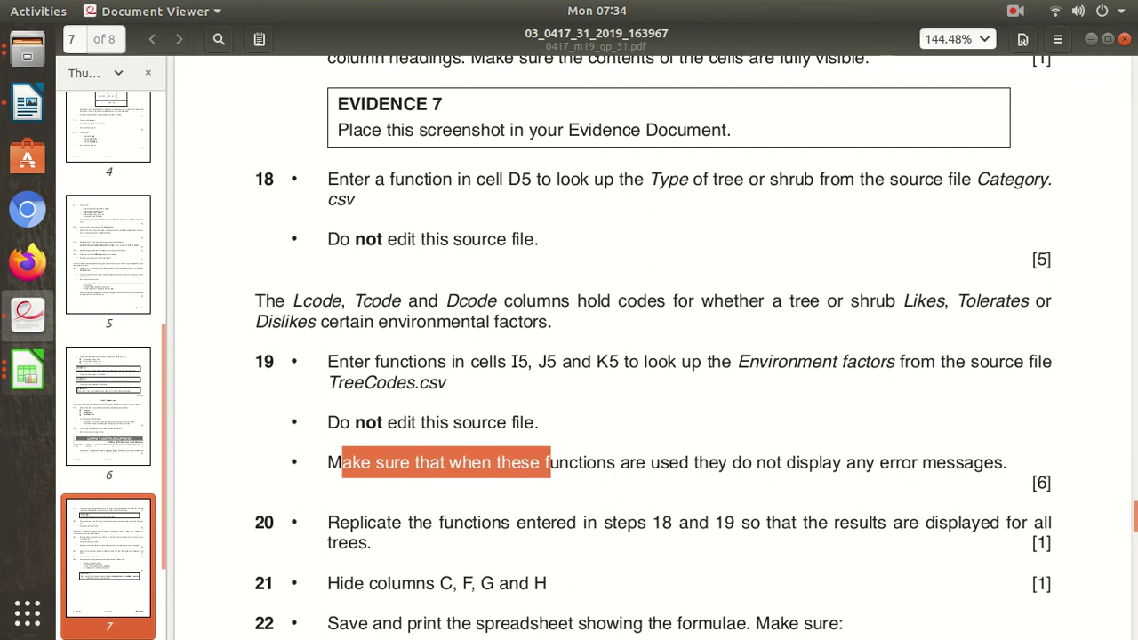
click(27, 373)
click(178, 190)
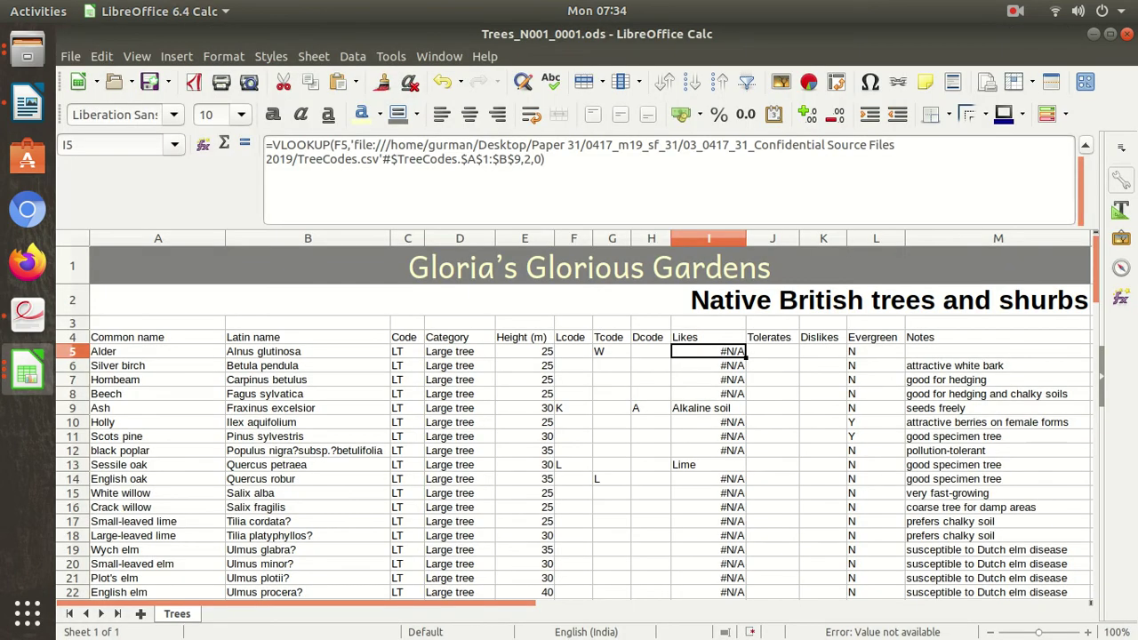
Rewrite I5 as =IF(F5="","",VLOOKUP(...)) so Alder's empty Lcode gives a blank cell.
click(573, 351)
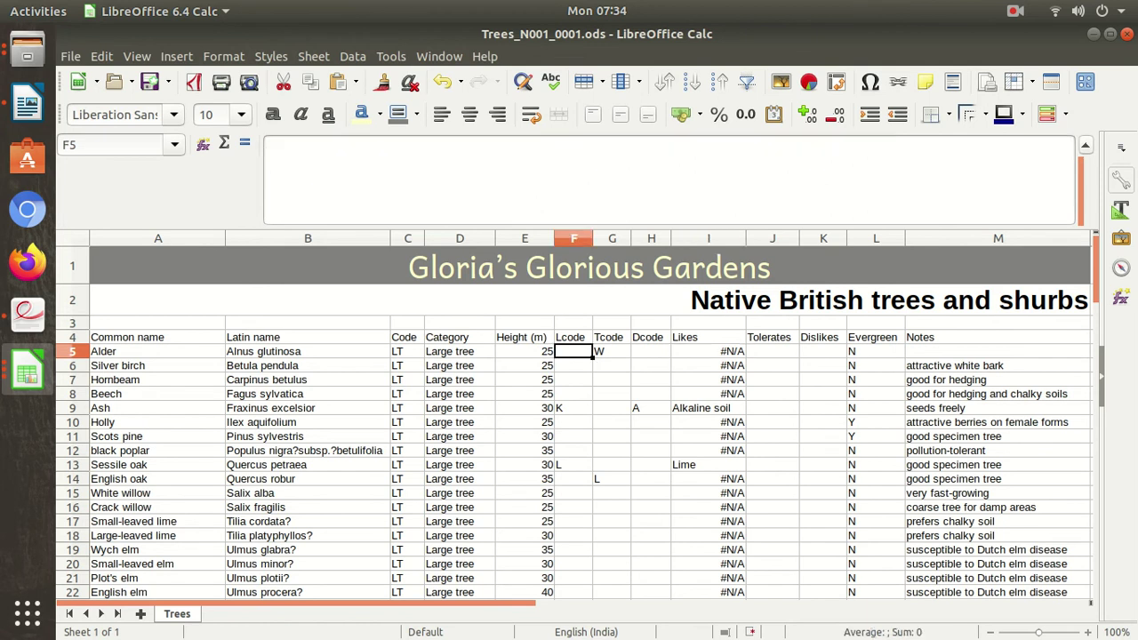
click(709, 351)
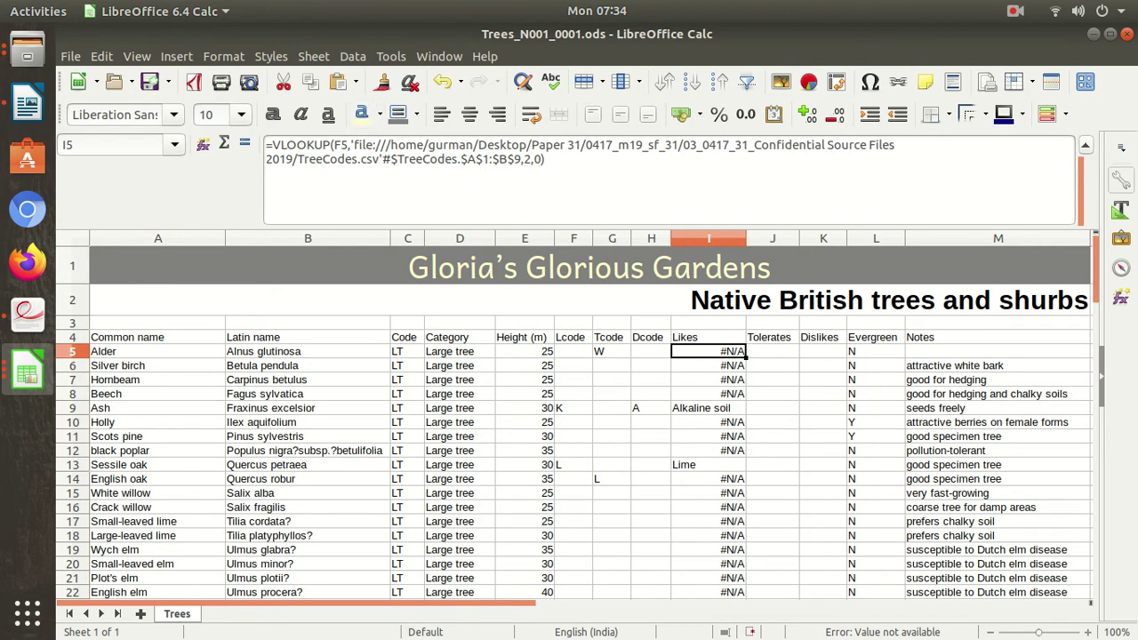
click(271, 145)
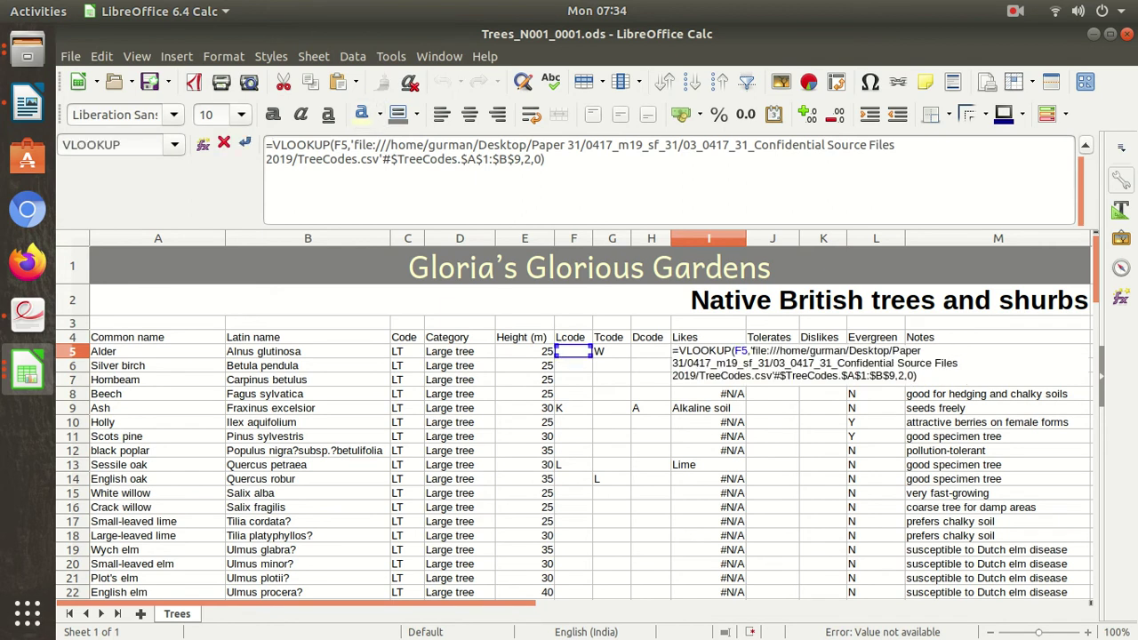
text(if()
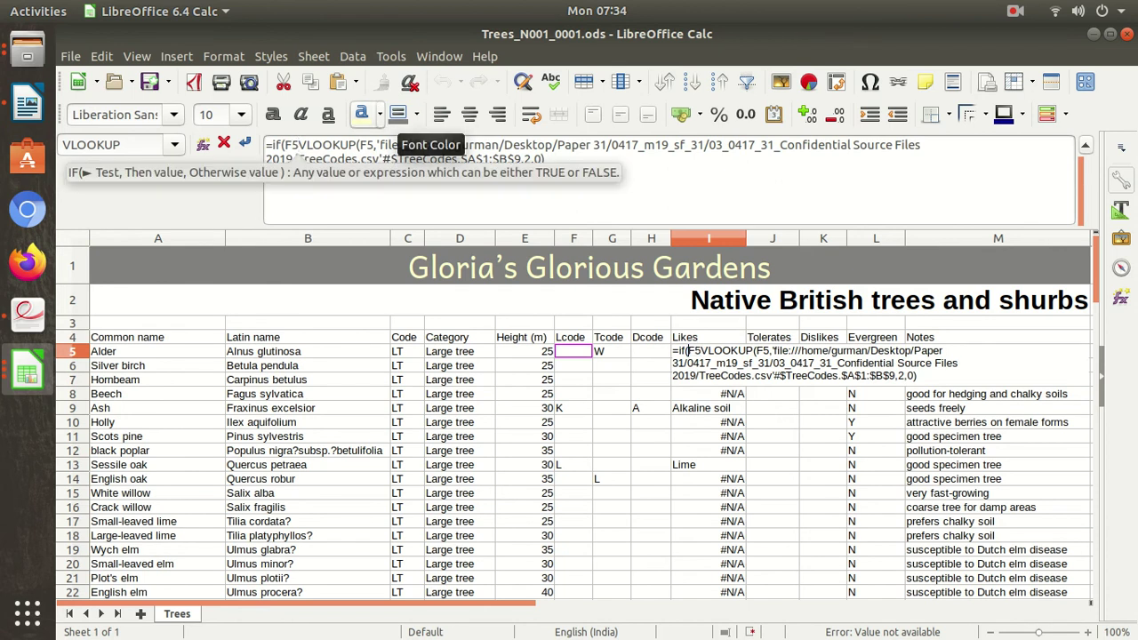
text(="")
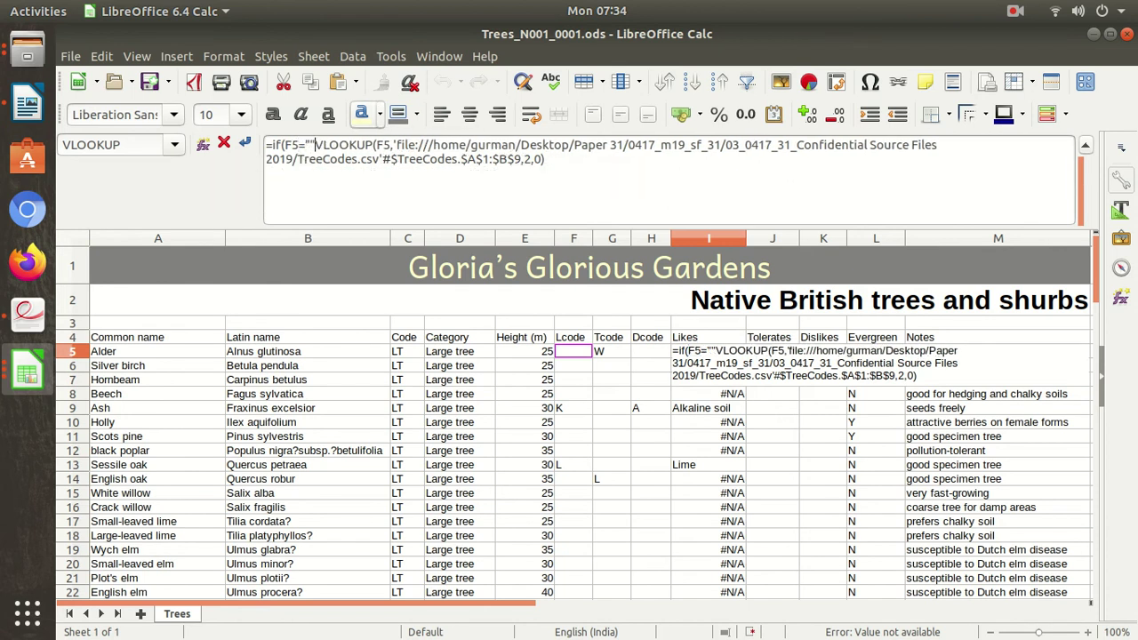
text(,"")
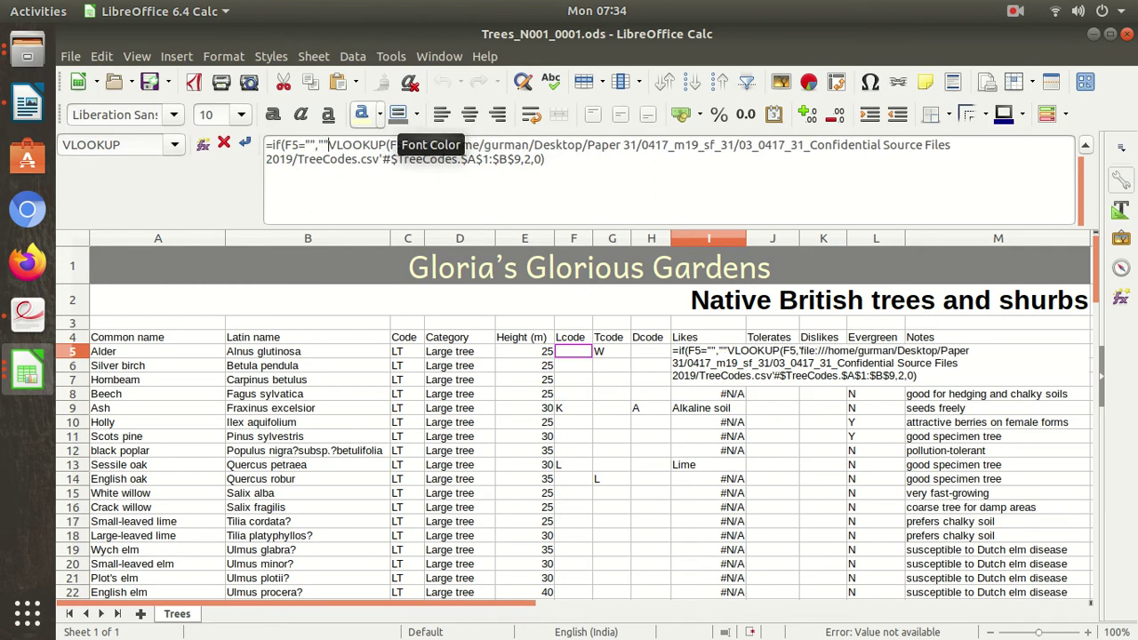
text(,)
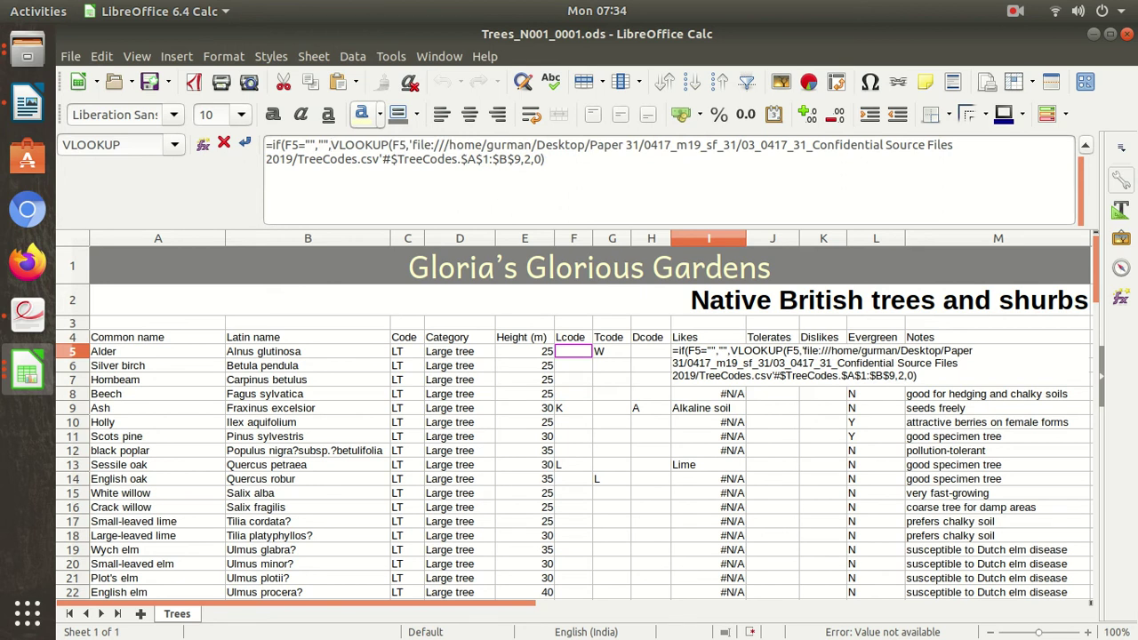
key(Return)
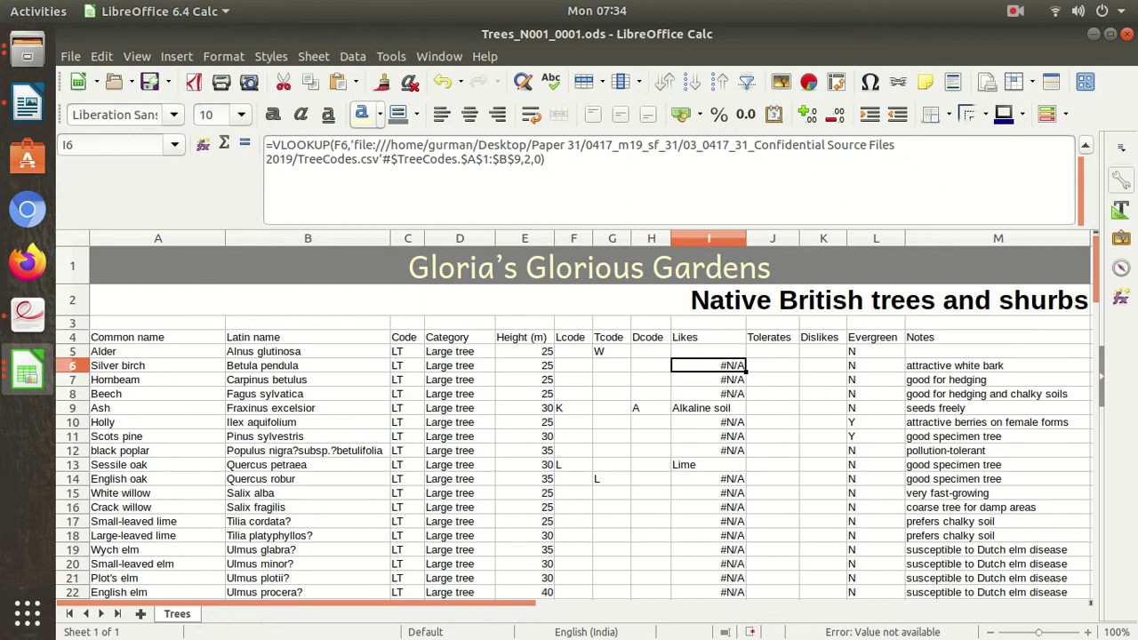
Fill the IF-wrapped Likes formula from I5 down to row 98.
click(708, 351)
mouse_move(745, 358)
mouse_down()
mouse_move(745, 528)
mouse_move(745, 255)
mouse_move(745, 480)
mouse_up()
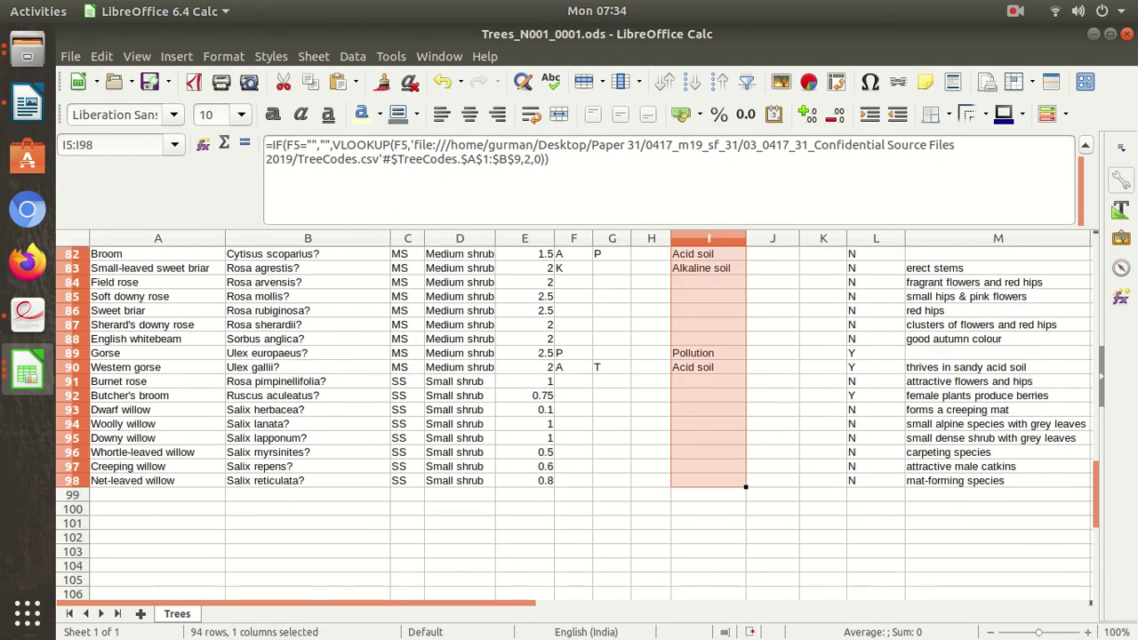
scroll(745, 480, up, 2)
scroll(569, 409, up, 9)
scroll(568, 409, up, 7)
scroll(569, 409, up, 4)
scroll(569, 409, up, 6)
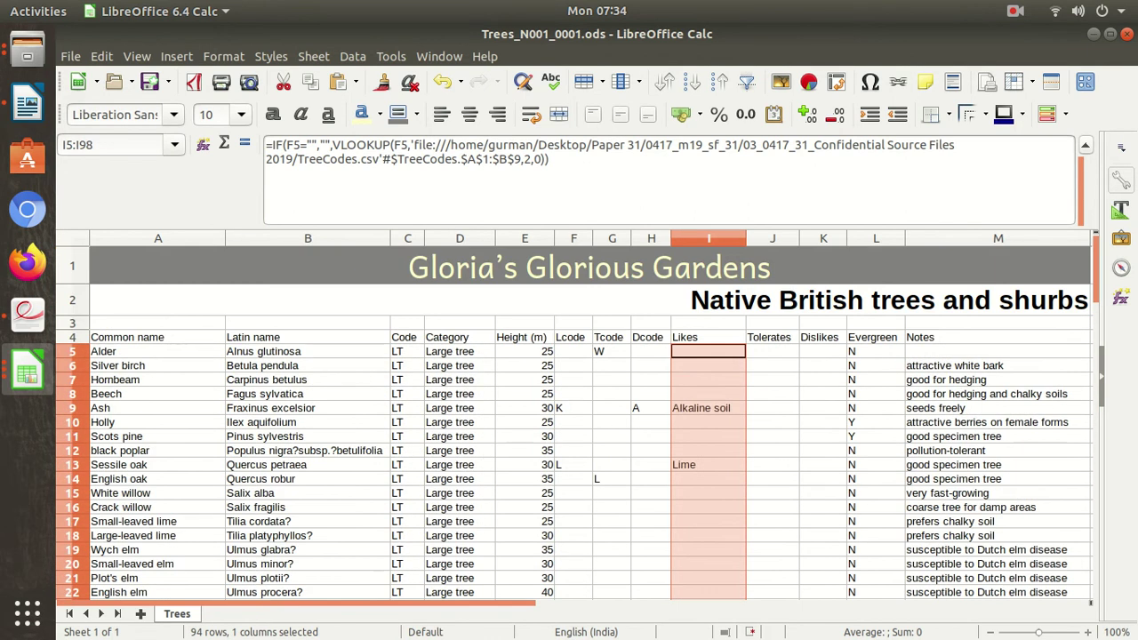
Review the IF formula's arguments in I5 and confirm it unchanged.
click(708, 351)
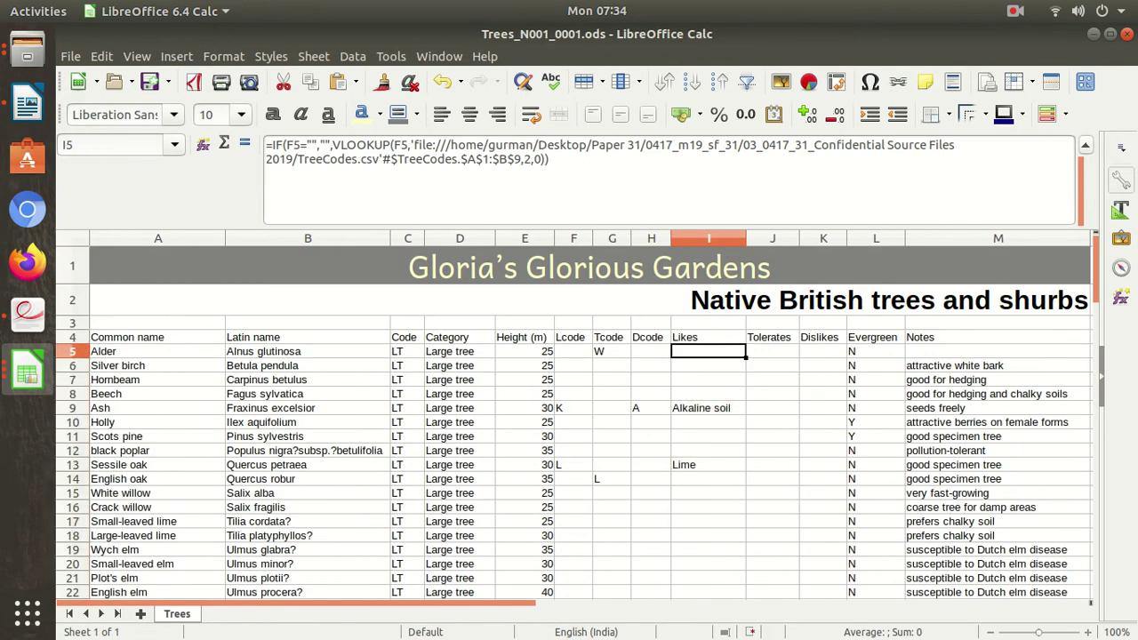
click(293, 145)
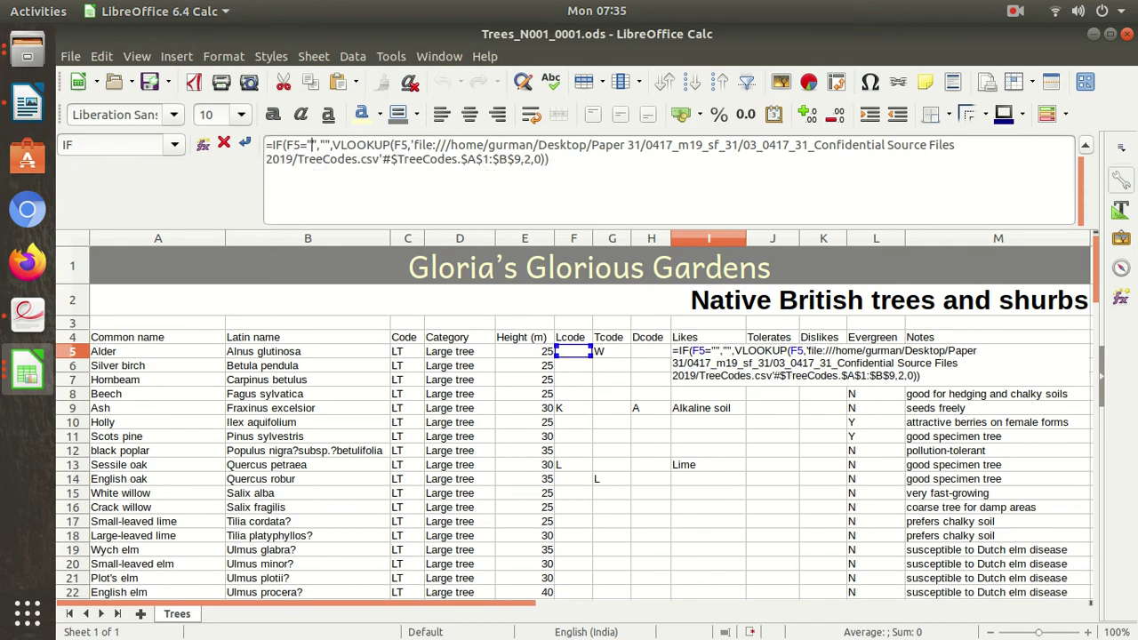
click(331, 145)
click(346, 145)
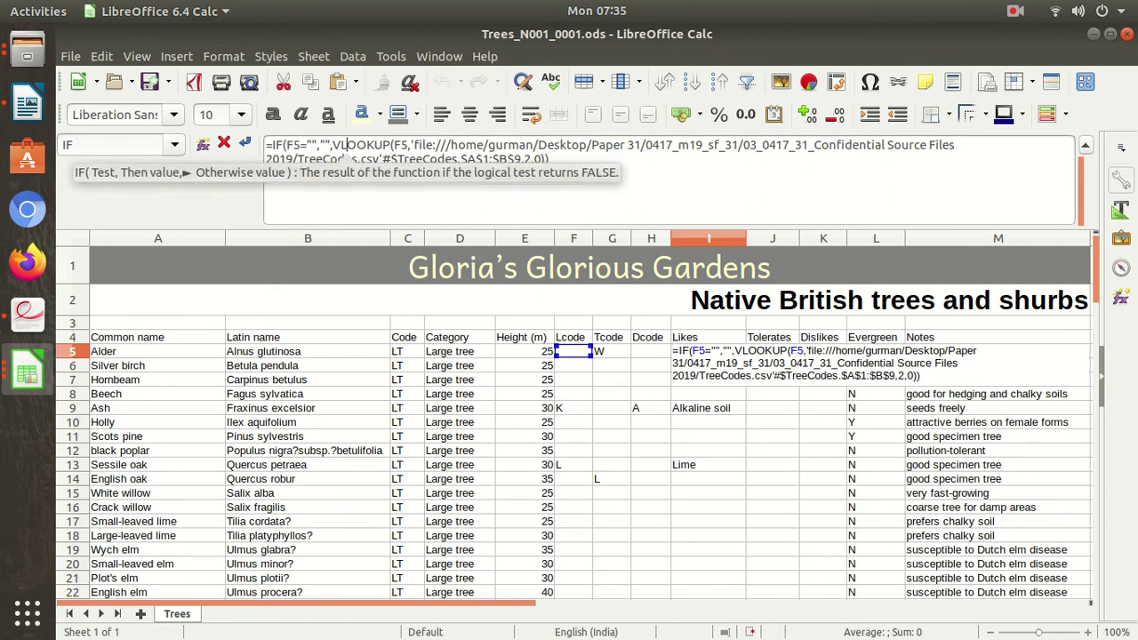
click(1014, 11)
click(1014, 82)
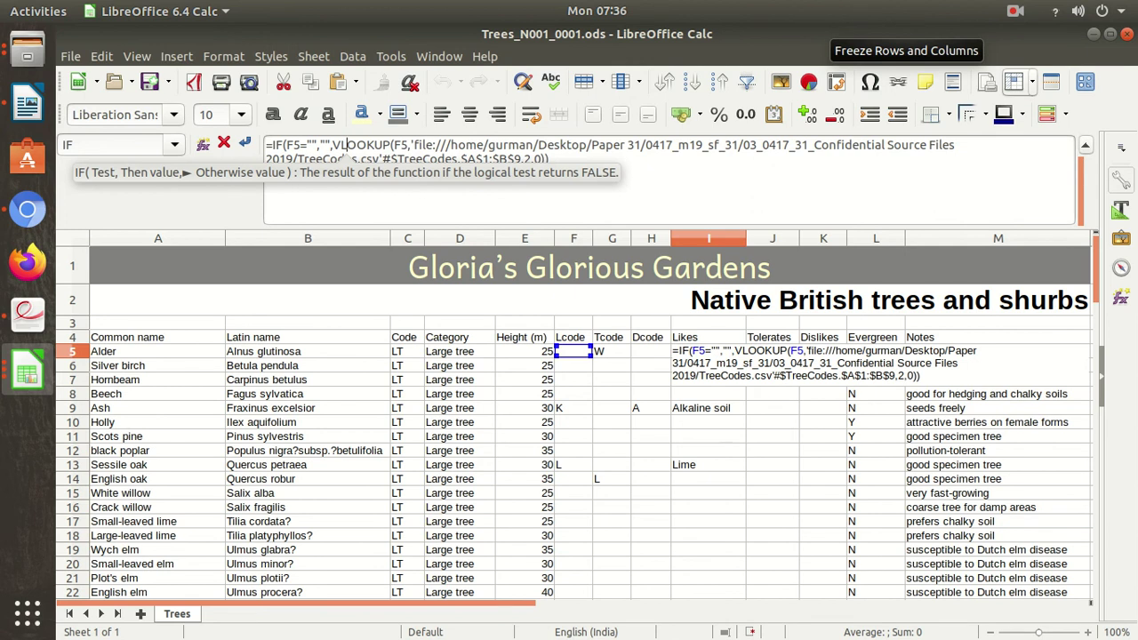
key(Return)
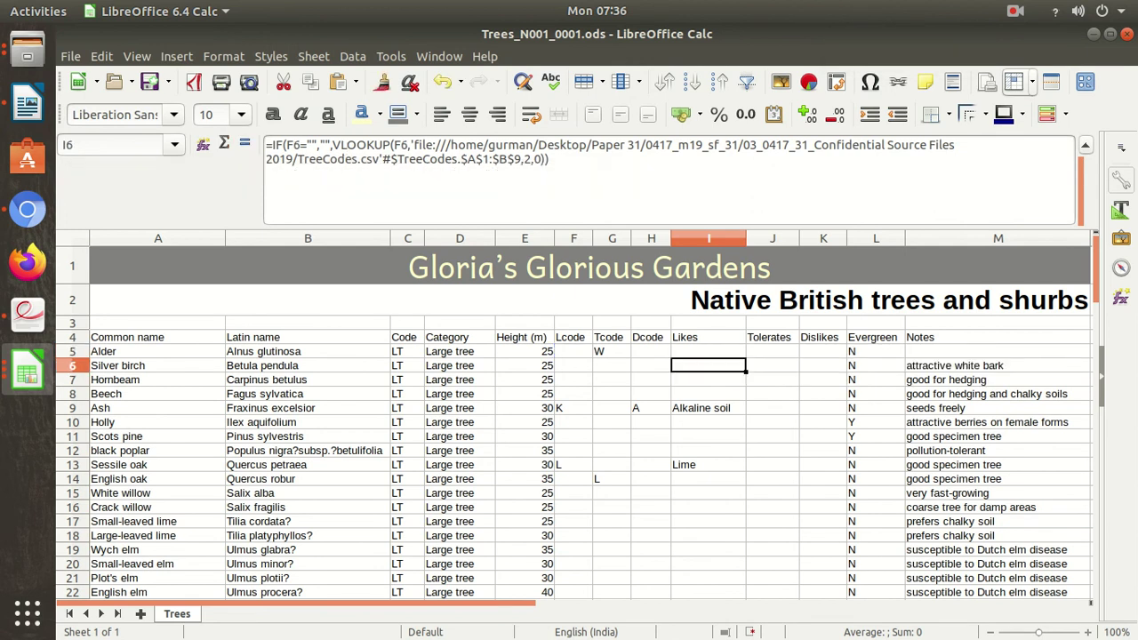
click(773, 351)
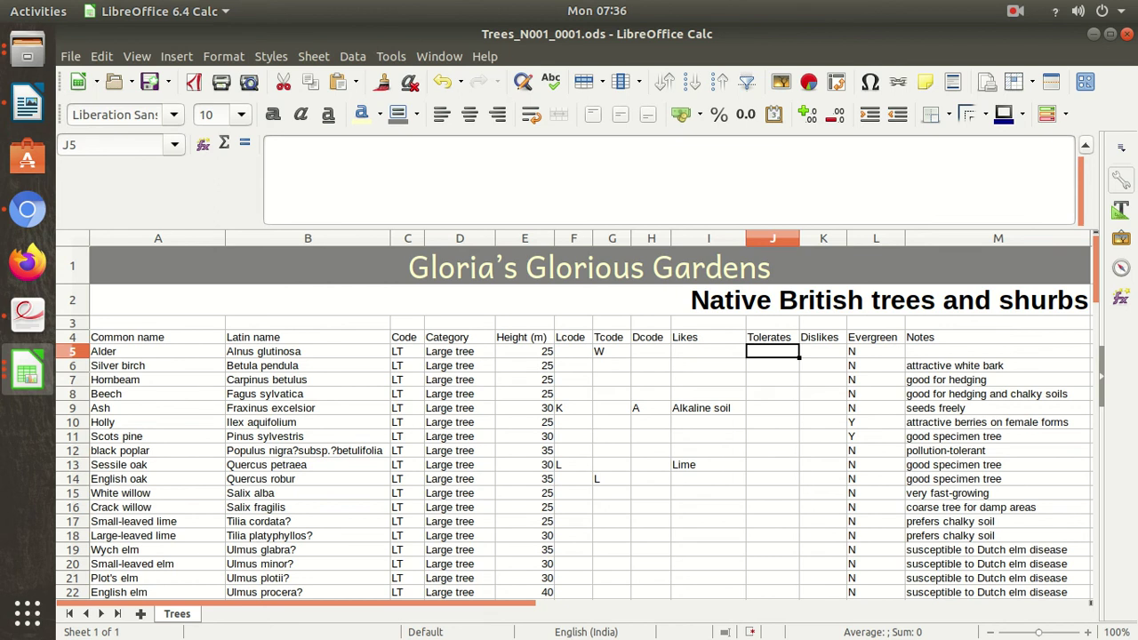
Copy I5's IF-wrapped lookup into J5 so Alder's Tolerates shows Wet soil.
click(612, 351)
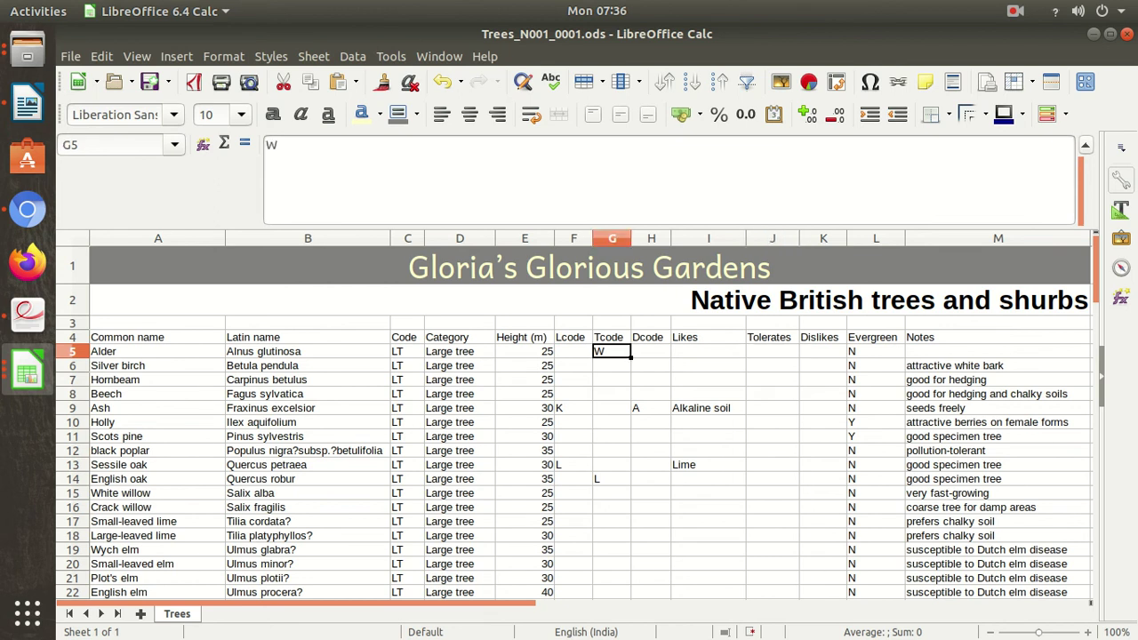
click(772, 351)
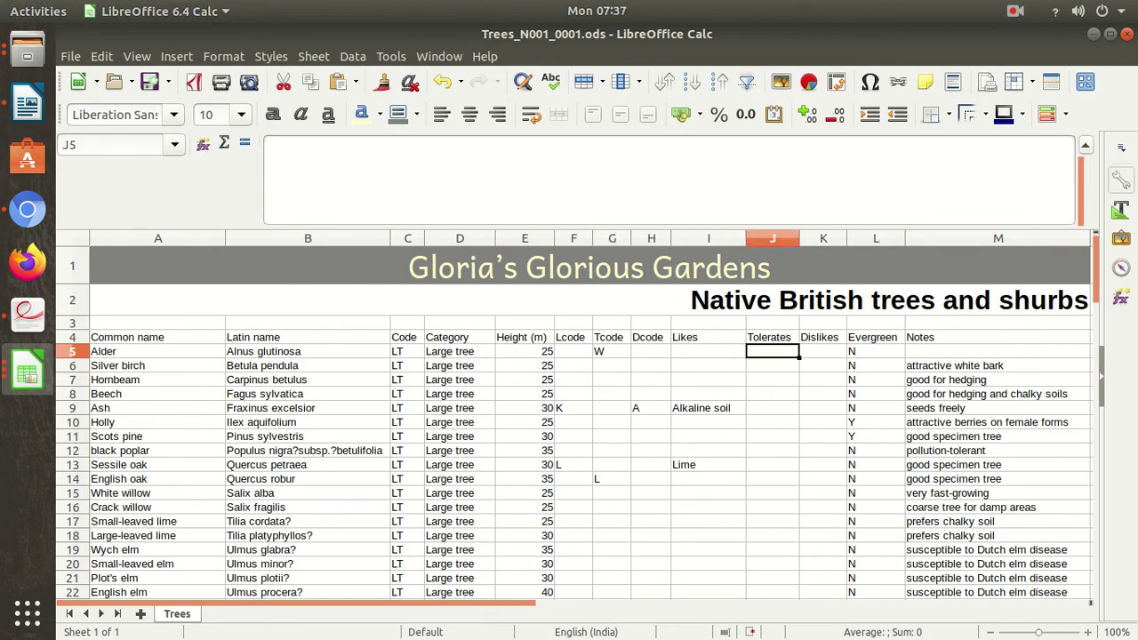
click(708, 351)
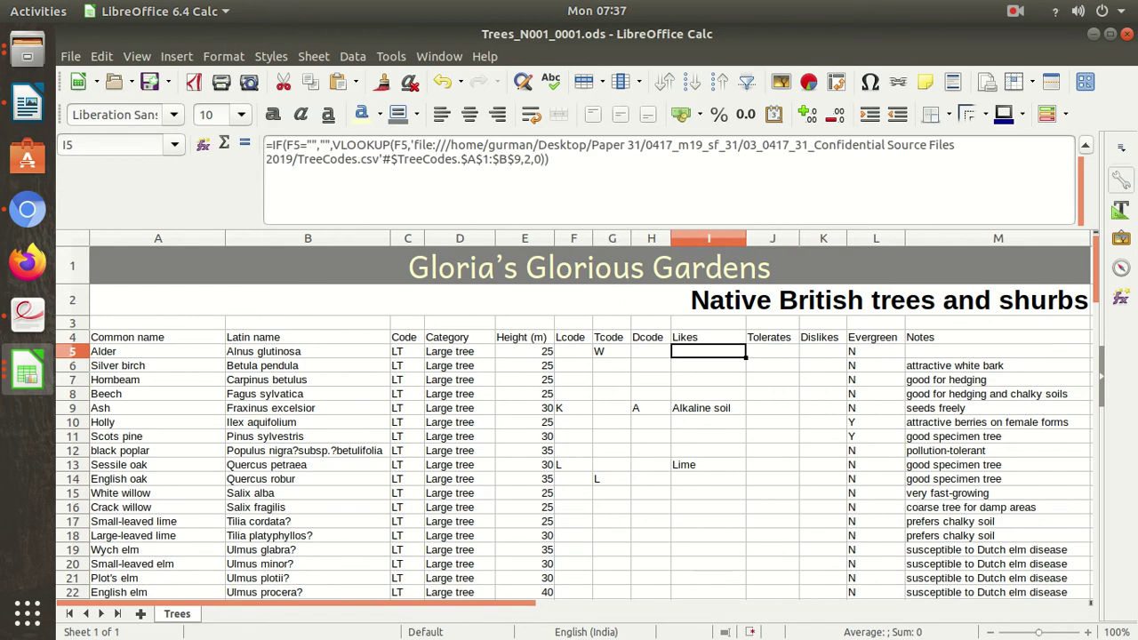
key(ctrl+c)
click(773, 351)
key(ctrl+v)
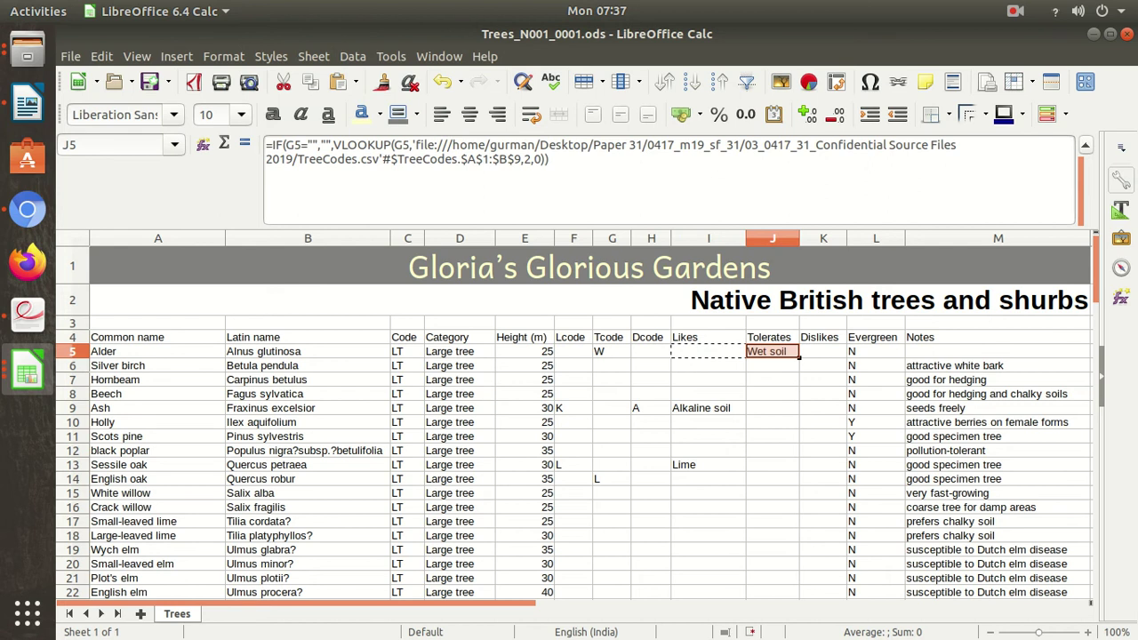
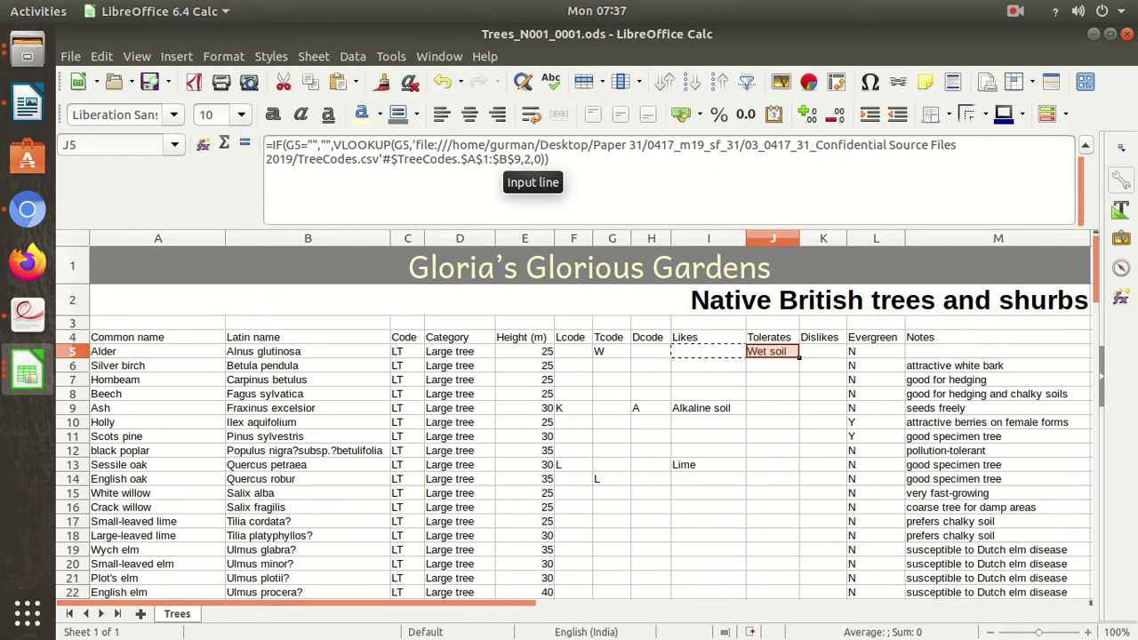
Cancel the pending copy and inspect the lookup formulas in H5, I5 and J5.
key(Escape)
click(708, 351)
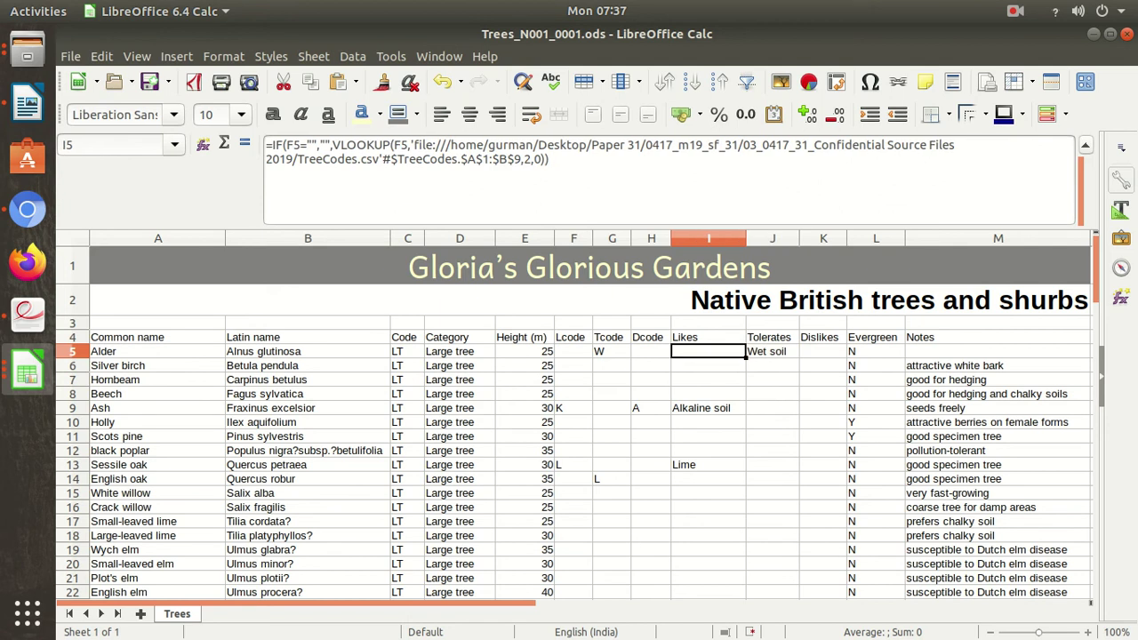
click(773, 351)
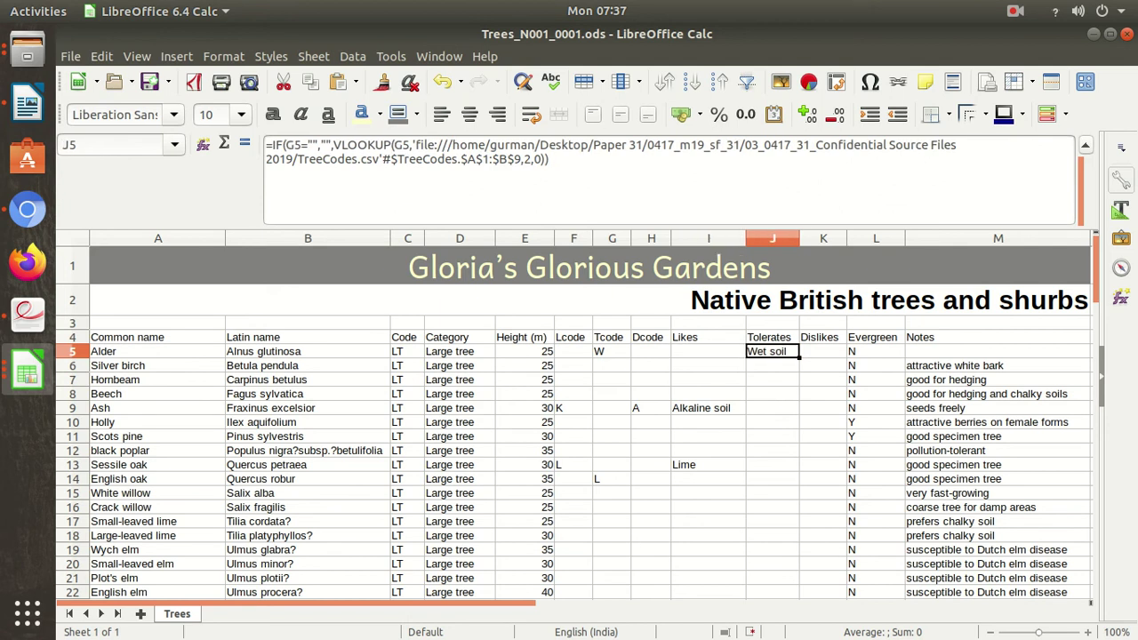
click(709, 351)
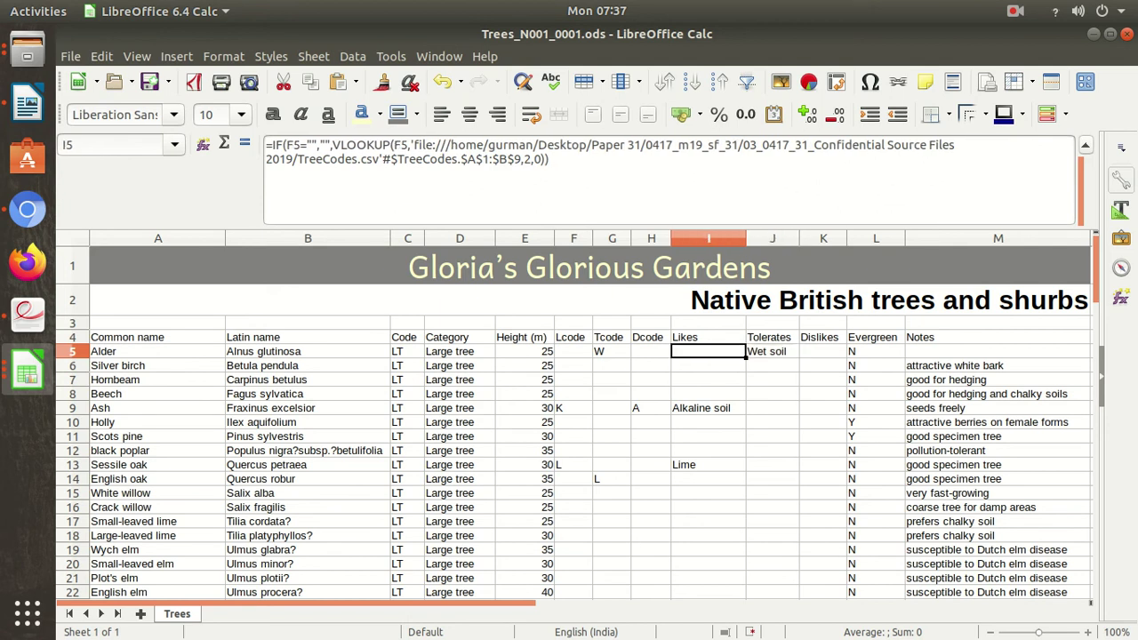
click(1014, 11)
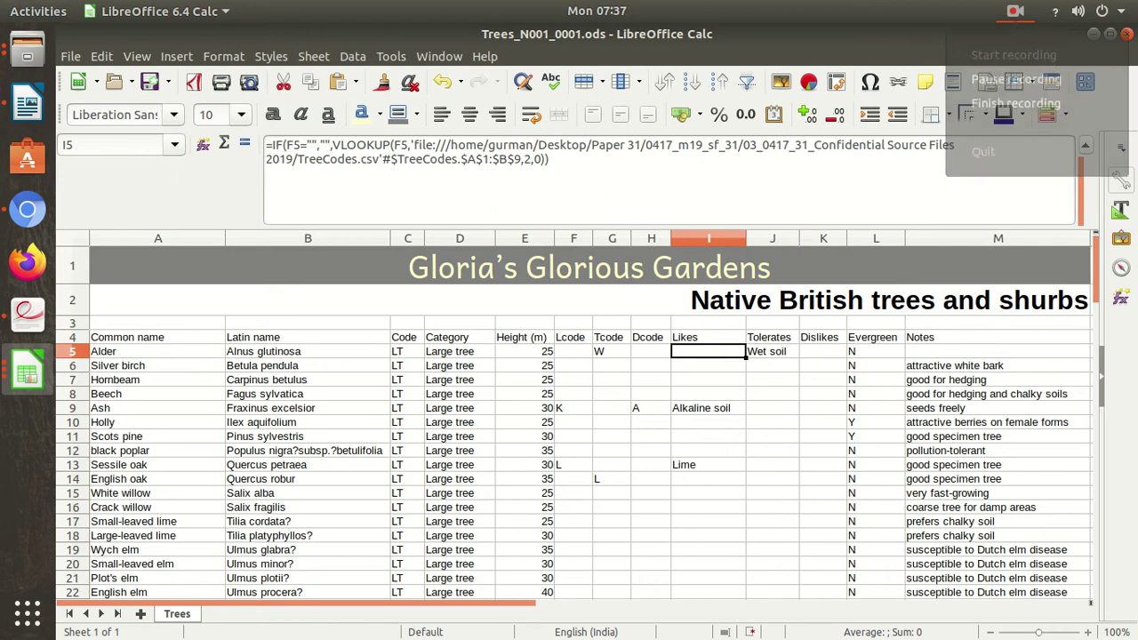
click(1016, 84)
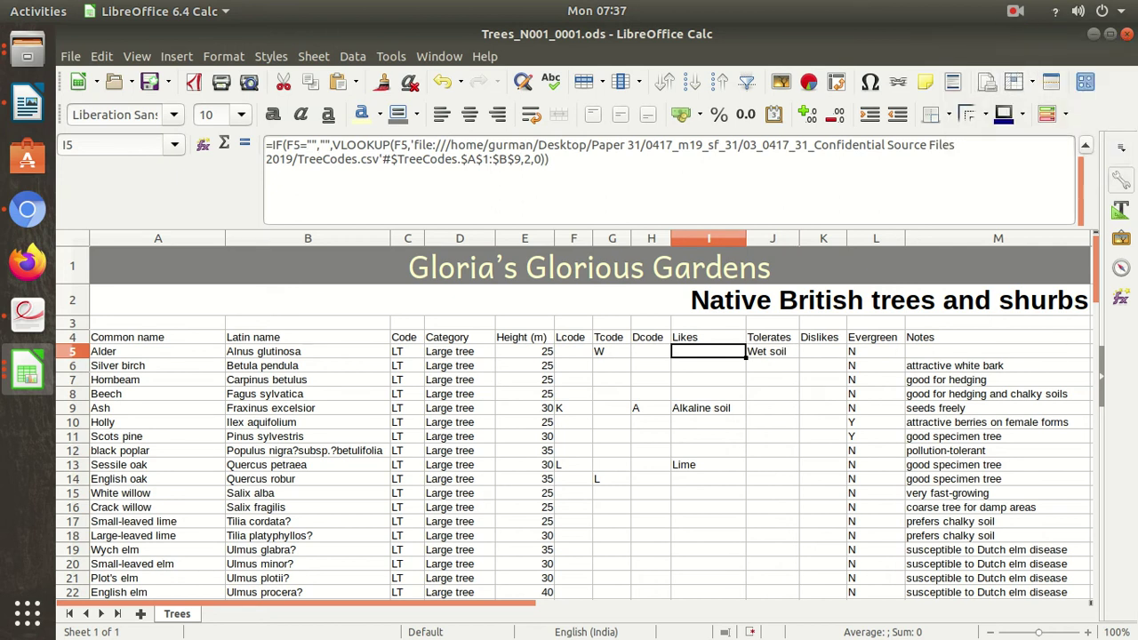
click(651, 351)
click(708, 351)
click(772, 351)
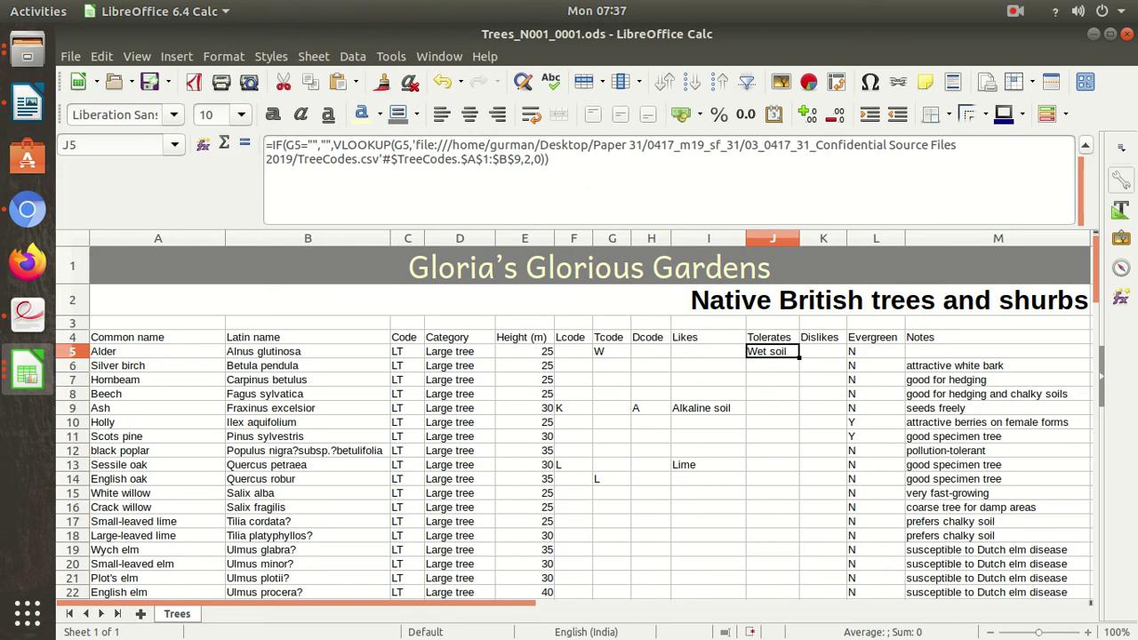
Fill the Tolerates lookup in J5 down to row 98.
shift+click(772, 464)
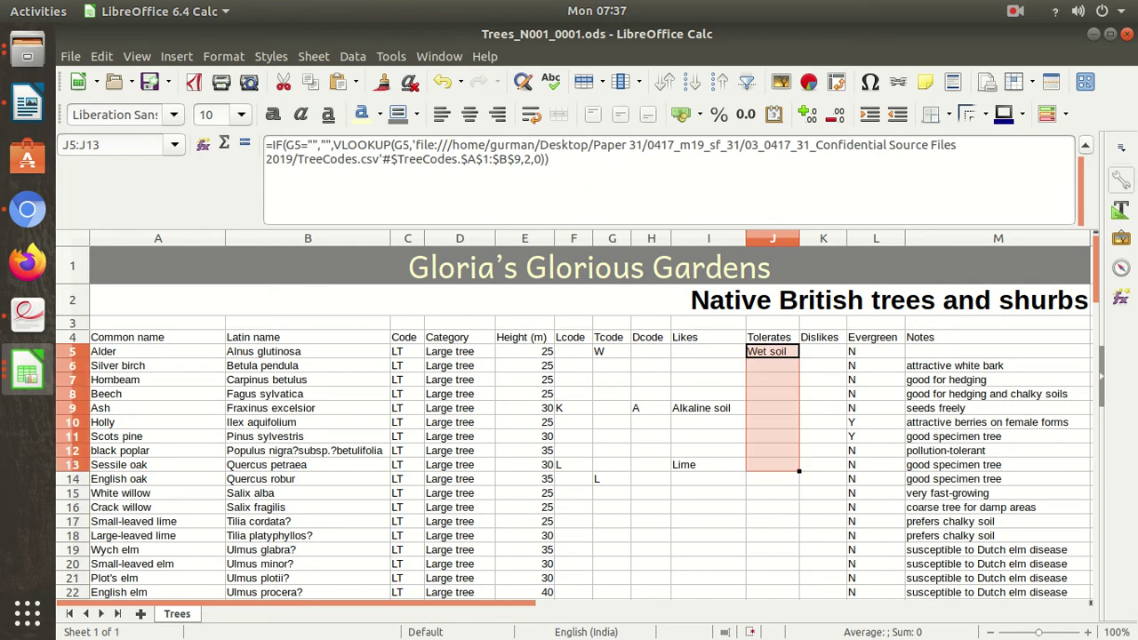
mouse_move(798, 471)
mouse_down()
mouse_move(782, 586)
mouse_move(772, 355)
mouse_move(771, 426)
mouse_up()
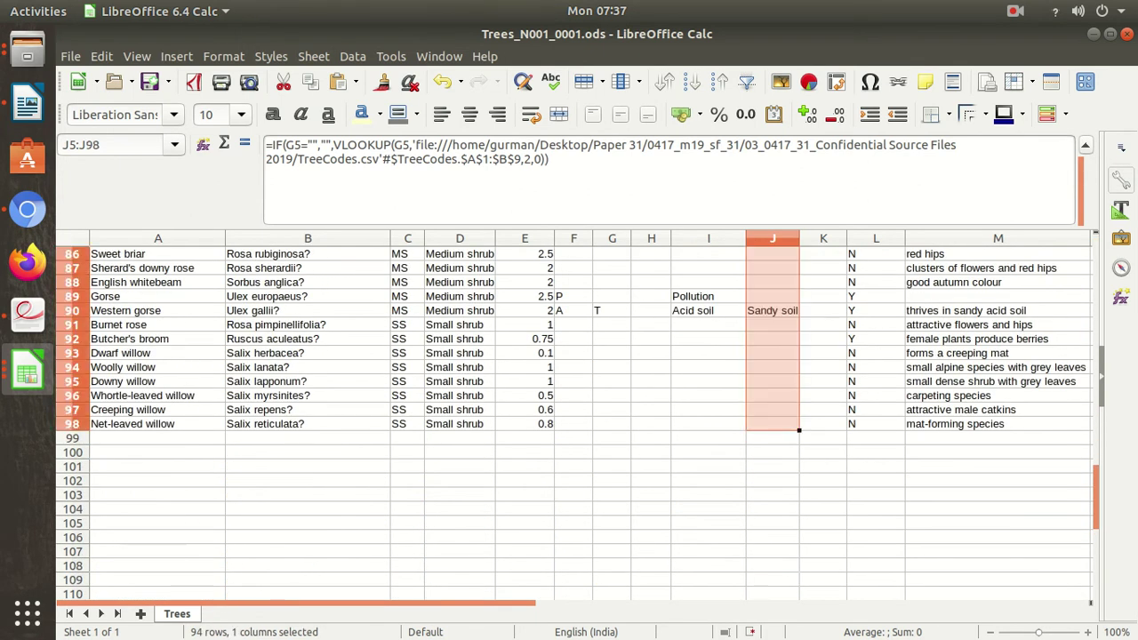
scroll(772, 426, up, 20)
scroll(771, 427, up, 5)
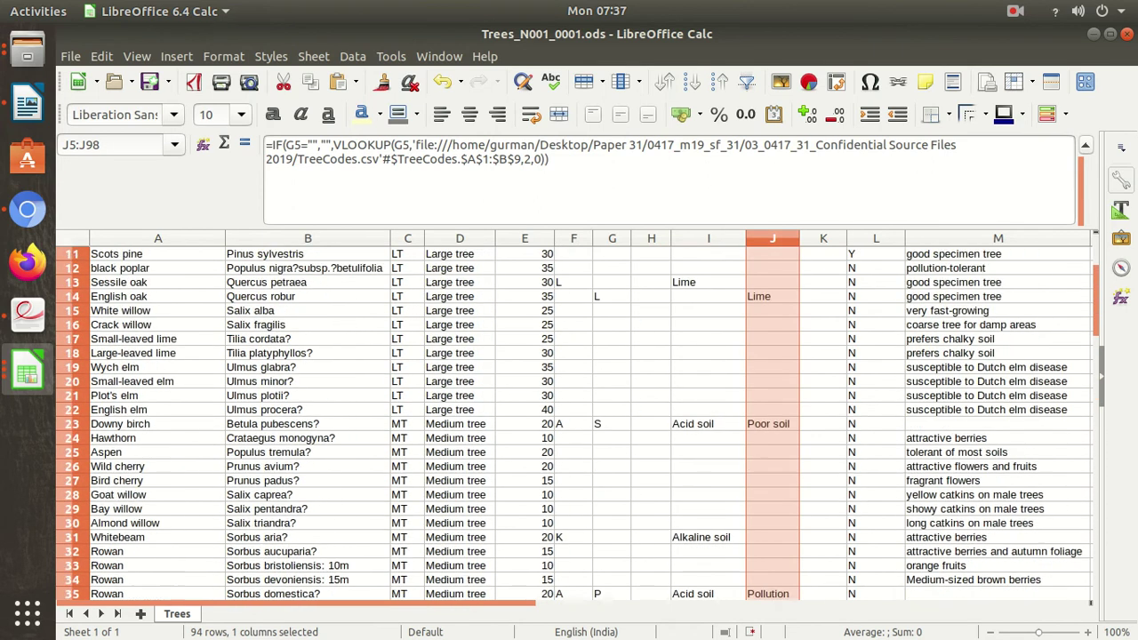
scroll(772, 426, up, 4)
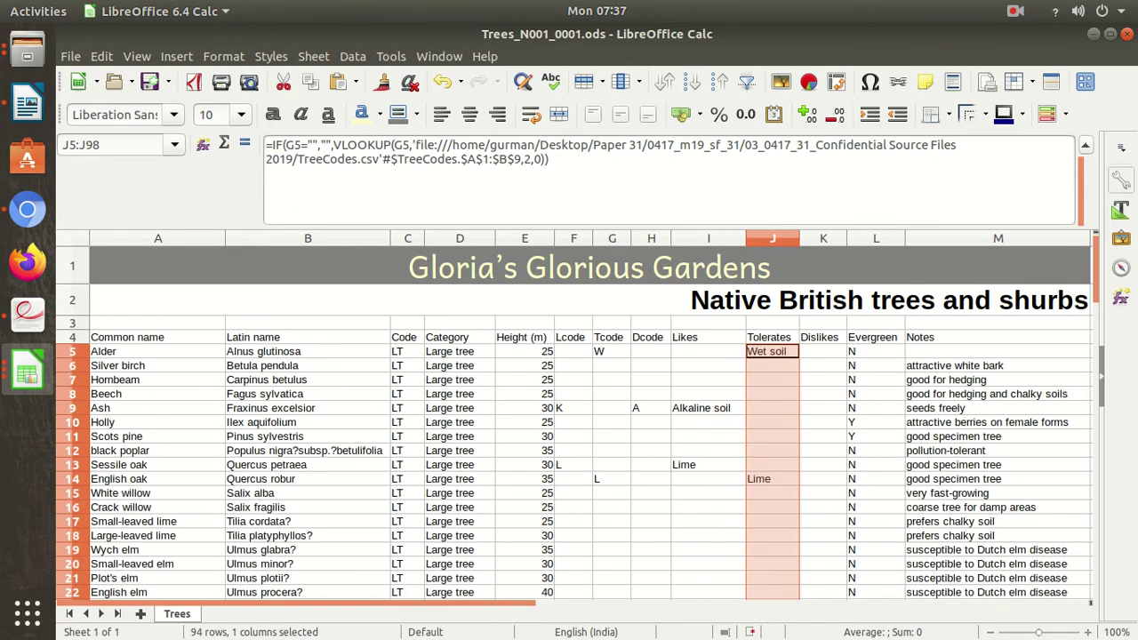
Copy J5:J98 into the Dislikes column at K5, then bring up the exam paper.
key(ctrl+c)
click(823, 351)
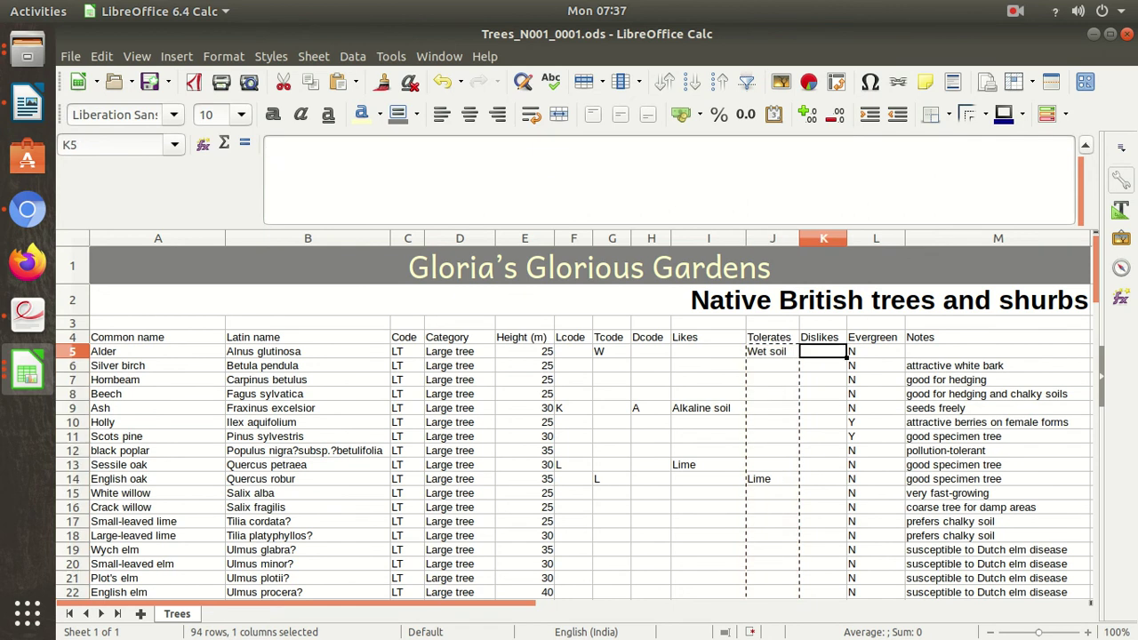
key(ctrl+v)
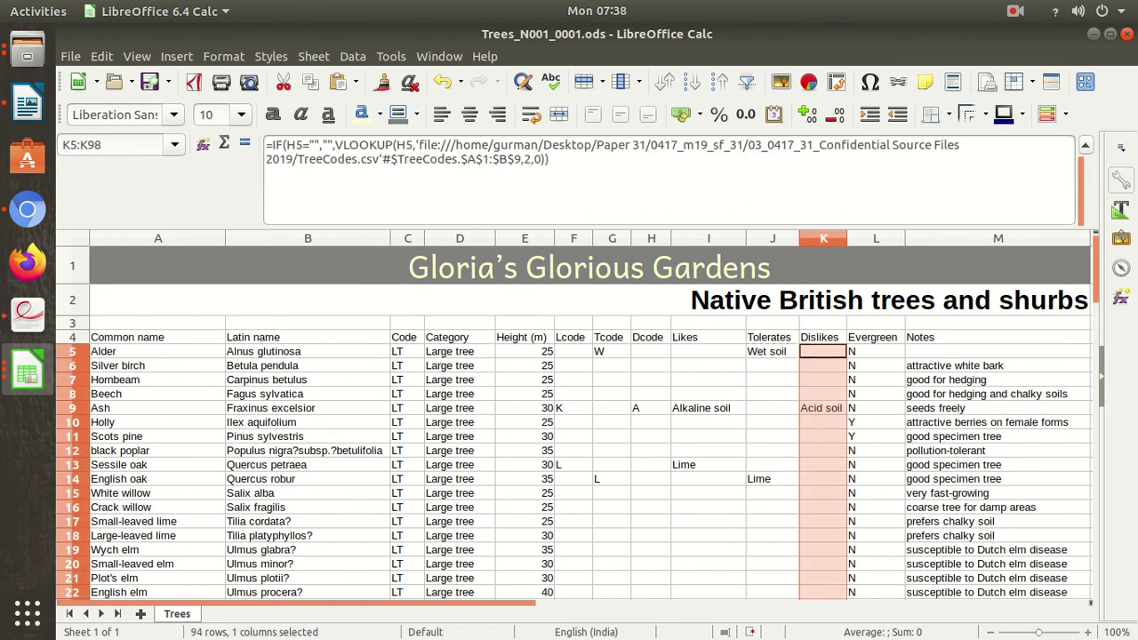
click(26, 311)
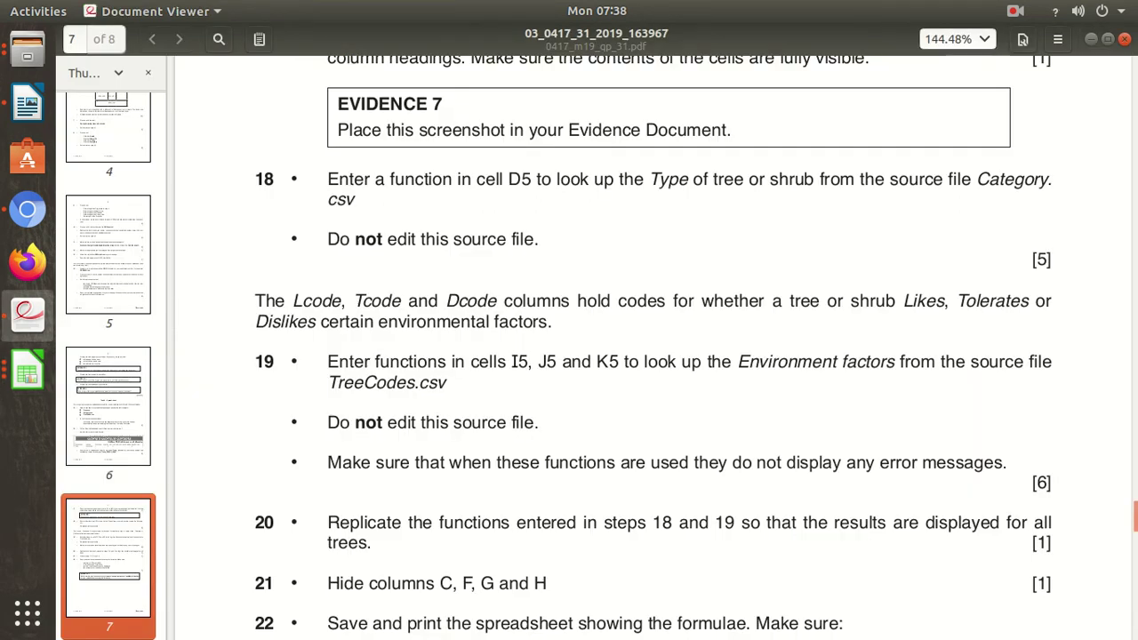
drag(254, 361, 1051, 482)
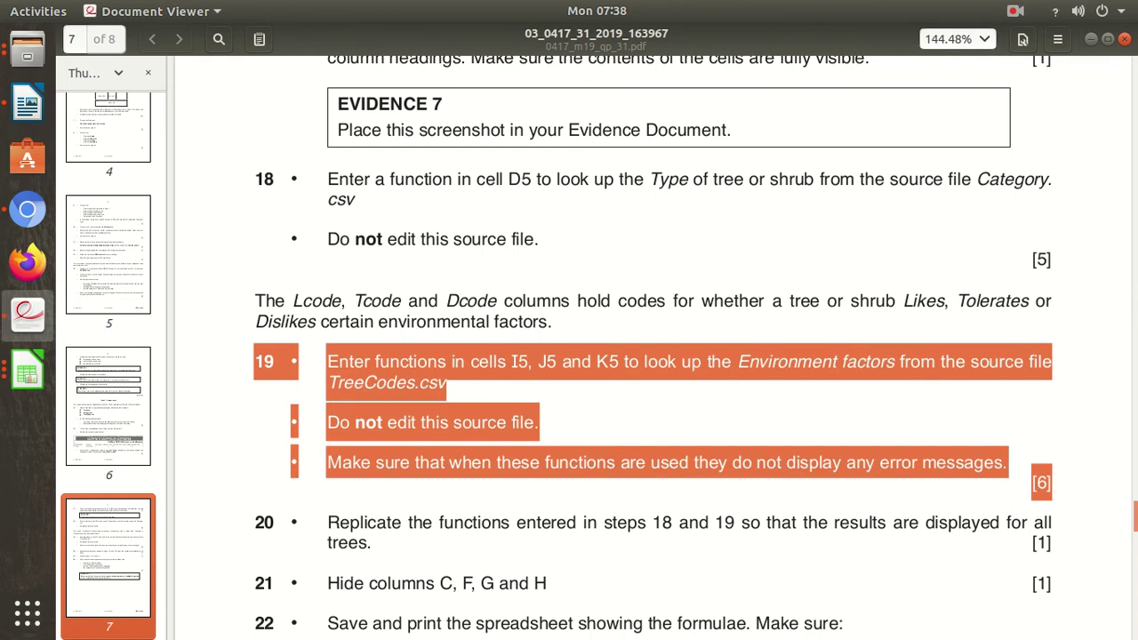
scroll(653, 355, down, 2)
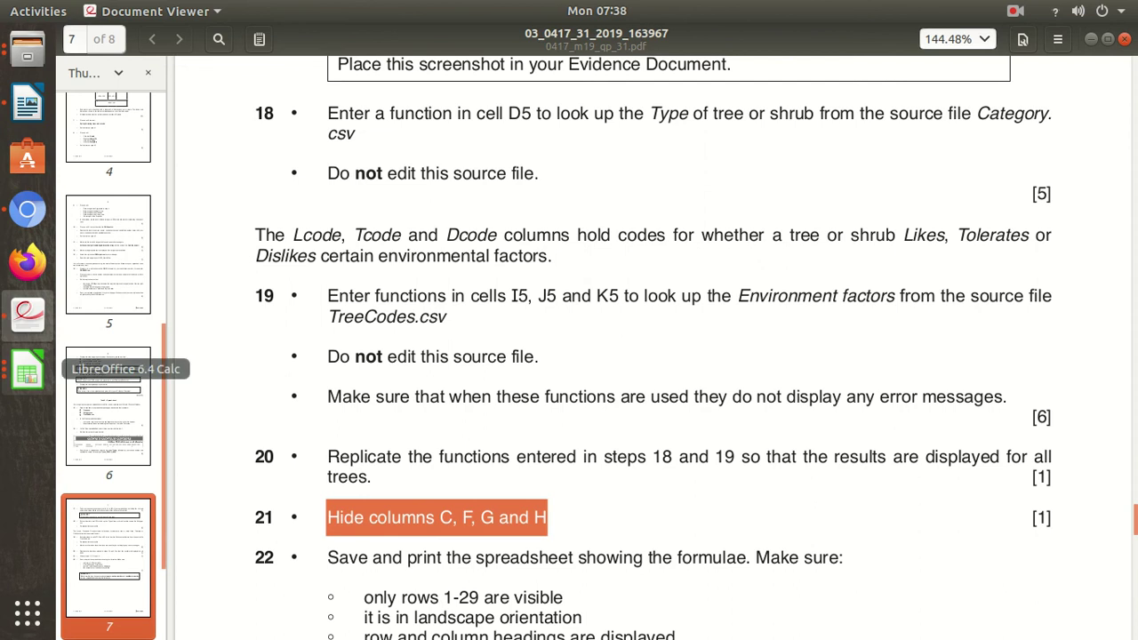
Bring the Trees spreadsheet to the front and select column C.
click(27, 372)
click(178, 203)
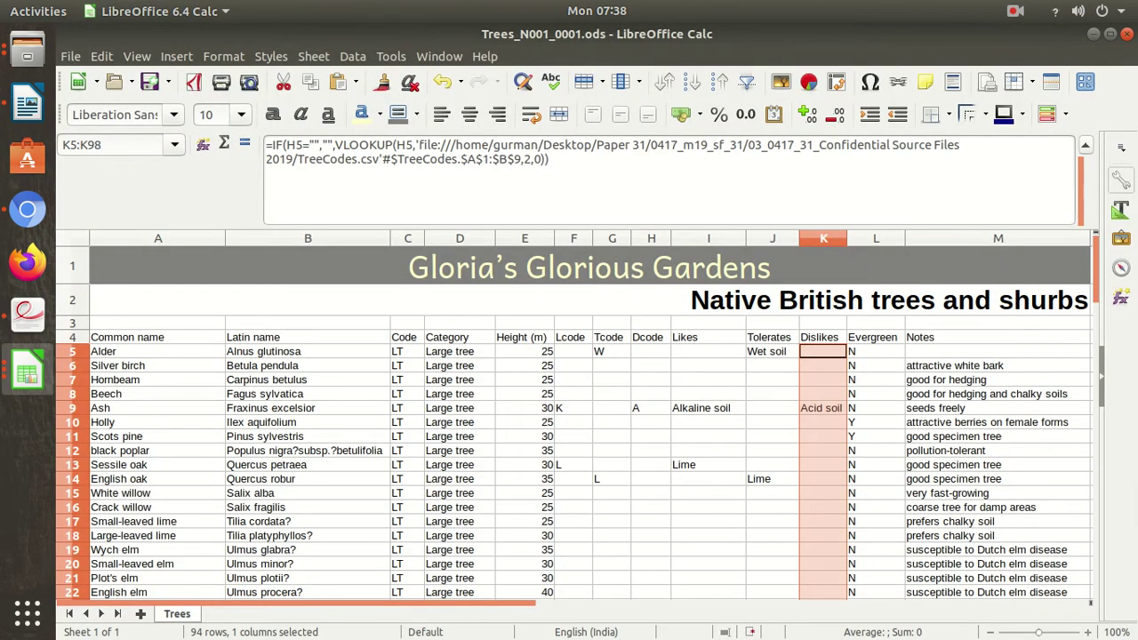
click(27, 313)
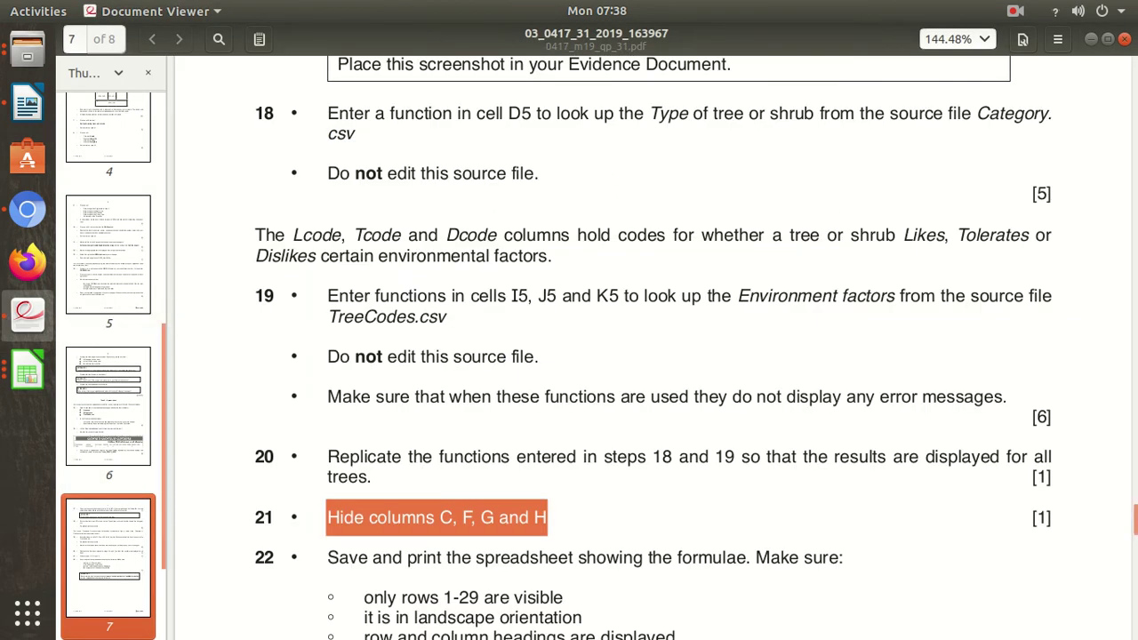
click(27, 371)
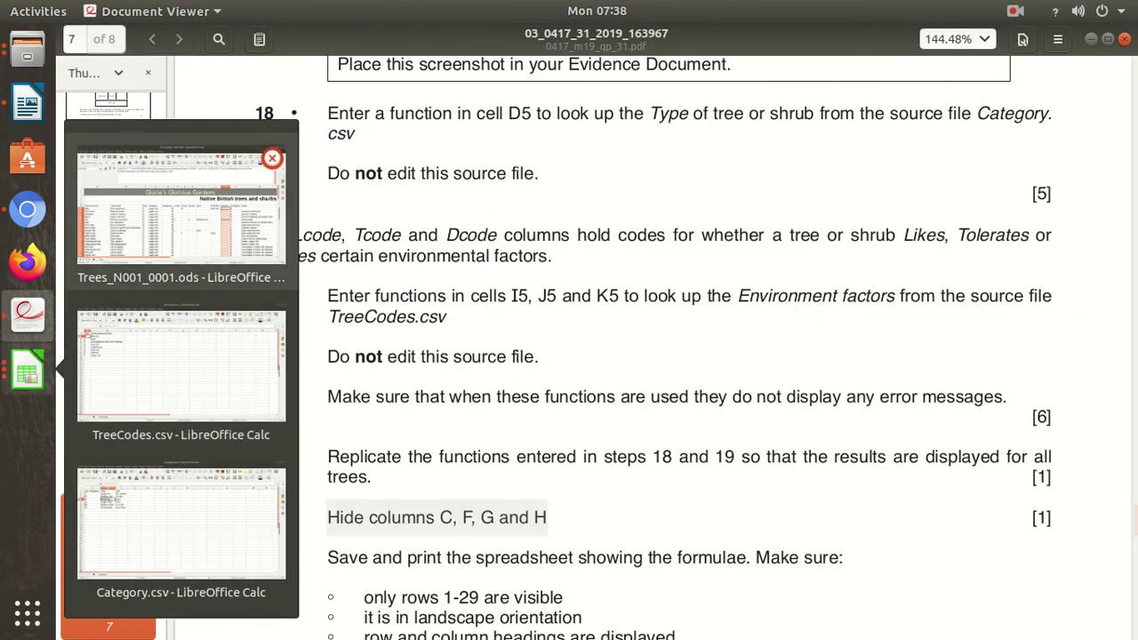
click(177, 204)
click(407, 238)
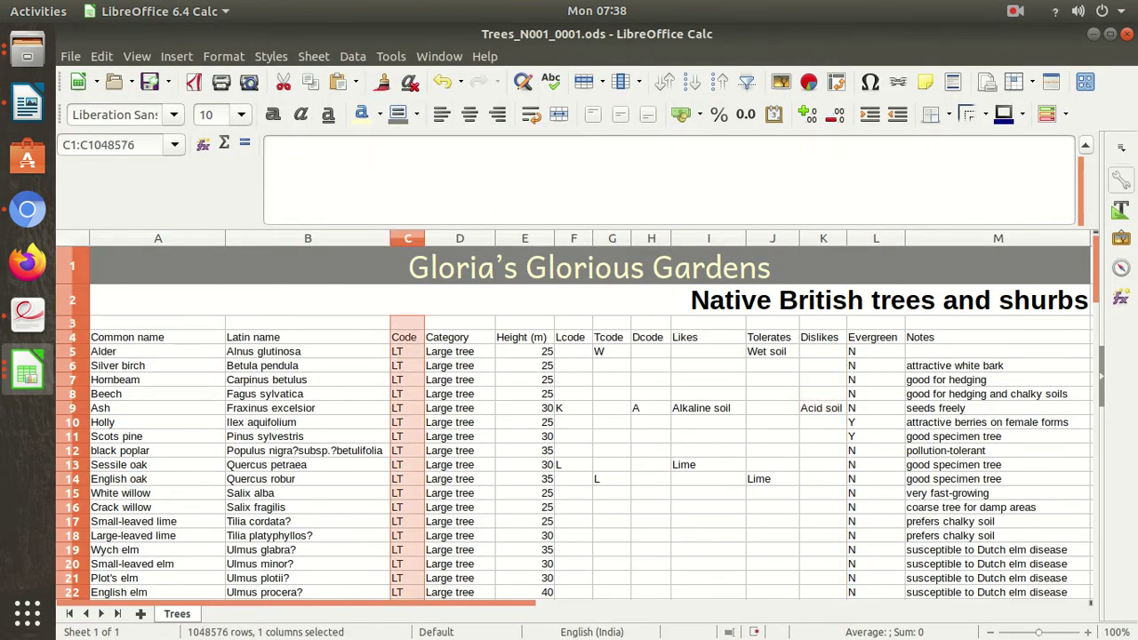
Recheck the paper, add columns F, G and H to the selection, and hide all four.
click(26, 313)
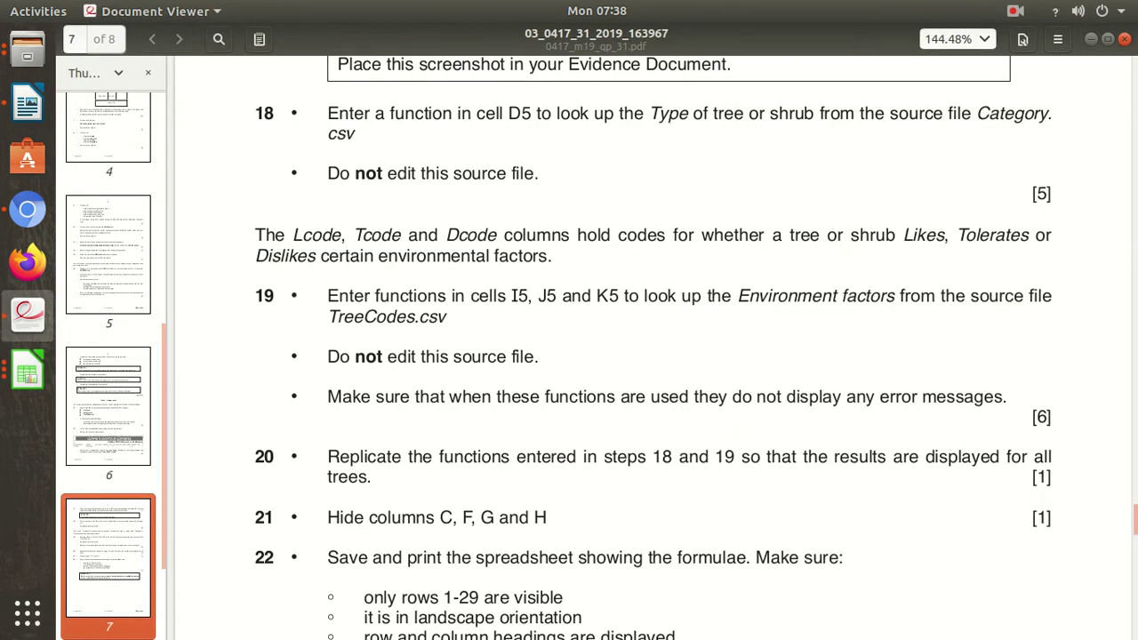
click(1091, 39)
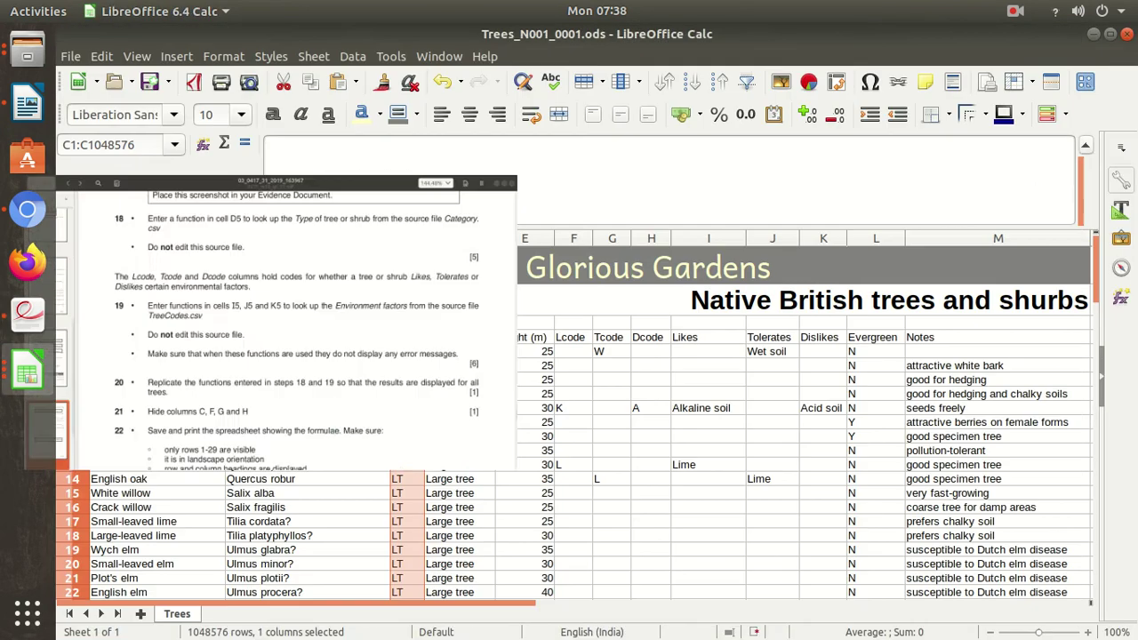
click(573, 238)
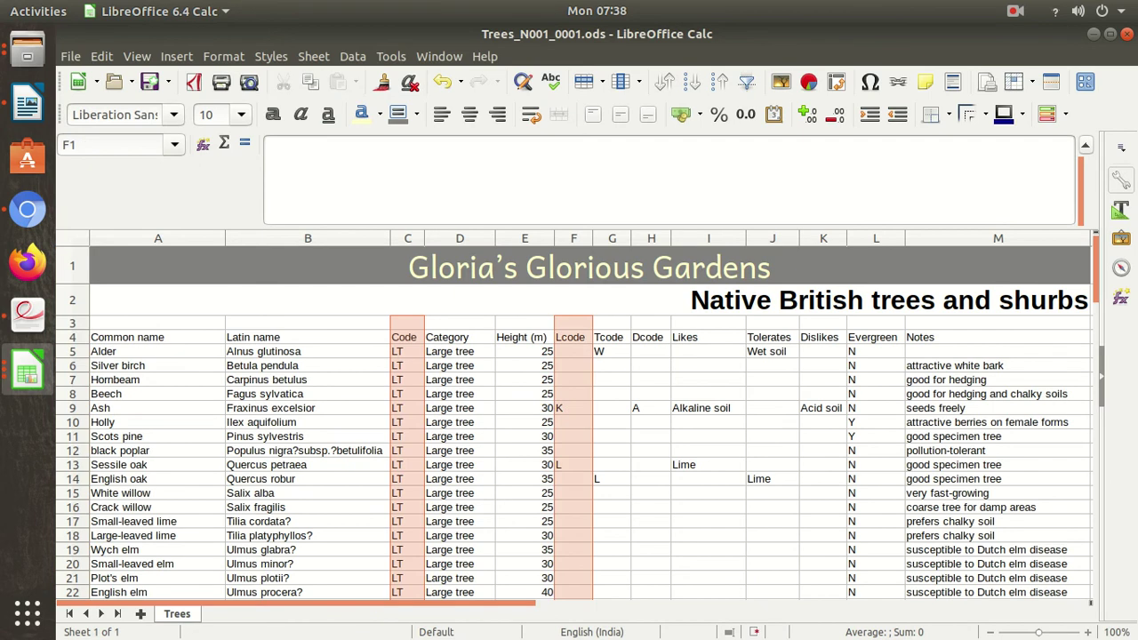
ctrl+click(611, 239)
ctrl+click(650, 238)
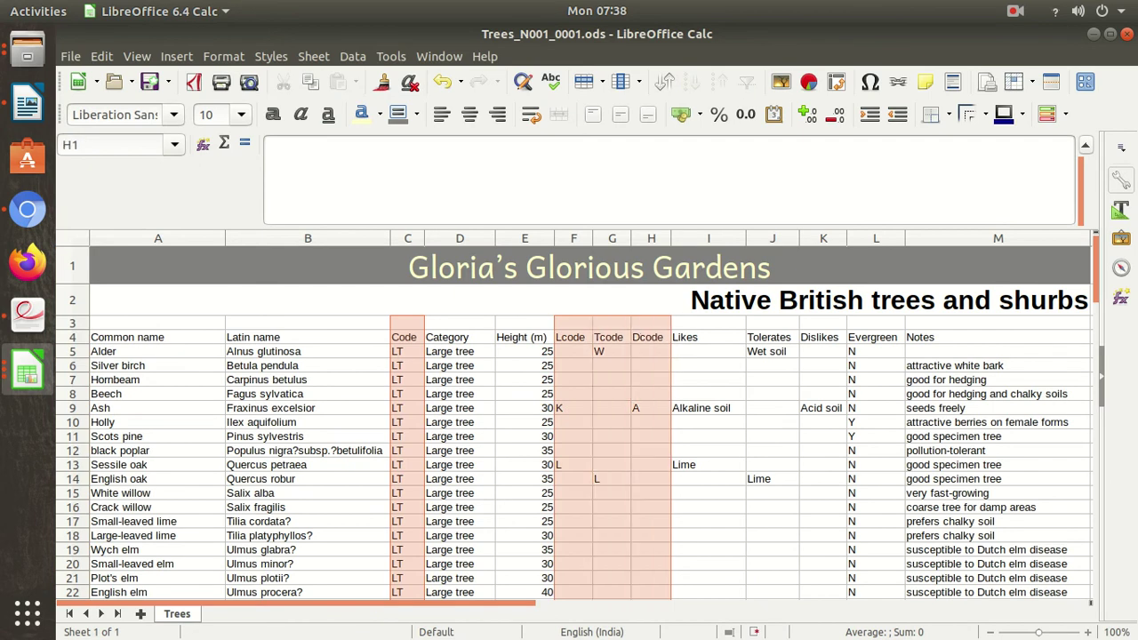
right_click(656, 239)
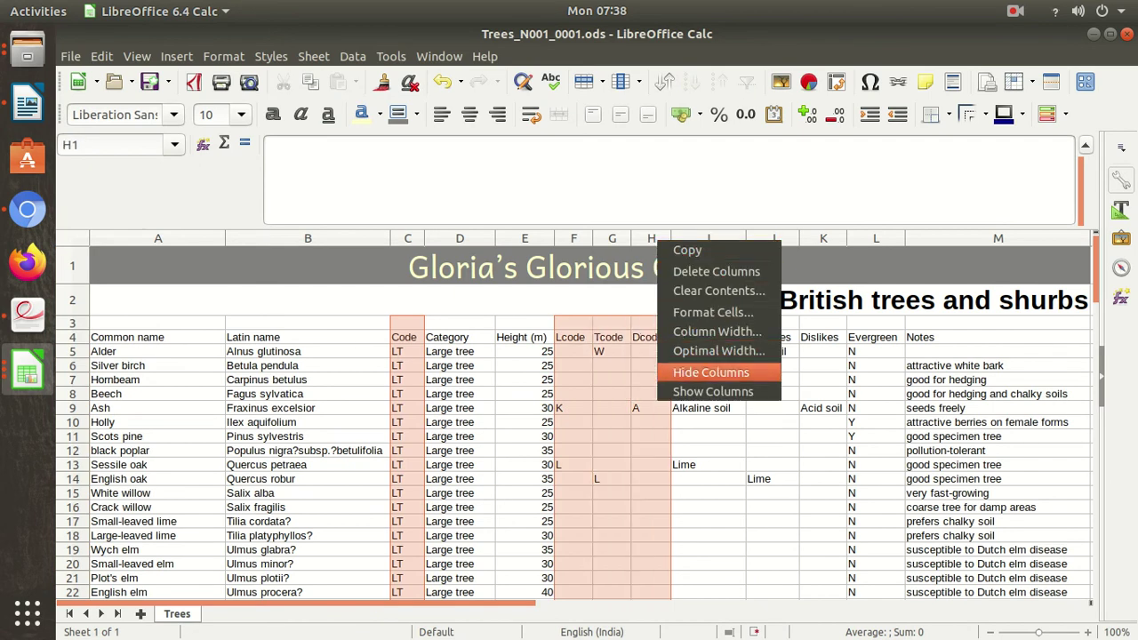
click(711, 371)
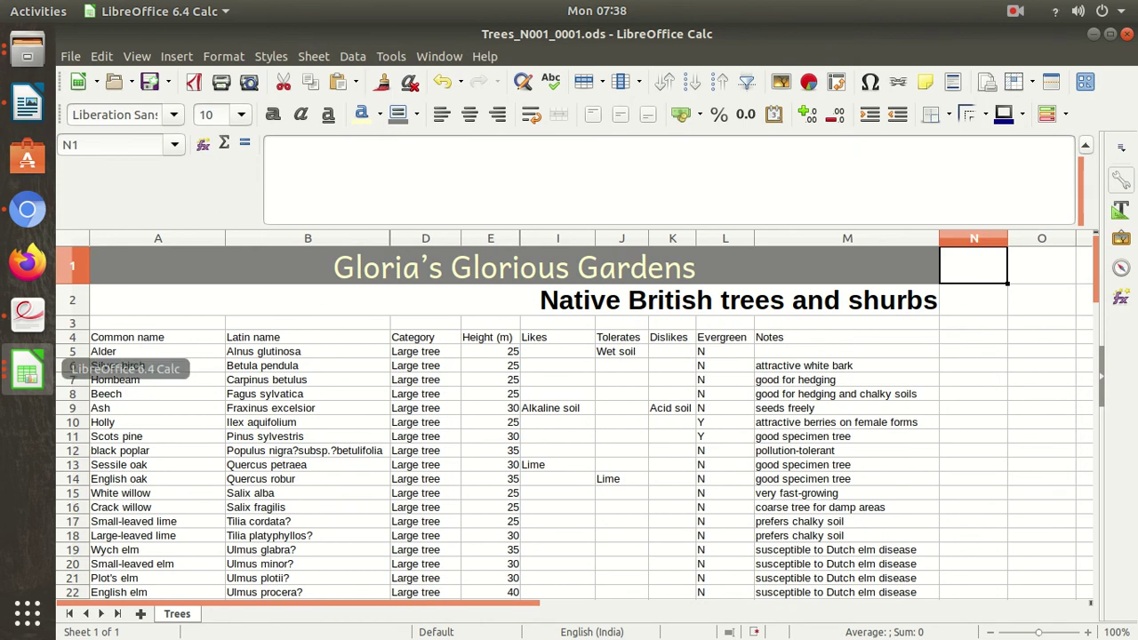
click(26, 313)
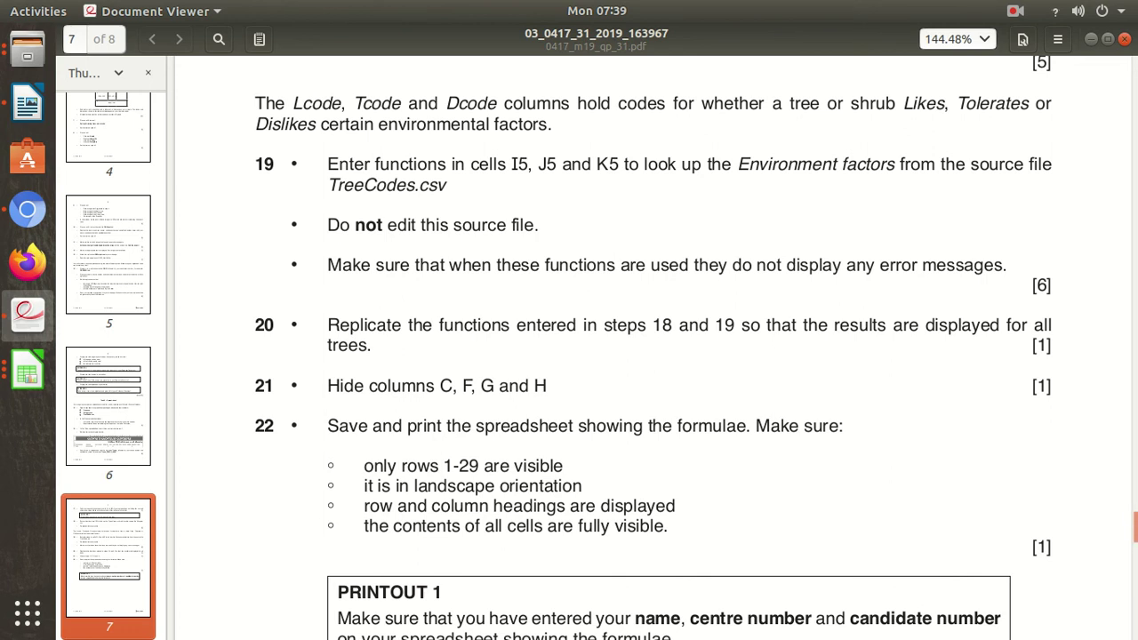
key(alt+Tab)
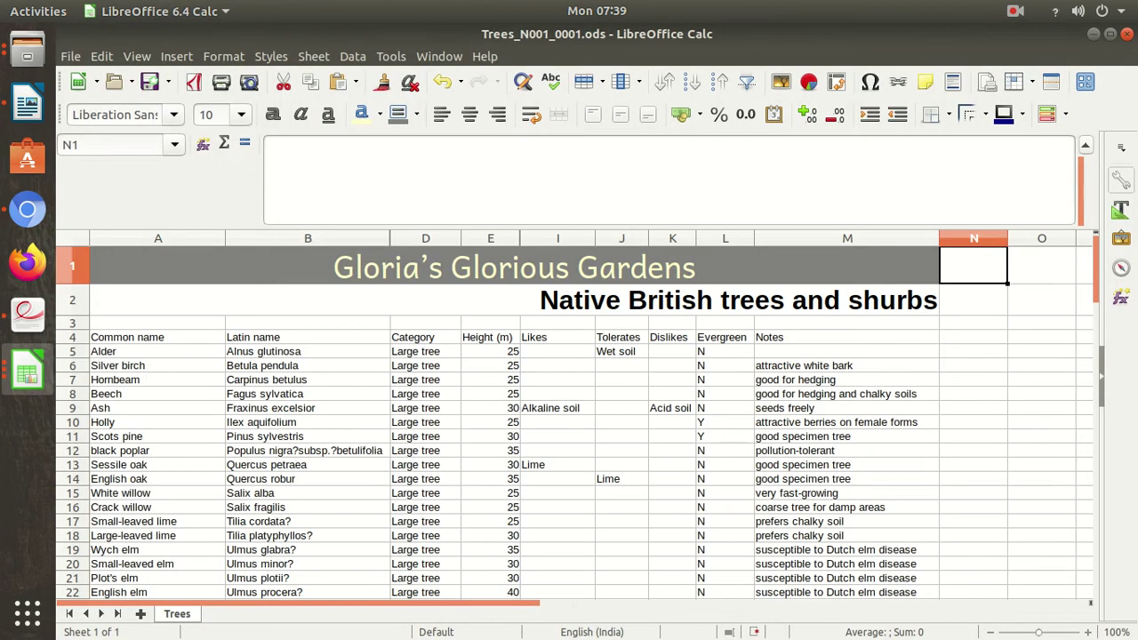
Show formulas in the sheet and set the page style to print column and row headers.
key(alt+v)
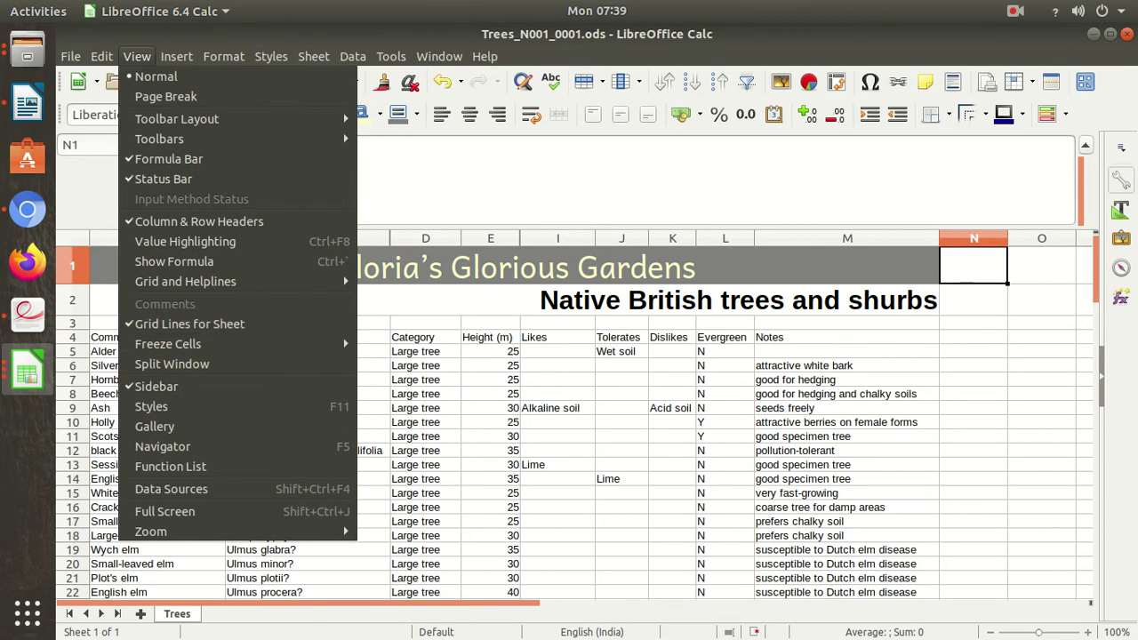
key(Return)
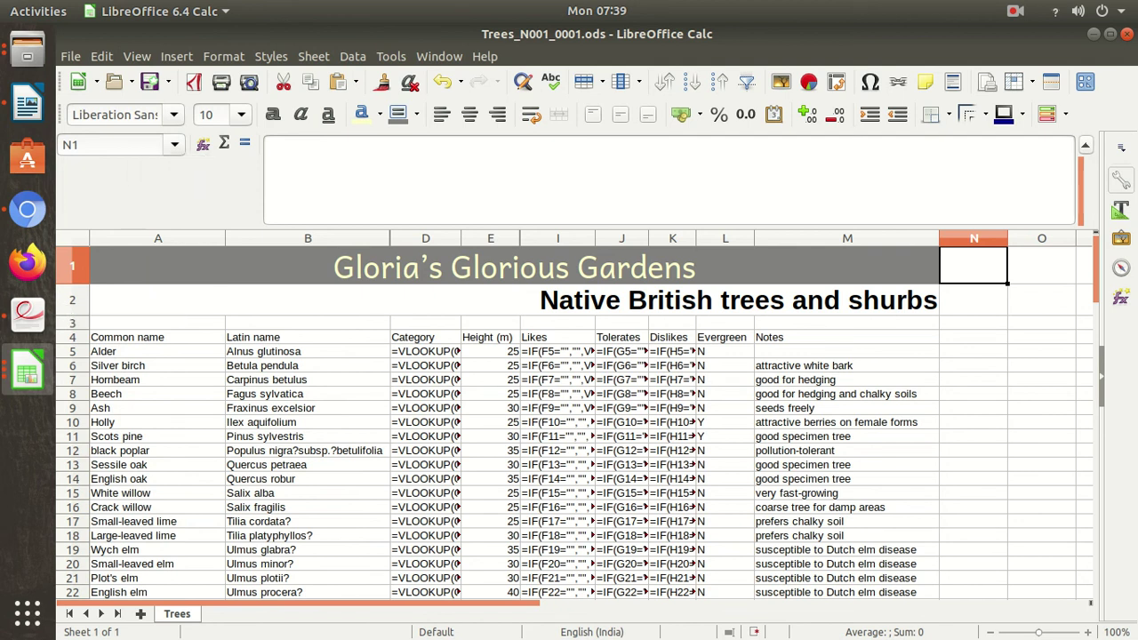
click(224, 56)
click(240, 324)
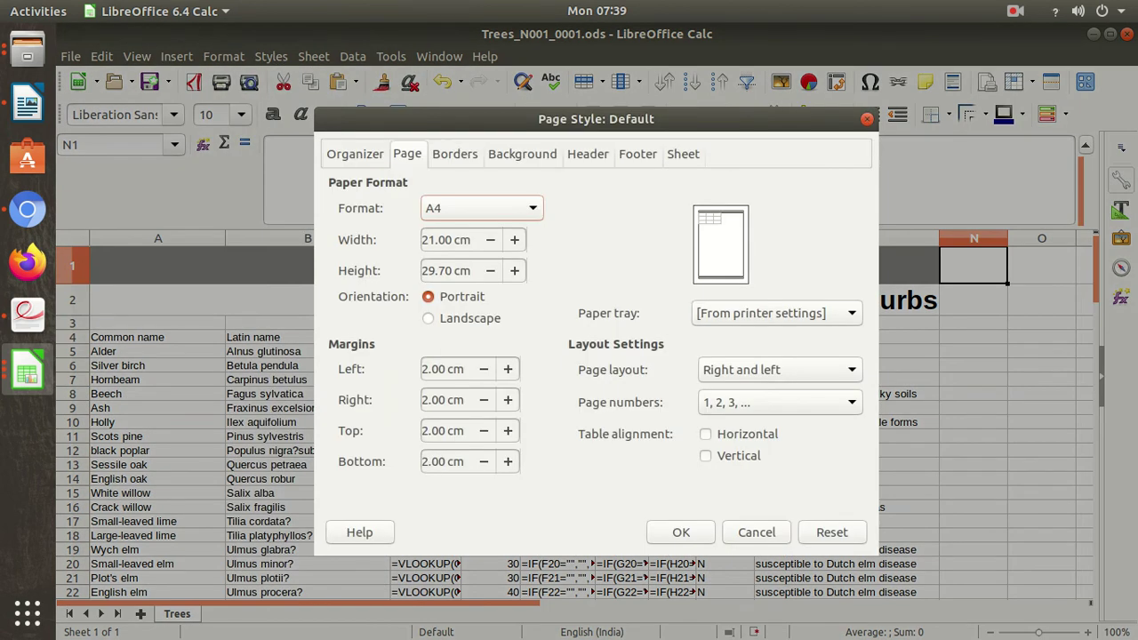
click(682, 154)
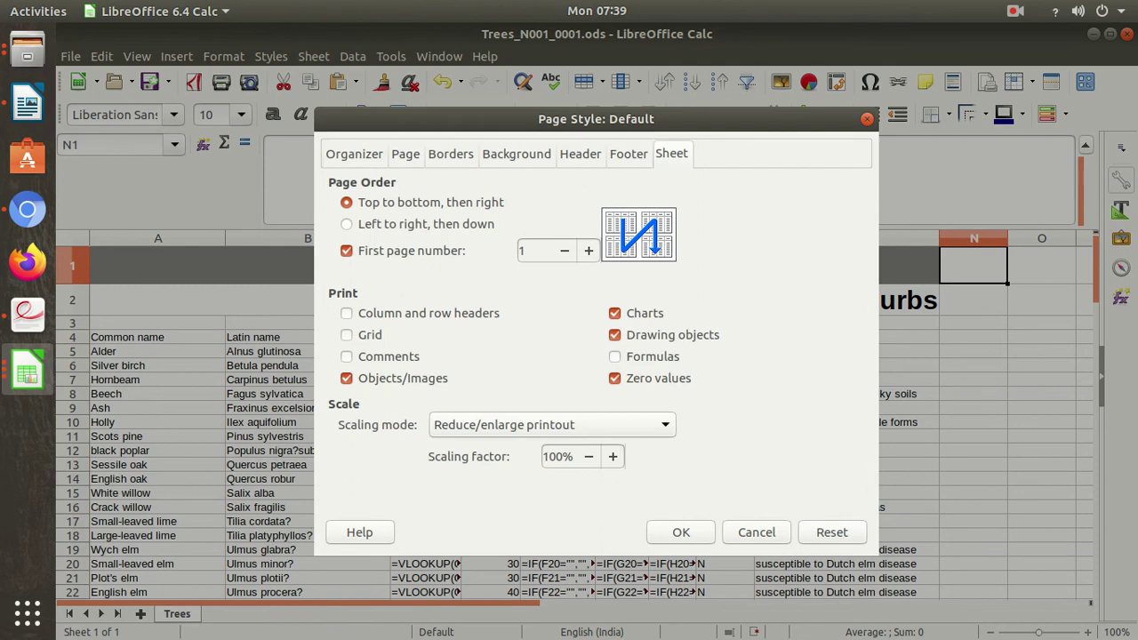
click(346, 313)
click(681, 531)
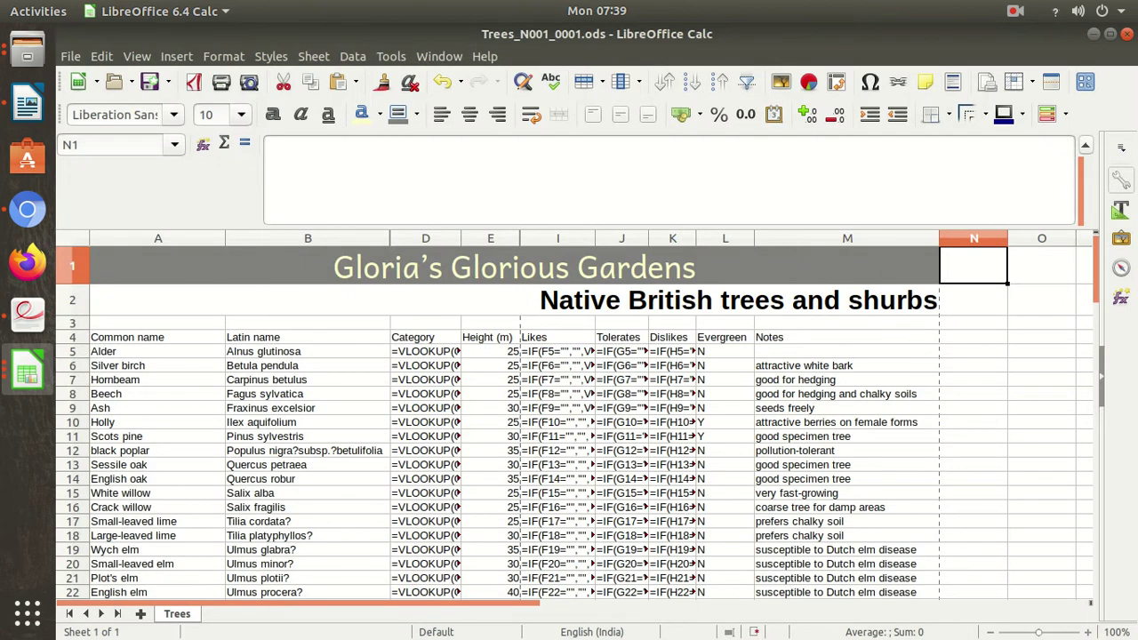
Scroll through the sheet and bring the exam paper back to the front.
scroll(569, 418, down, 2)
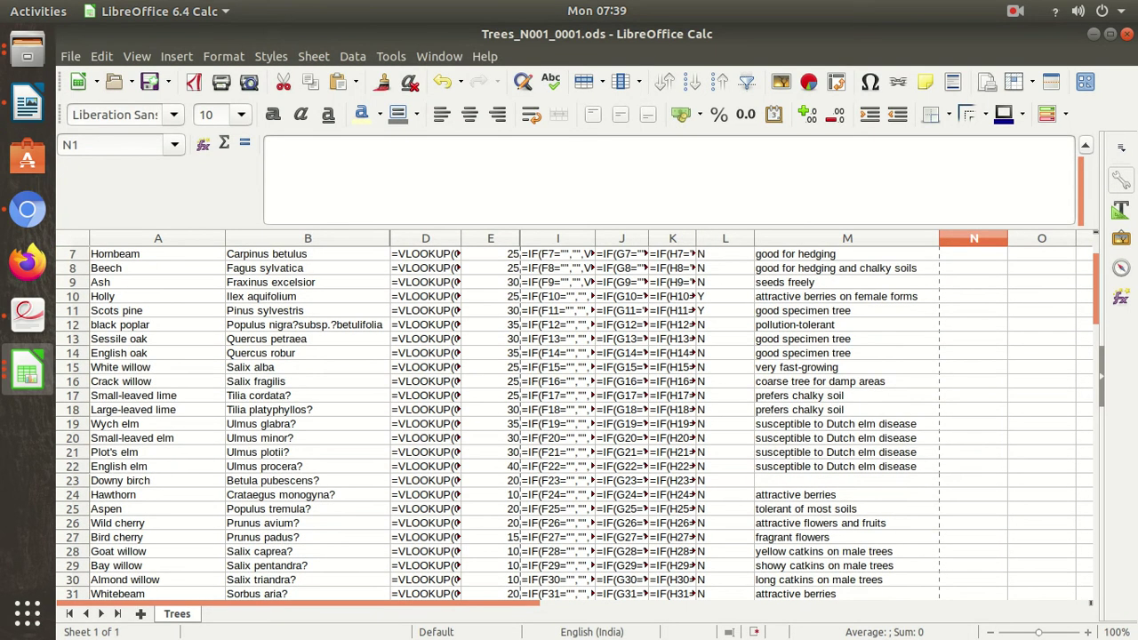
scroll(569, 418, up, 2)
scroll(569, 418, down, 1)
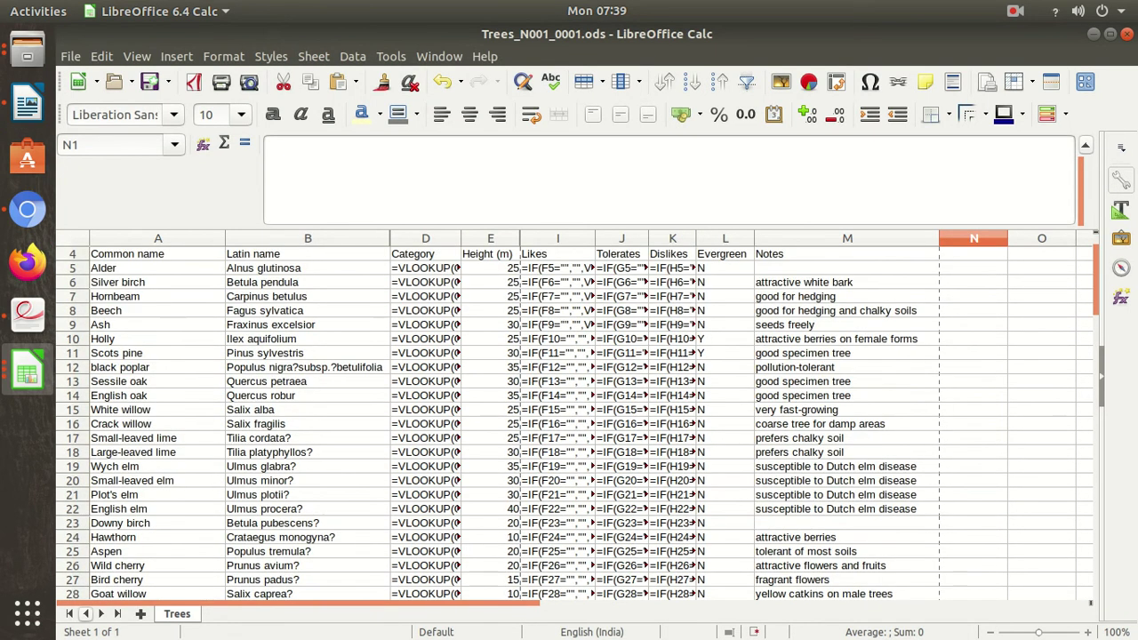
scroll(569, 418, down, 2)
scroll(569, 418, up, 3)
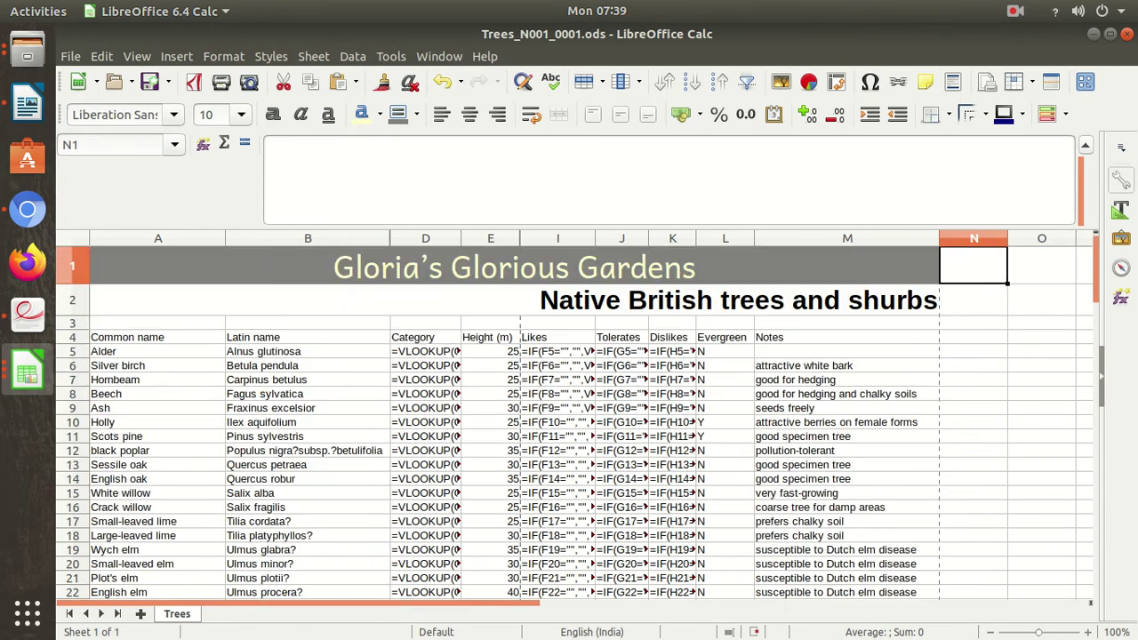
click(26, 312)
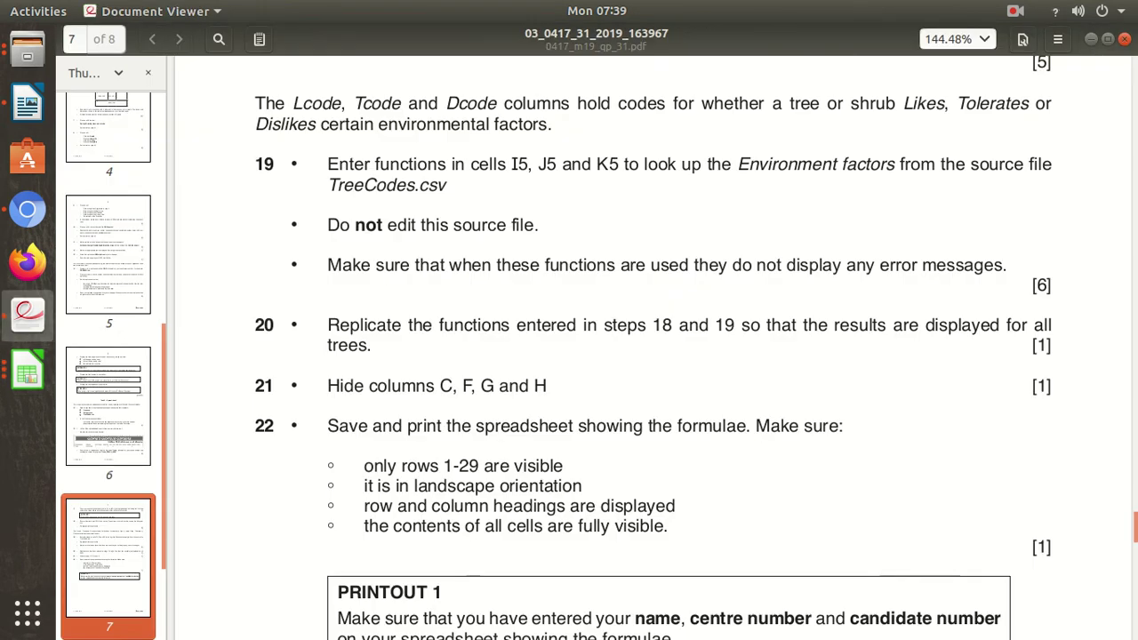
Scroll the PDF to question 23's evergreen extract criteria on page 8, then call up the Calc windows.
scroll(653, 356, down, 2)
scroll(652, 355, down, 4)
scroll(652, 356, down, 4)
scroll(652, 356, down, 3)
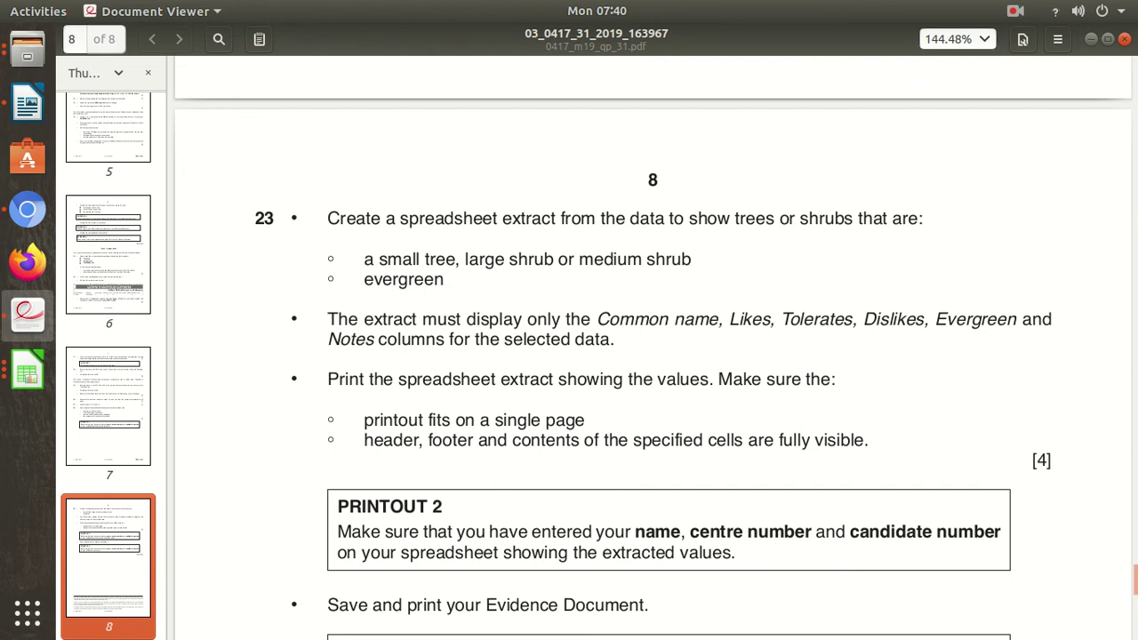
click(1015, 11)
key(Escape)
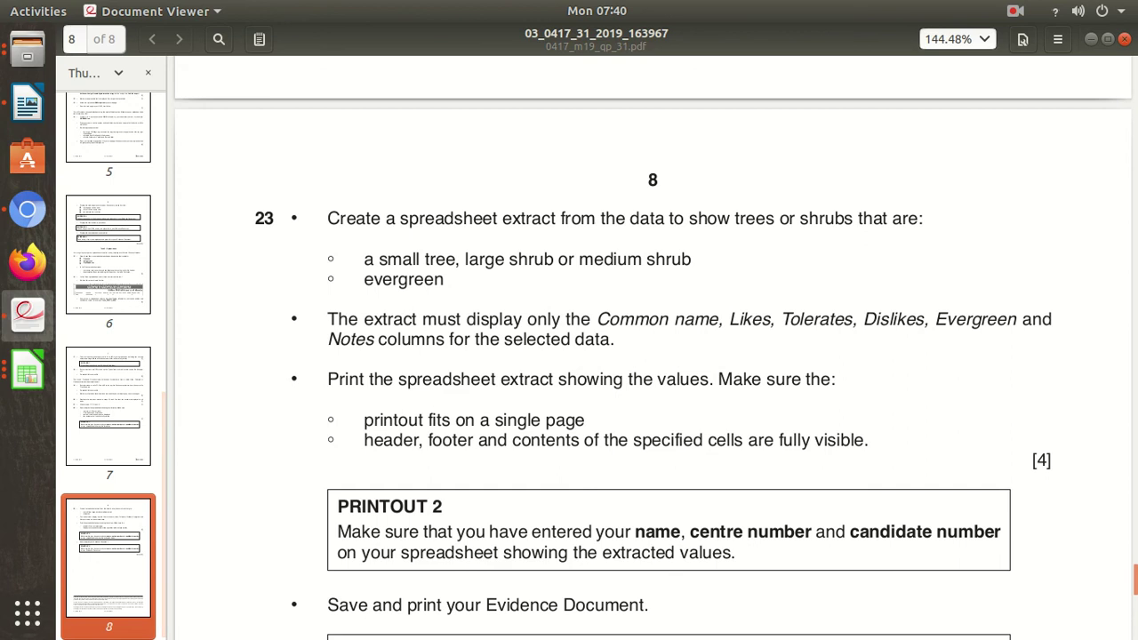
click(26, 374)
In the Trees sheet, turn formula view off with Ctrl+` and switch back to the exam paper.
click(178, 182)
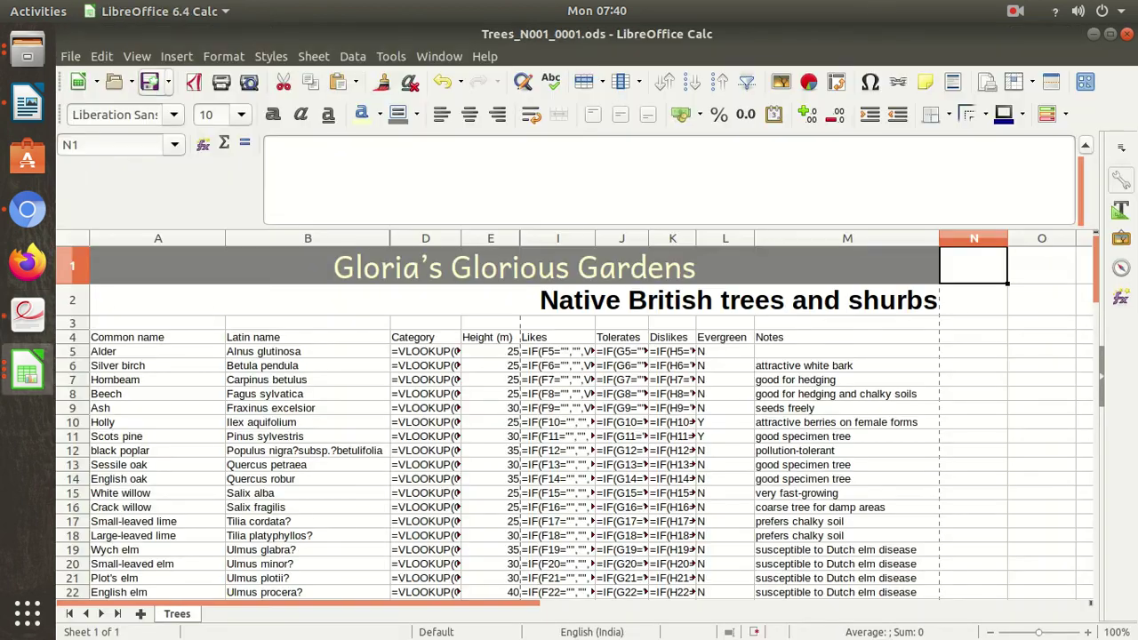
key(alt+v)
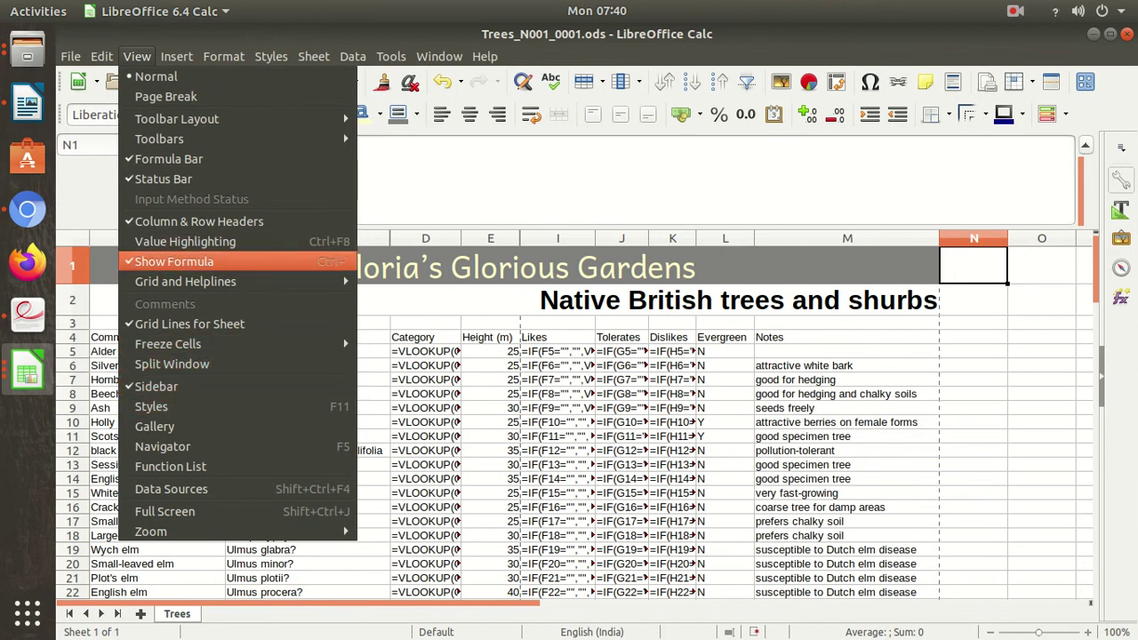
key(Escape)
key(ctrl+grave)
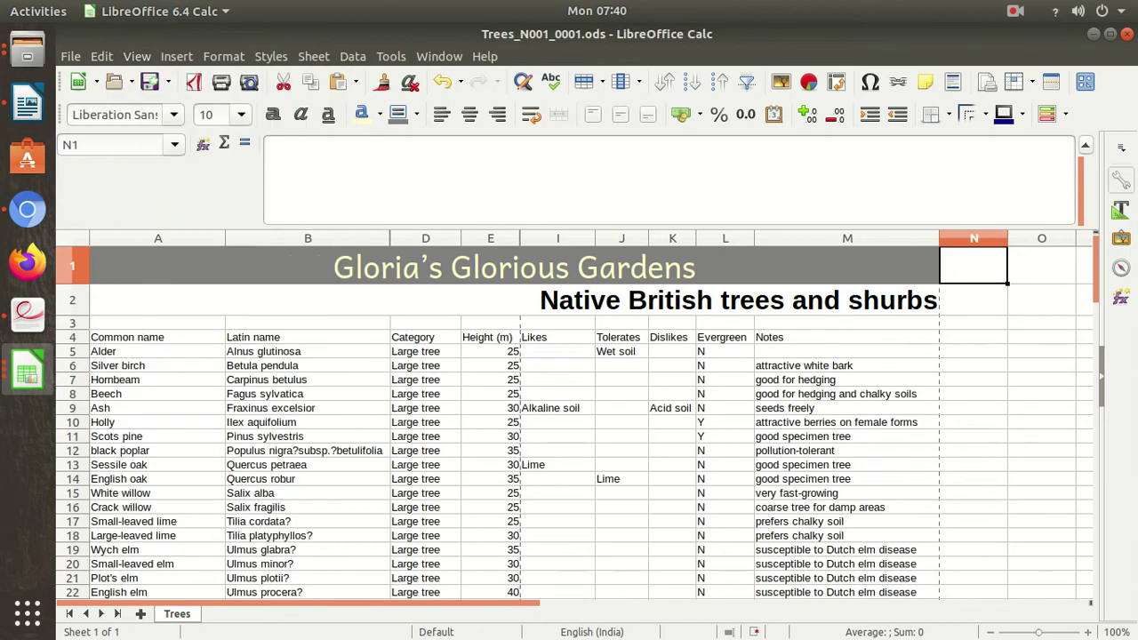
click(26, 312)
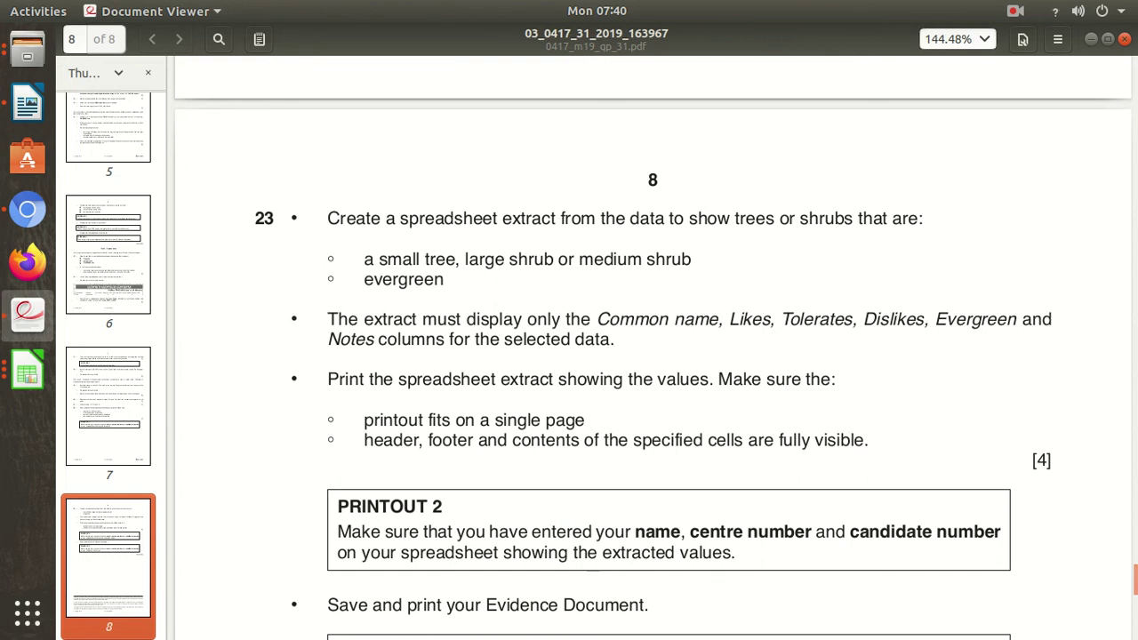
After rereading question 23, select the Trees header row A4:M4.
scroll(652, 355, up, 1)
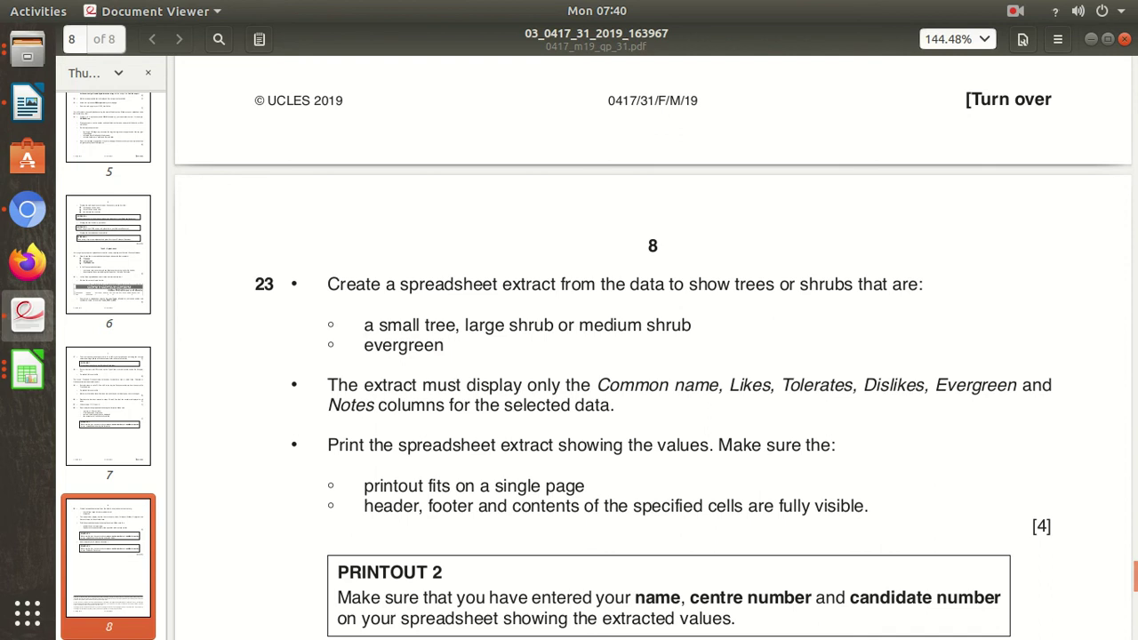
key(alt+Tab)
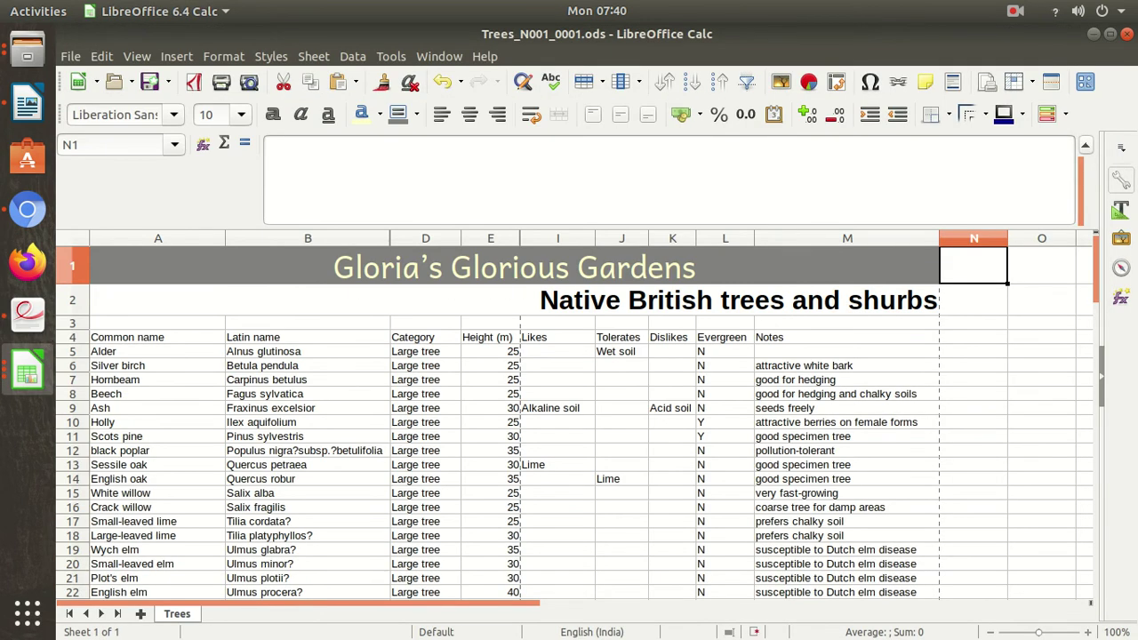
drag(157, 337, 847, 336)
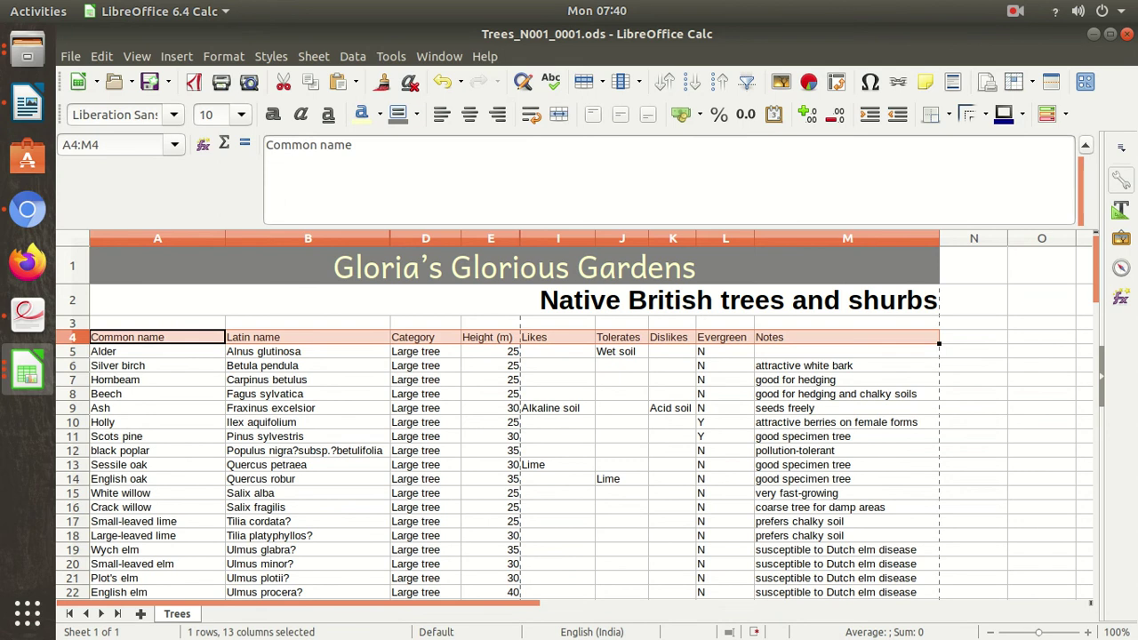
Apply AutoFilter to the A4:M4 headings and clear all values in the Category filter.
click(747, 81)
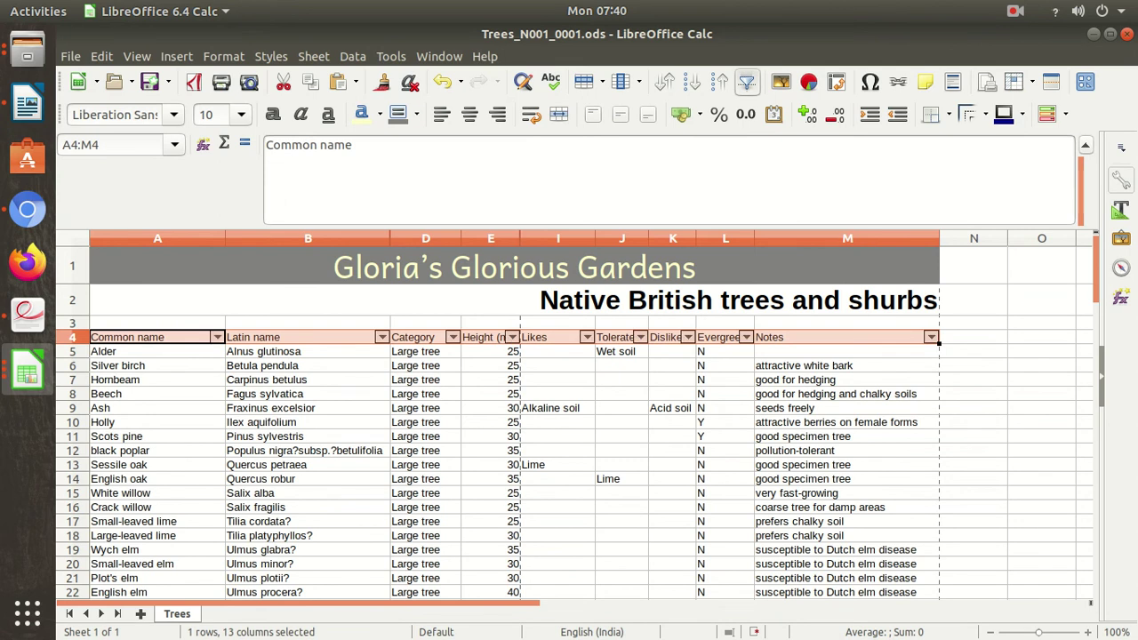
click(453, 337)
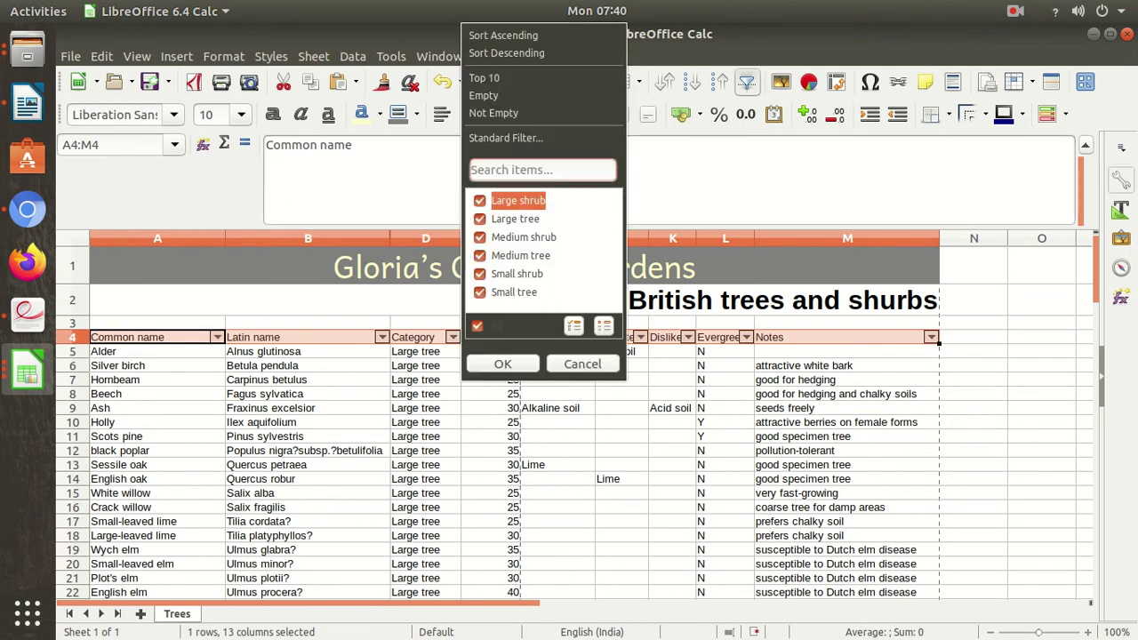
click(478, 325)
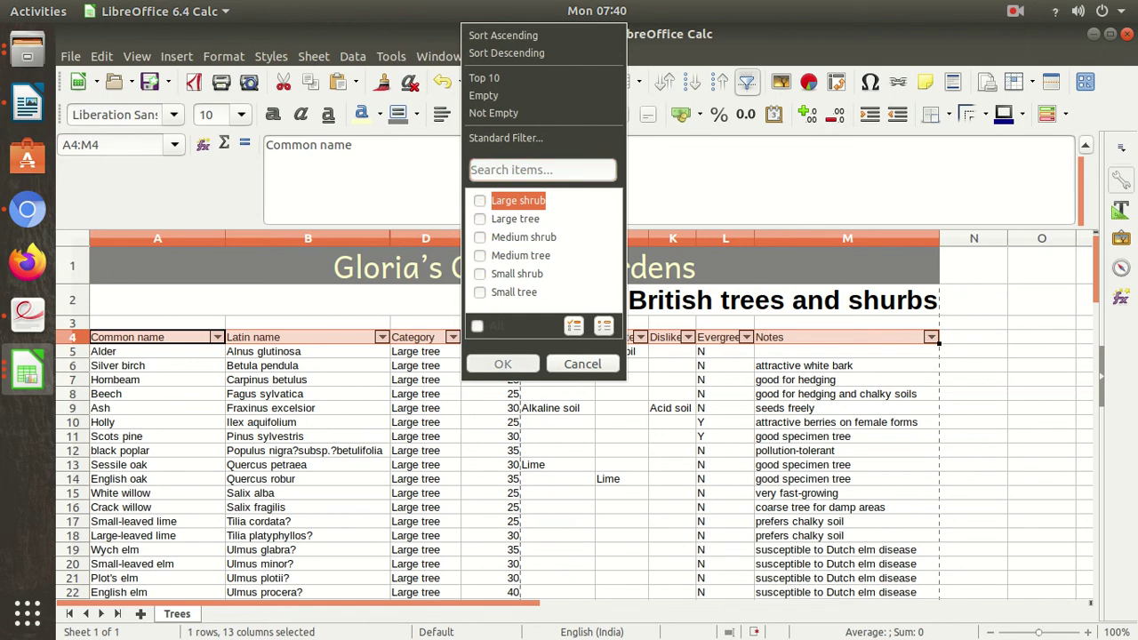
Cycle through the open windows to bring the Writer evidence document forward.
right_click(27, 311)
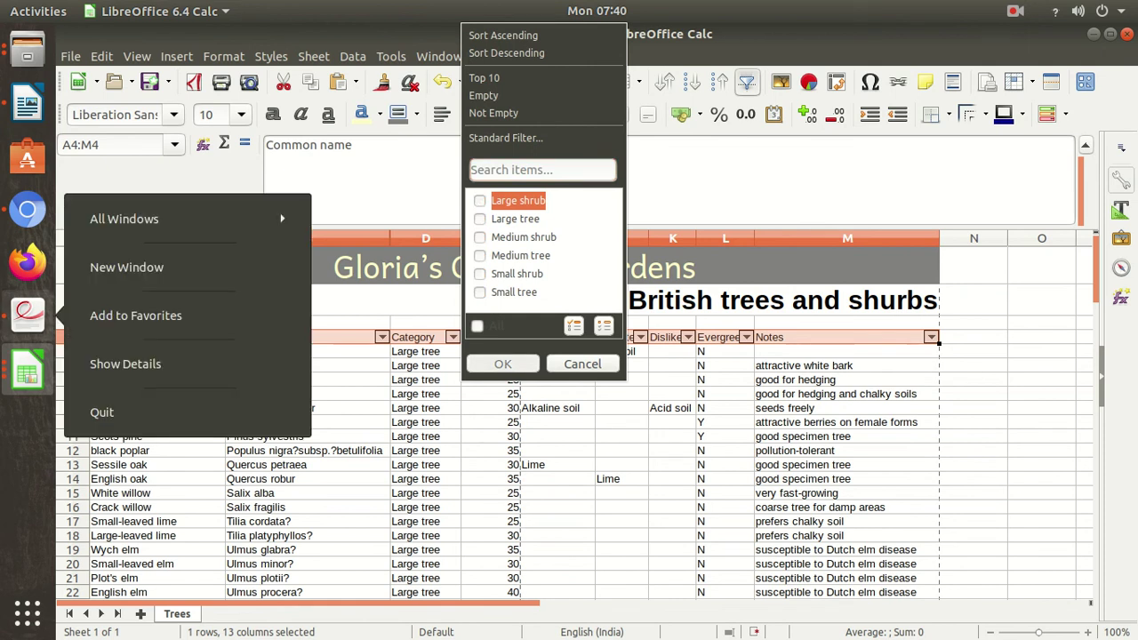
key(Escape)
right_click(28, 311)
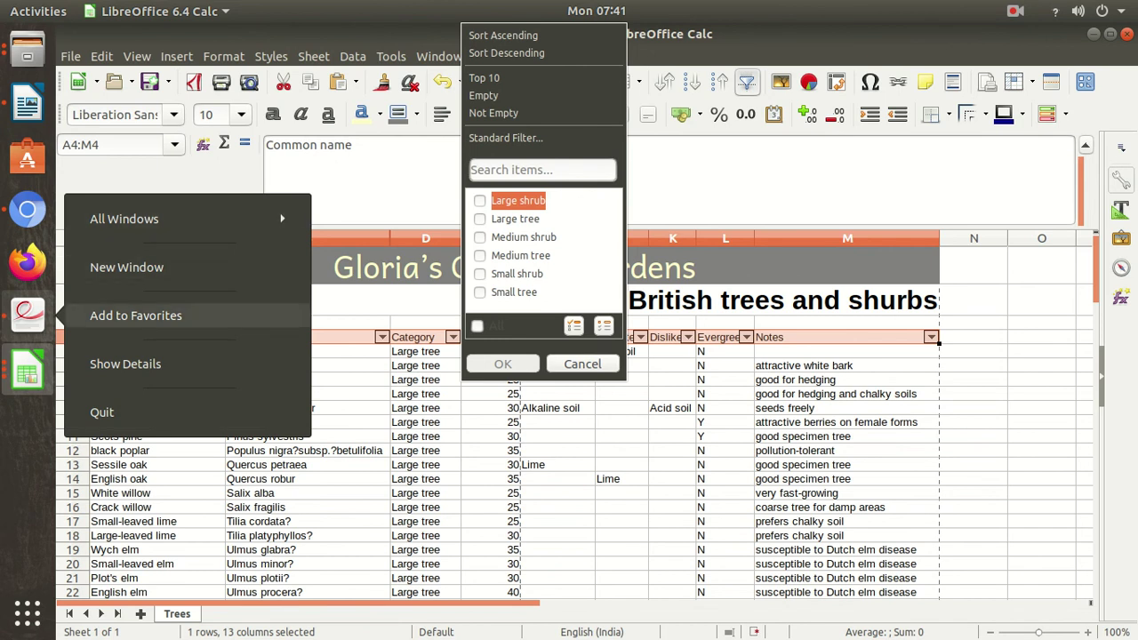
key(Escape)
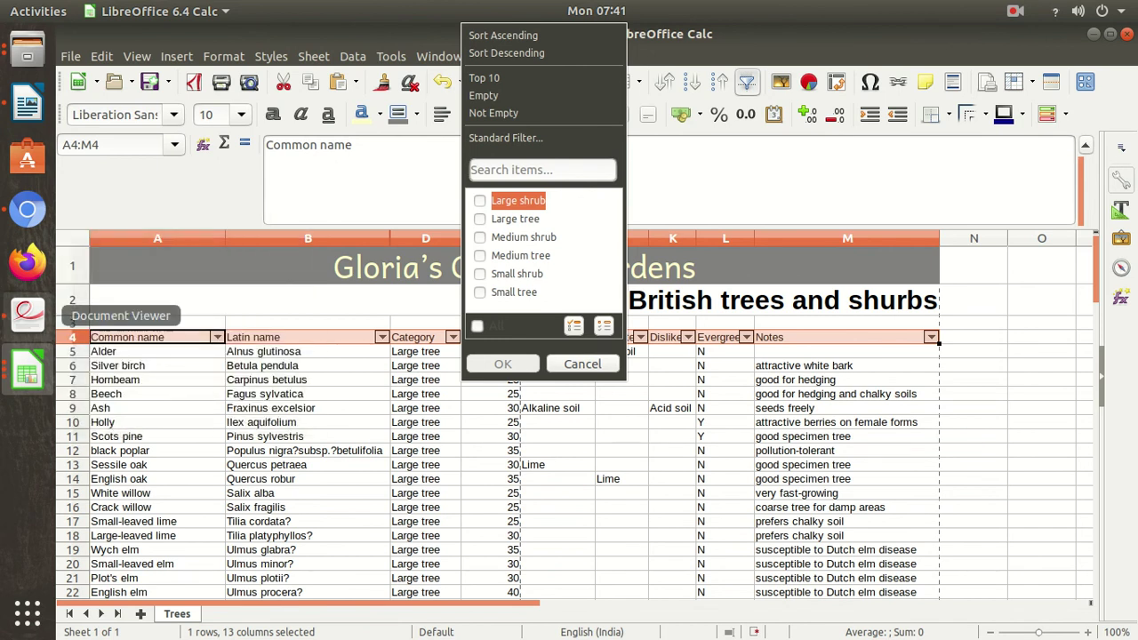
right_click(28, 311)
key(Escape)
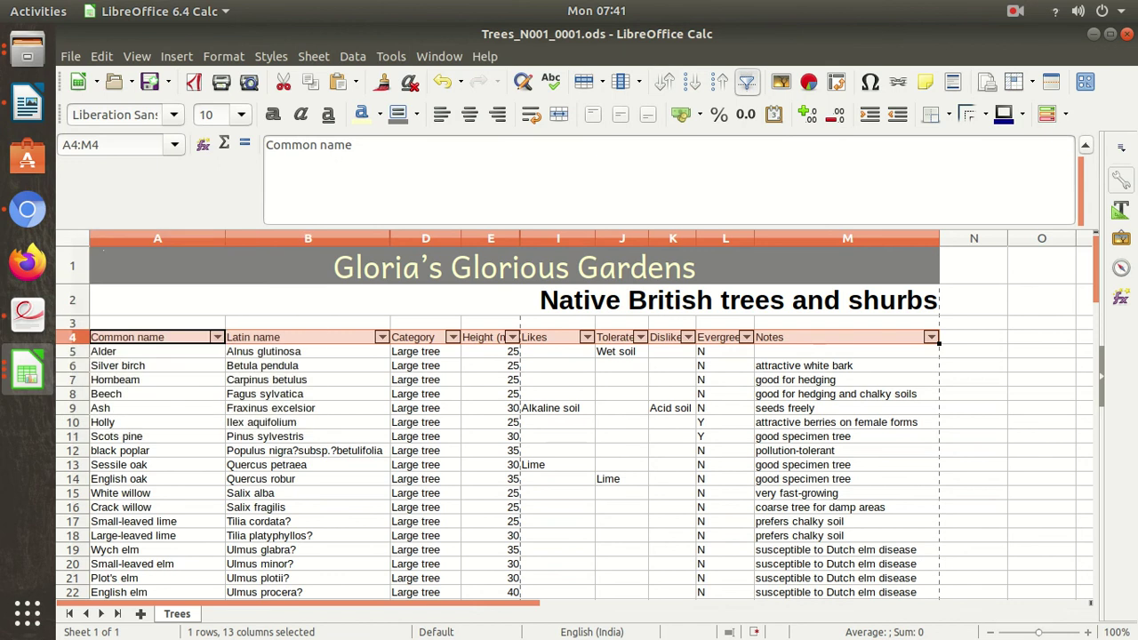
key(alt+Tab)
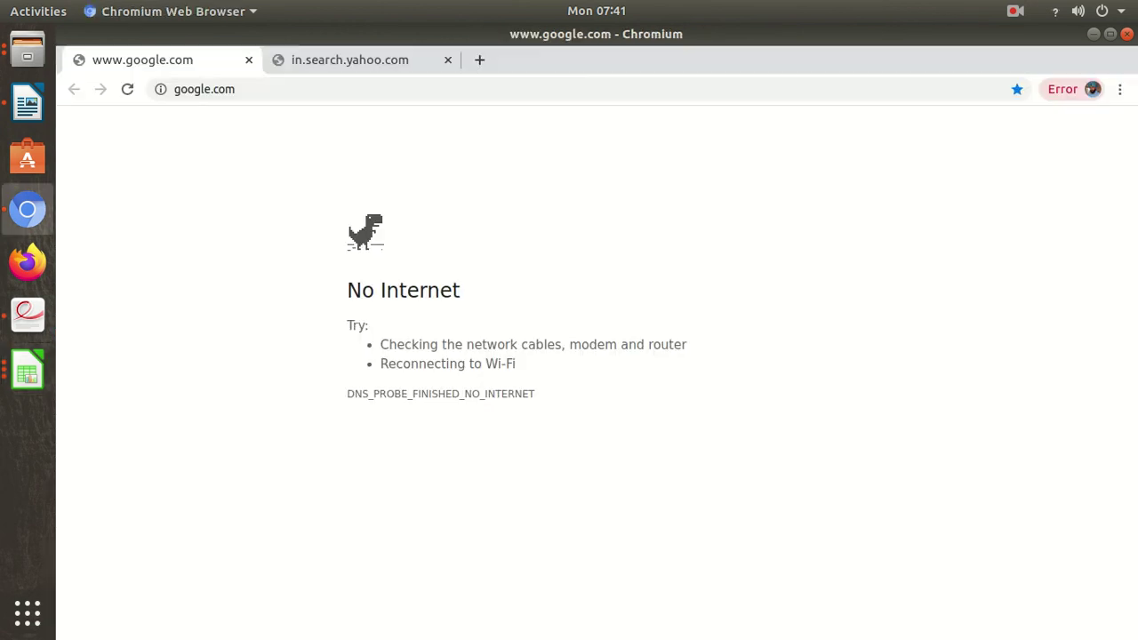
key(alt+Tab)
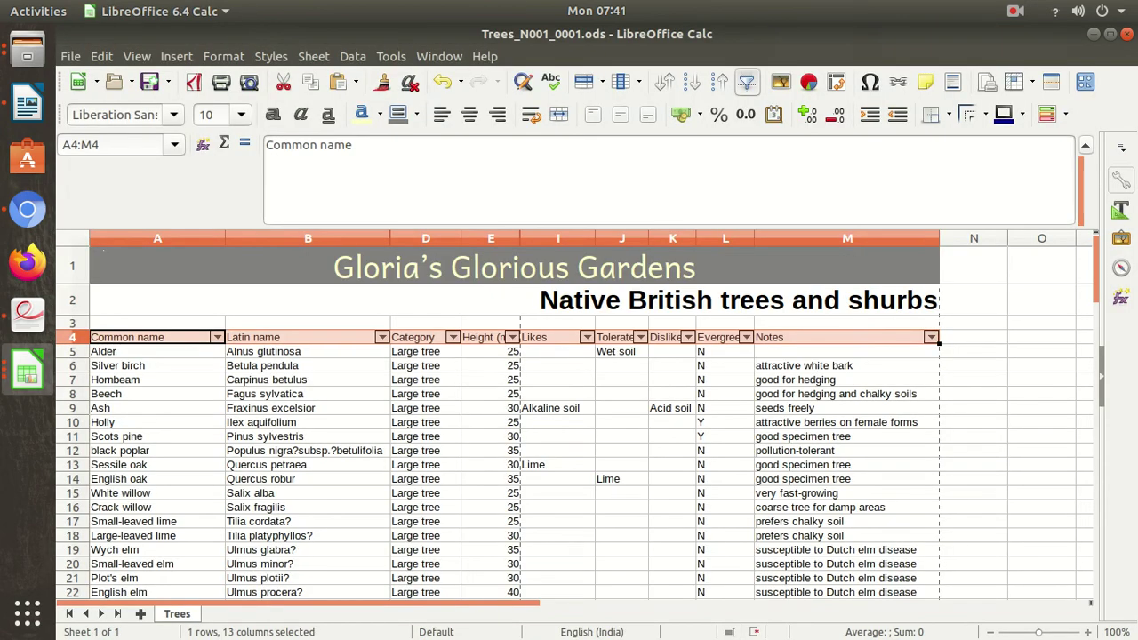
key(alt+Tab)
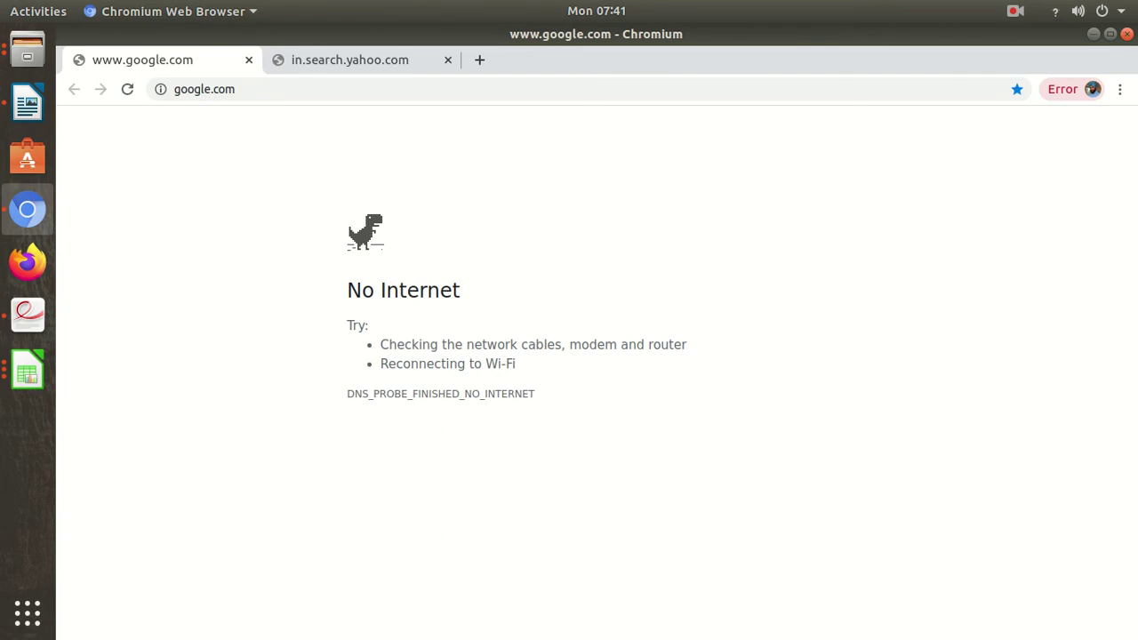
key(alt+Tab)
key(alt+Tab)
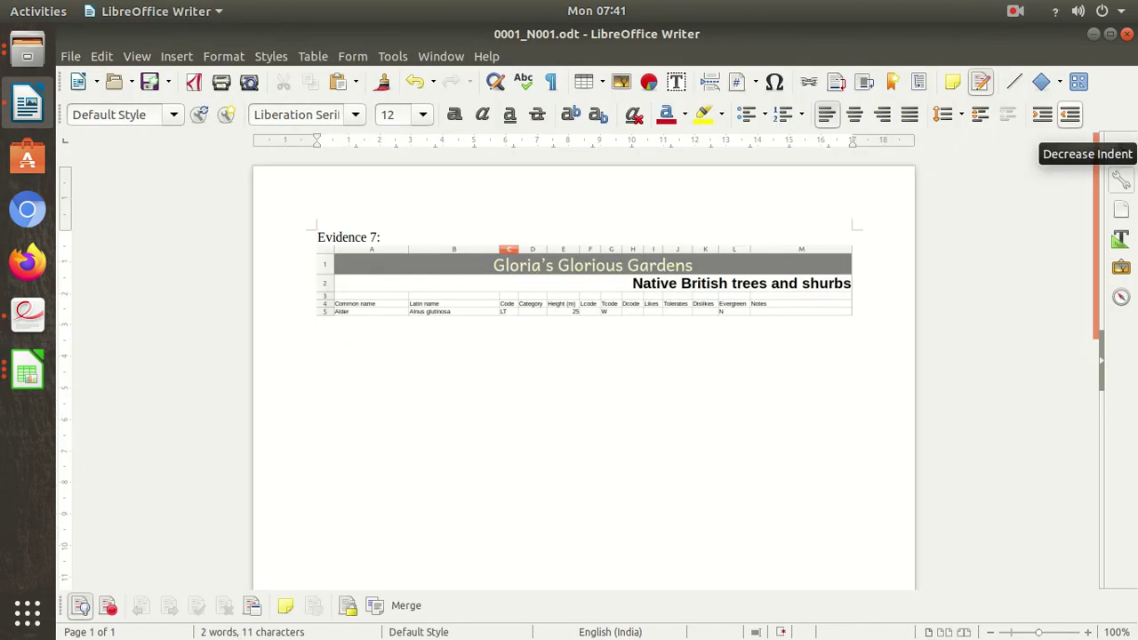
key(alt+Tab)
Back in Trees, filter Category to Small tree, Large shrub and Medium tree only.
click(1014, 11)
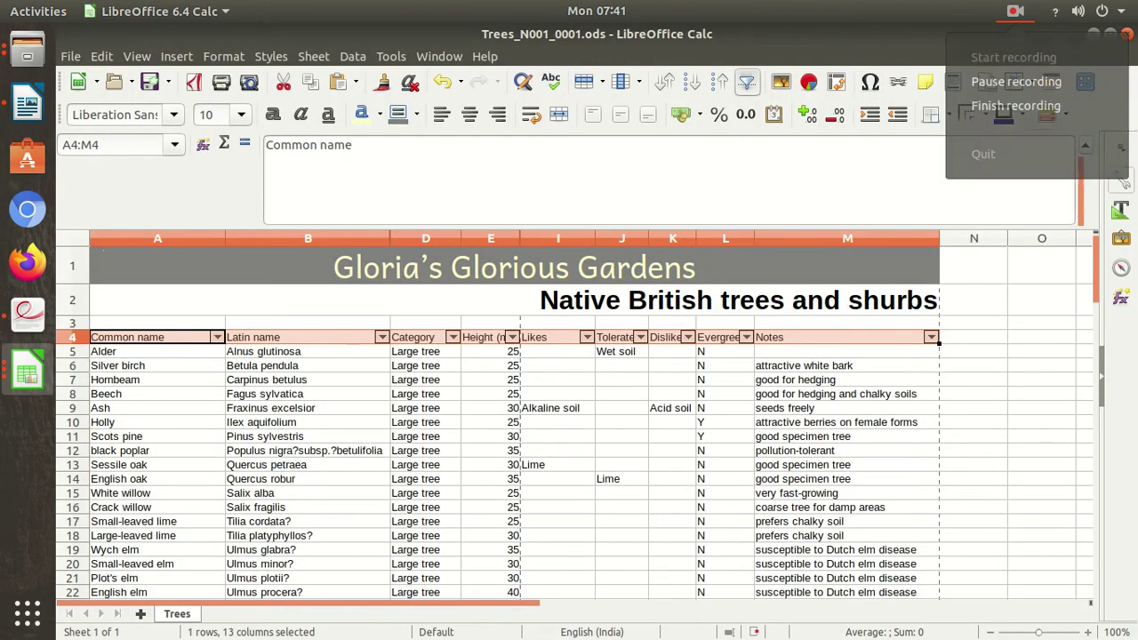
click(27, 313)
click(27, 373)
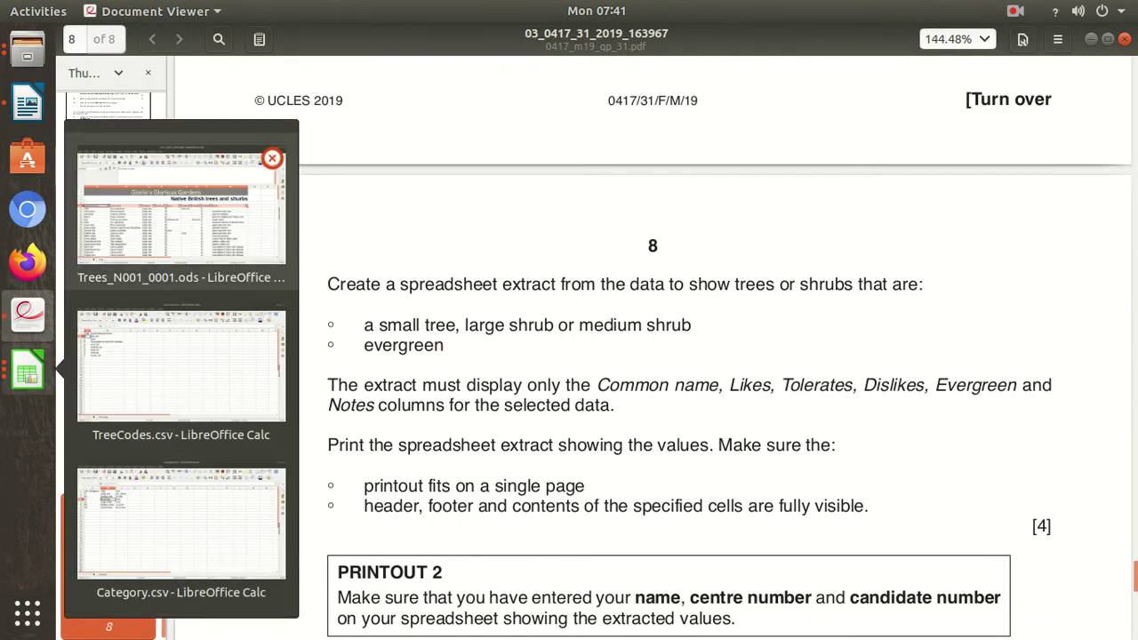
click(181, 209)
click(453, 337)
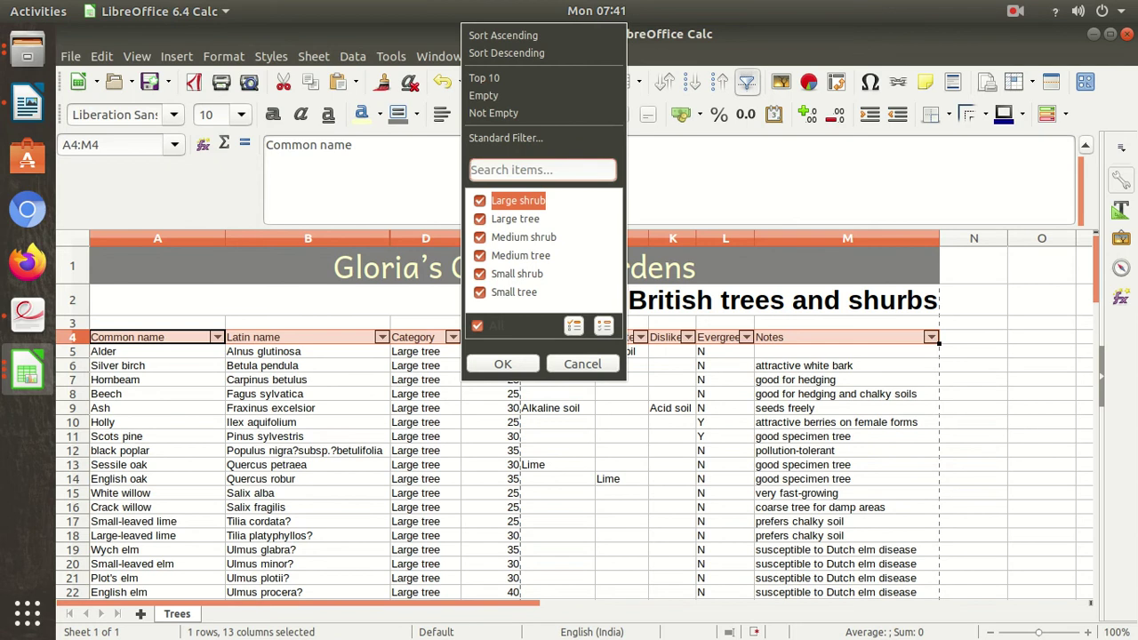
click(476, 326)
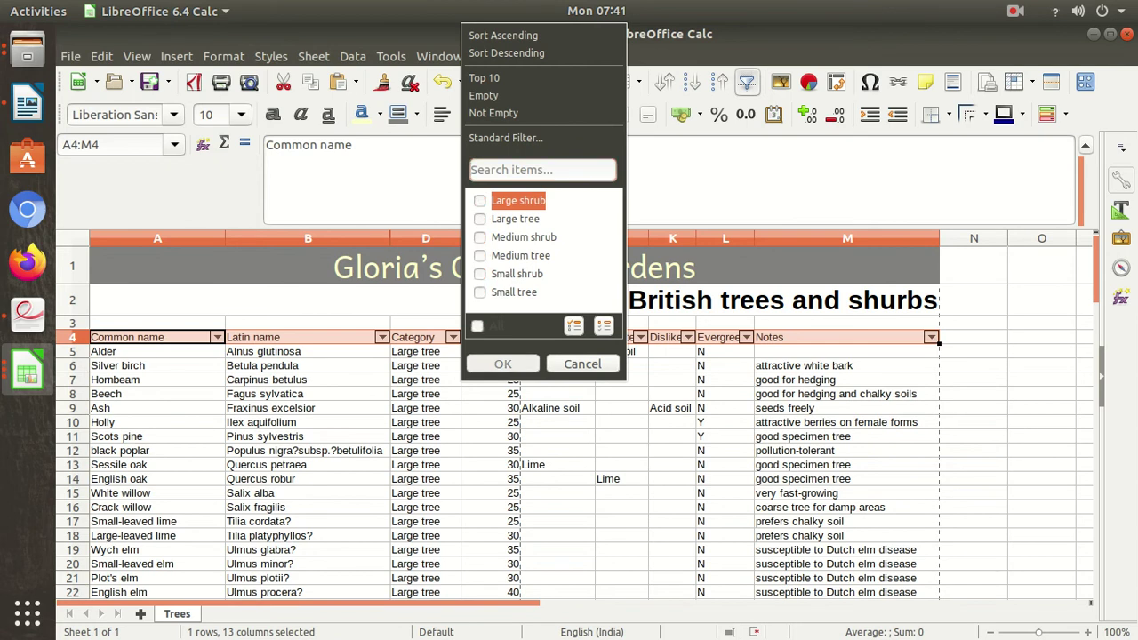
click(479, 291)
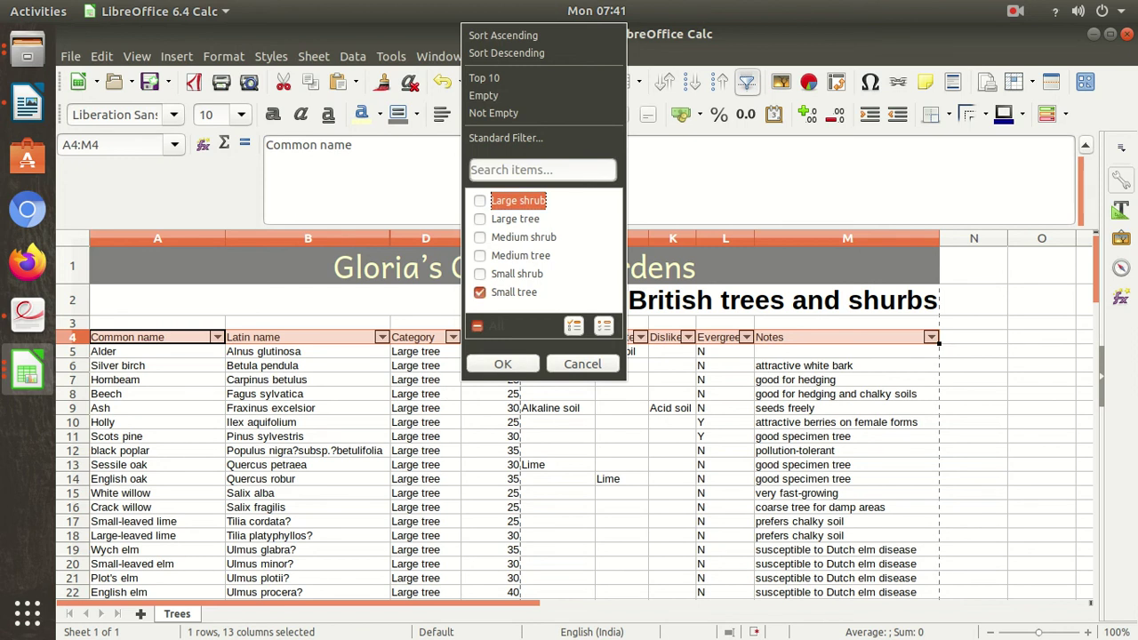
key(space)
click(480, 255)
key(Return)
Scroll the filtered rows, glance at the exam PDF, and return to the Trees spreadsheet.
scroll(578, 418, down, 3)
scroll(578, 418, down, 5)
scroll(578, 418, down, 6)
scroll(578, 424, up, 1)
scroll(578, 425, up, 6)
scroll(578, 425, up, 5)
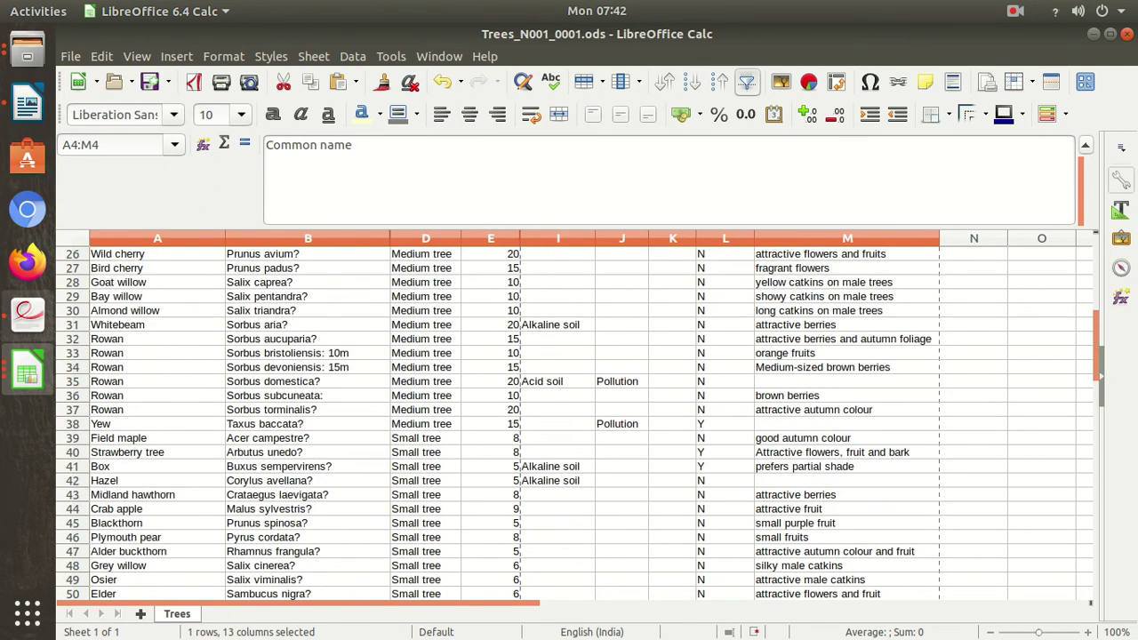
key(alt+Tab)
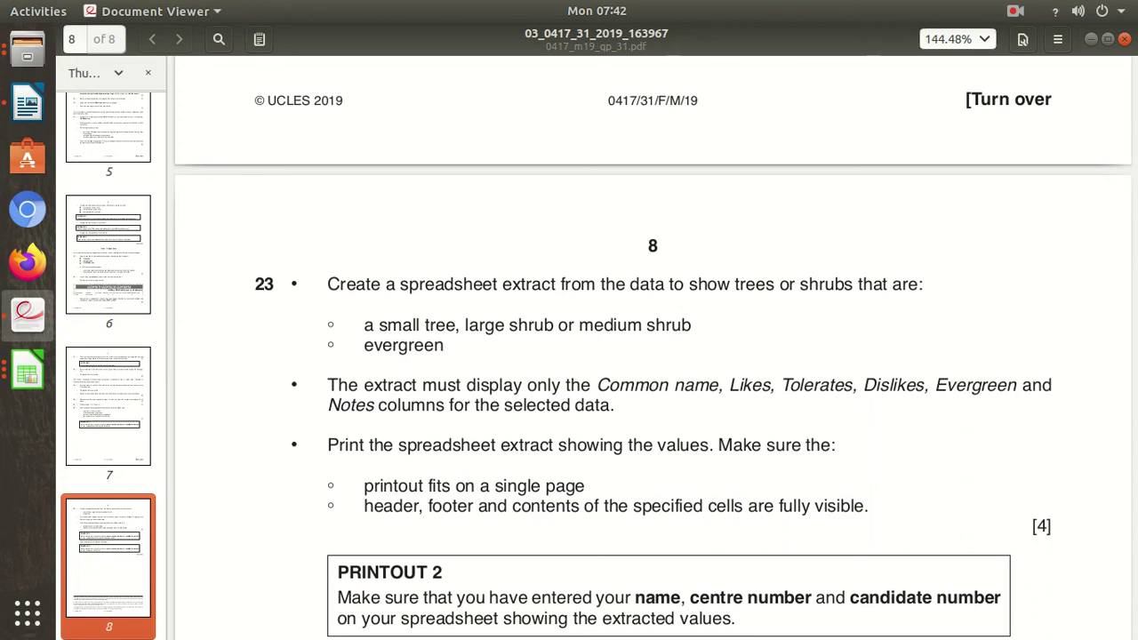
click(27, 374)
click(178, 191)
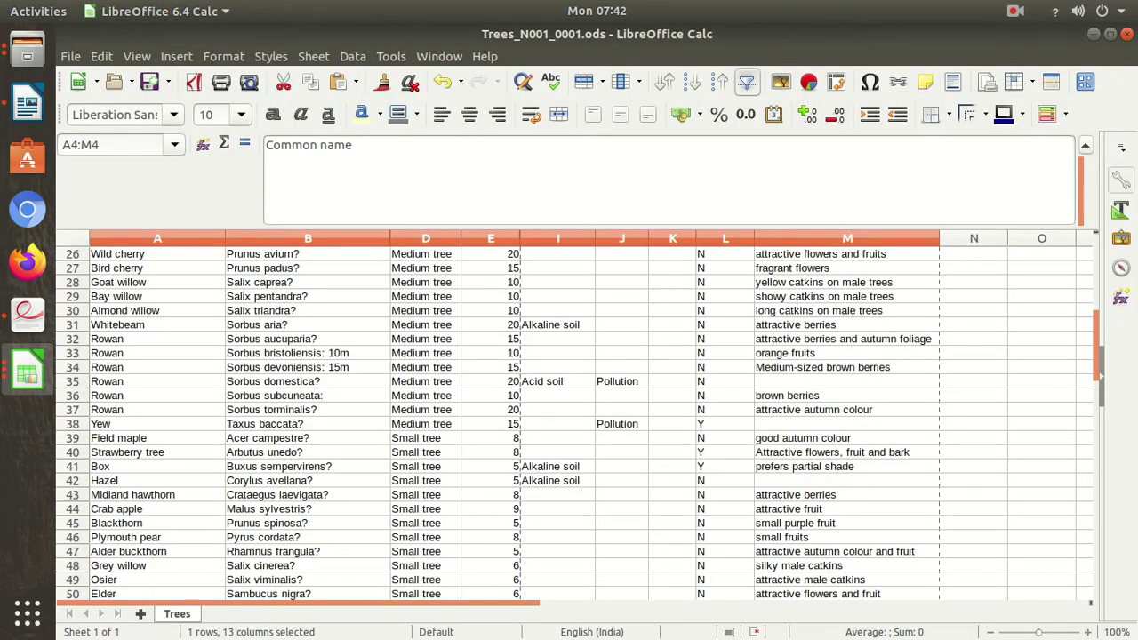
scroll(569, 417, up, 1)
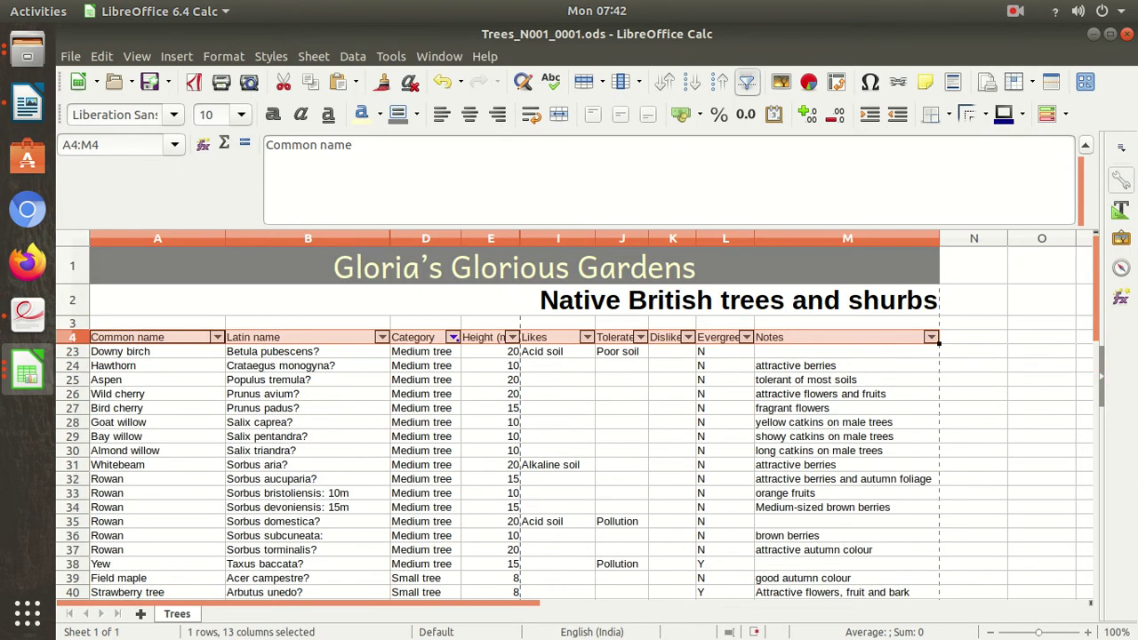
Look through the Common name filter list and close it unchanged.
key(alt+Down)
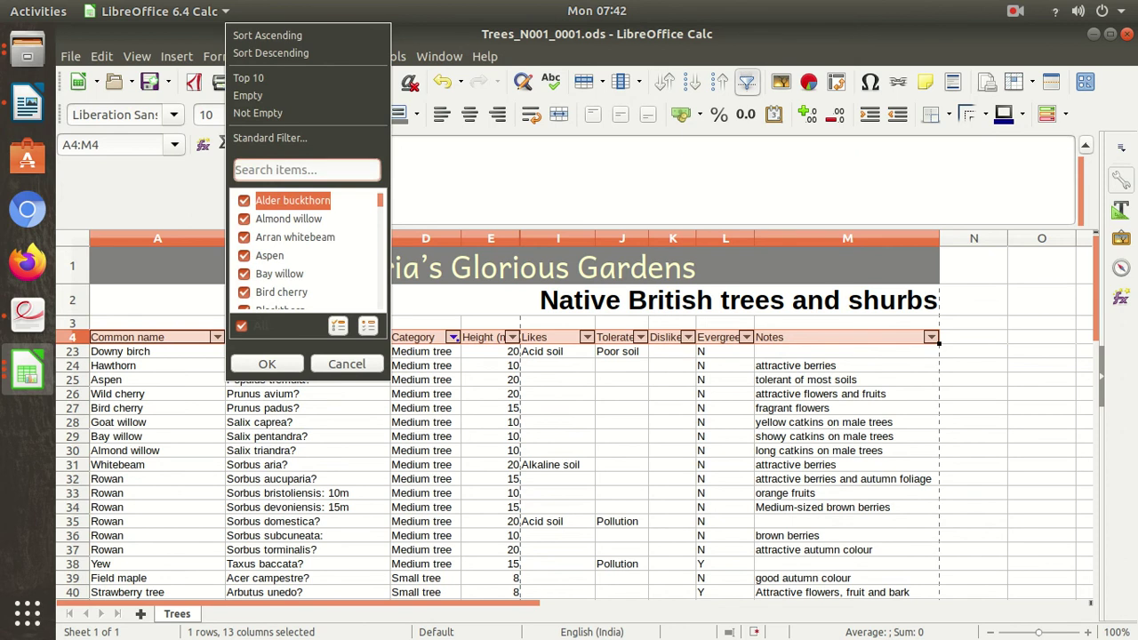
scroll(307, 249, down, 3)
scroll(307, 249, down, 3)
scroll(306, 248, down, 5)
scroll(307, 249, down, 5)
scroll(307, 249, up, 3)
key(Up)
key(Up)
key(Up)
key(Up)
key(Up)
key(Up)
key(Up)
key(Up)
key(Up)
key(Escape)
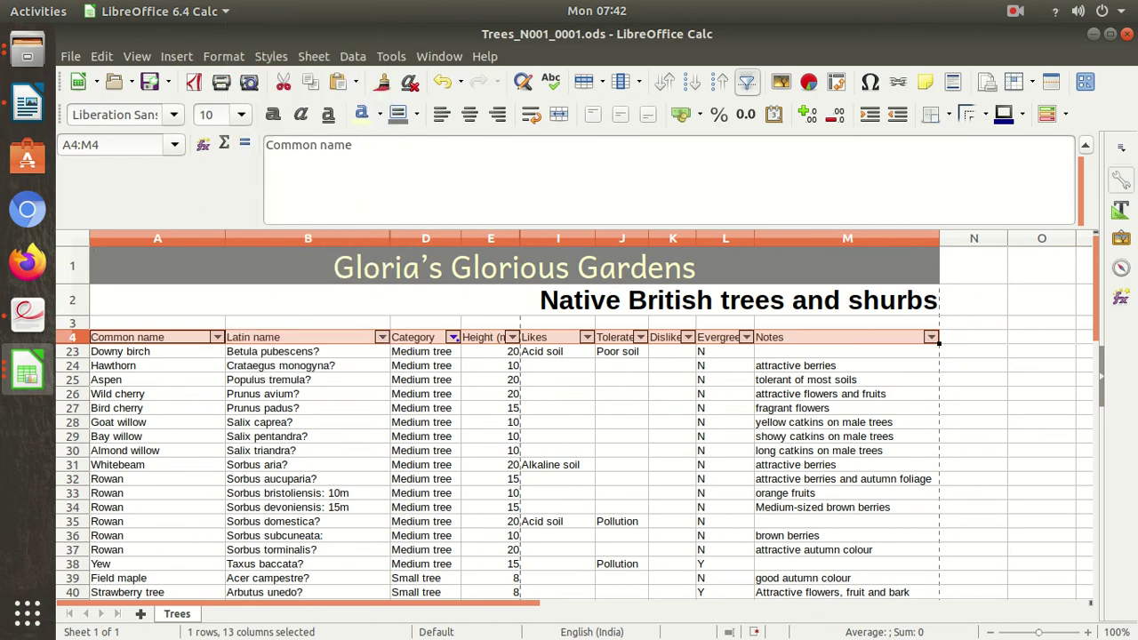
Browse the Latin name filter values and dismiss it unchanged.
click(381, 337)
scroll(471, 249, down, 4)
scroll(471, 249, down, 1)
scroll(471, 249, down, 3)
scroll(471, 249, down, 2)
scroll(471, 249, down, 2)
scroll(471, 249, down, 2)
scroll(471, 249, up, 3)
scroll(471, 249, up, 3)
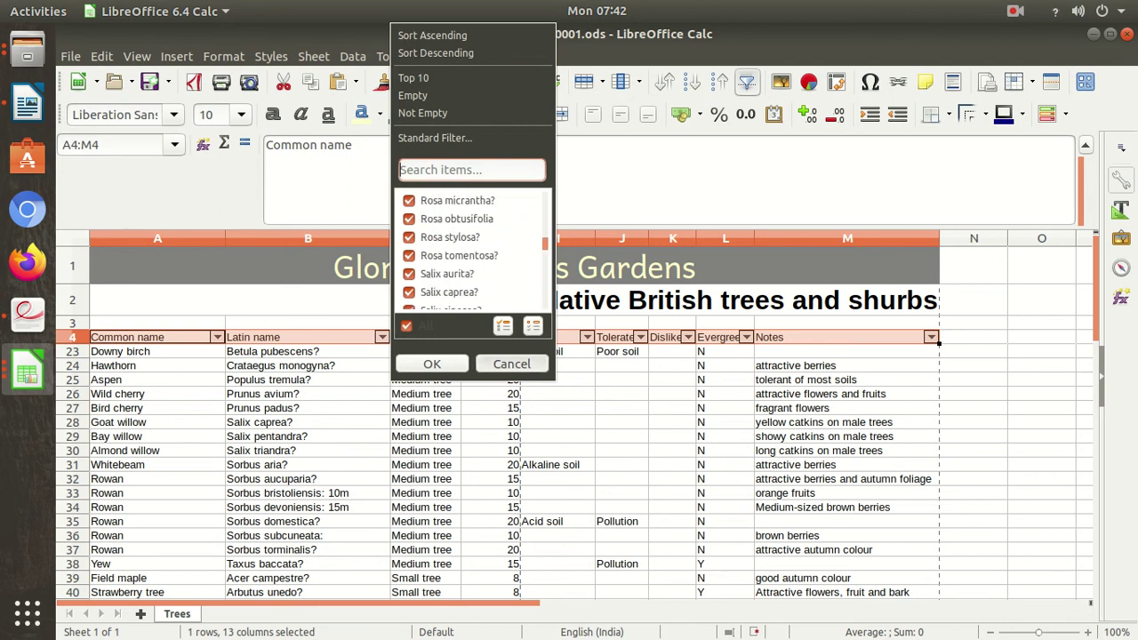
click(511, 363)
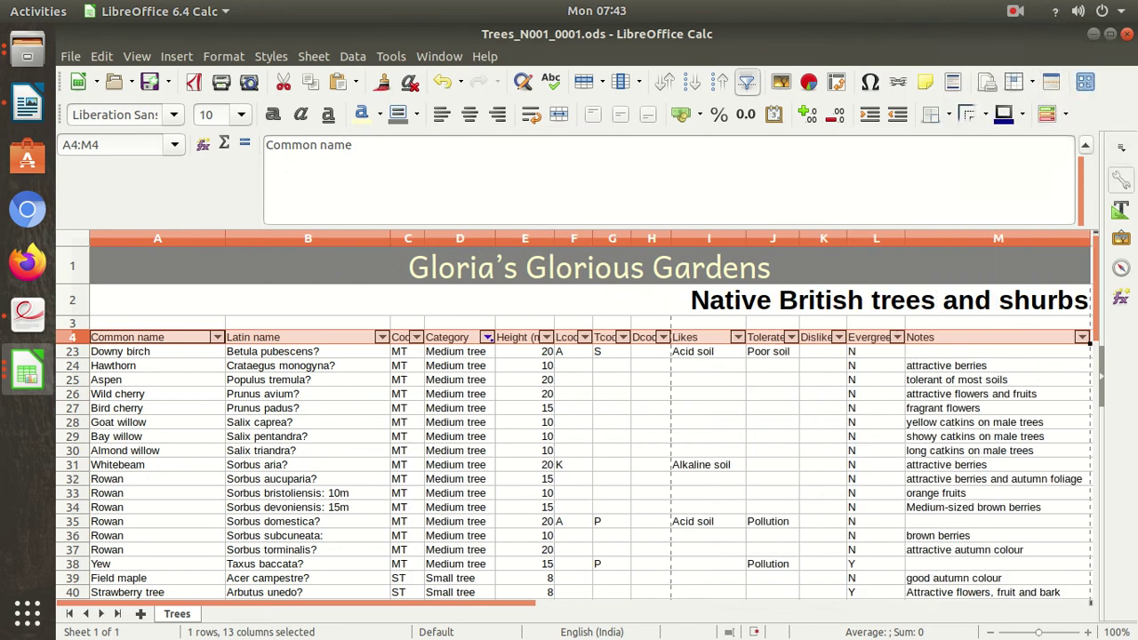
Untick N in the Evergreen filter so only evergreen entries remain.
click(897, 337)
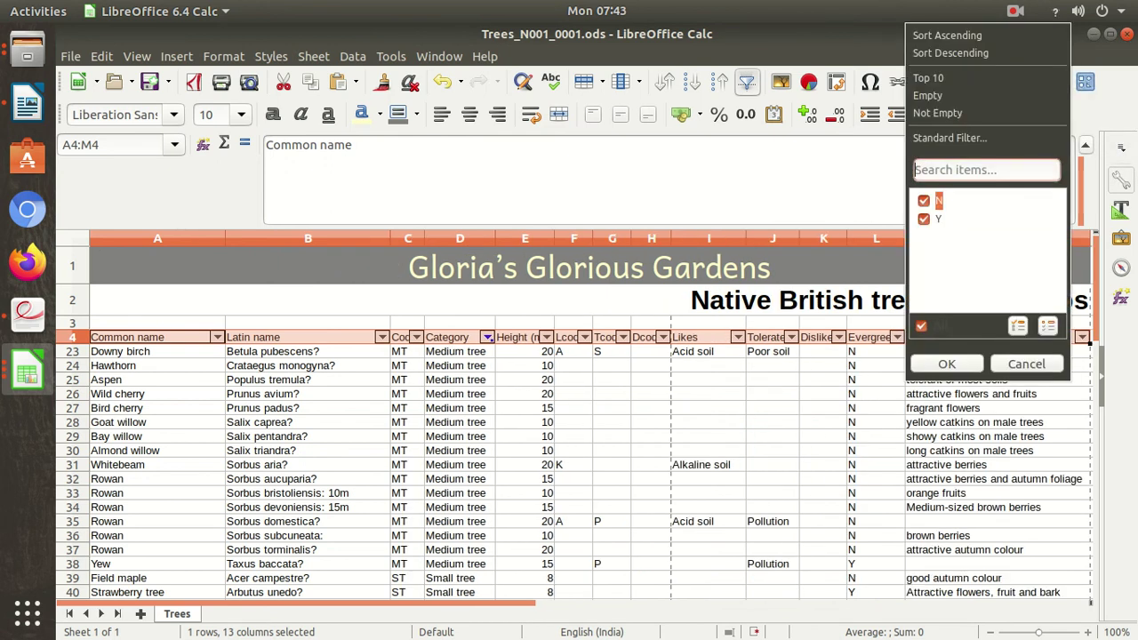
click(924, 201)
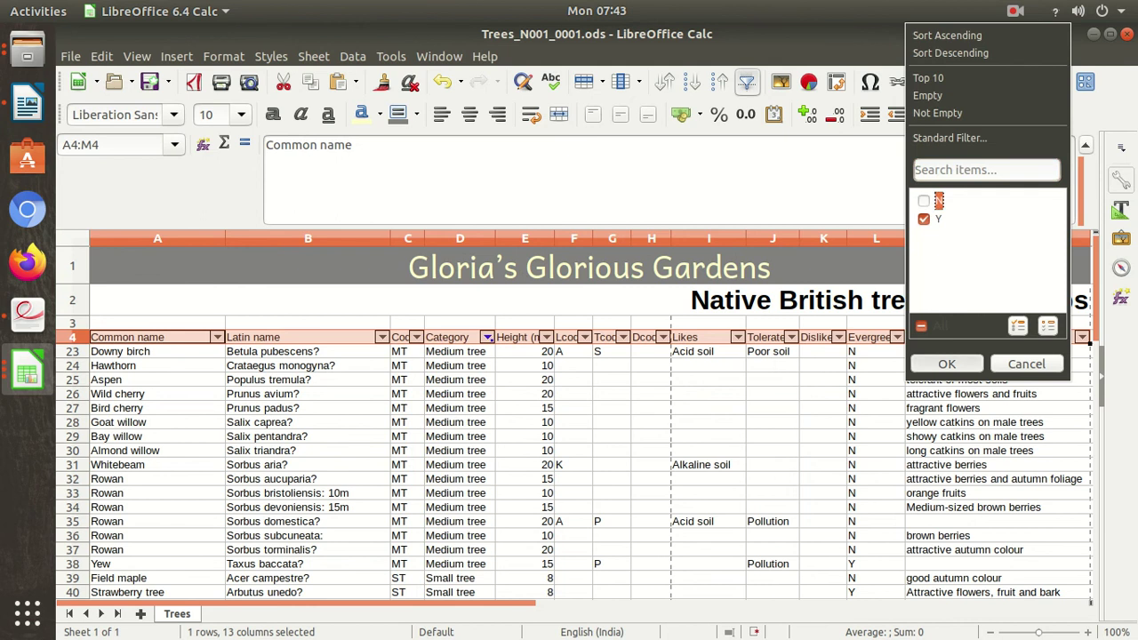
click(947, 364)
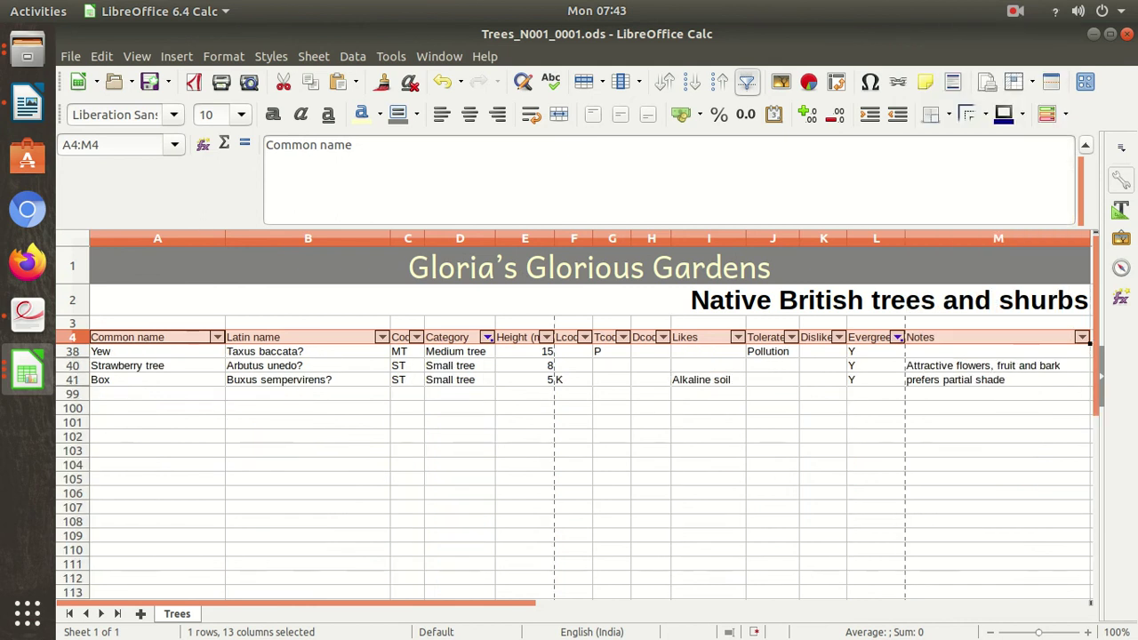
click(27, 313)
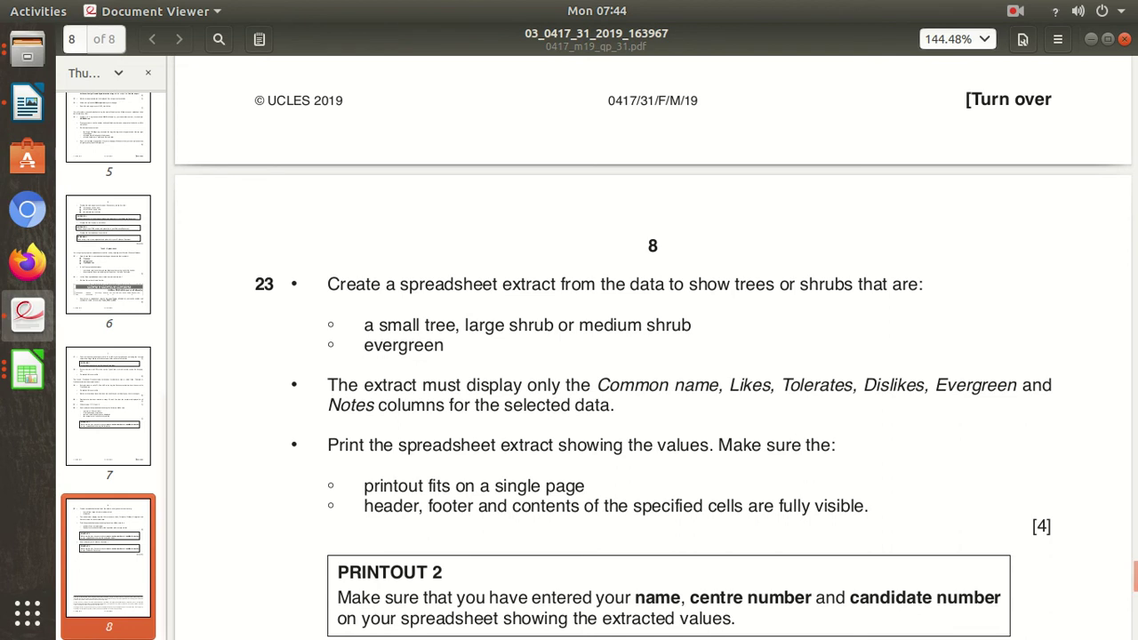
click(27, 368)
click(181, 209)
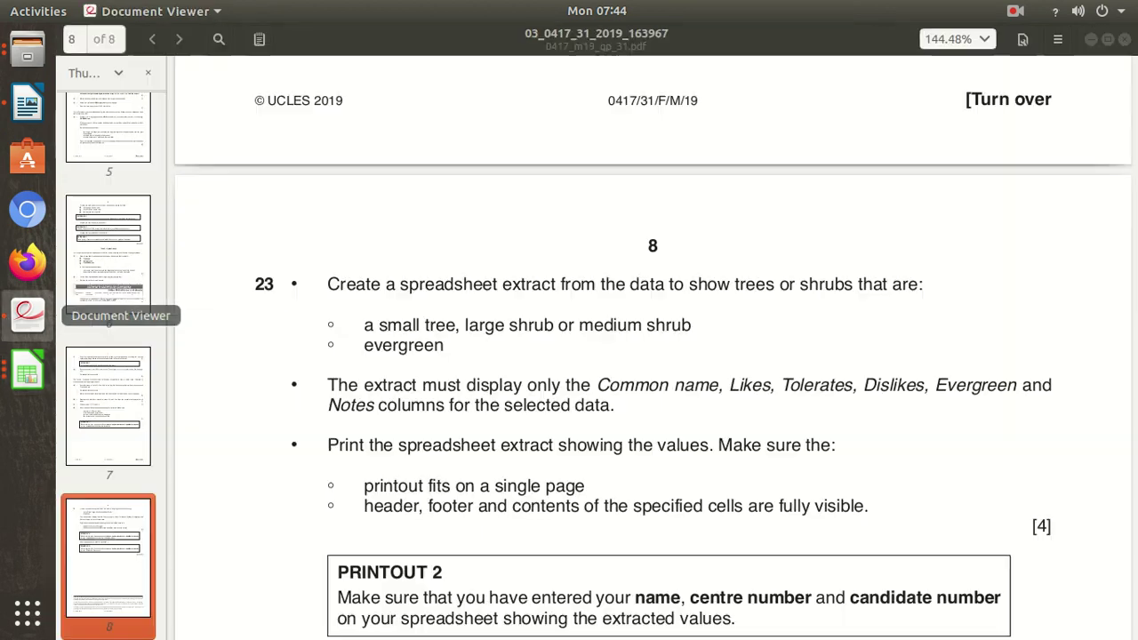
click(27, 311)
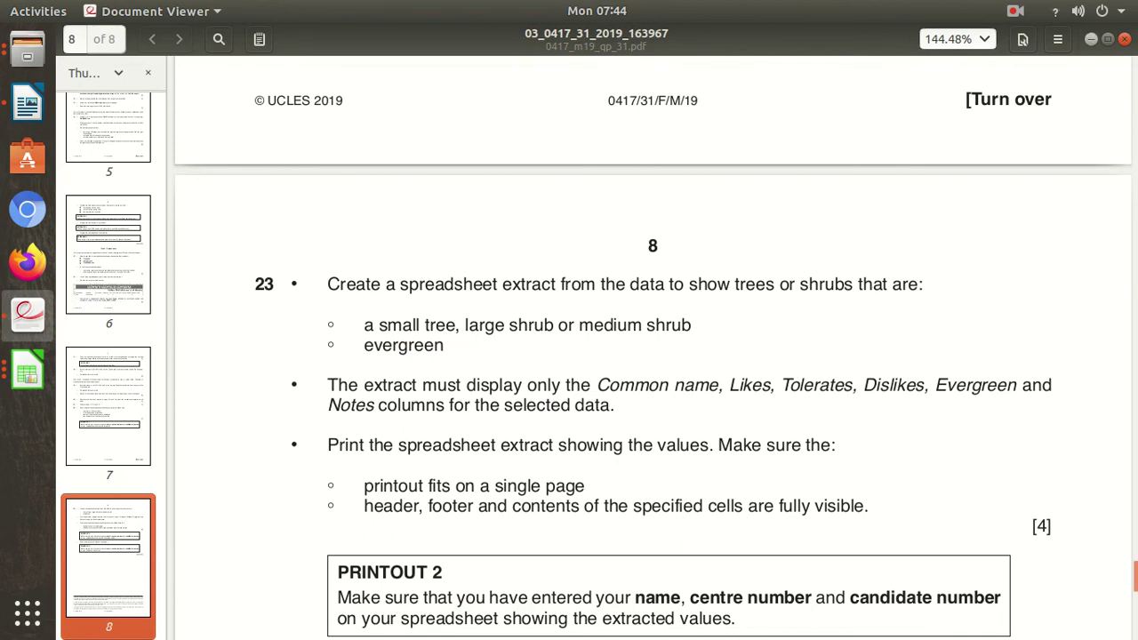
Hide the Latin name column B.
key(alt+Tab)
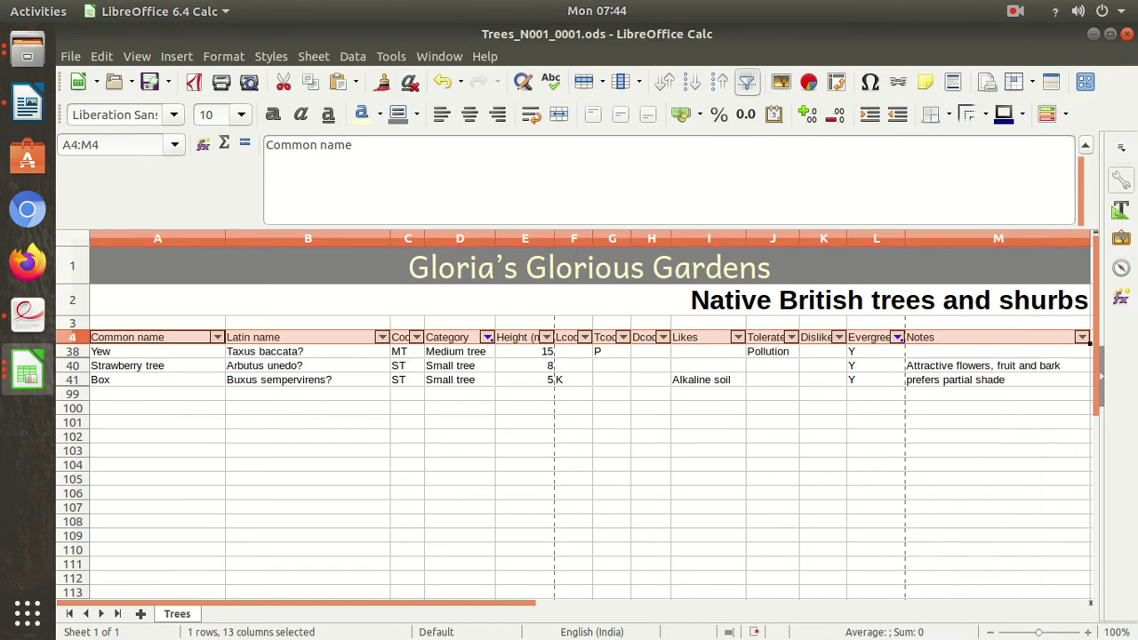
right_click(293, 238)
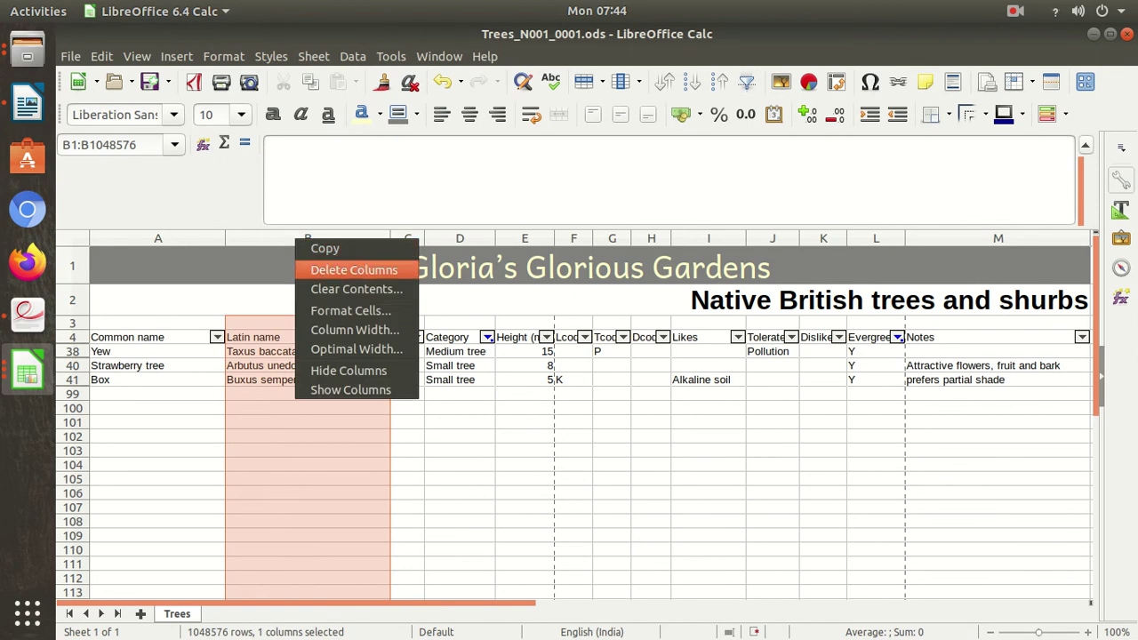
click(347, 371)
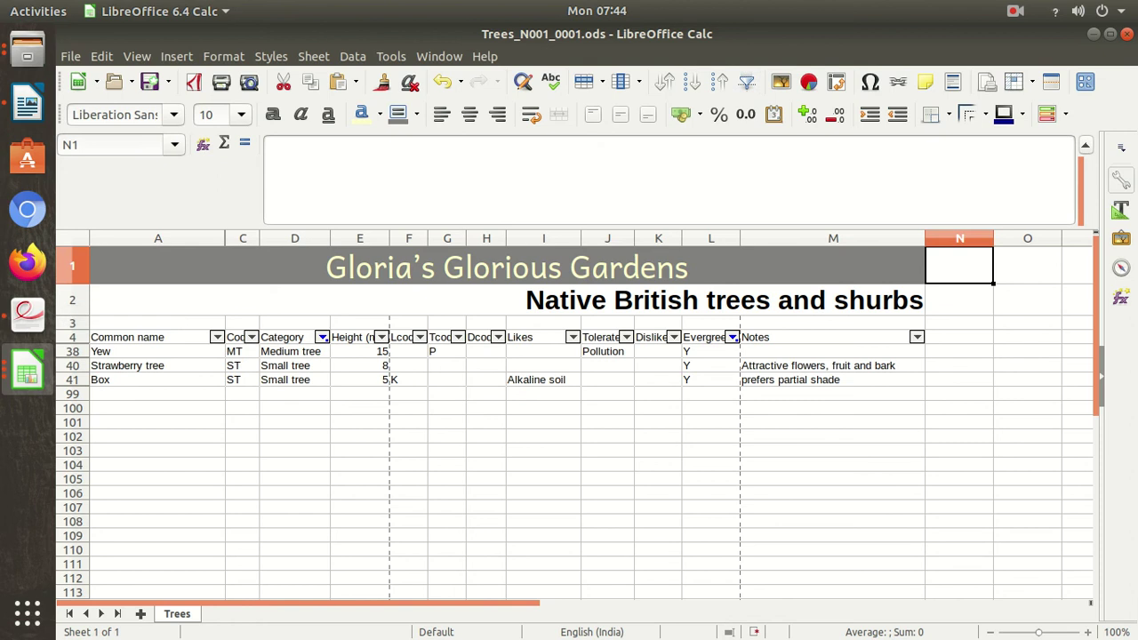
Select columns C through E and hide them.
drag(242, 238, 294, 238)
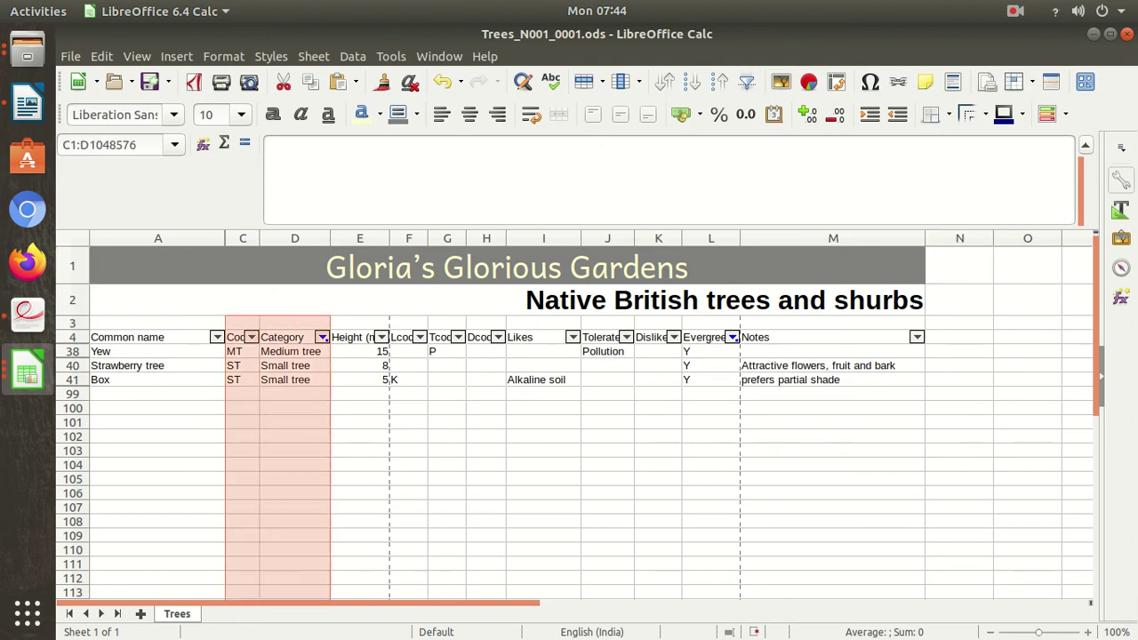
key(shift+Right)
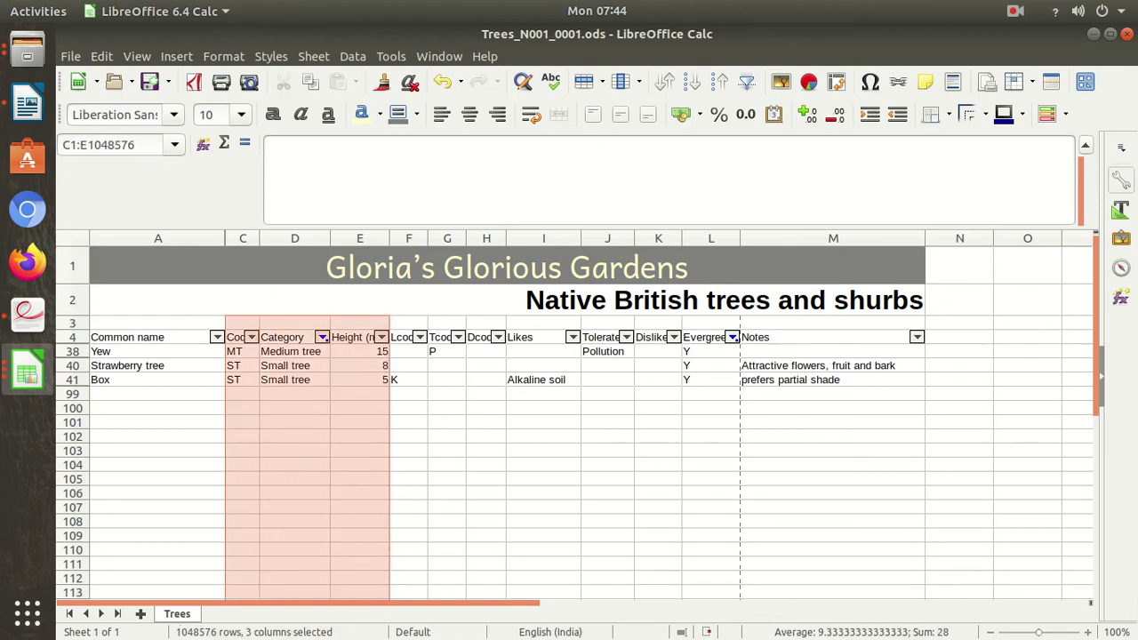
right_click(375, 236)
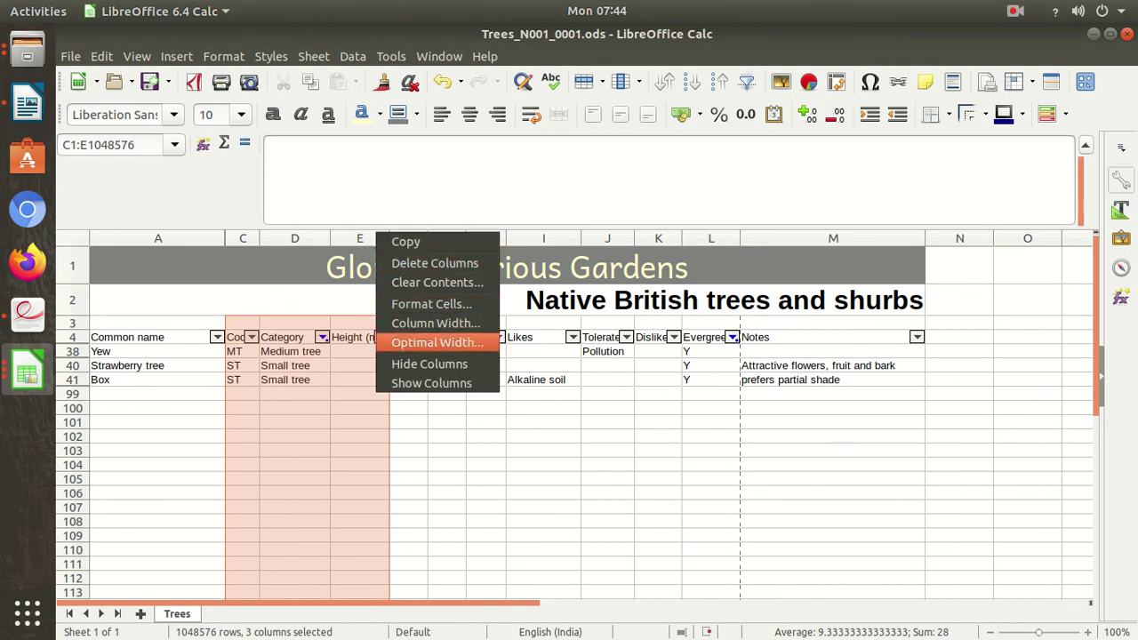
click(418, 363)
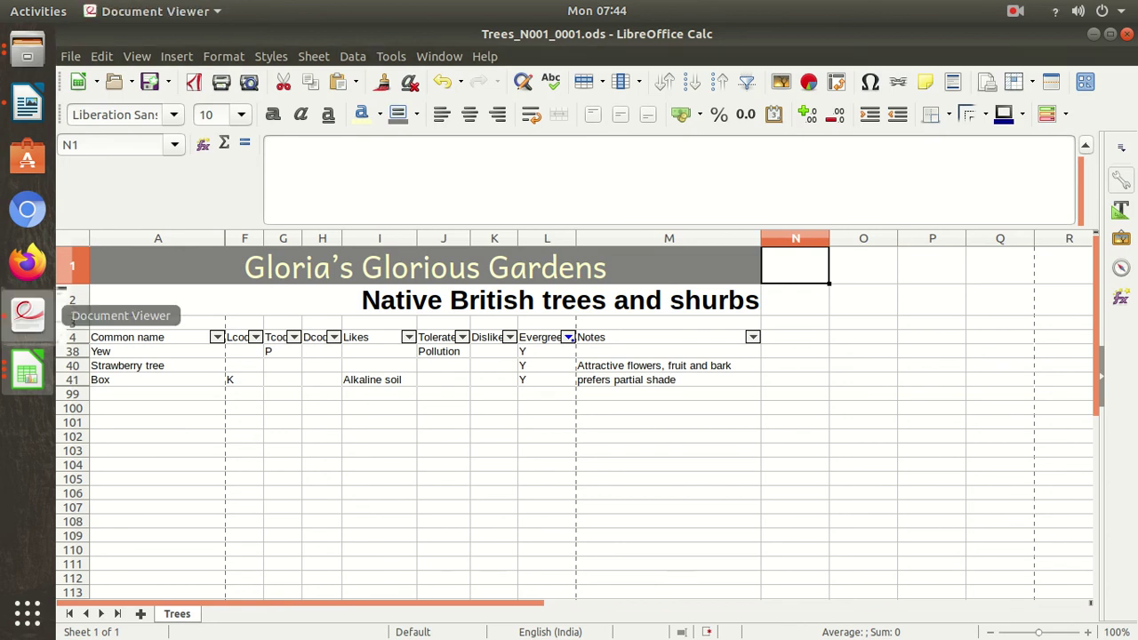
click(27, 311)
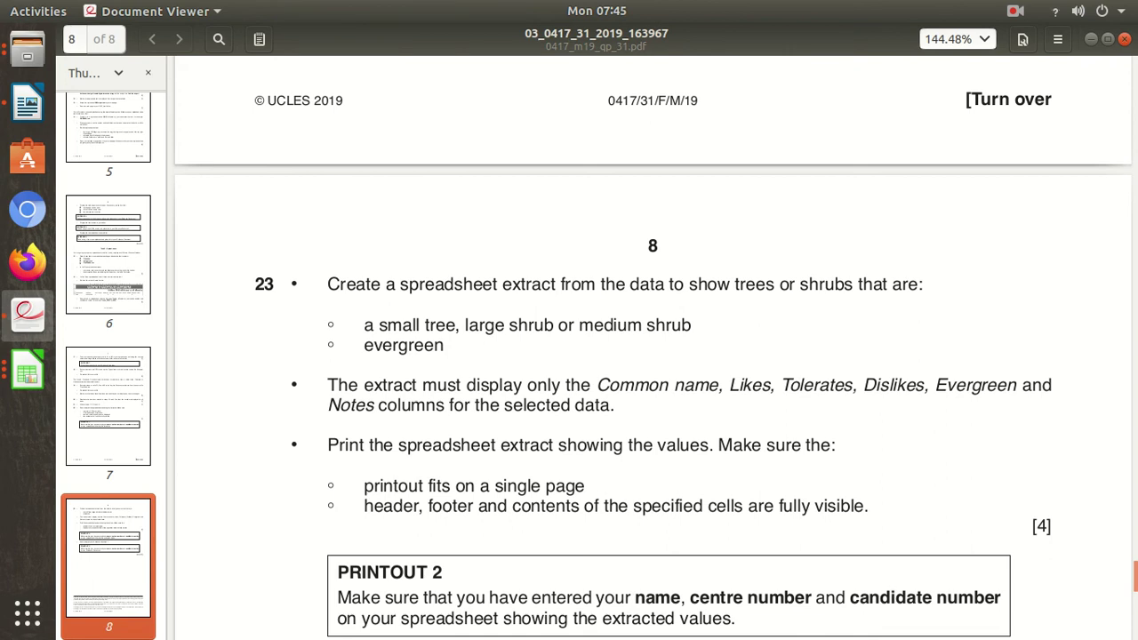
scroll(653, 356, down, 4)
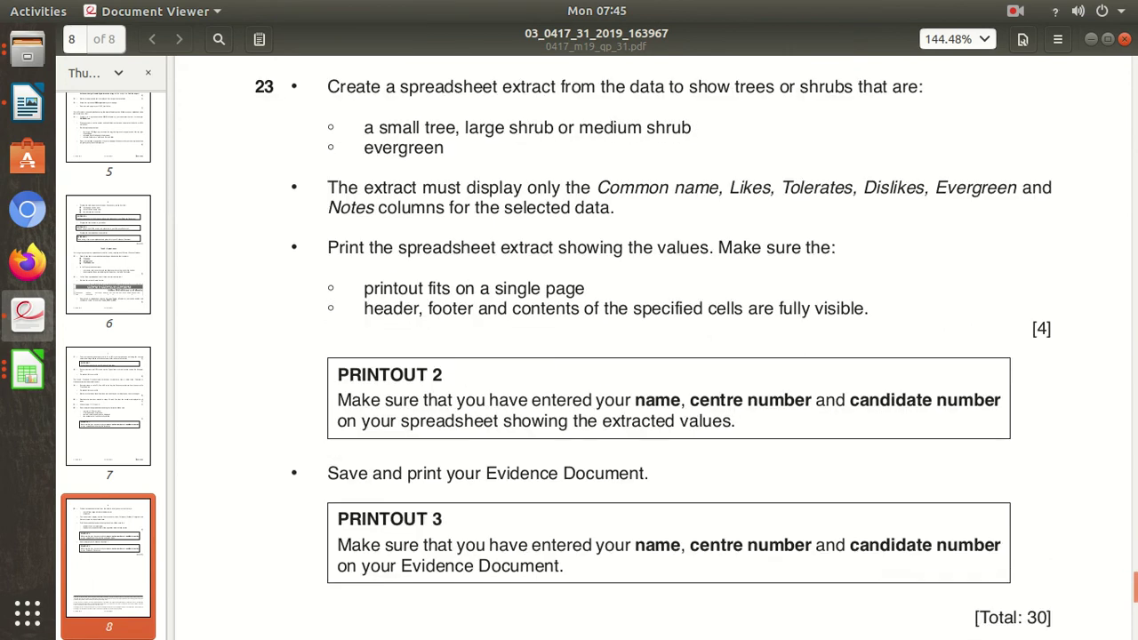
scroll(653, 355, down, 3)
scroll(653, 355, down, 4)
scroll(653, 356, down, 4)
scroll(653, 356, down, 3)
scroll(654, 356, up, 5)
scroll(654, 355, up, 7)
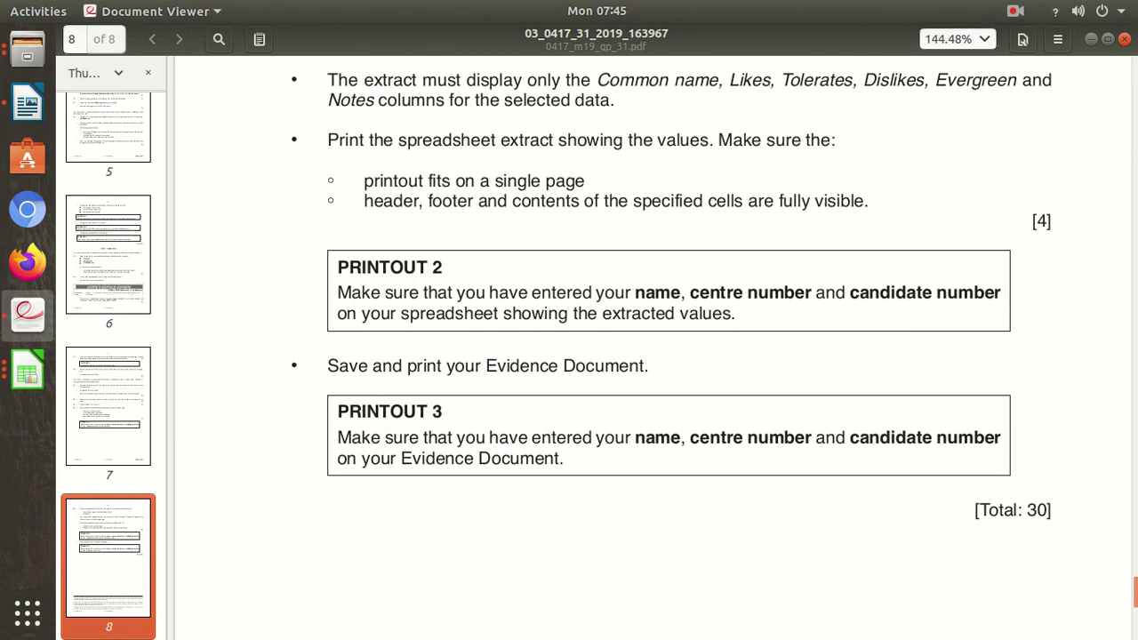
scroll(653, 355, up, 4)
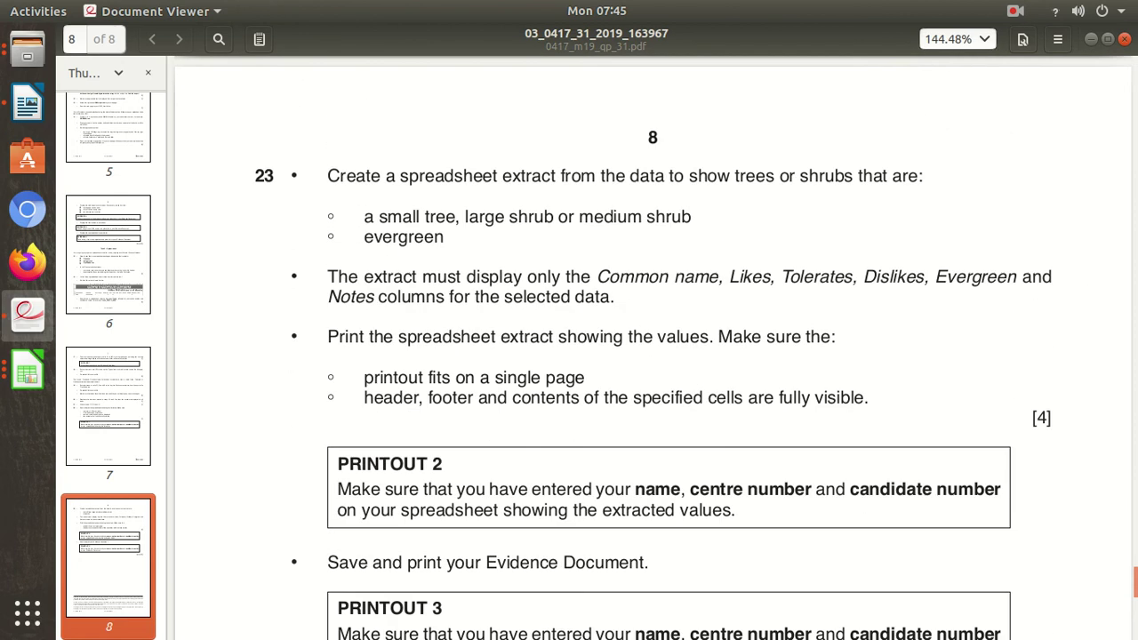
scroll(654, 356, down, 1)
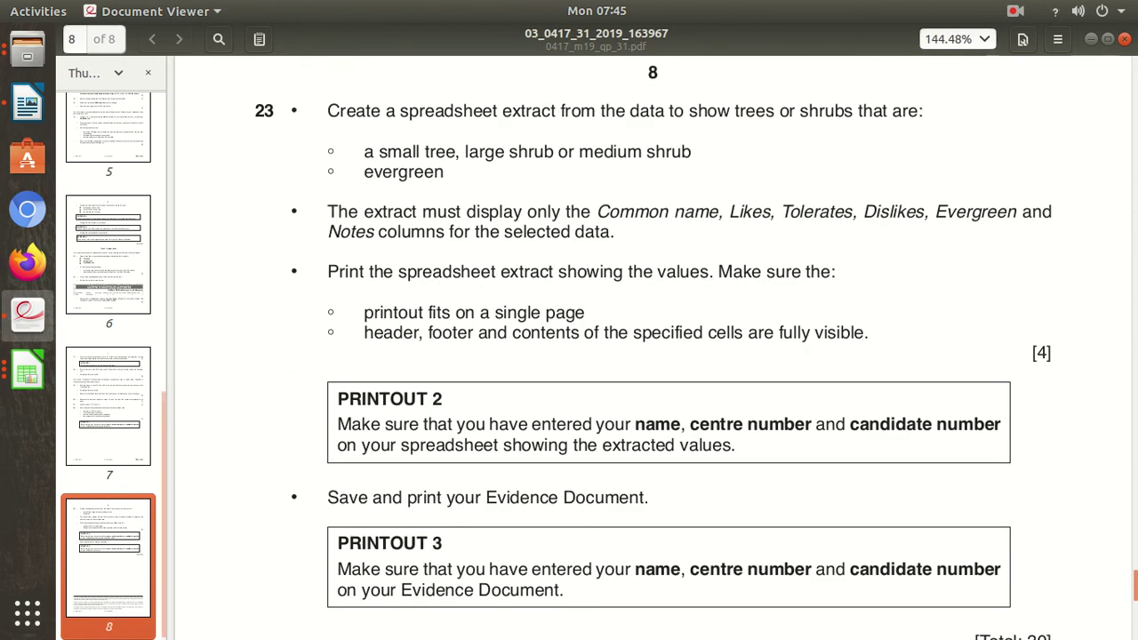
click(26, 374)
click(181, 209)
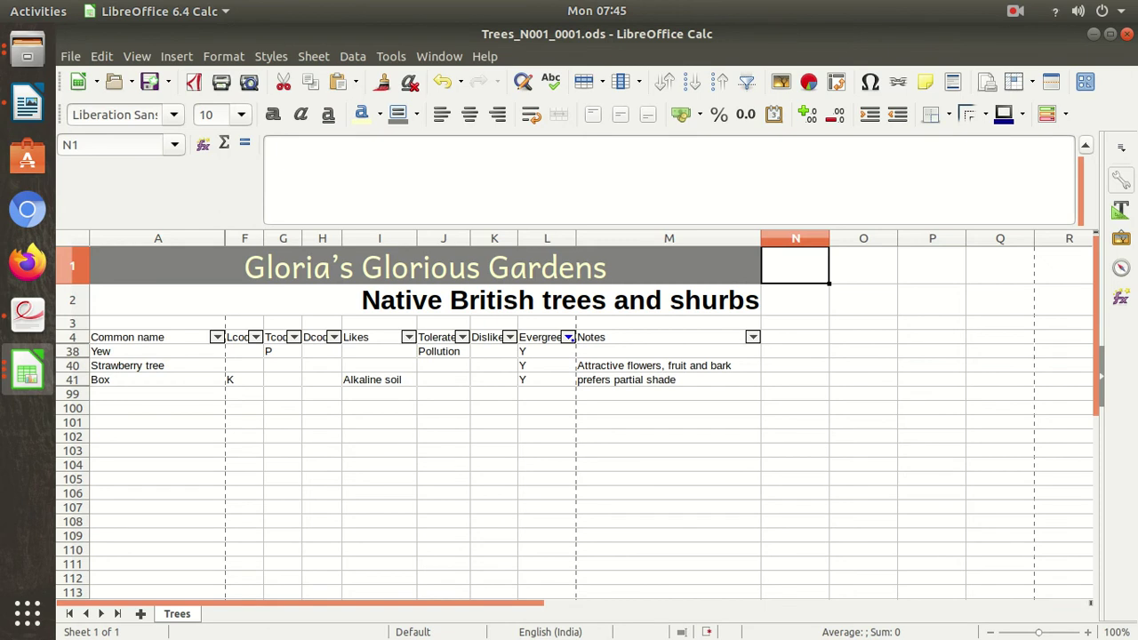